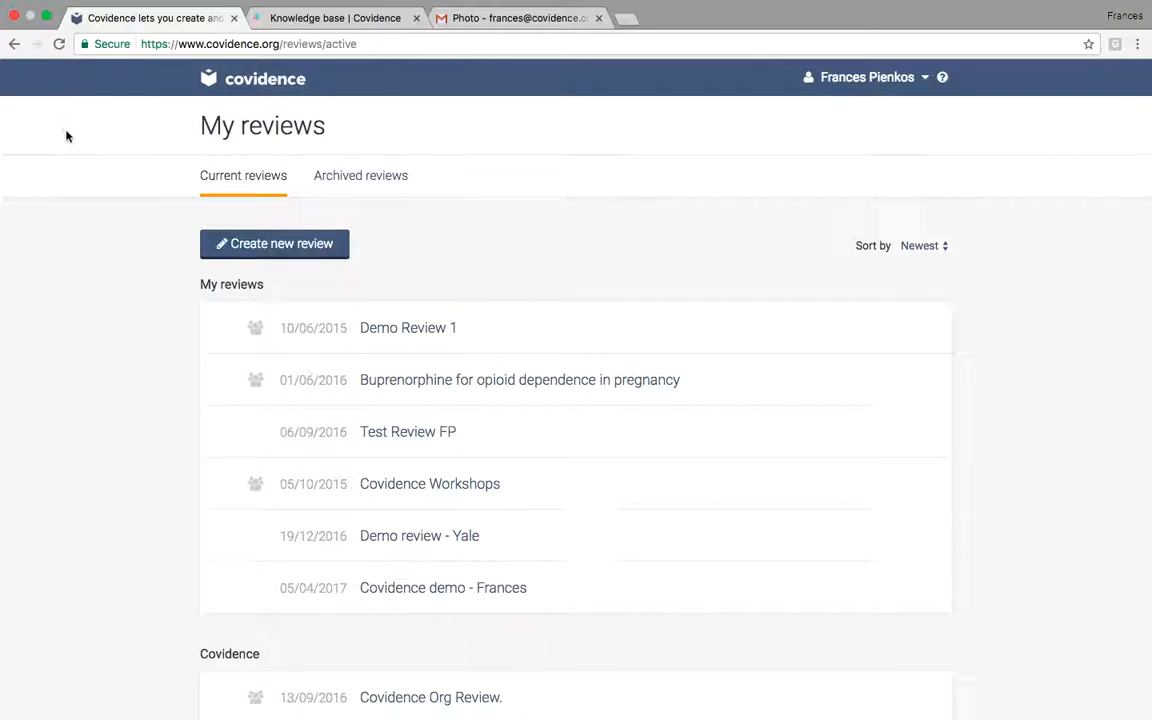
- Open the Covidence demo review from the list of current reviews
scroll(175, 278, down, 1)
scroll(175, 278, up, 1)
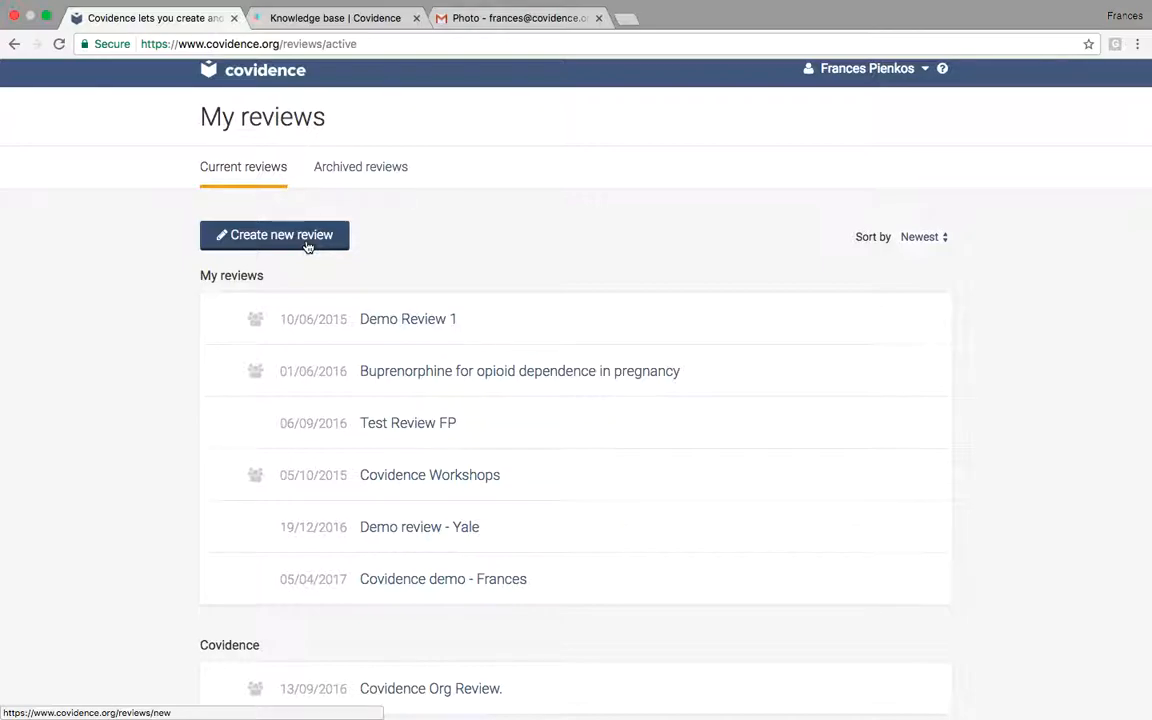
click(510, 580)
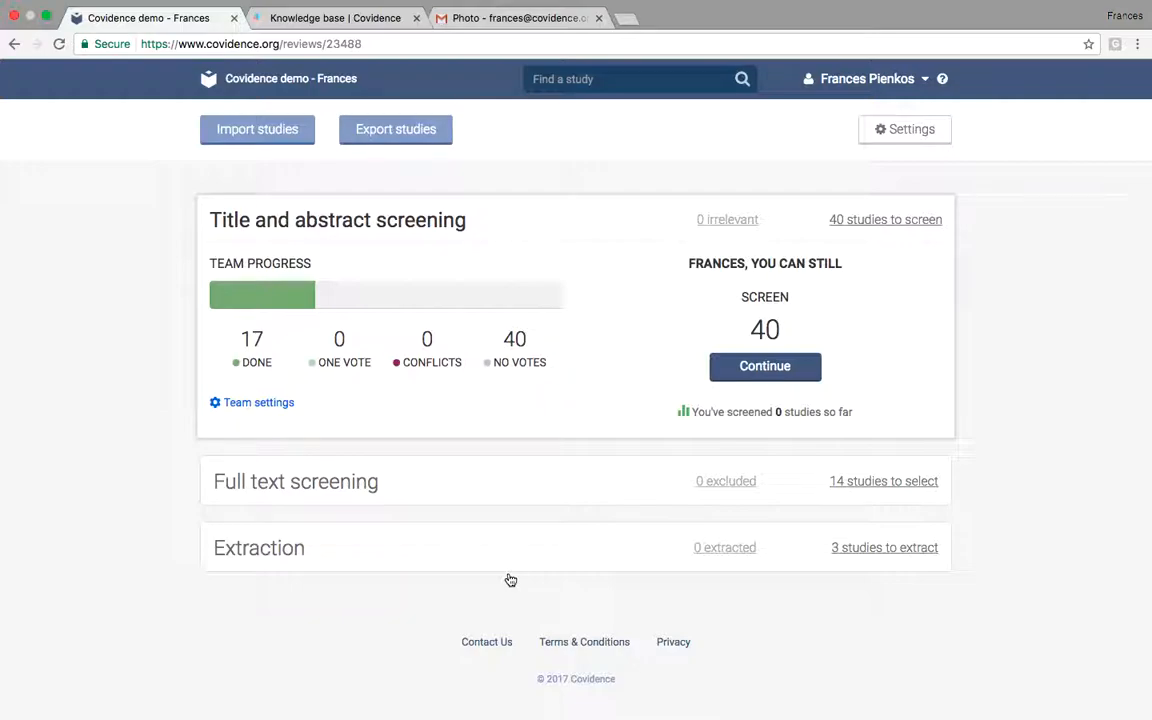
- Import the references from TA screening.xml in the desktop's Worshops folder into the Screen stage
click(245, 140)
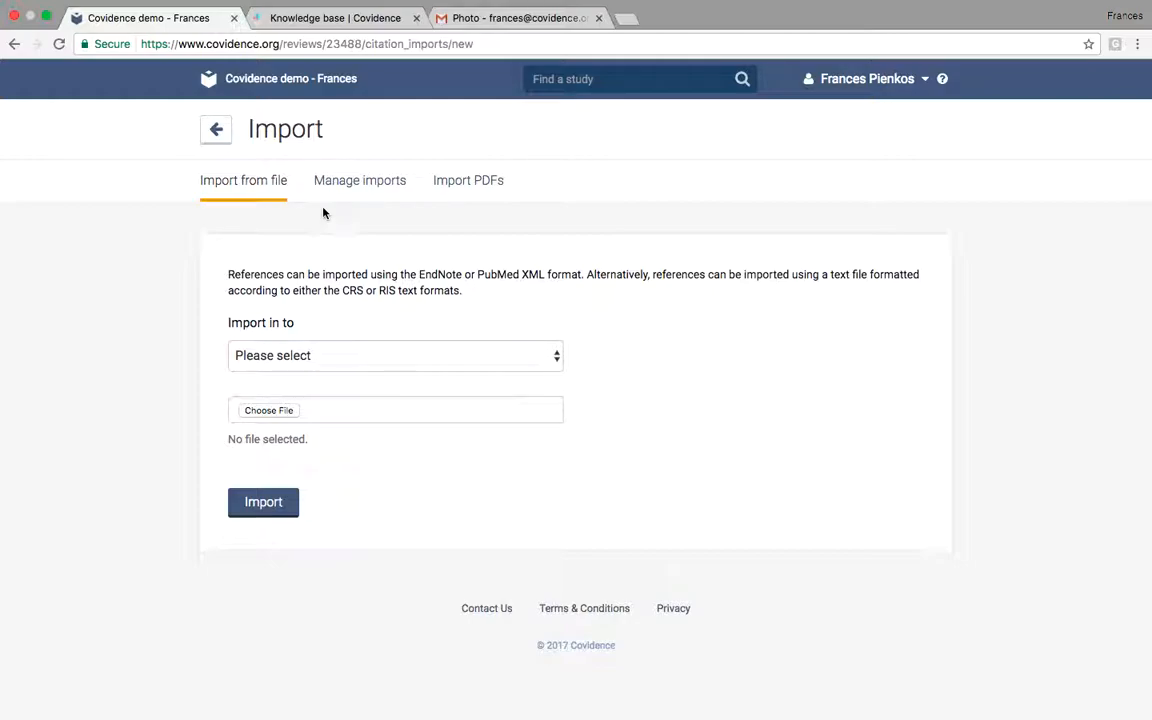
click(318, 355)
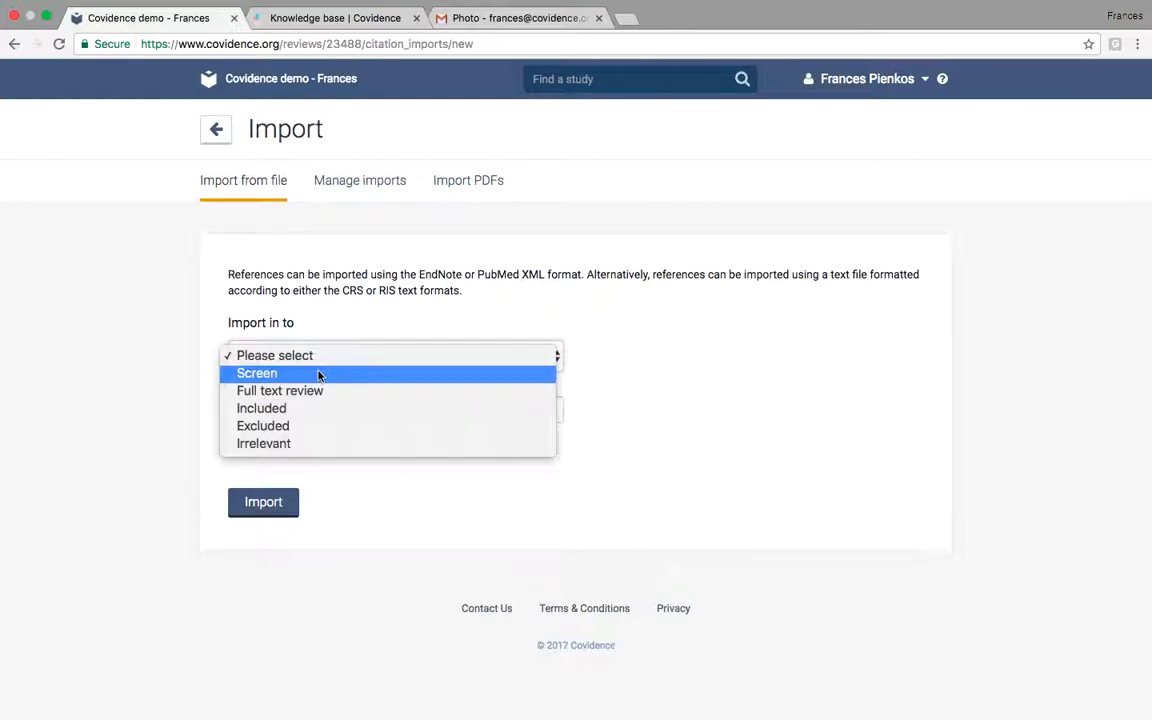
click(319, 375)
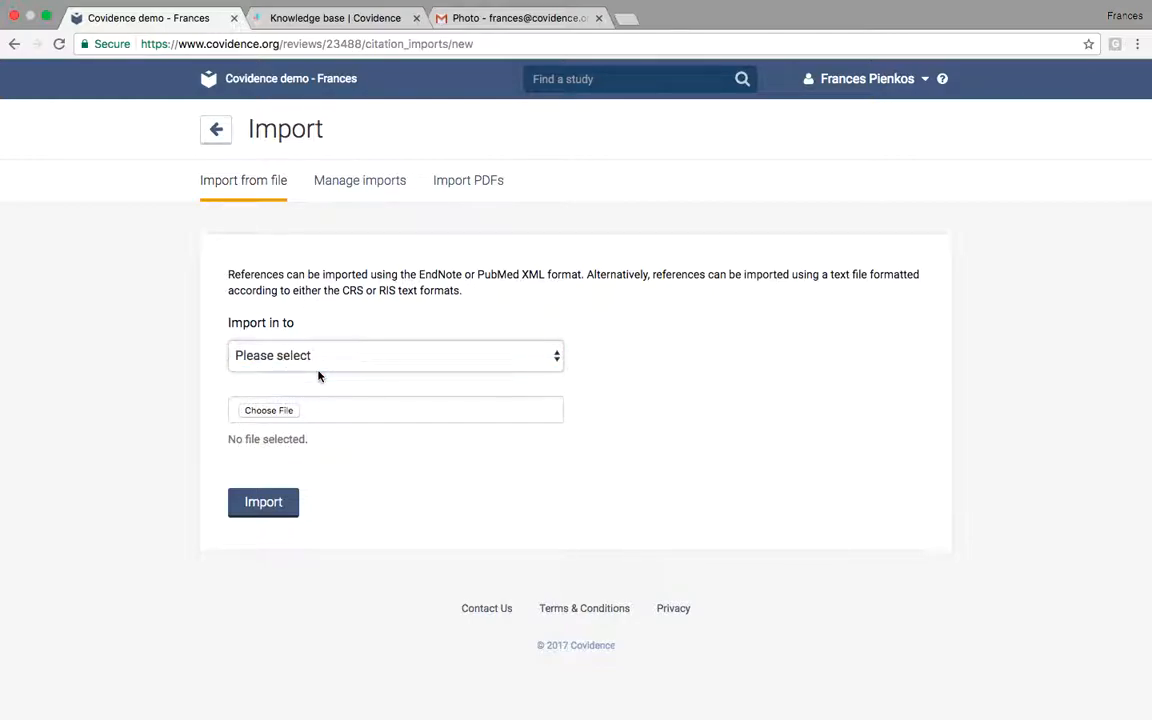
click(289, 412)
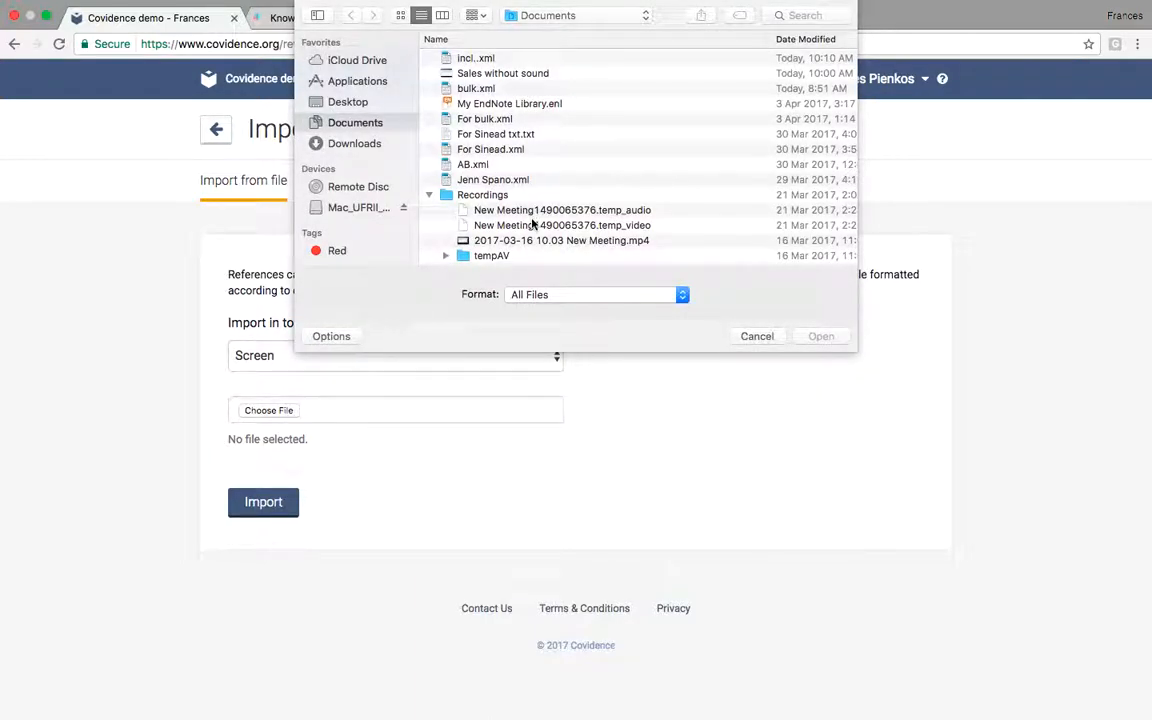
click(362, 104)
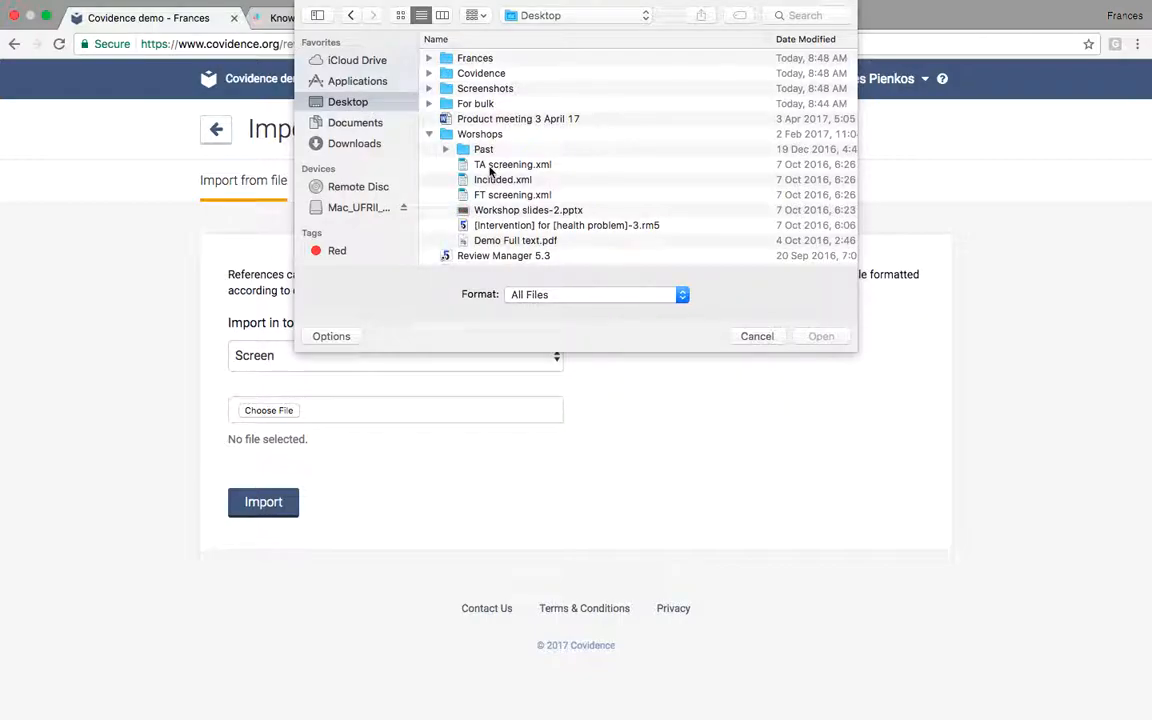
click(445, 163)
click(810, 337)
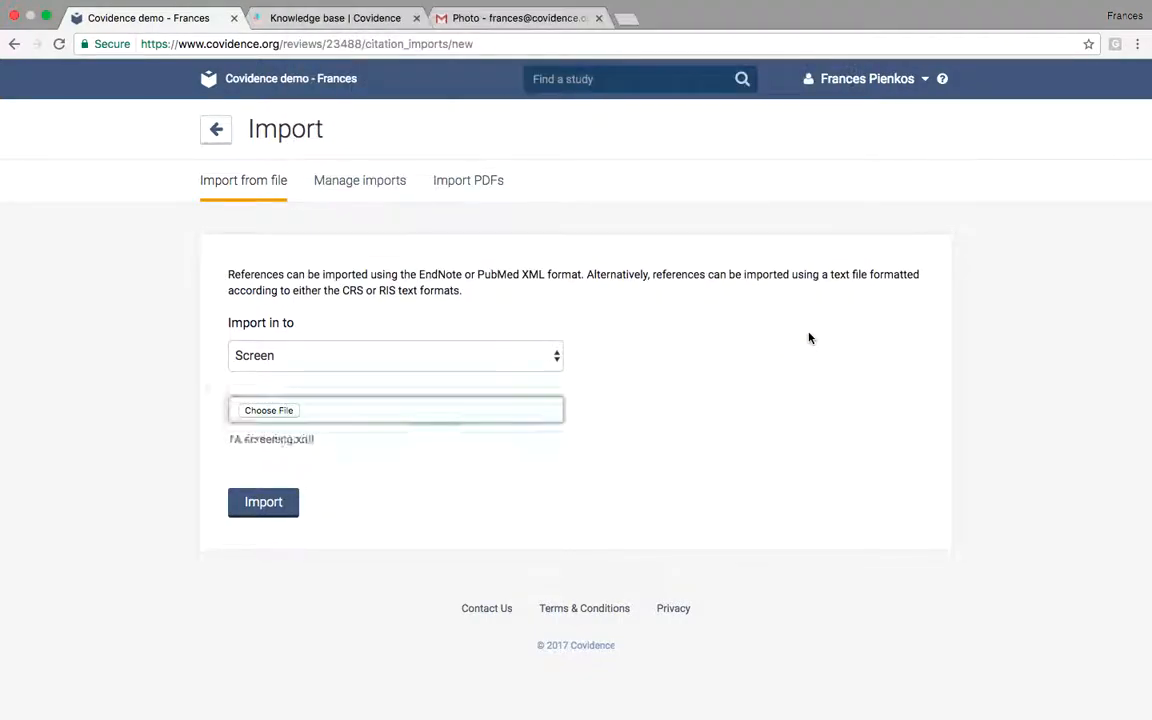
click(289, 501)
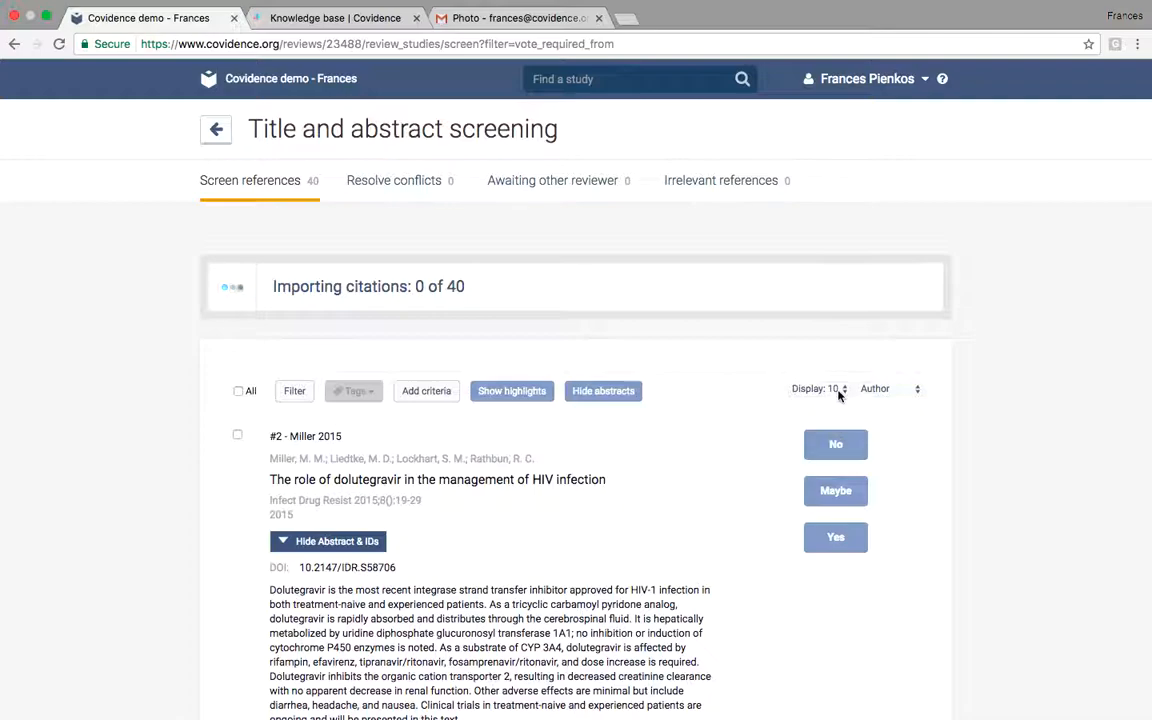
click(877, 391)
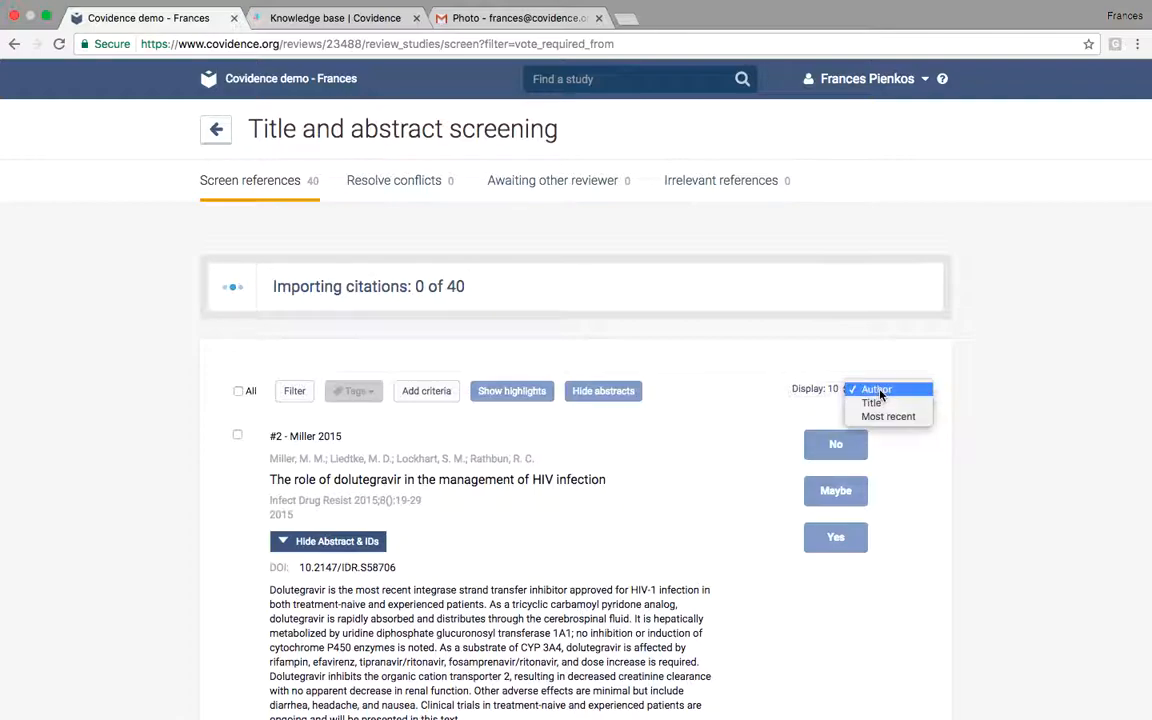
click(900, 430)
click(893, 389)
click(911, 466)
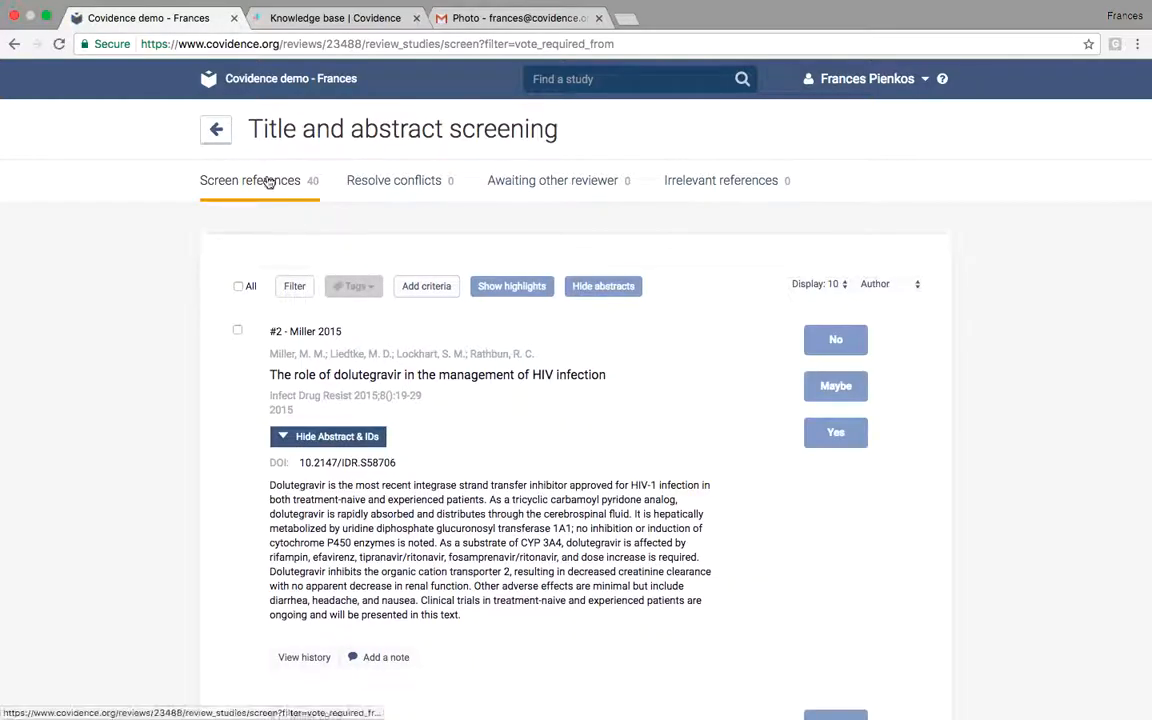
- Open the review's import management page and look through the past file imports
click(221, 132)
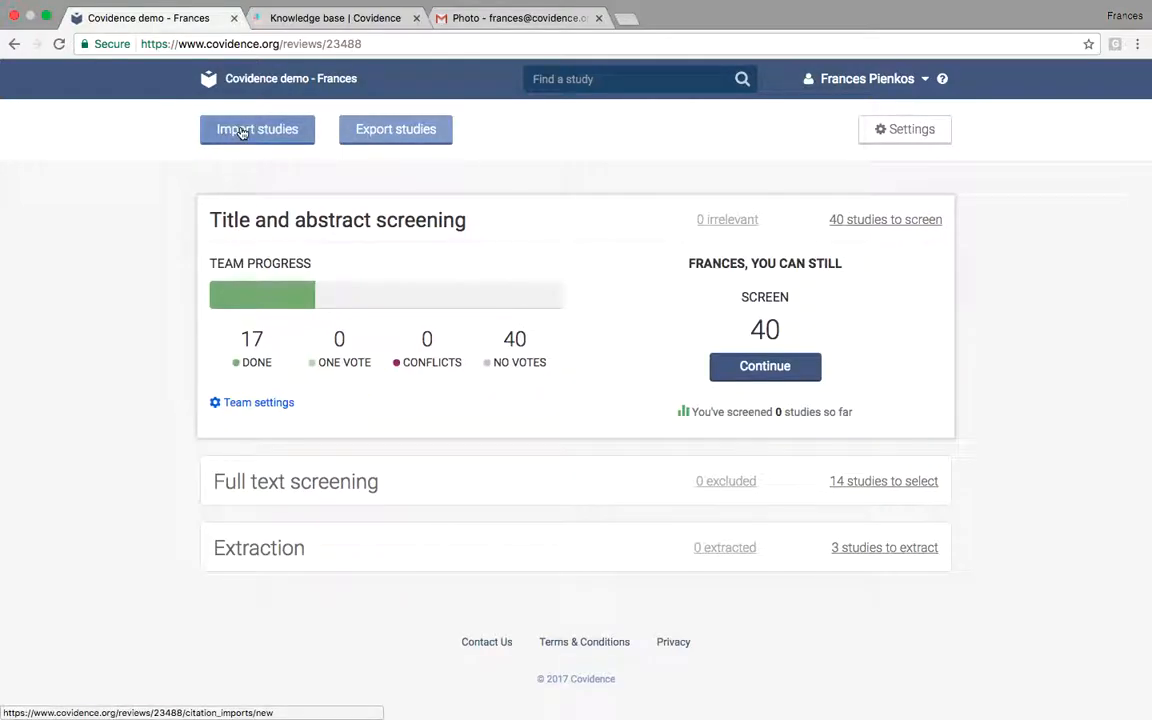
click(241, 132)
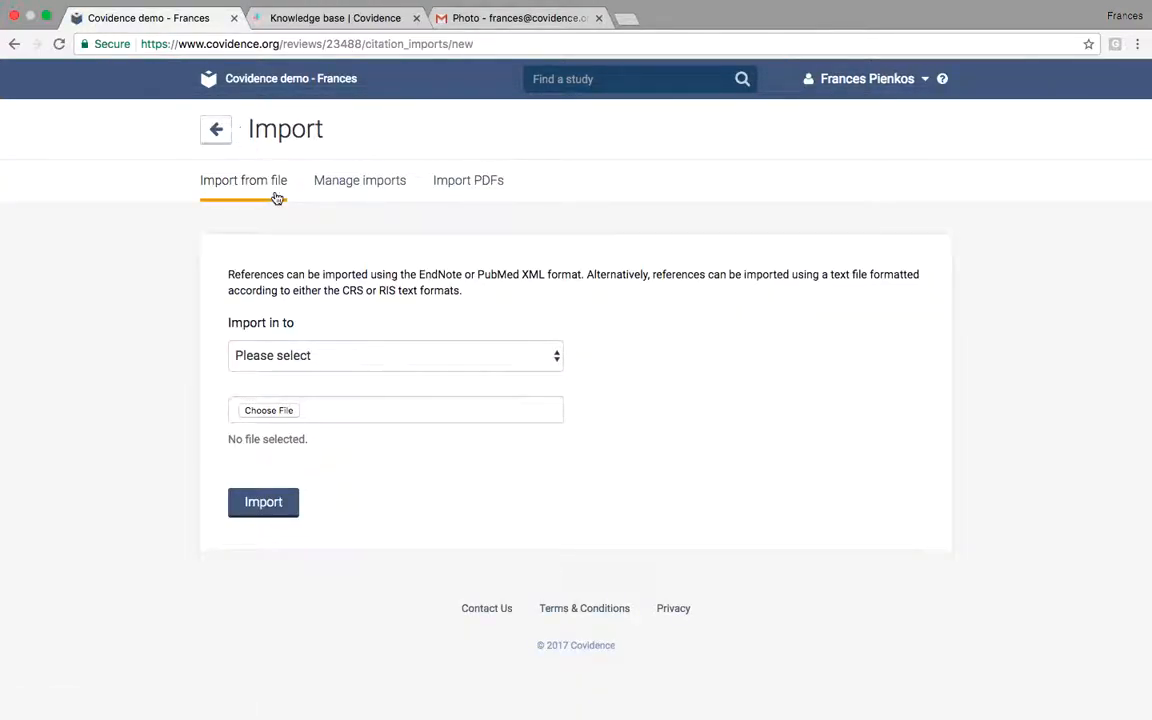
click(380, 184)
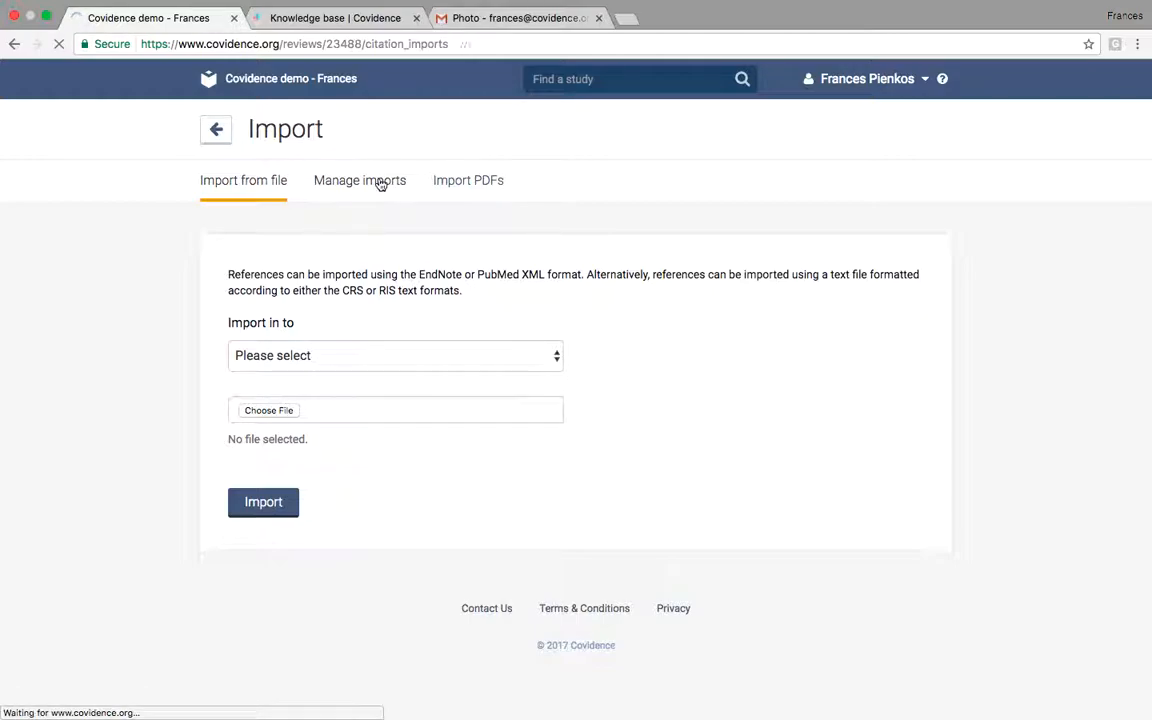
scroll(409, 352, down, 5)
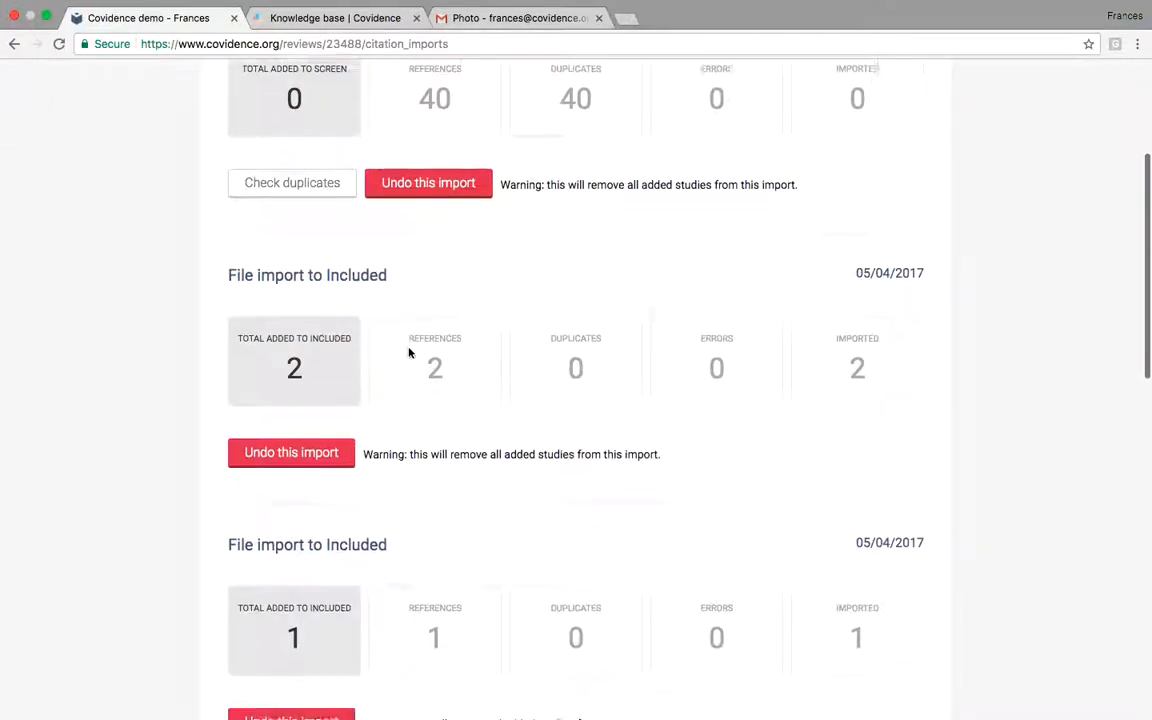
scroll(409, 352, up, 5)
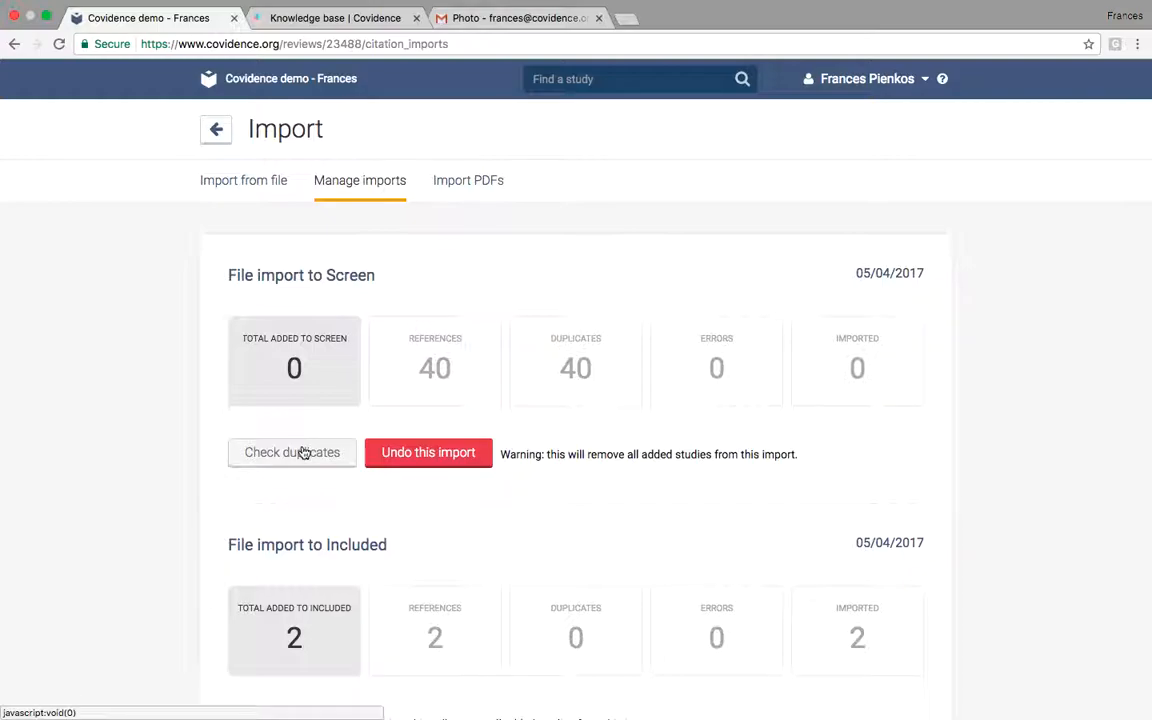
- Check the possible duplicates in the latest file import to Screen, and view the PDF import page
click(336, 468)
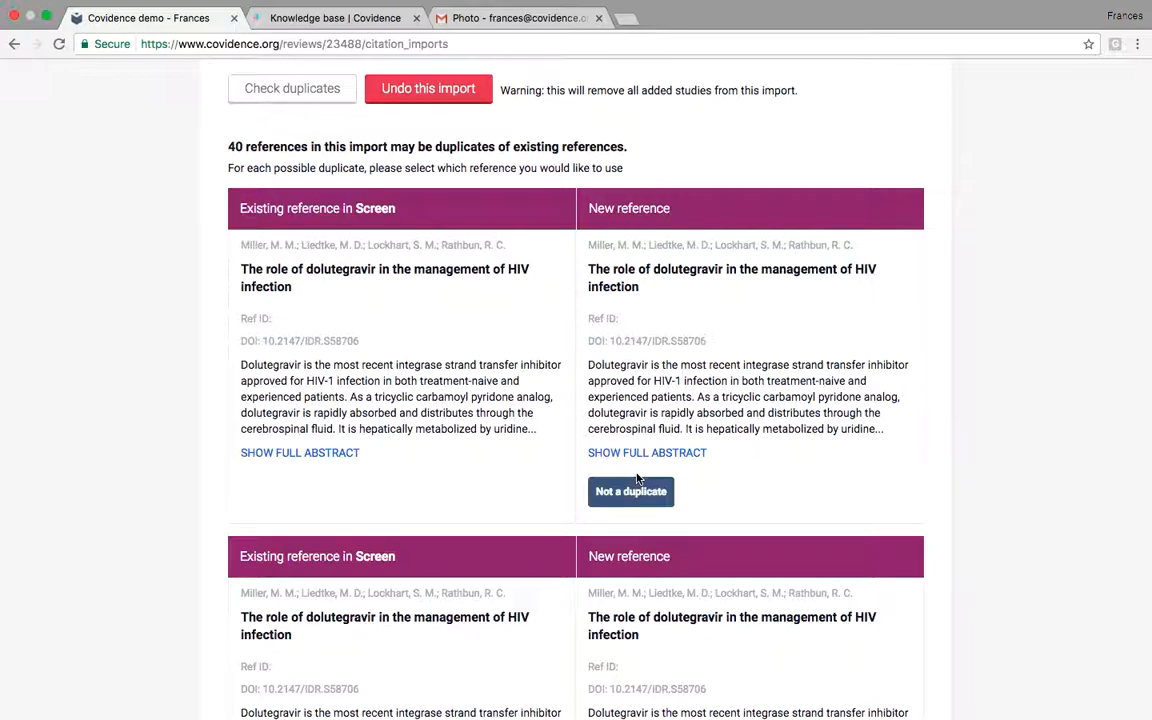
scroll(637, 478, down, 1)
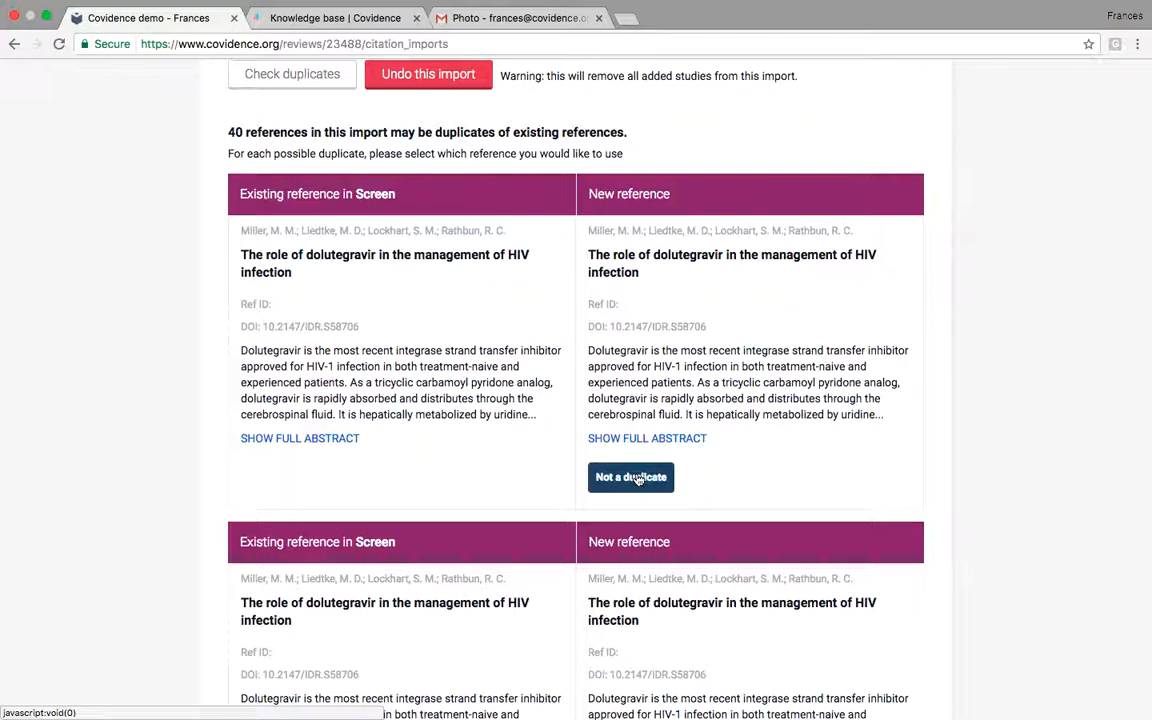
scroll(637, 478, up, 5)
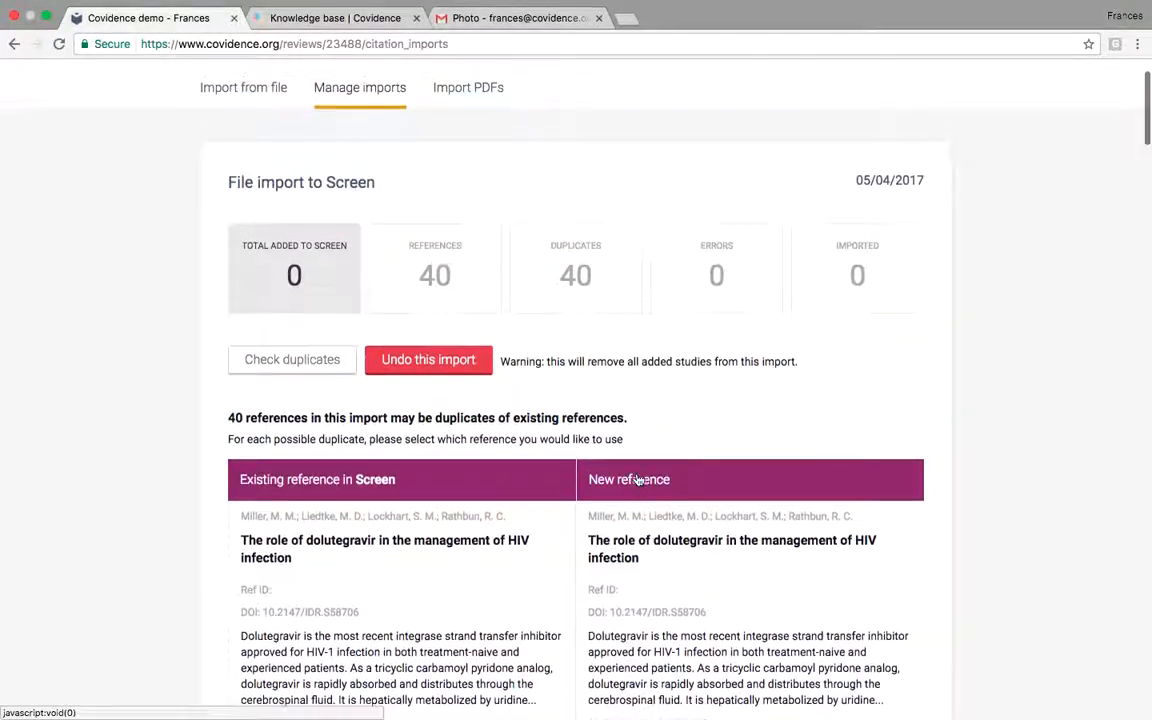
scroll(637, 478, up, 1)
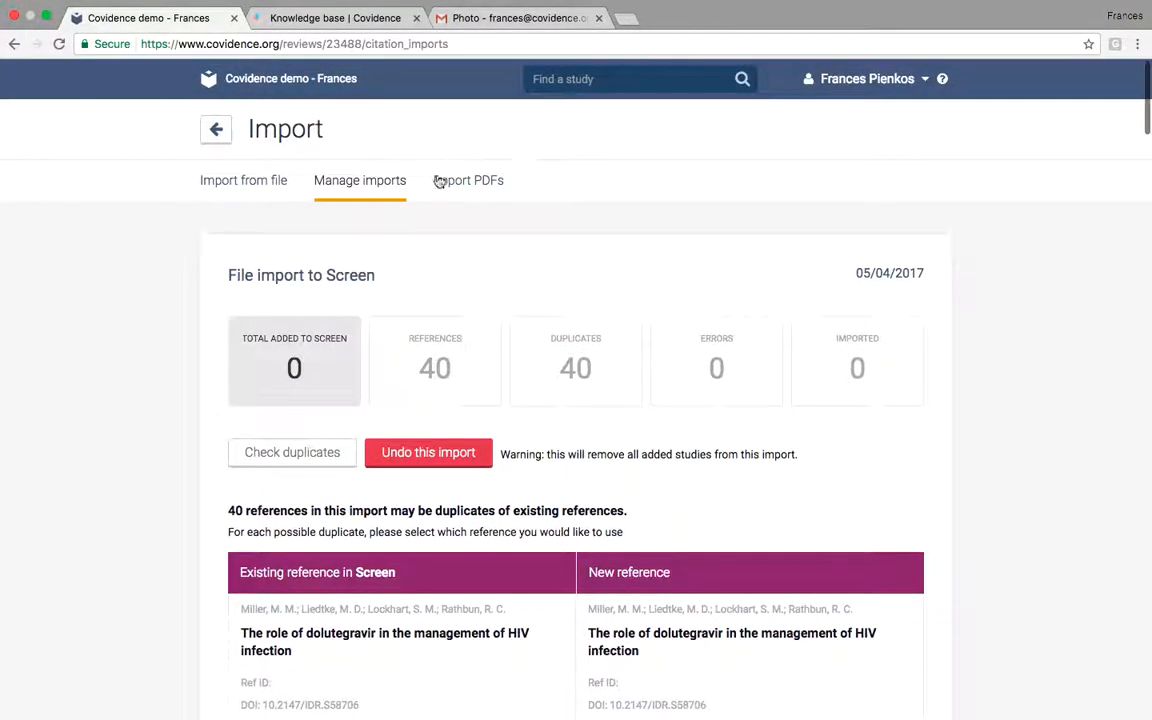
click(469, 193)
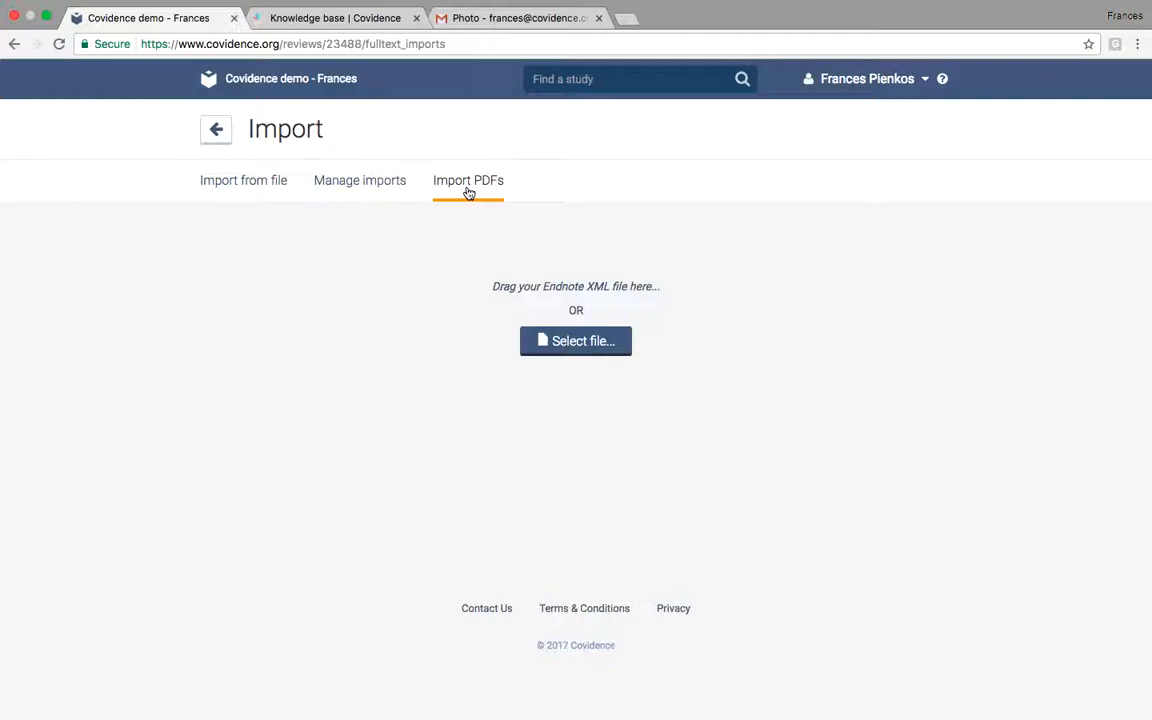
- Continue title and abstract screening from the review overview, voting No on reference #2 and Yes on #1 and #3
click(216, 134)
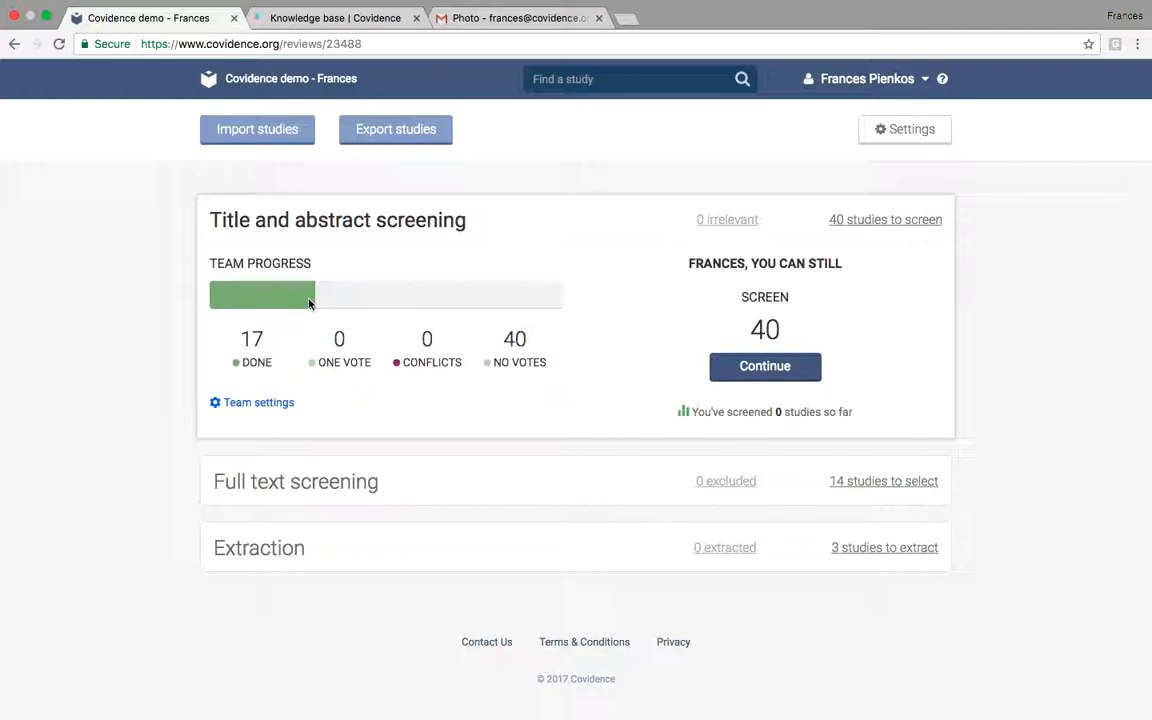
click(731, 367)
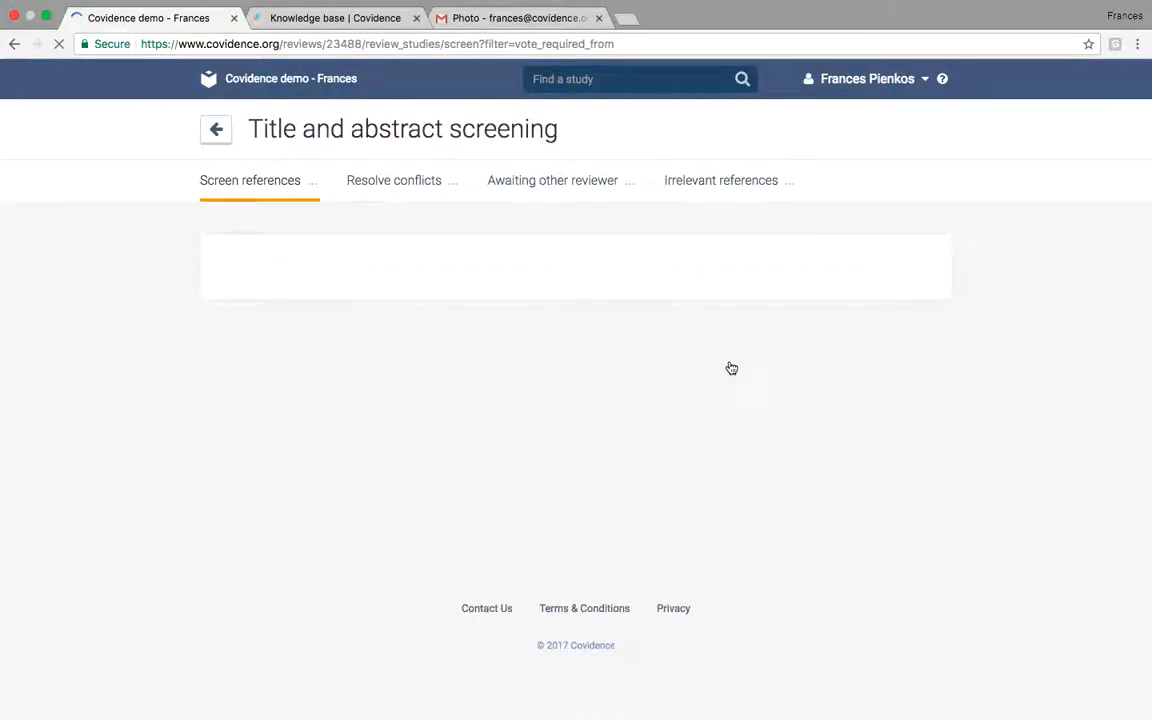
scroll(731, 368, down, 1)
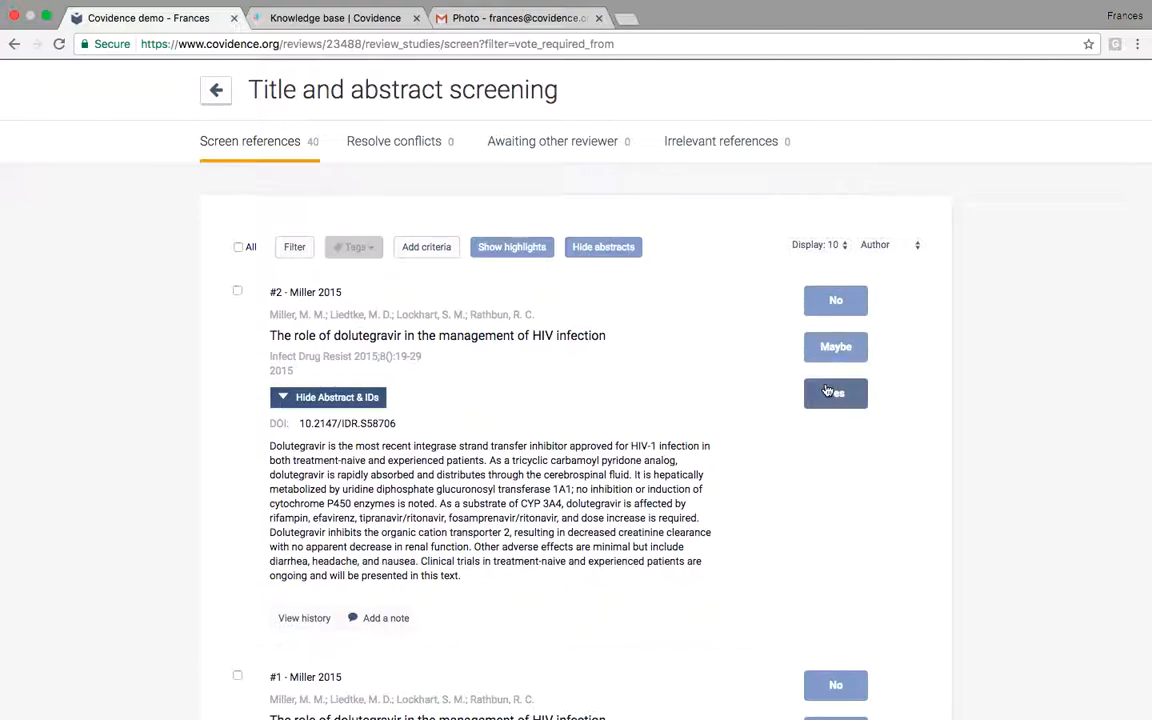
click(840, 304)
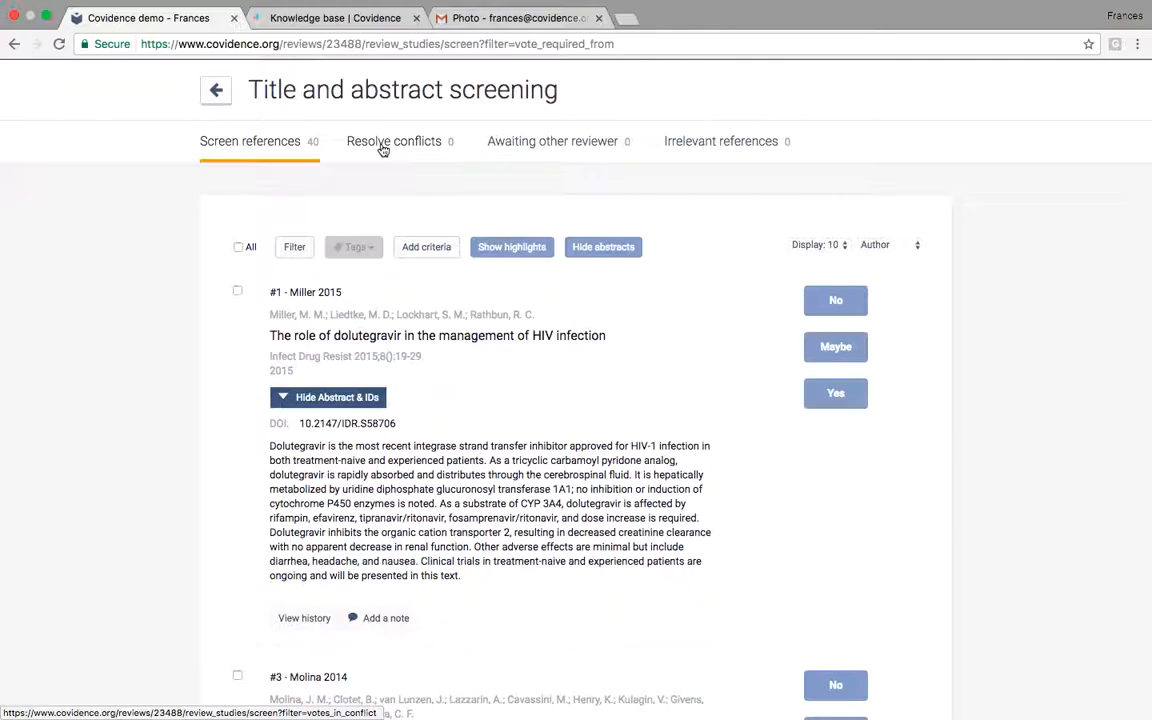
click(855, 396)
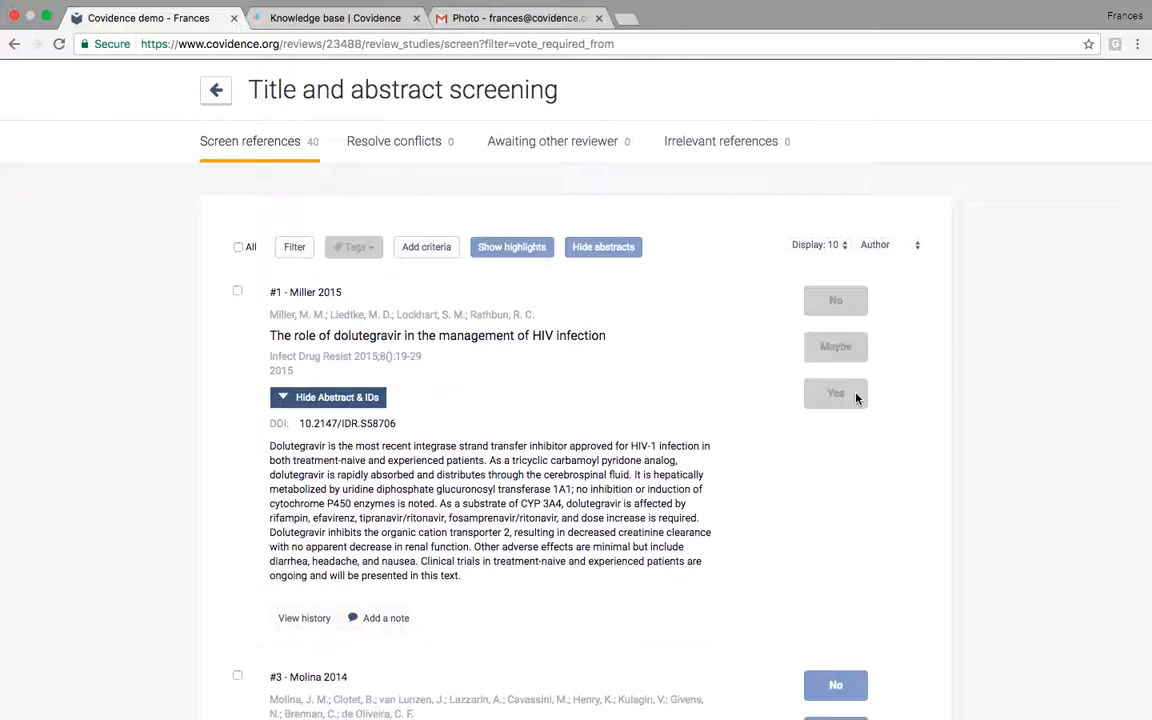
click(855, 395)
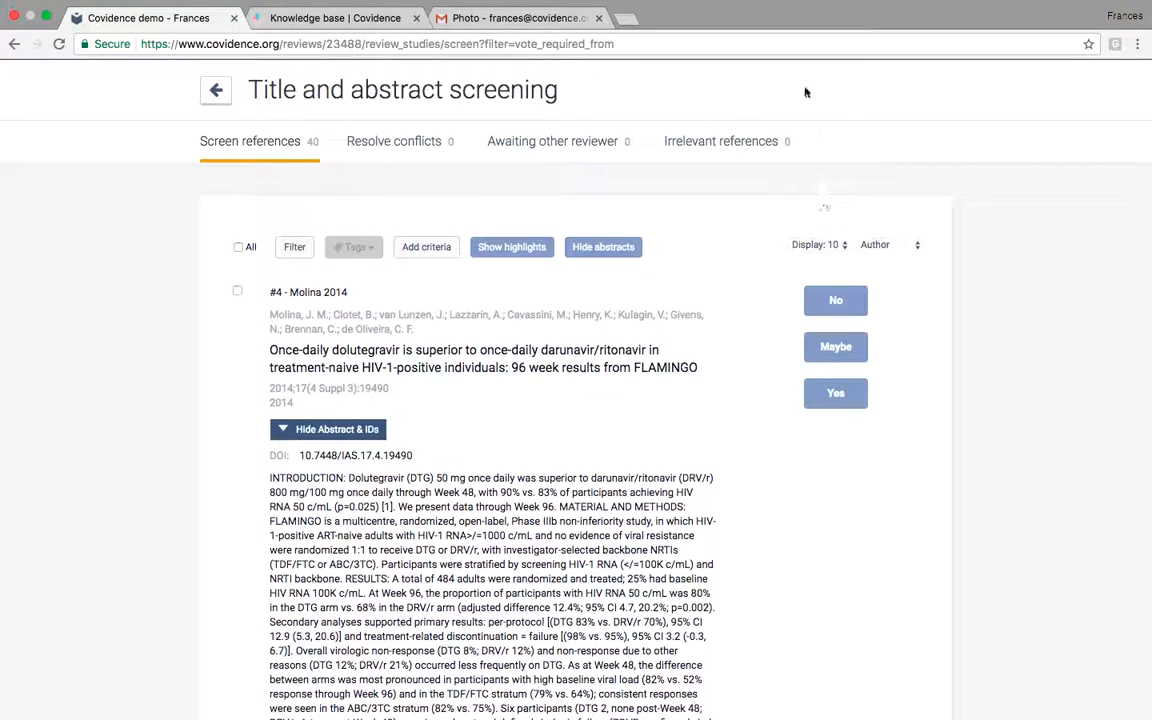
- Reload the screening page and look through the references awaiting the other reviewer
click(798, 48)
key(Return)
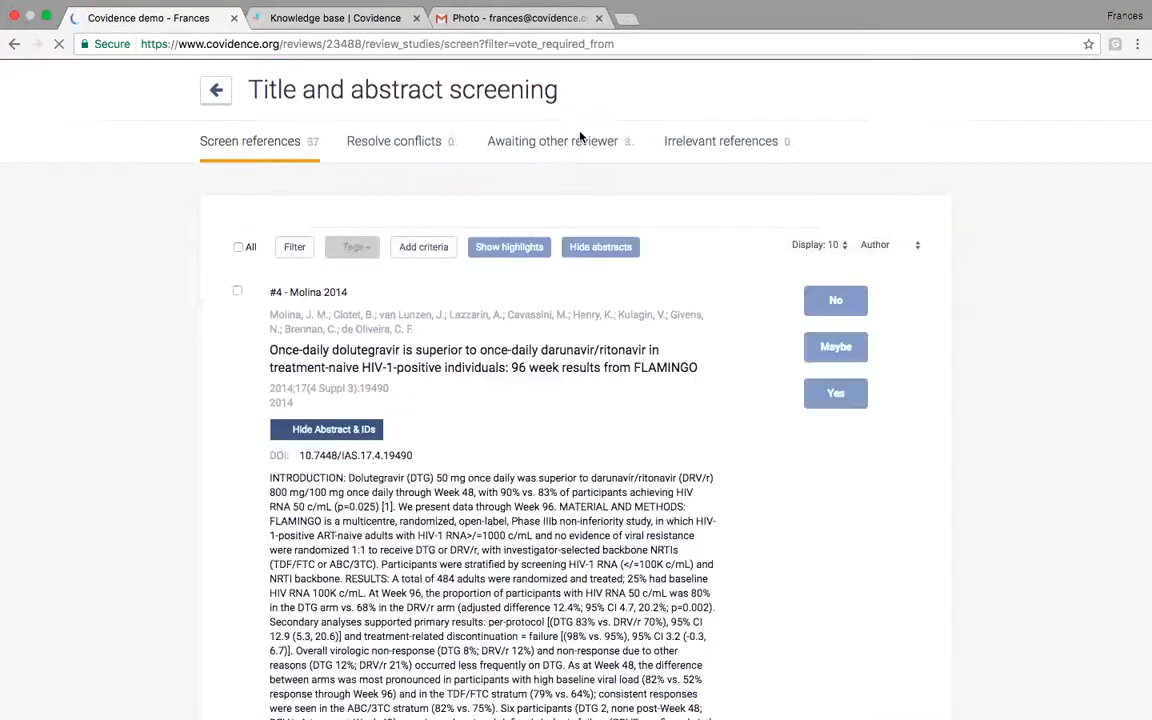
click(580, 140)
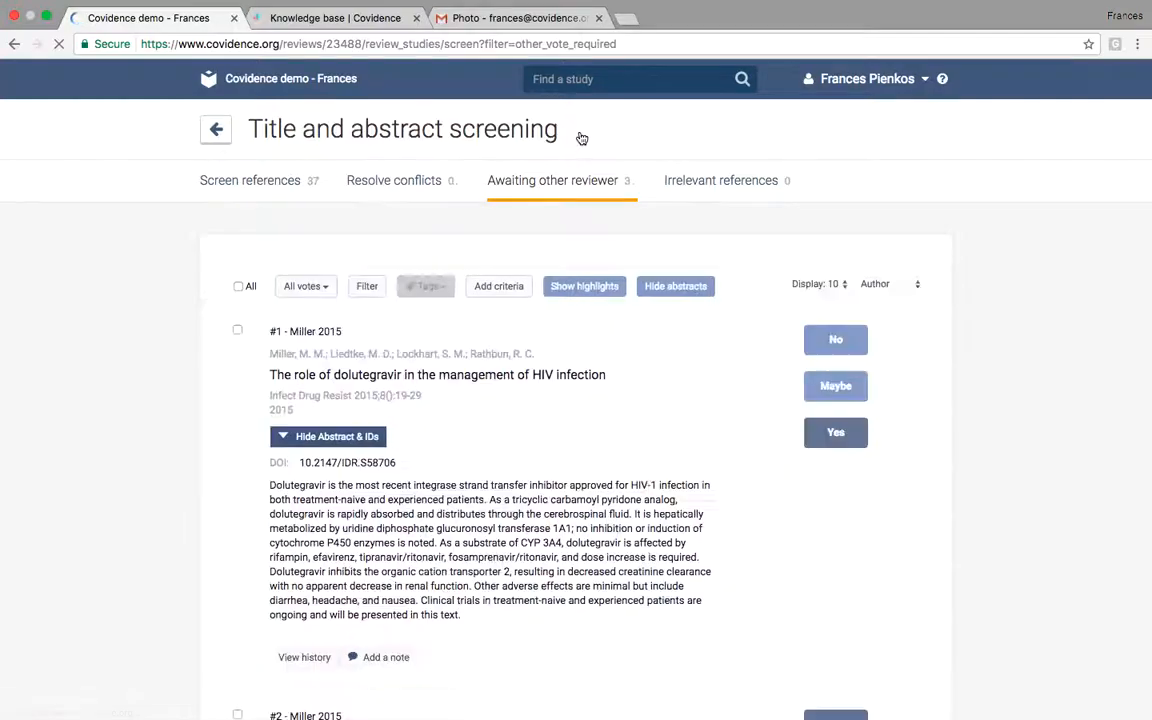
scroll(535, 324, down, 1)
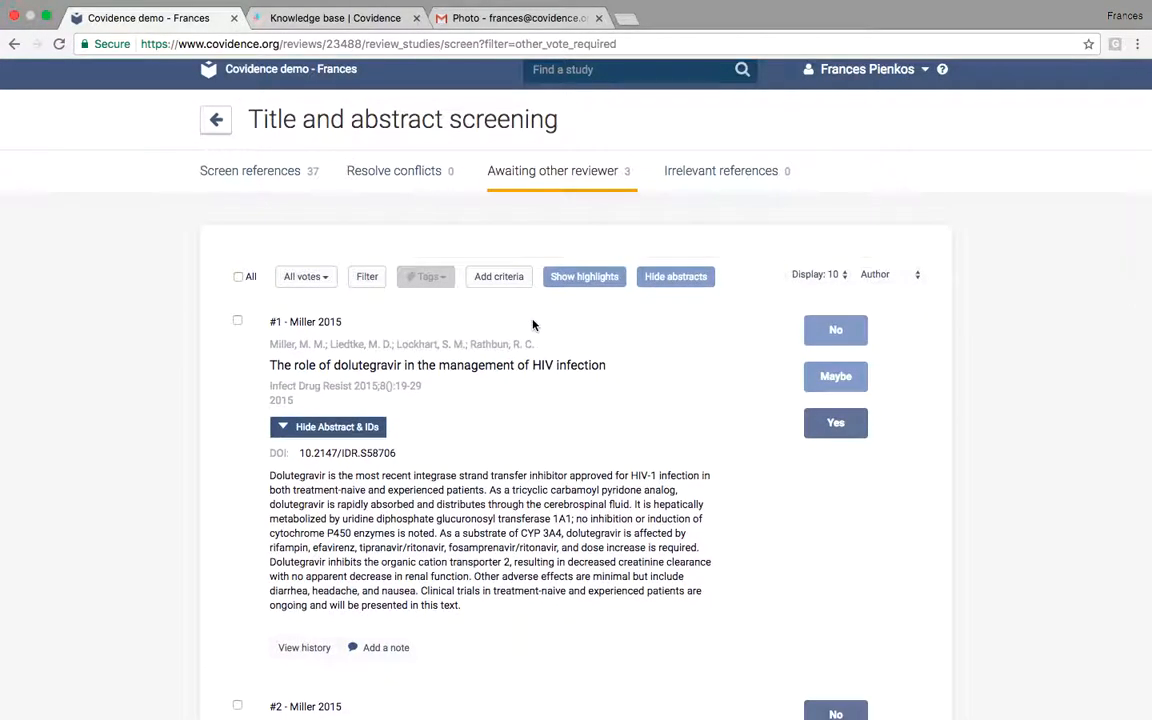
scroll(533, 325, down, 2)
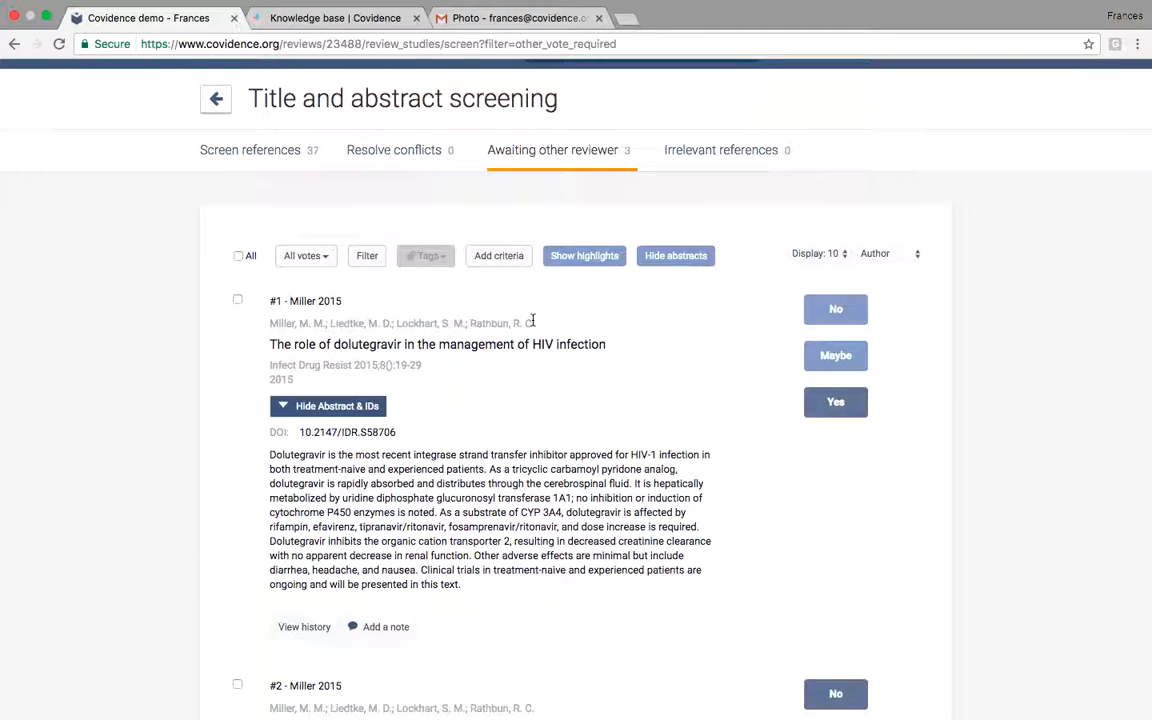
- Create a new tag named "tag 1" and apply it to reference #4 in the references to screen
click(230, 160)
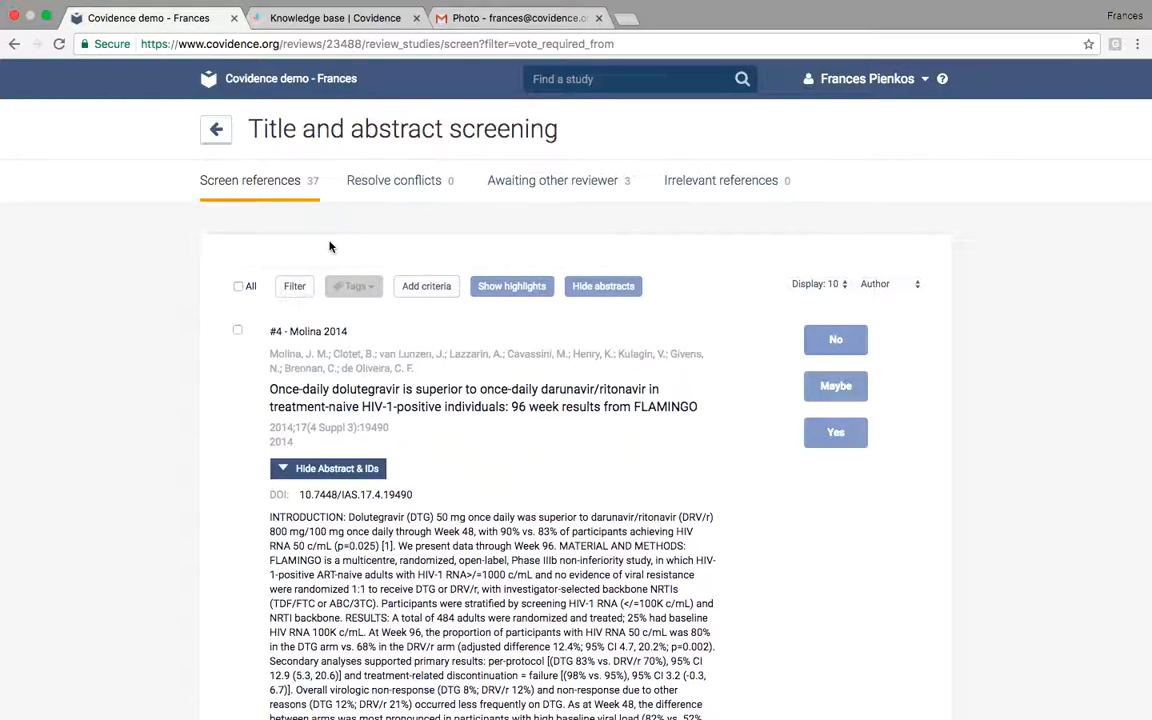
click(237, 330)
click(362, 286)
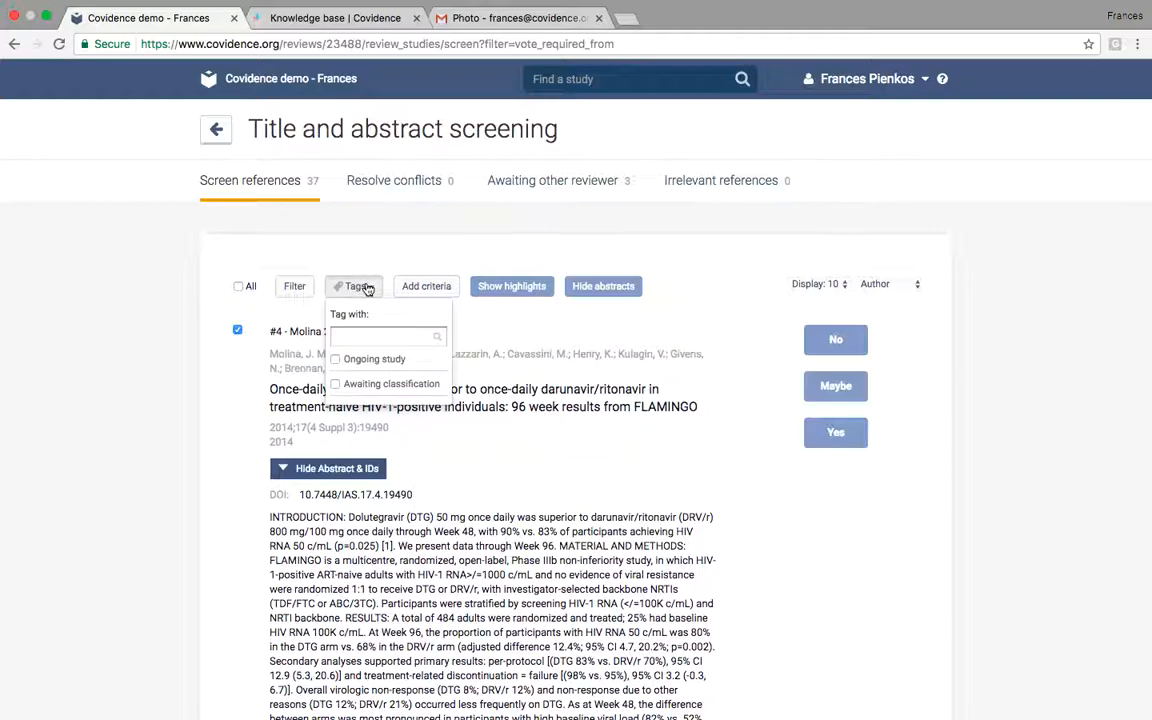
click(366, 335)
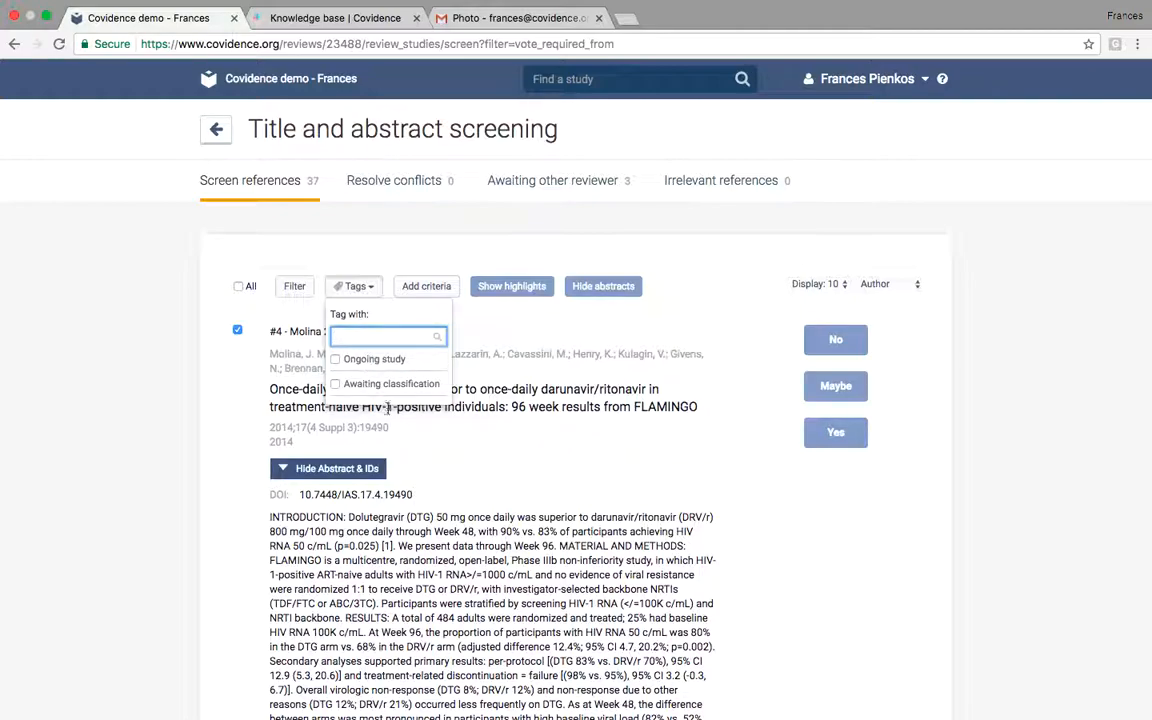
text(tag 1)
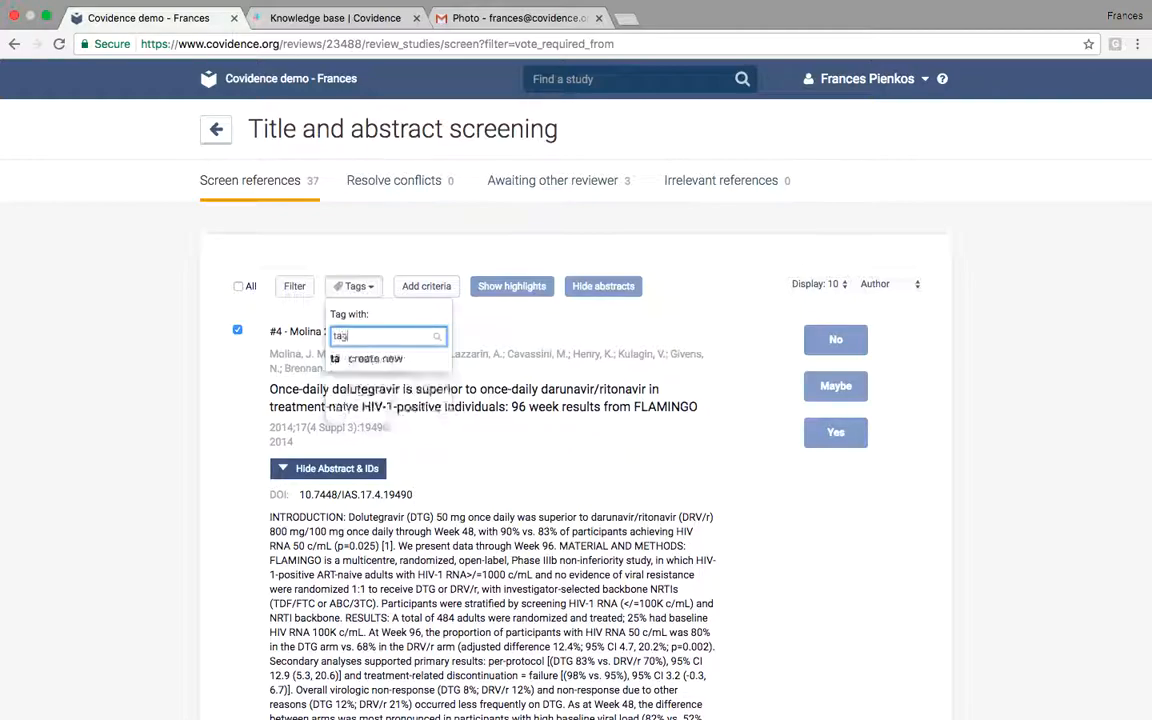
click(417, 359)
scroll(422, 420, down, 5)
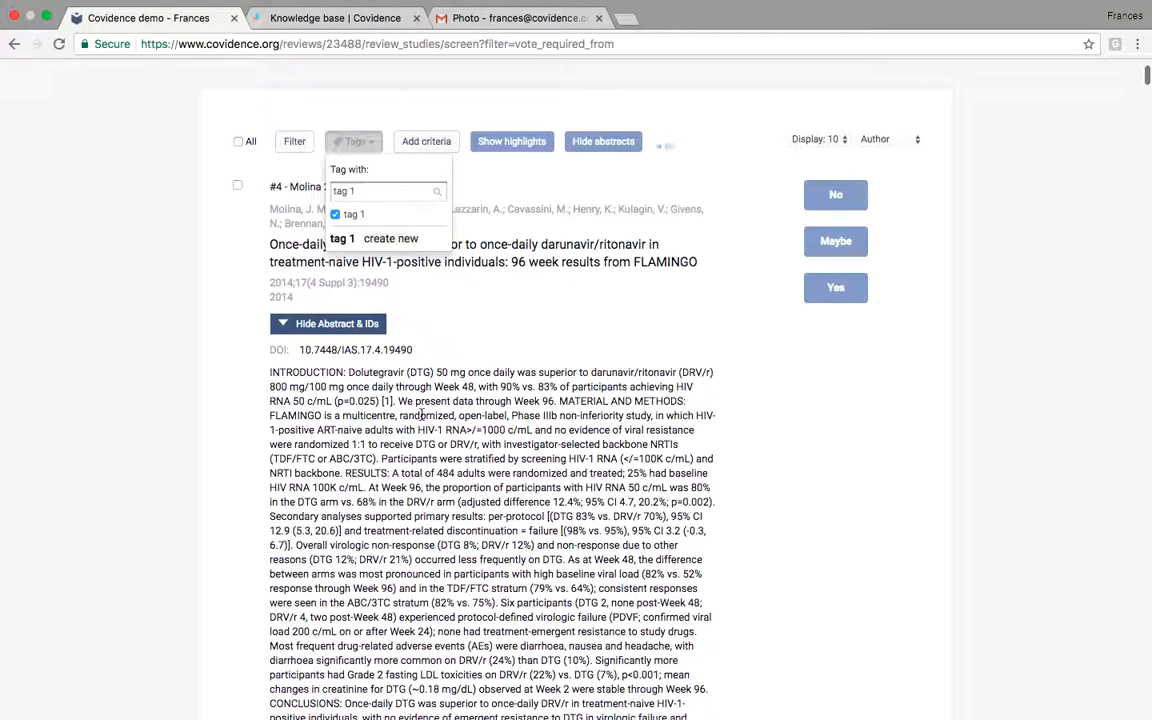
click(431, 463)
scroll(431, 463, up, 5)
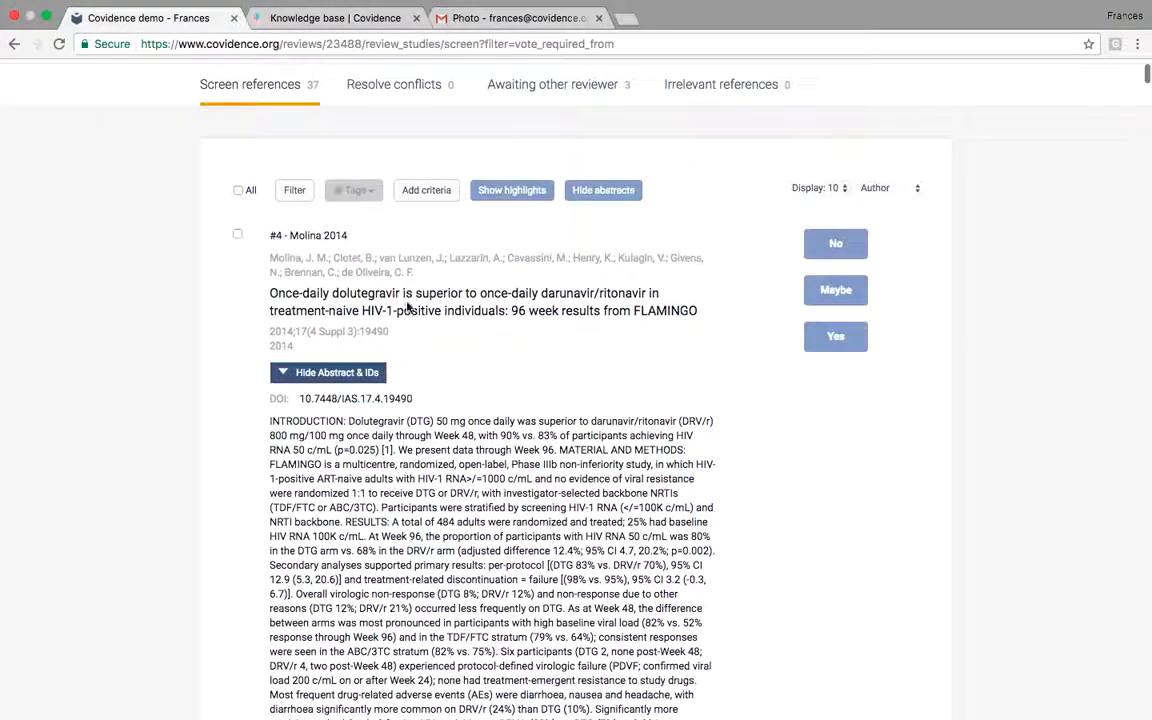
- Reload the screening page and filter the references to screen by the tag "tag 1"
click(333, 42)
key(Return)
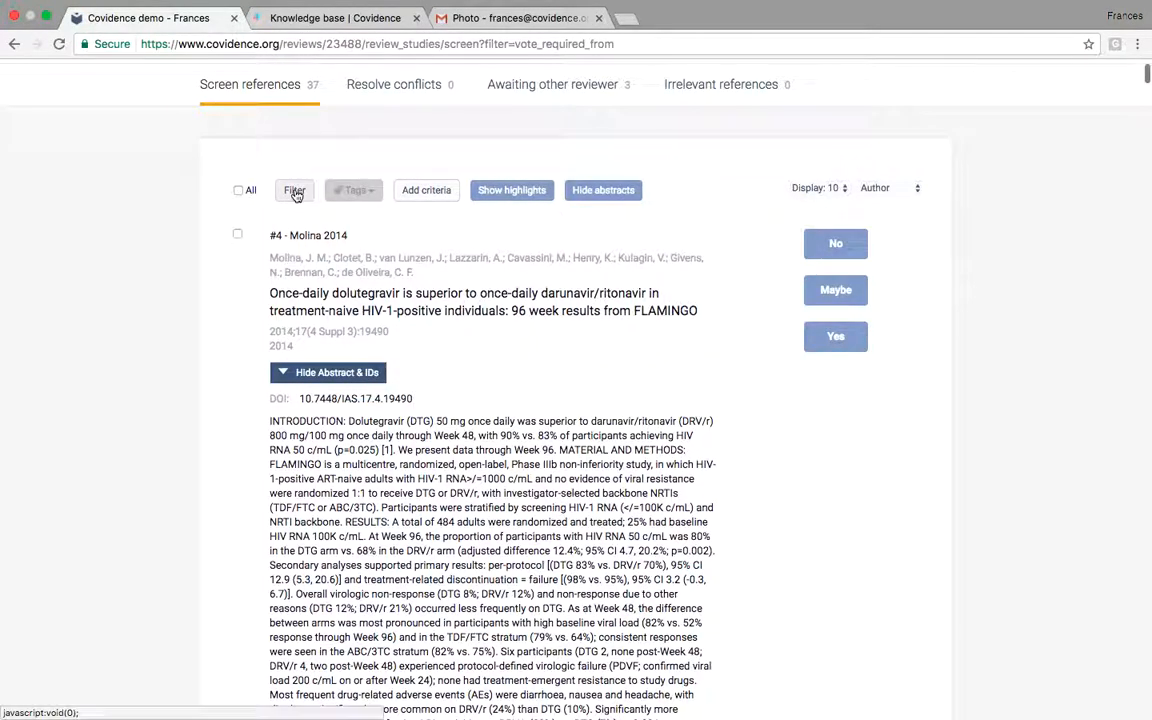
click(294, 190)
click(298, 262)
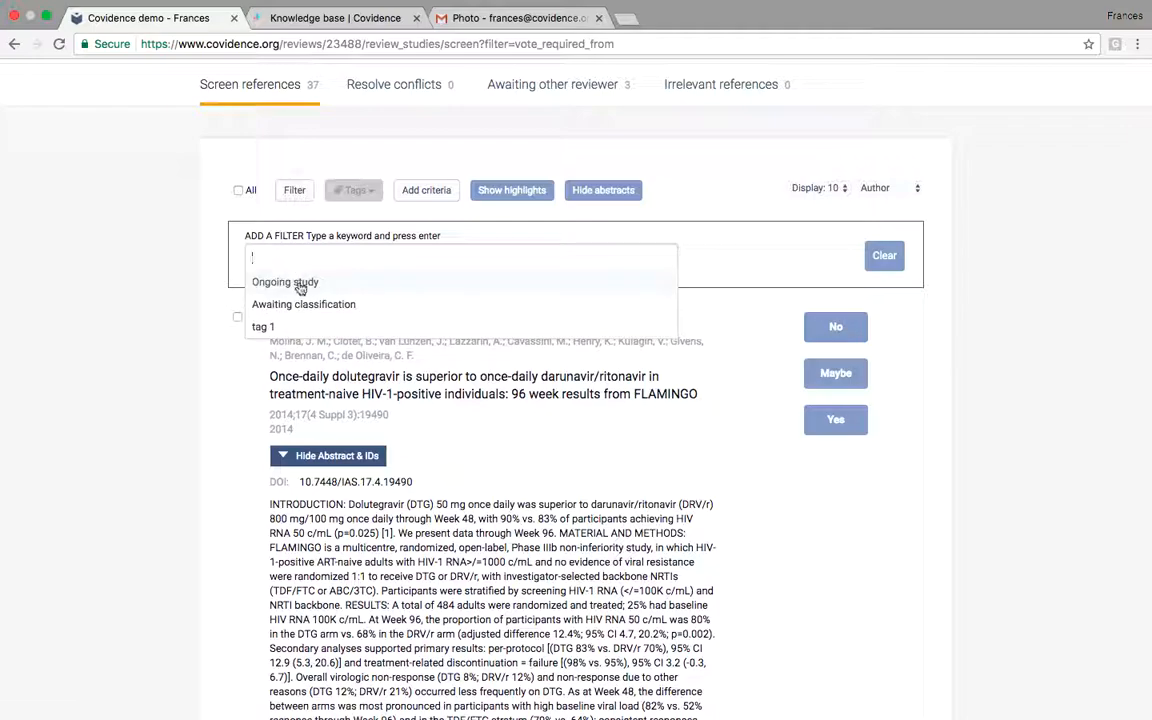
click(298, 326)
click(833, 257)
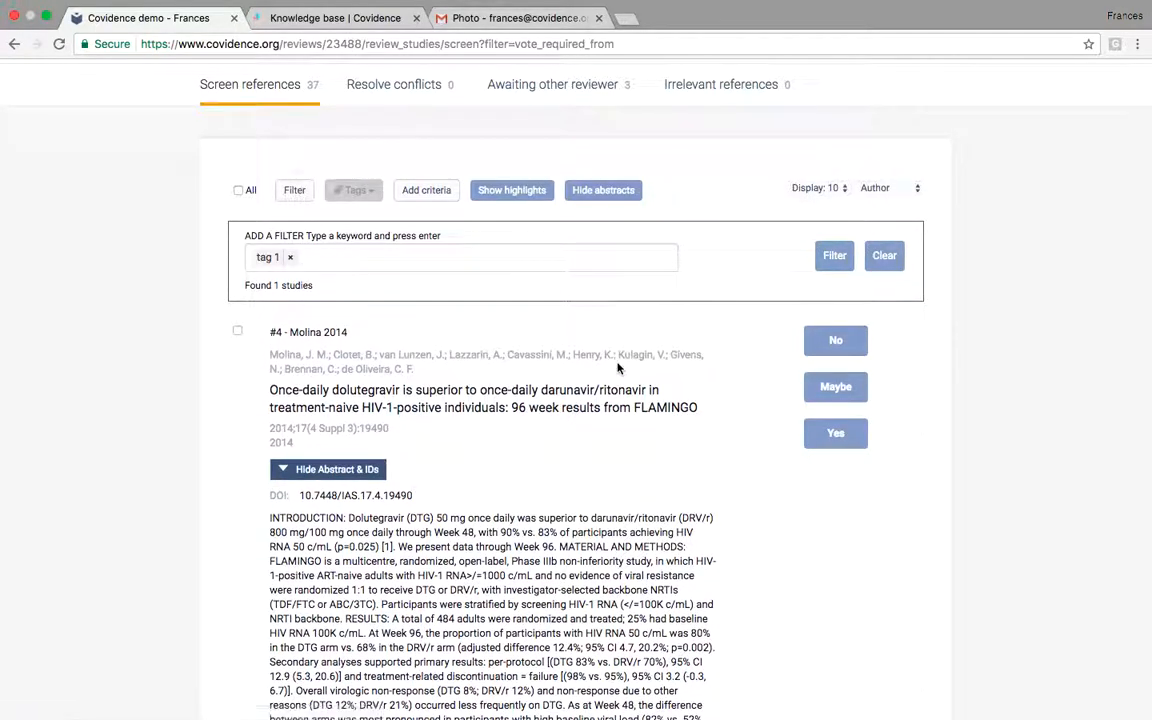
- Look through the filtered reference's abstract and the tag attached beneath it
scroll(345, 388, down, 10)
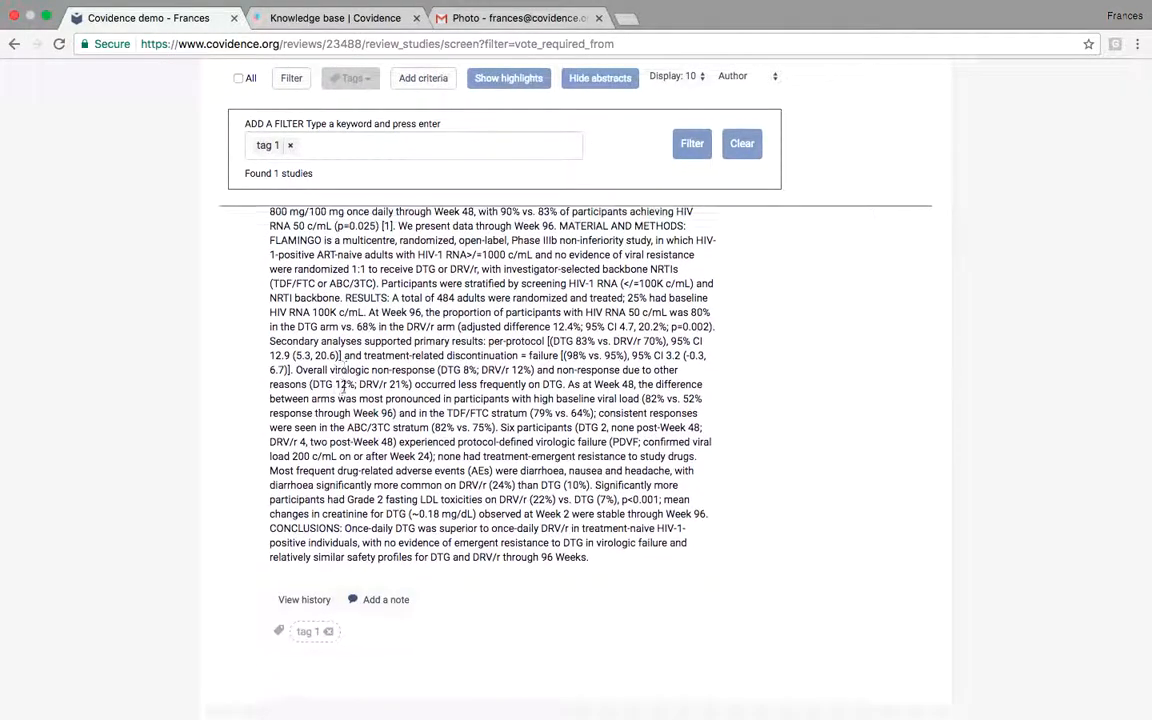
scroll(345, 388, up, 7)
scroll(345, 384, up, 1)
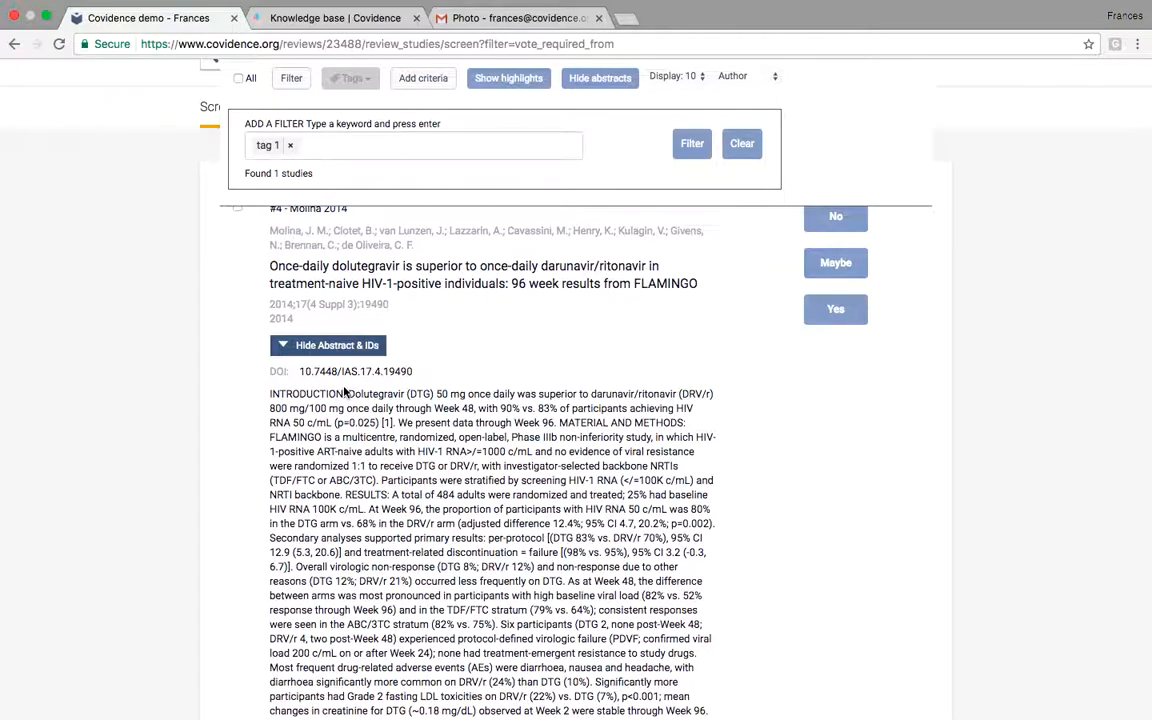
scroll(345, 391, up, 3)
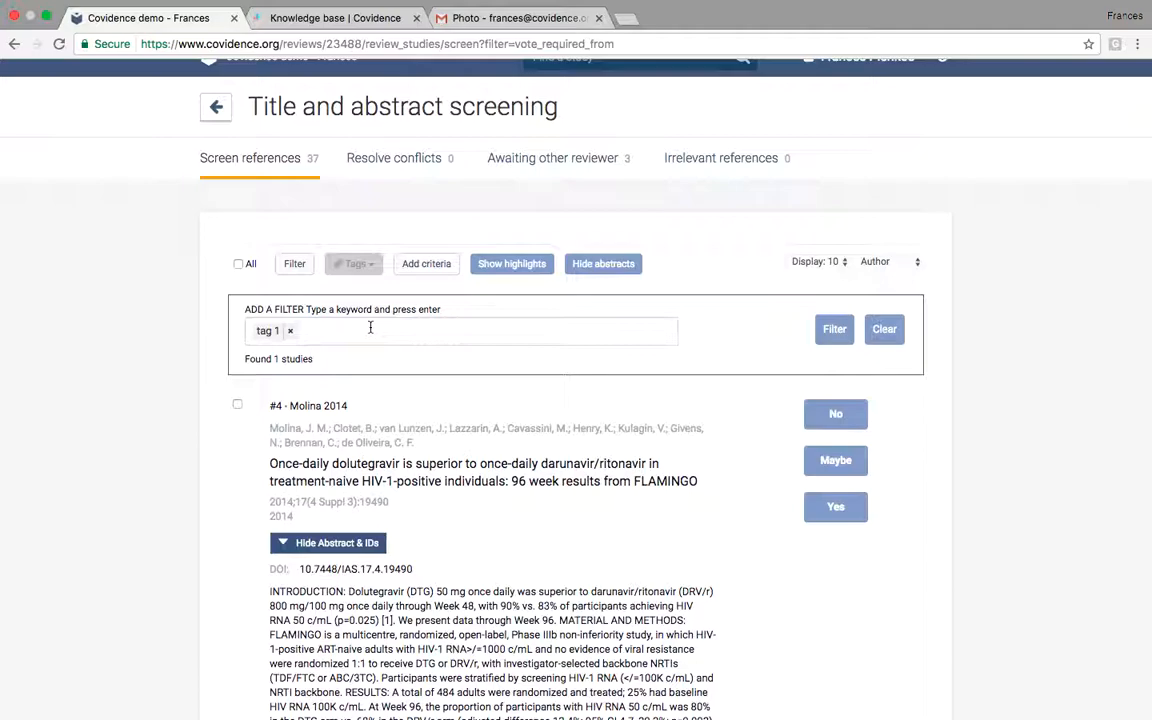
scroll(422, 400, up, 1)
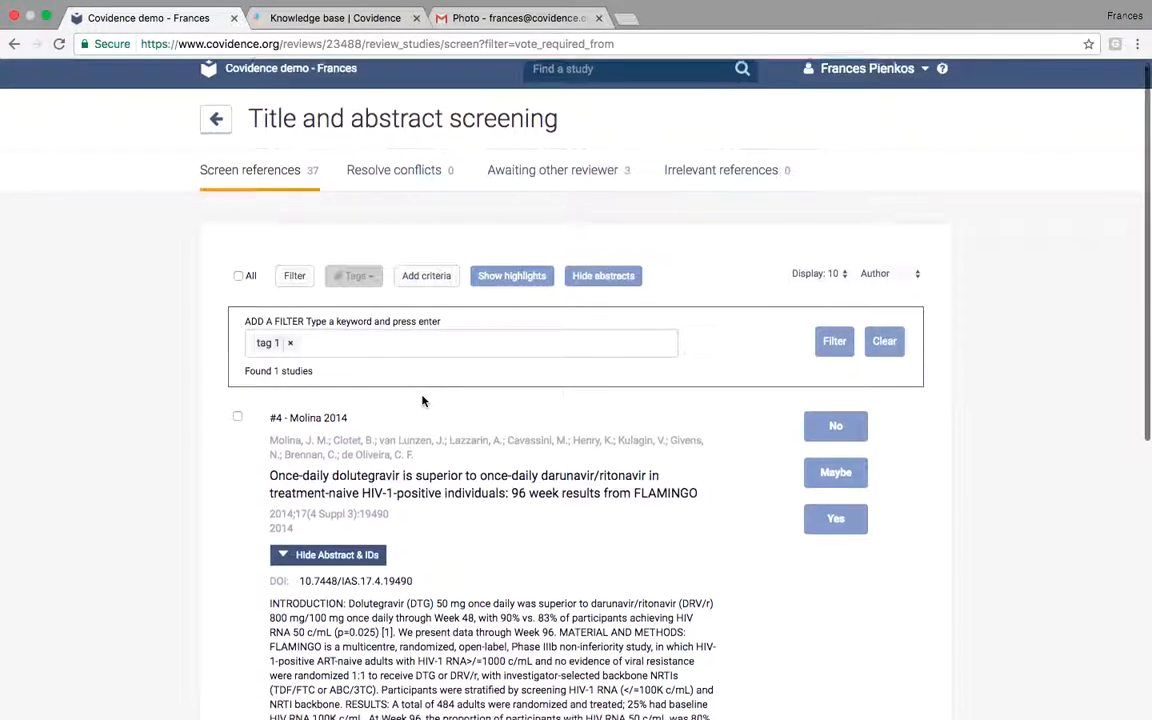
scroll(422, 400, down, 1)
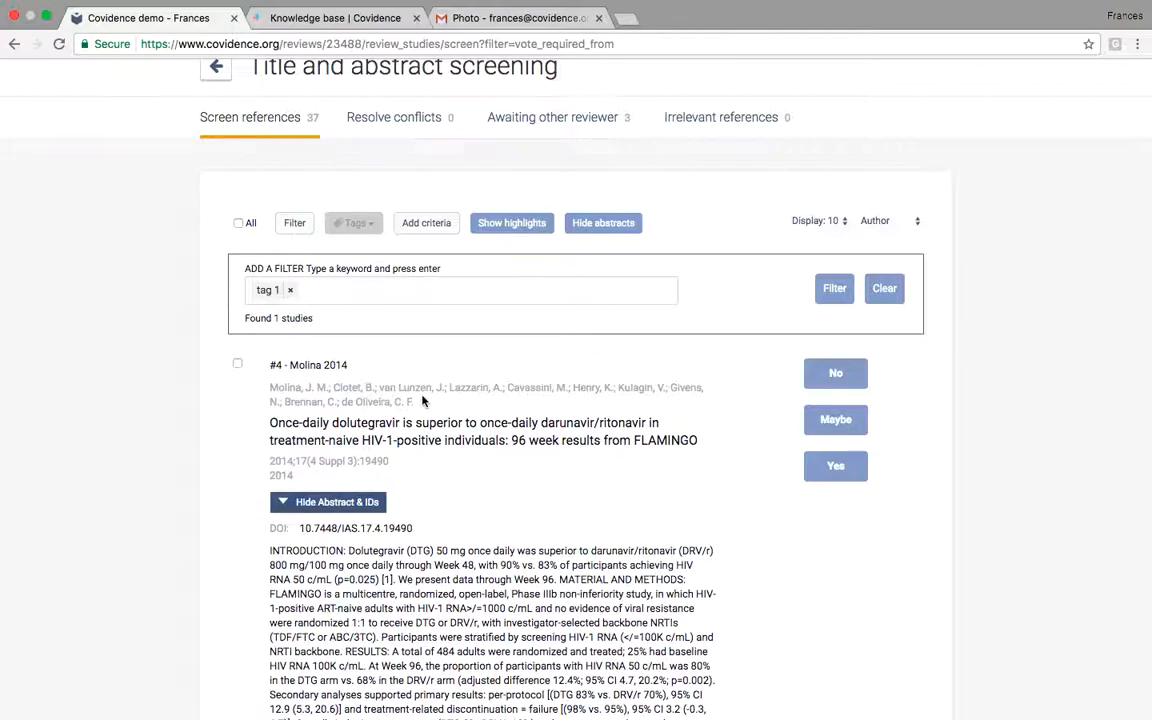
scroll(422, 400, up, 1)
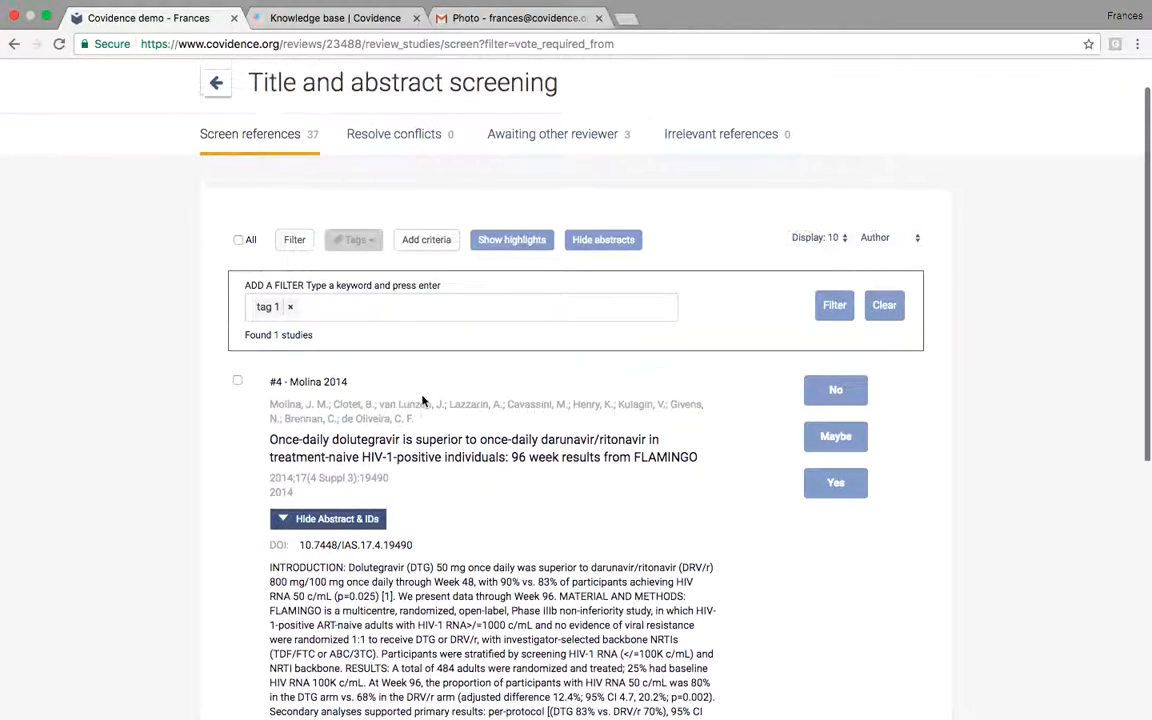
- Open the review's criteria and exclusion reasons settings and check the inclusion and exclusion keywords
click(214, 90)
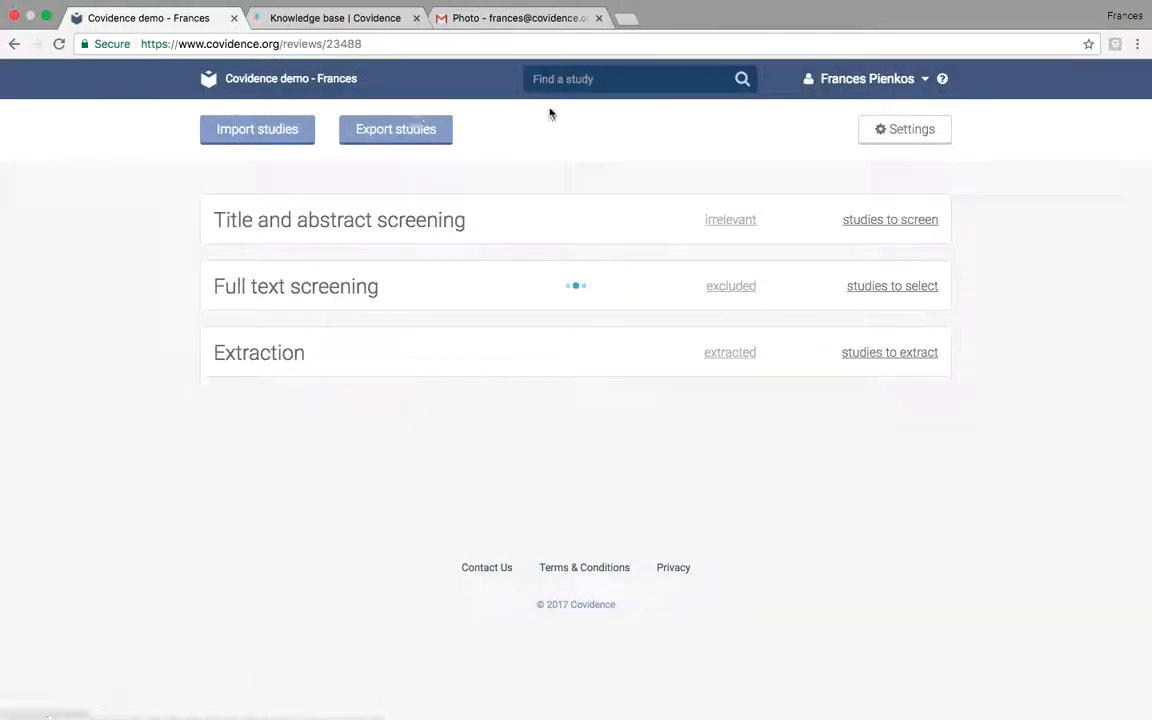
click(899, 141)
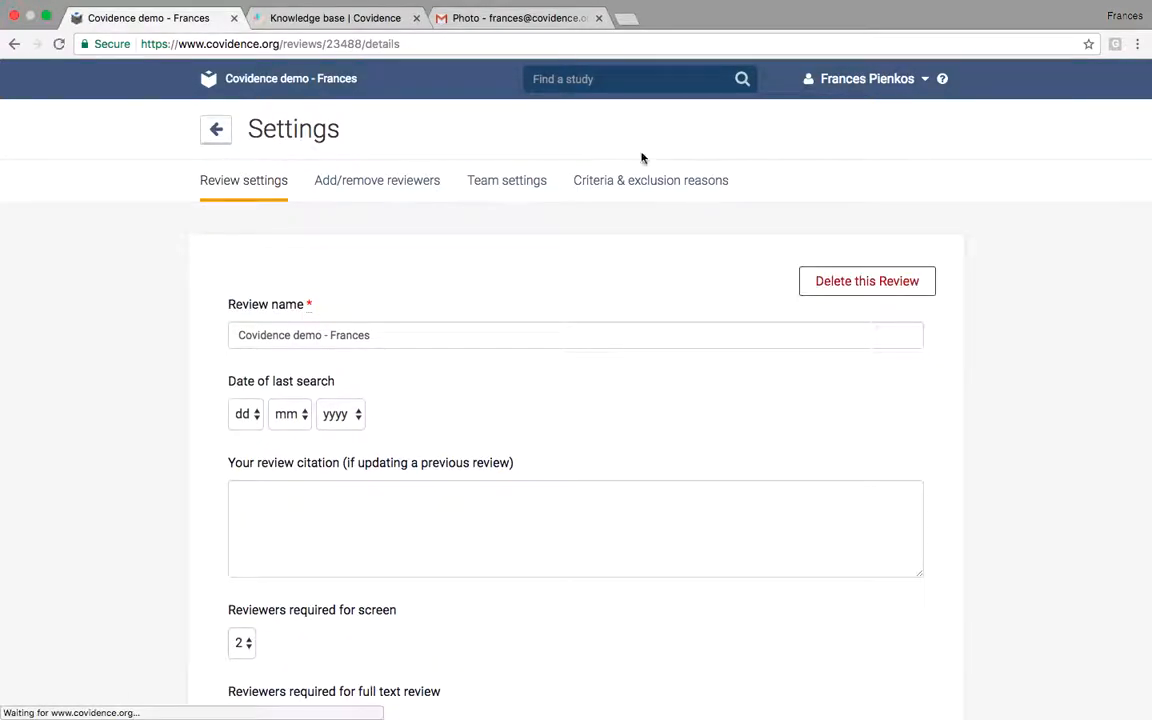
click(595, 185)
scroll(422, 345, down, 3)
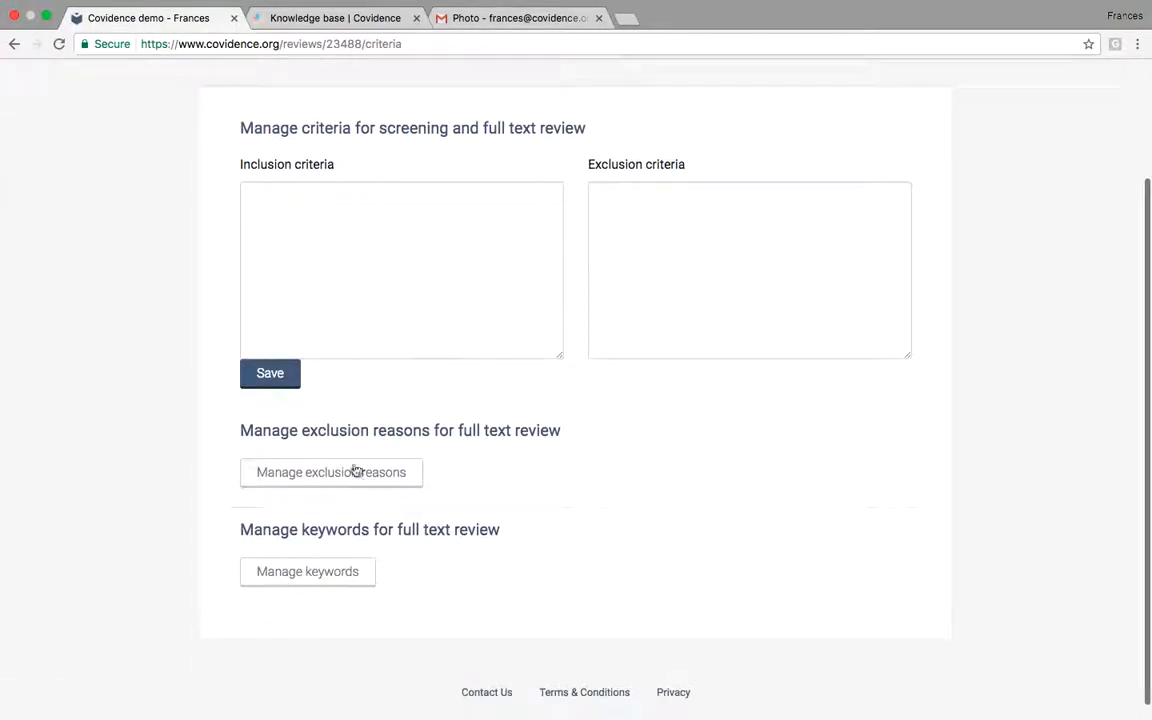
click(307, 576)
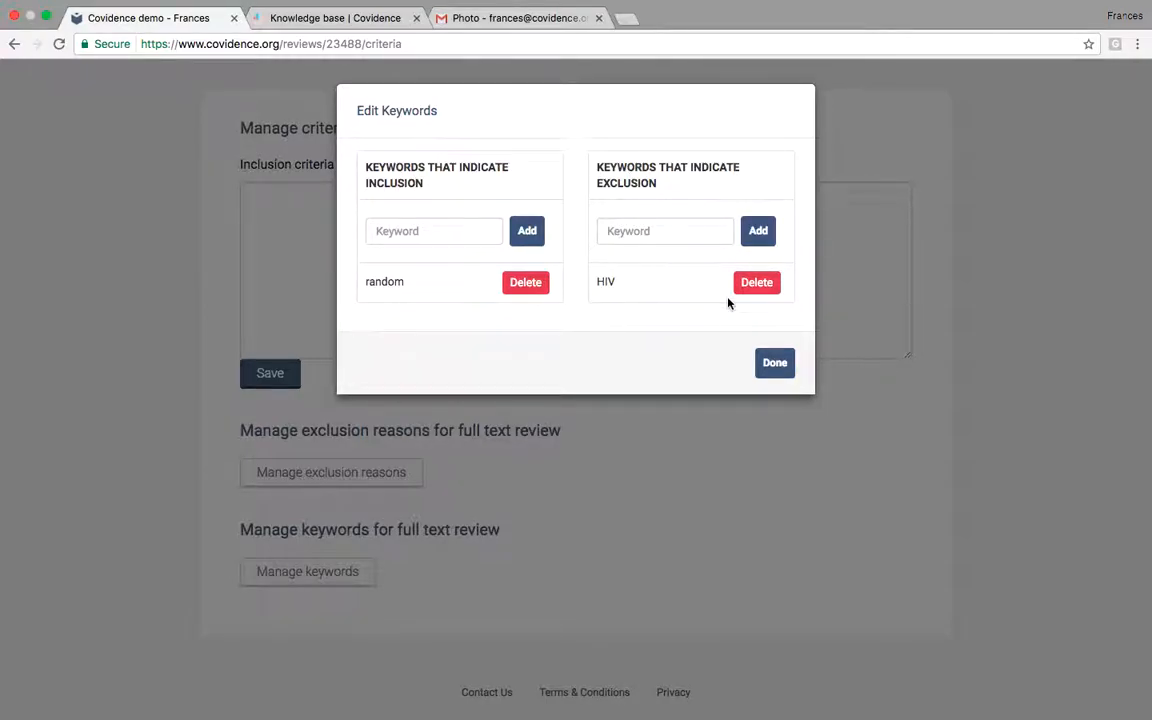
click(771, 363)
scroll(766, 352, up, 3)
scroll(552, 322, up, 1)
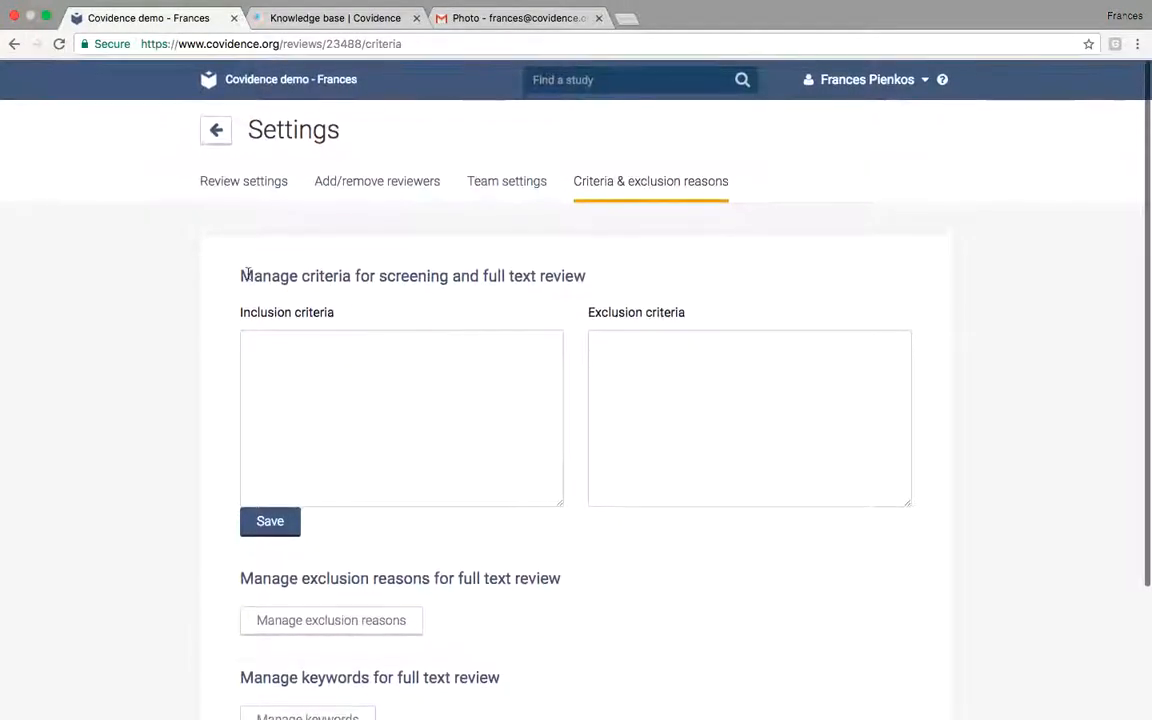
- Return to the review overview, continue title and abstract screening, and show the keyword highlights
click(216, 129)
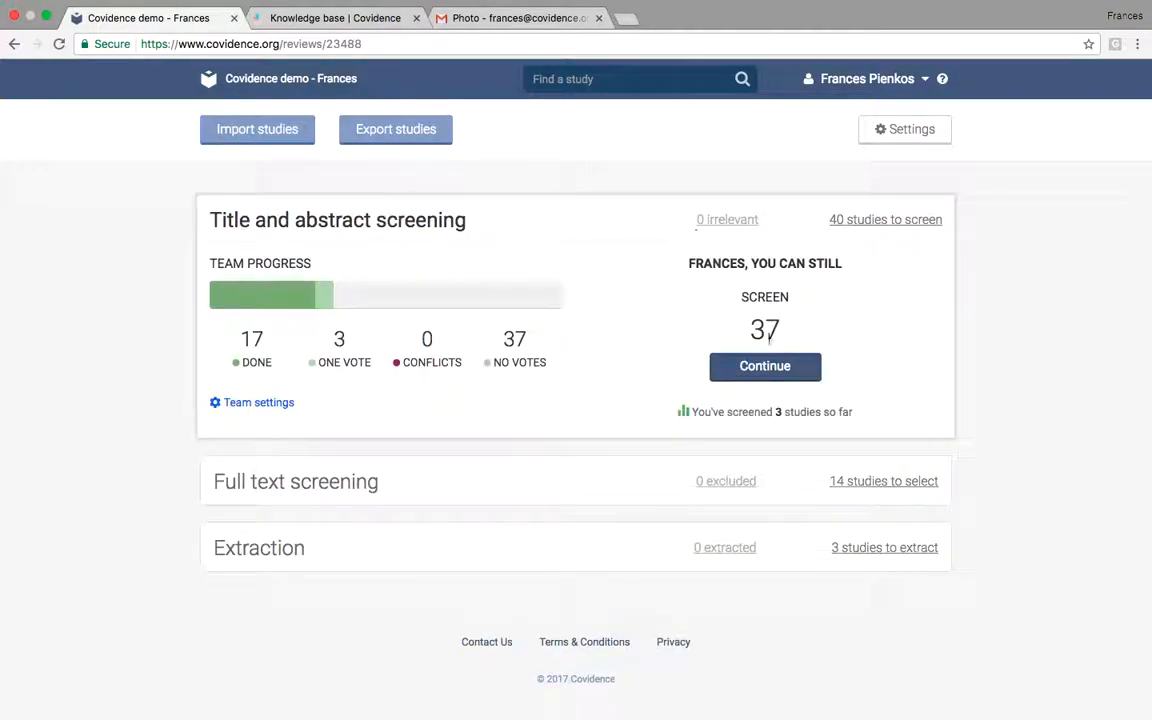
click(772, 365)
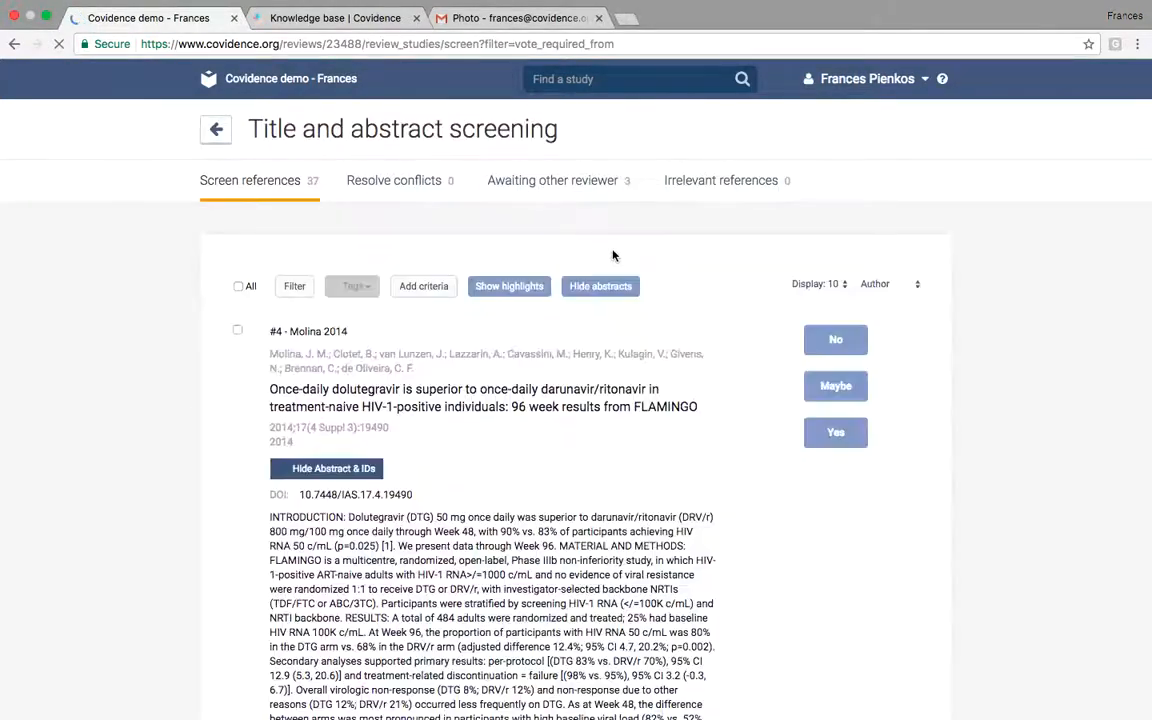
click(530, 290)
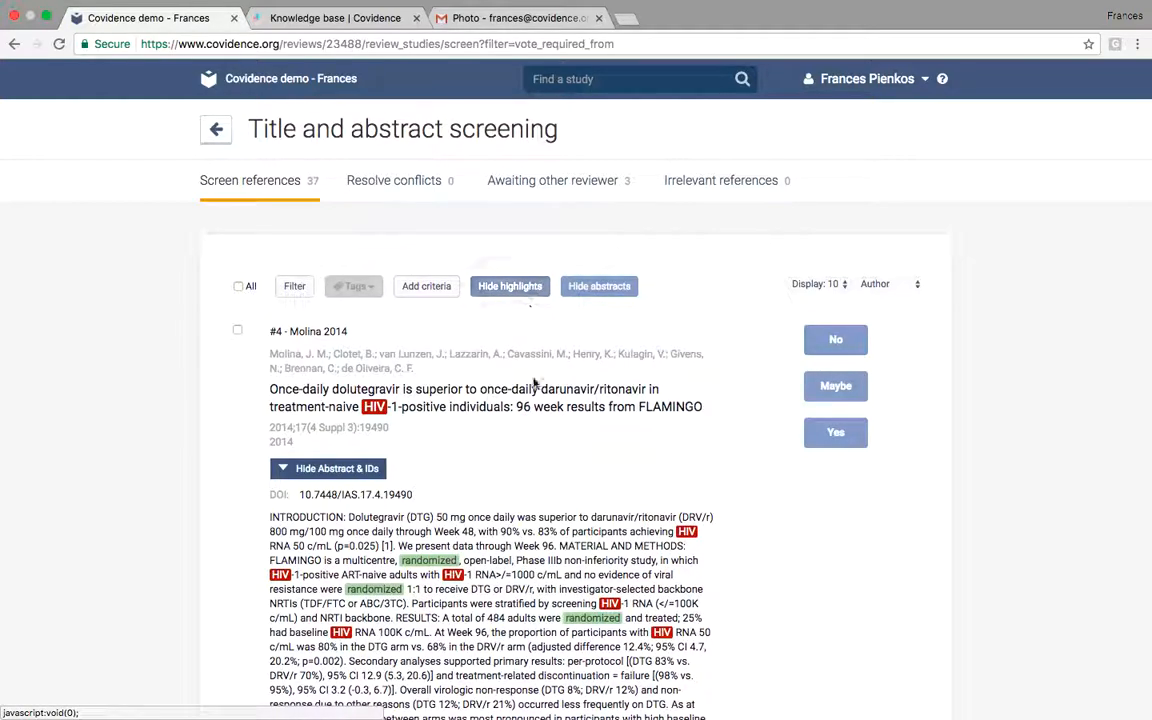
- Look through the highlighted abstracts and vote No on reference #5
scroll(533, 381, down, 3)
scroll(533, 381, down, 12)
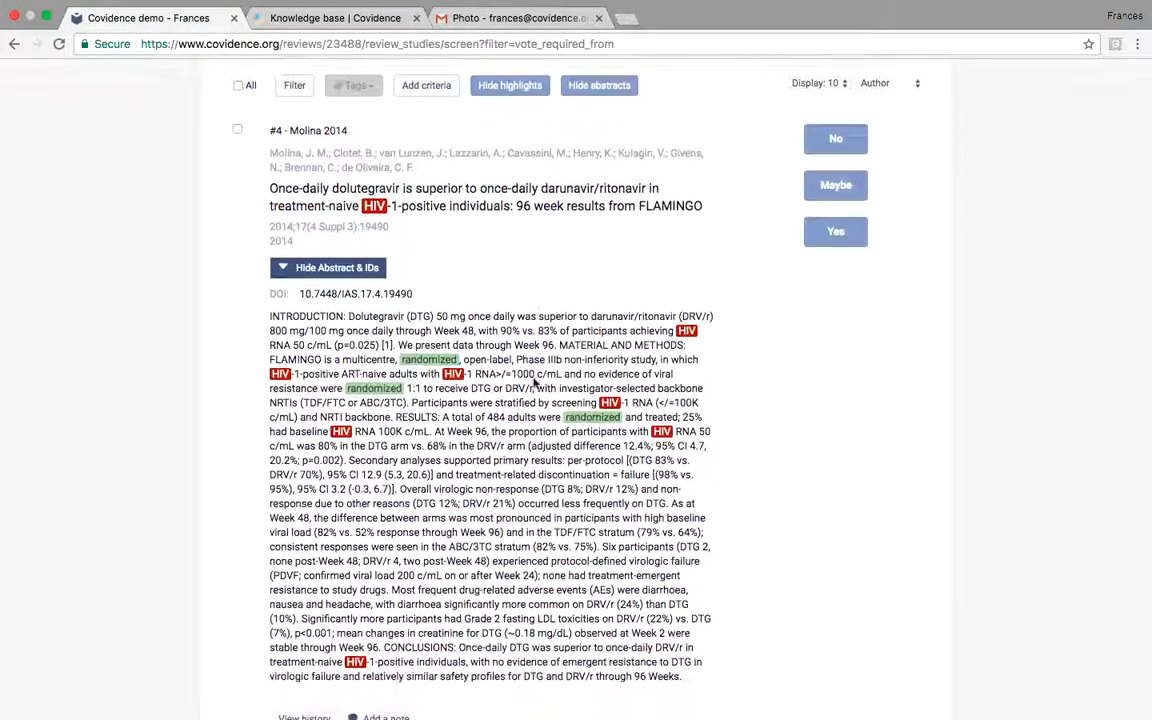
scroll(534, 378, down, 7)
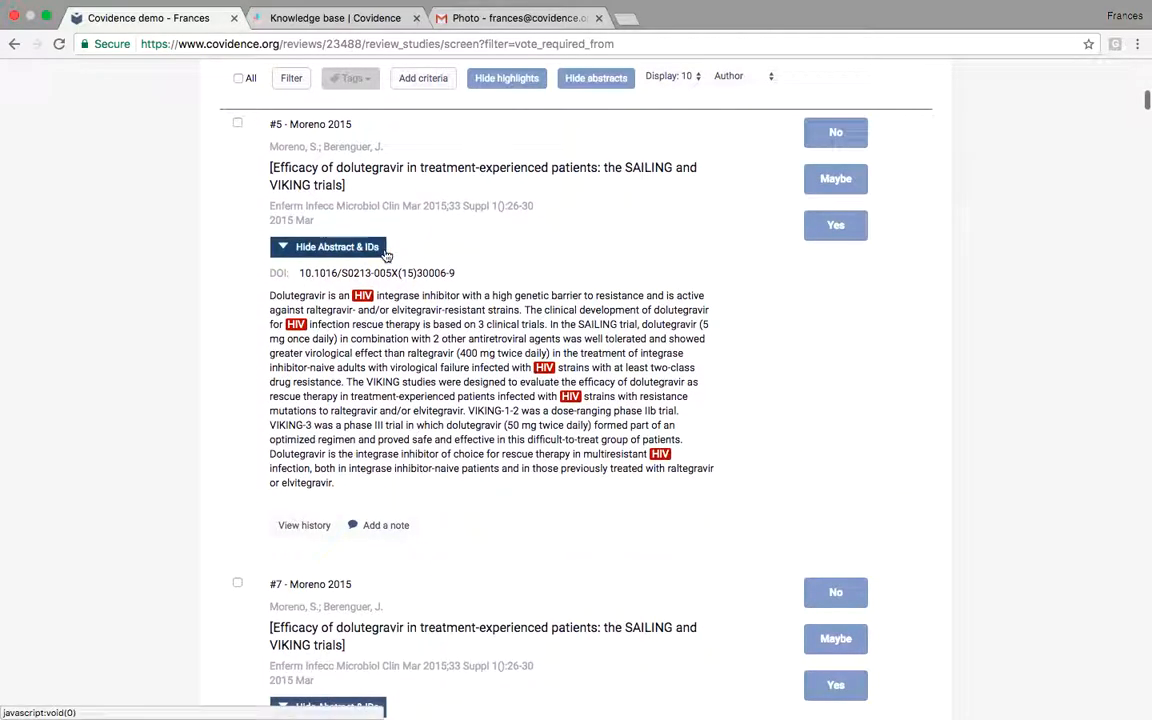
click(817, 140)
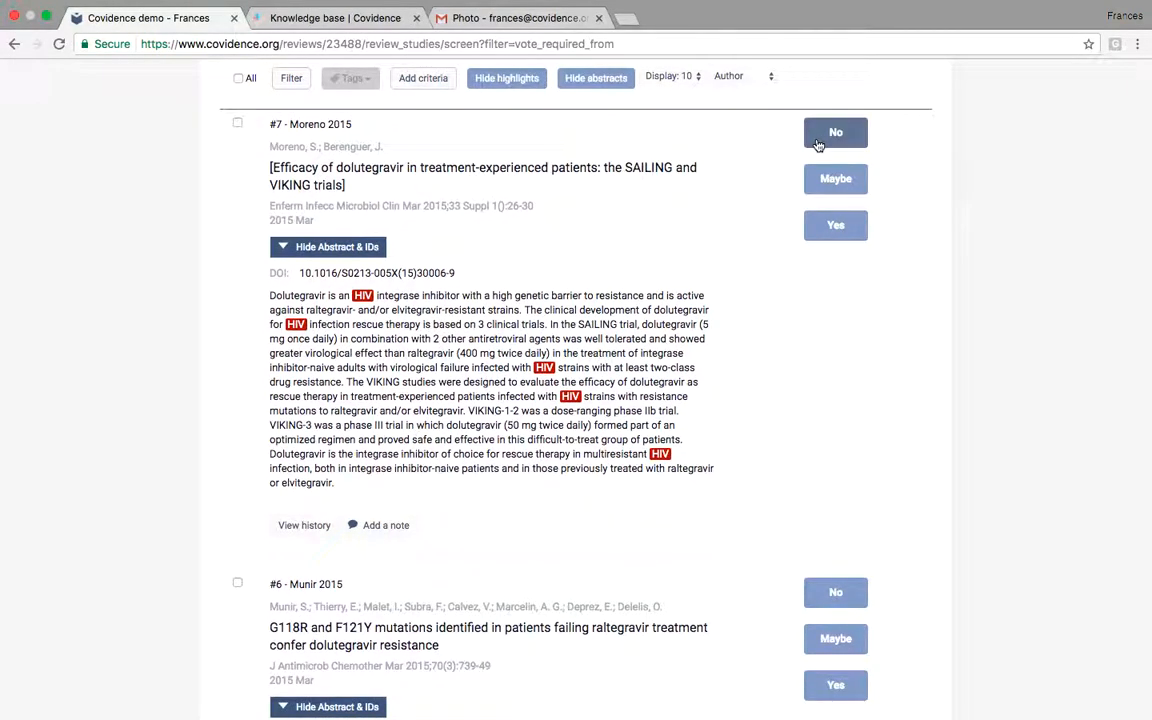
scroll(787, 146, up, 10)
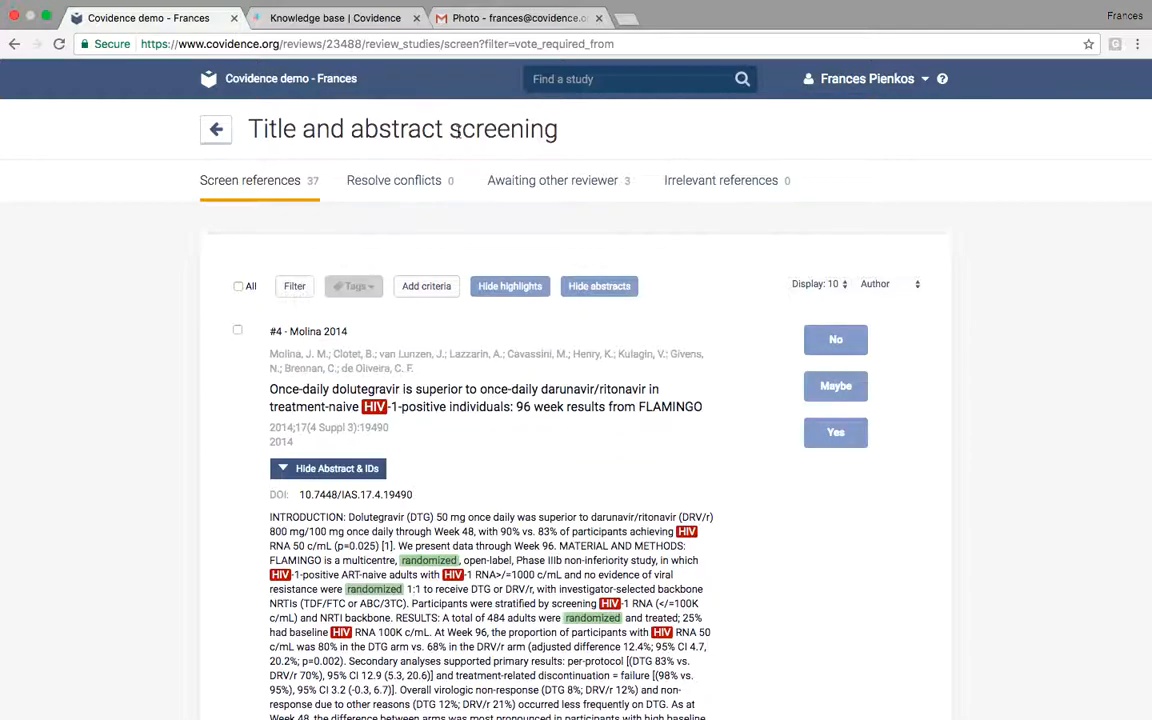
- Open the review's team settings and examine the title and abstract screening rules, including the reviewer choices for who must screen all studies
click(226, 132)
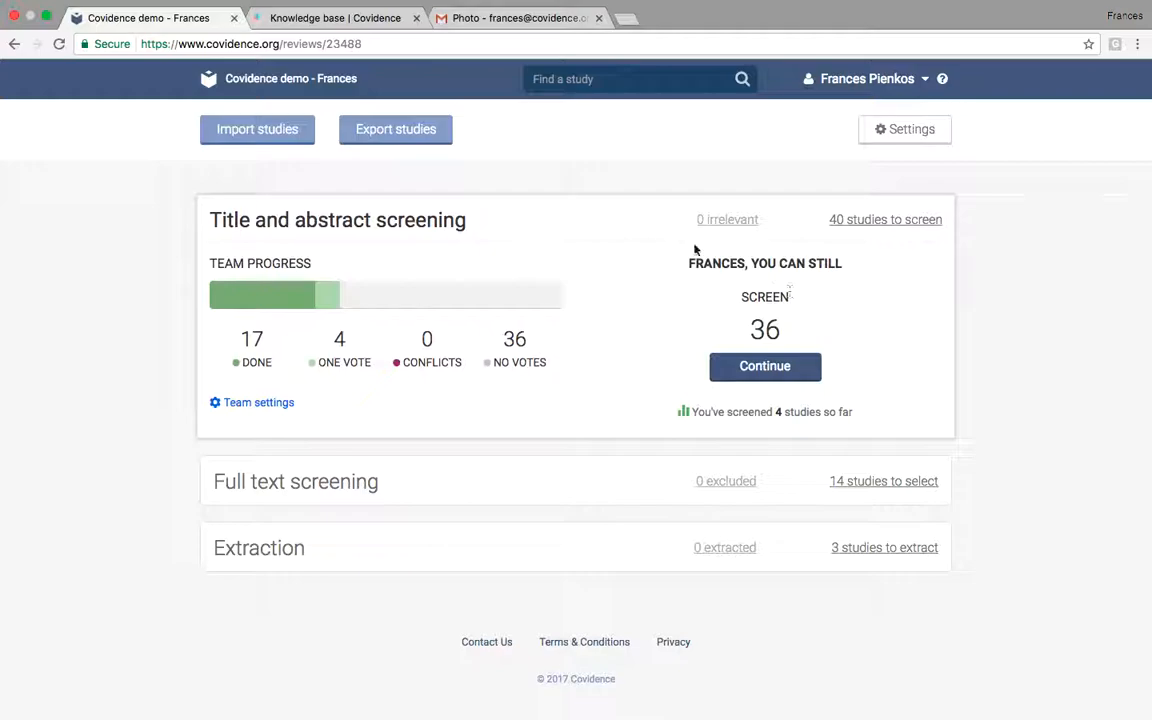
click(891, 140)
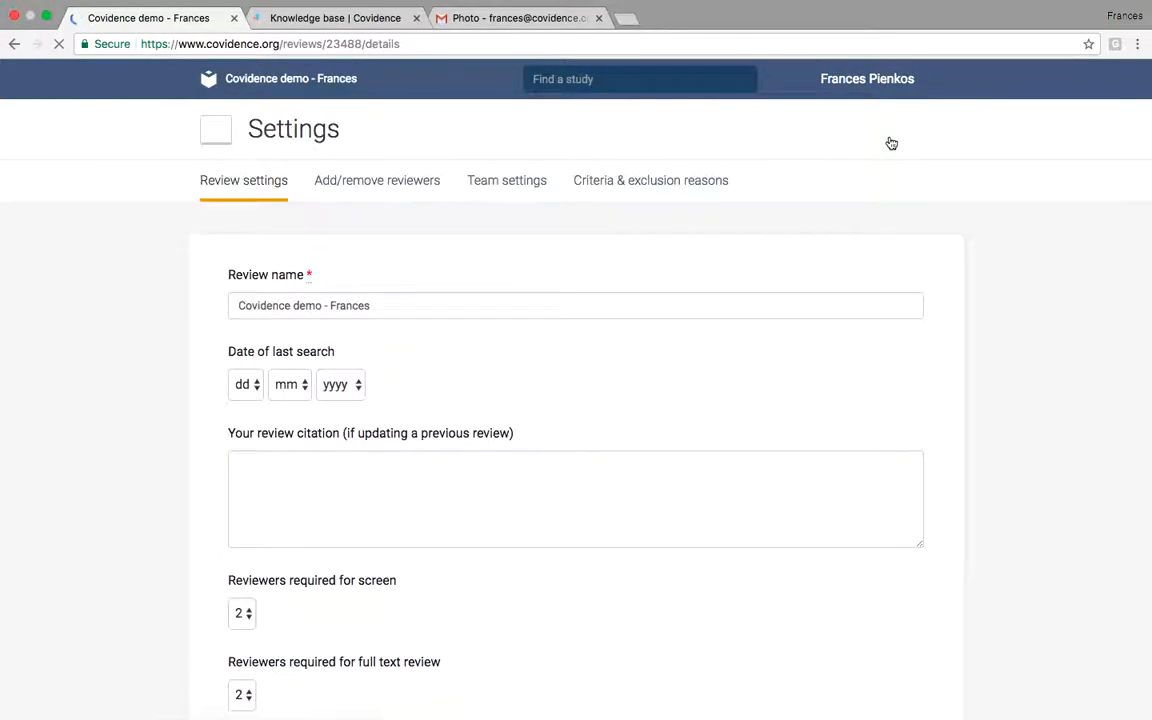
click(506, 181)
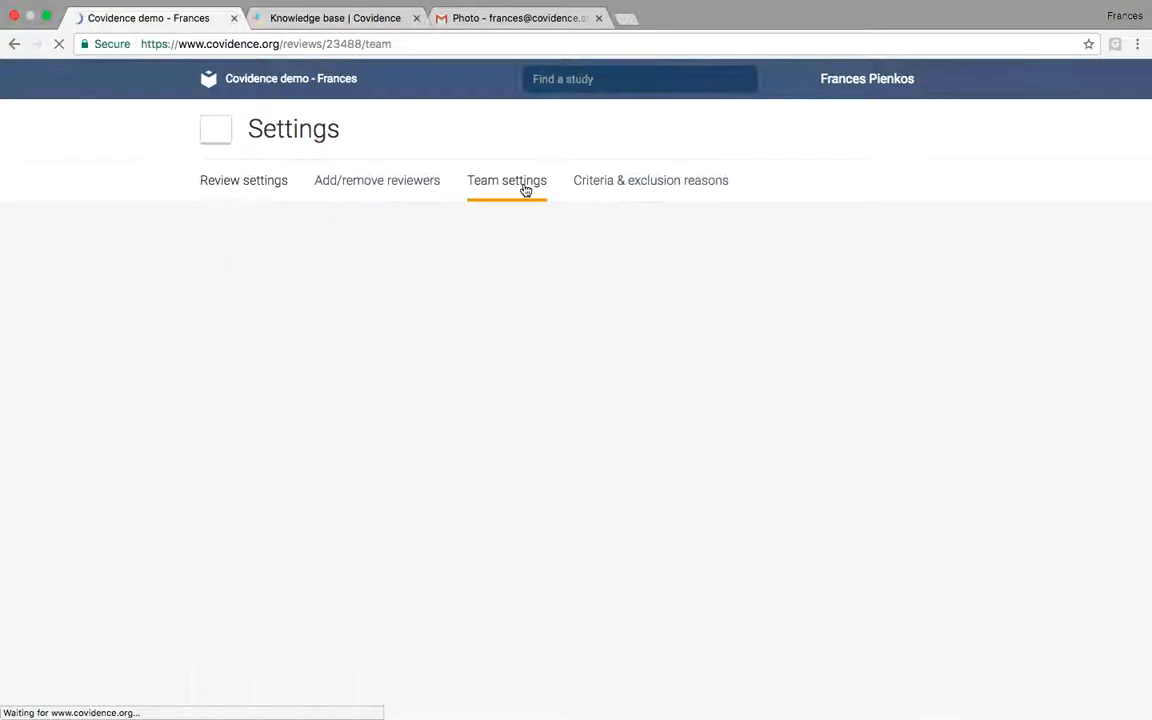
scroll(501, 247, down, 1)
scroll(504, 247, down, 3)
scroll(504, 247, down, 3)
scroll(501, 247, up, 1)
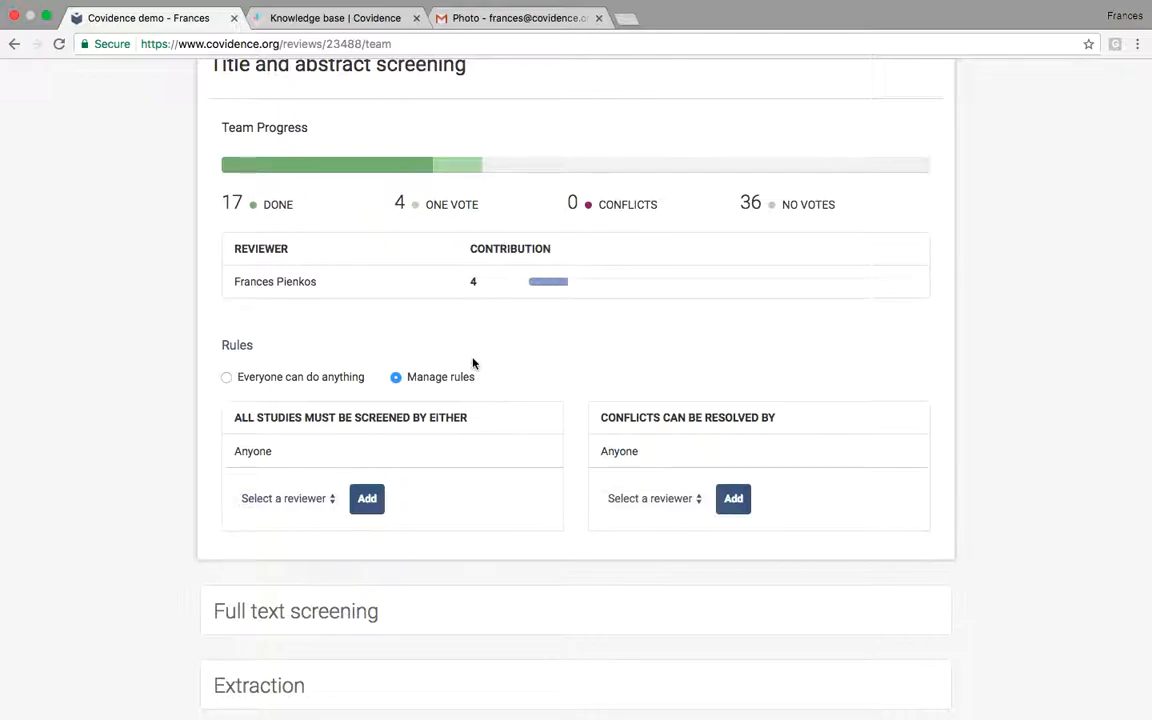
click(332, 499)
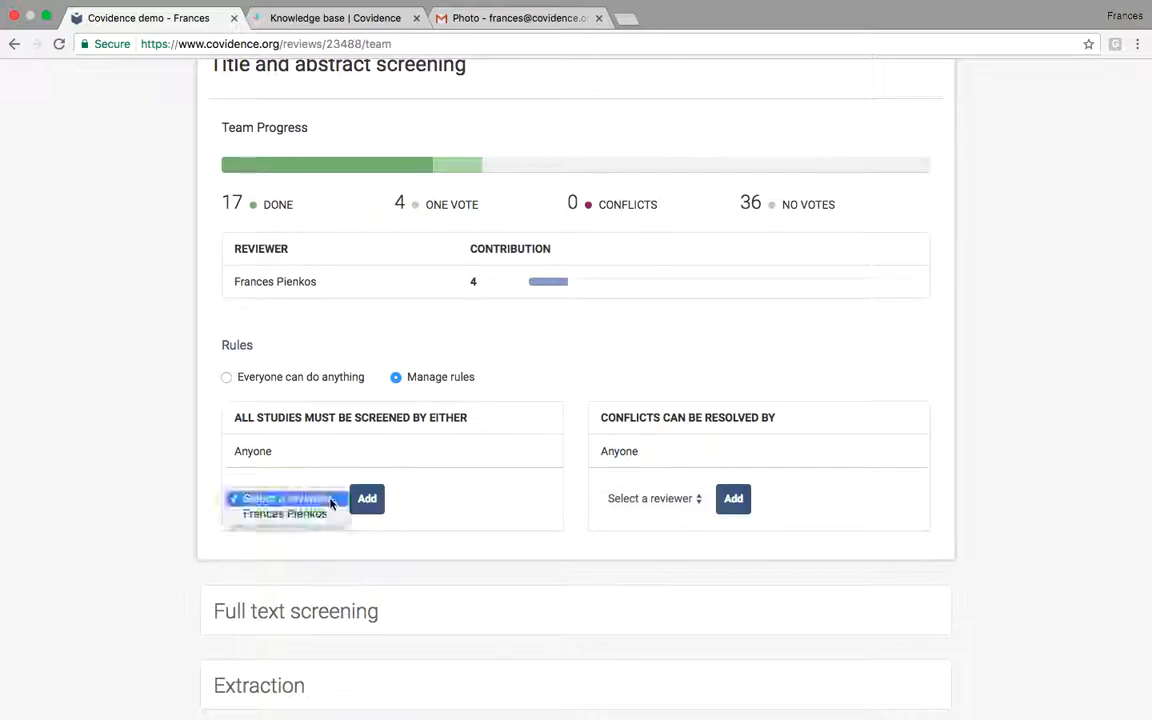
click(328, 482)
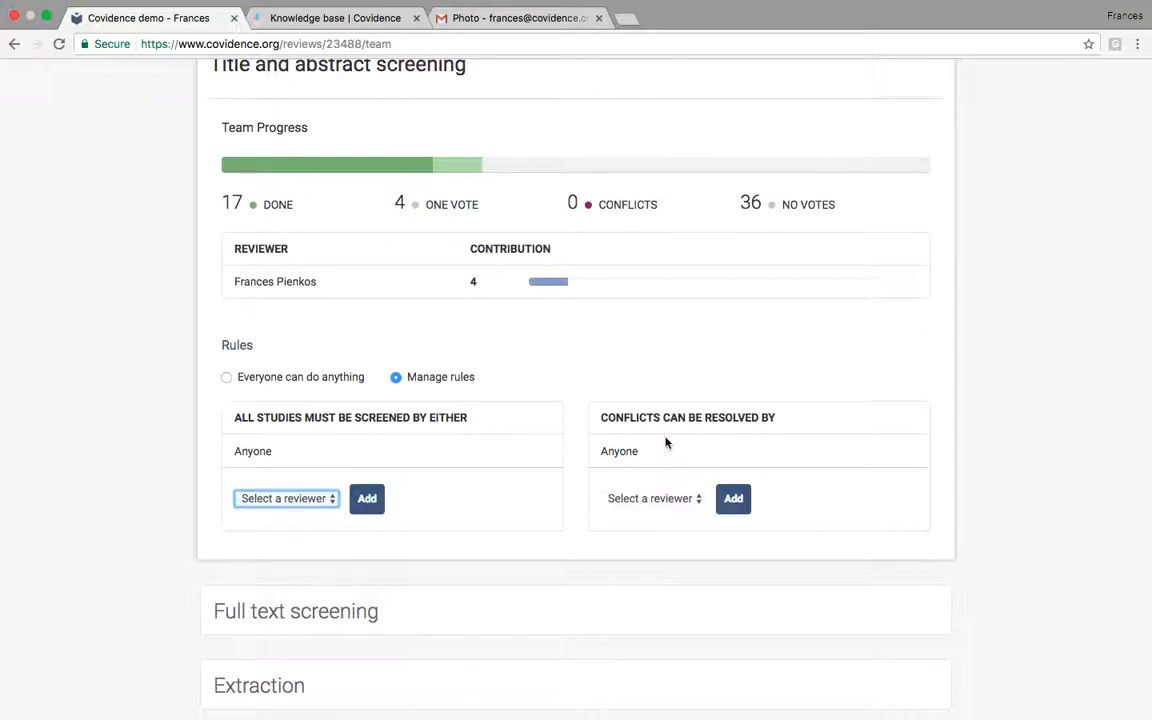
- Expand Full text screening in the team settings and view its progress and rules
scroll(665, 443, down, 2)
click(390, 497)
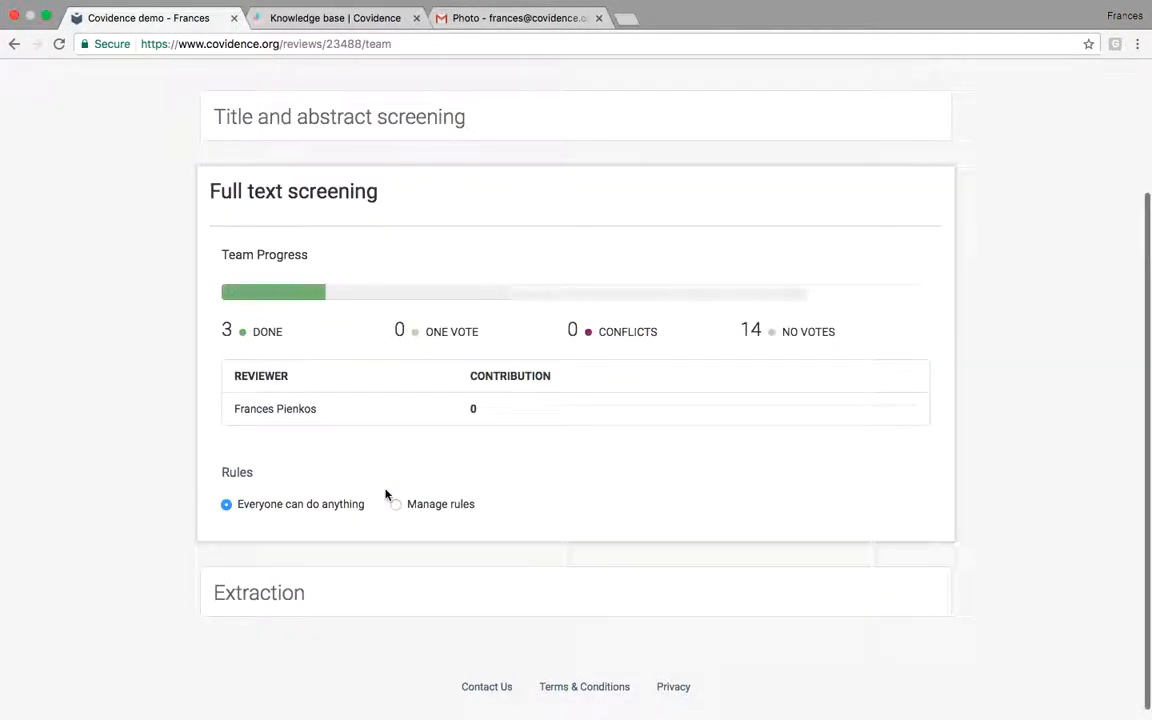
scroll(385, 493, down, 1)
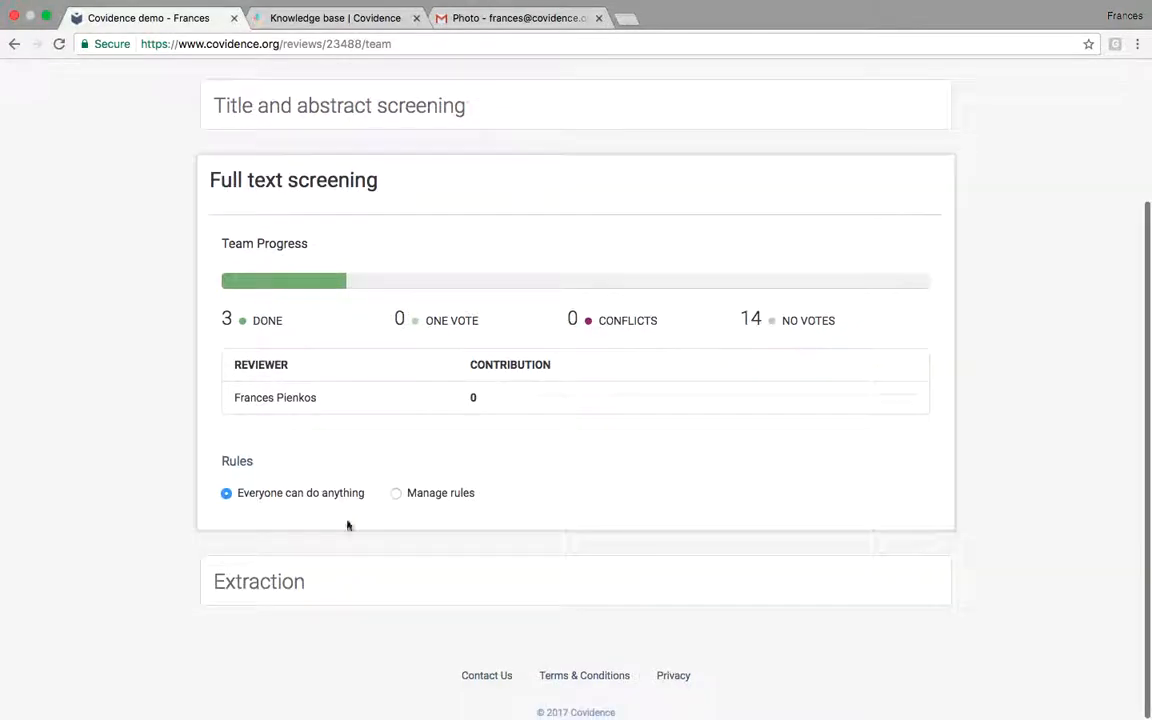
- Expand Extraction in the team settings, view its progress and rules, and return to the review overview
click(285, 574)
scroll(317, 525, up, 1)
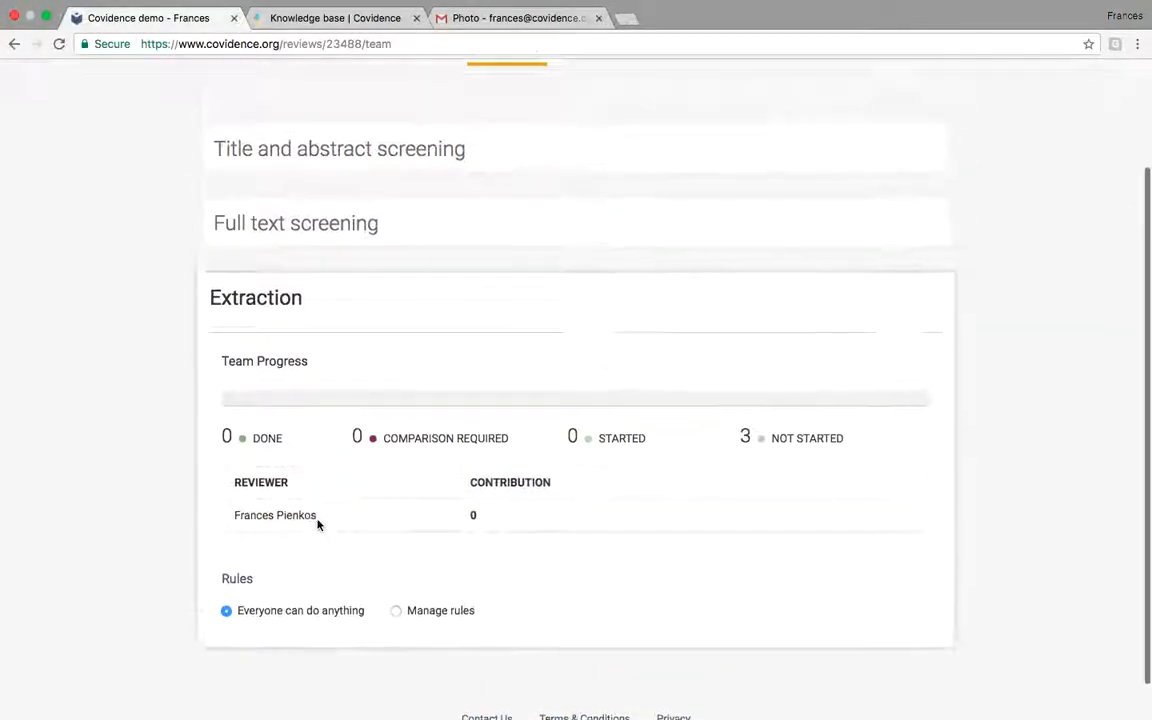
scroll(317, 525, up, 3)
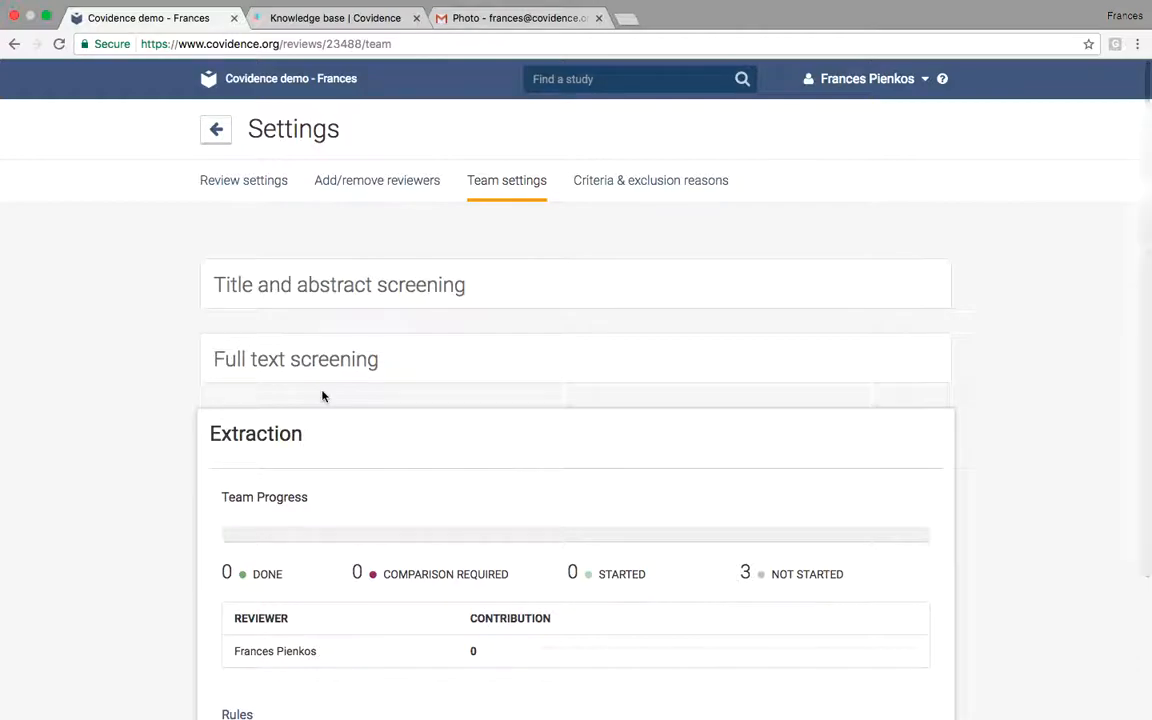
click(219, 131)
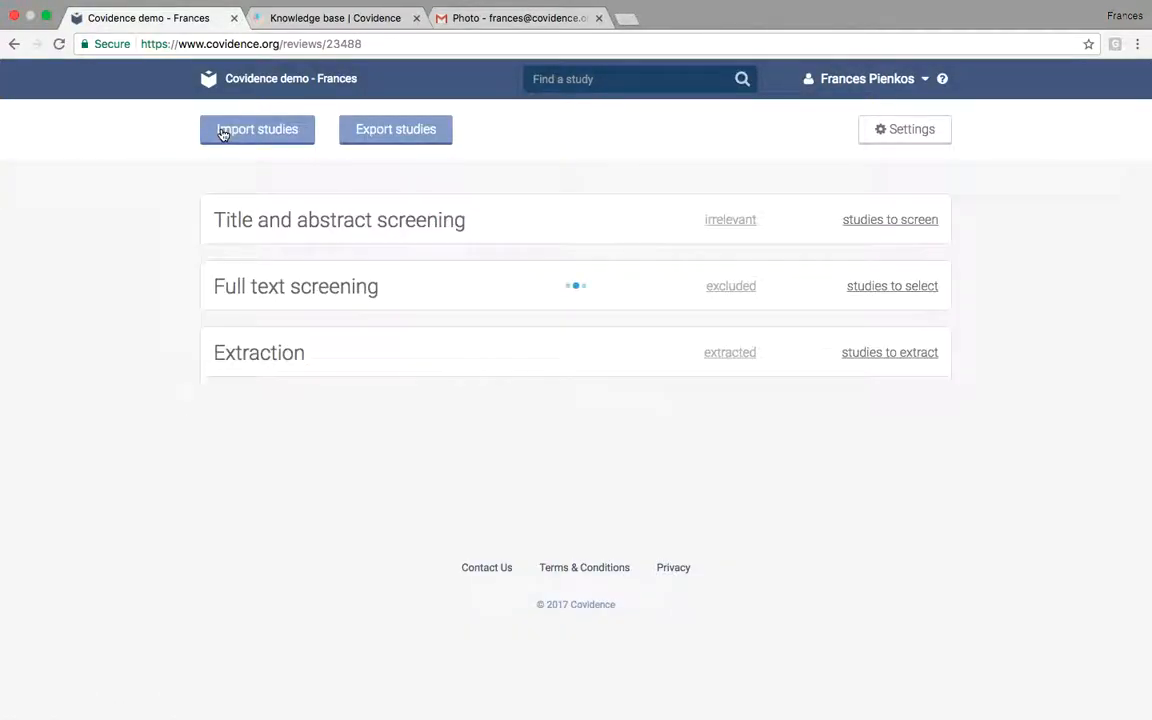
- Open the full text screening studies and upload Demo Full text.pdf as the full text of reference #46
click(845, 490)
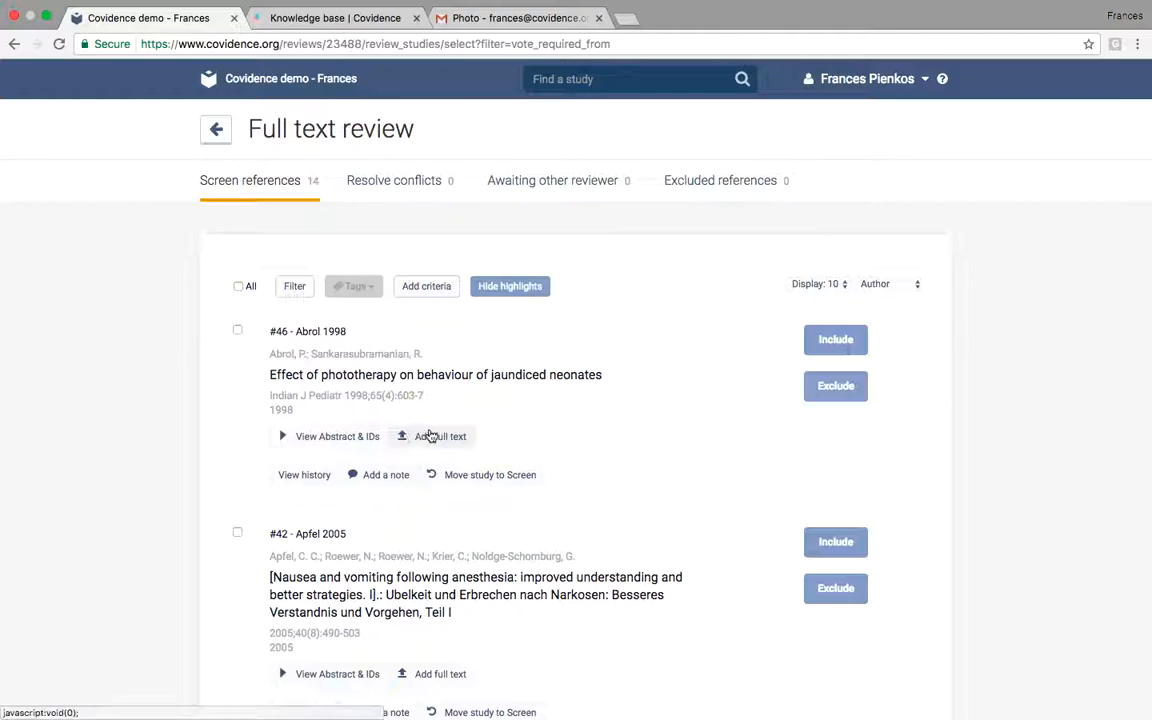
click(441, 437)
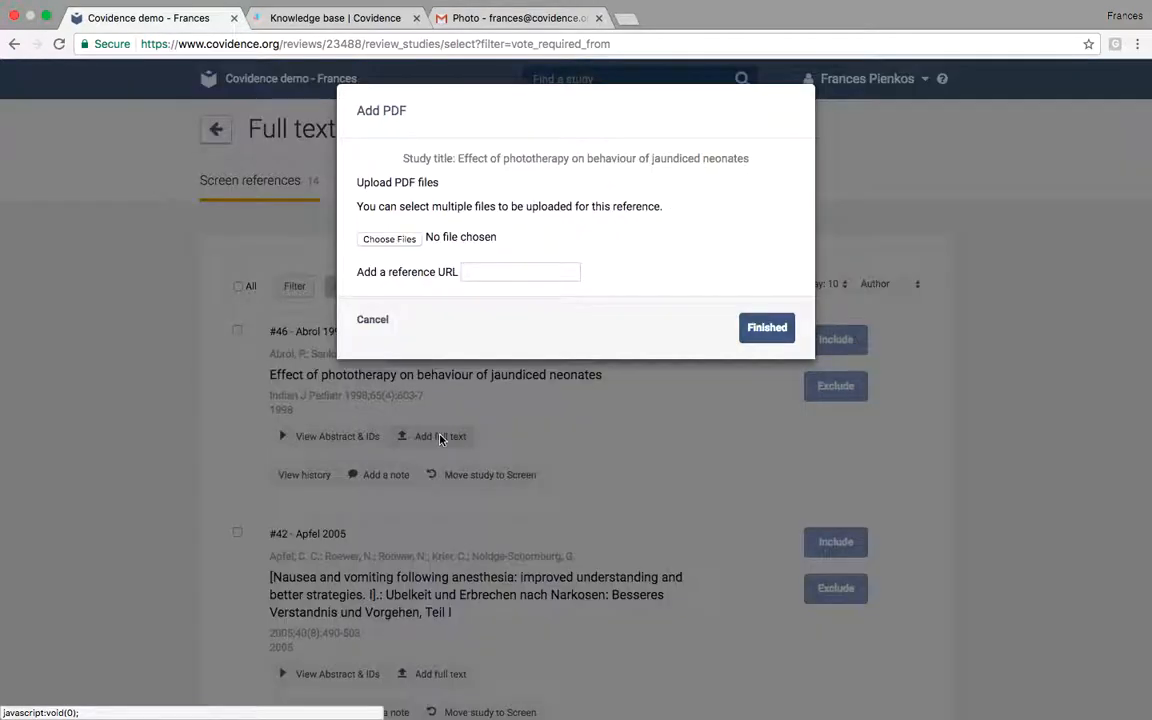
click(405, 241)
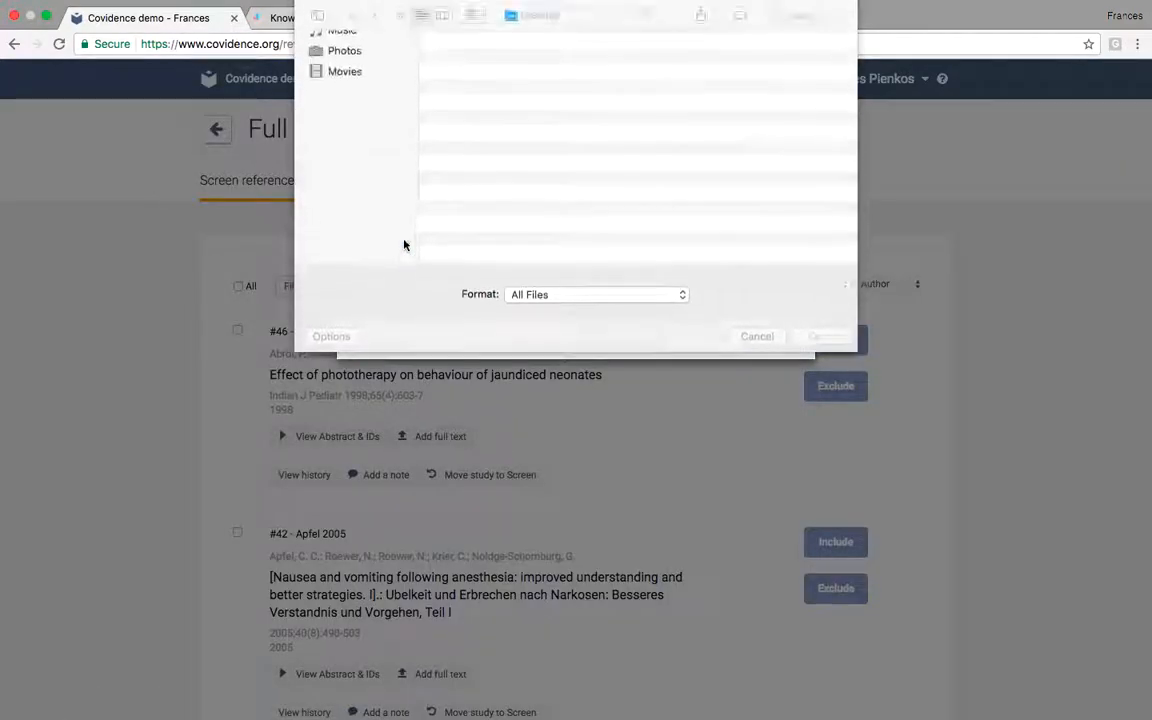
click(490, 149)
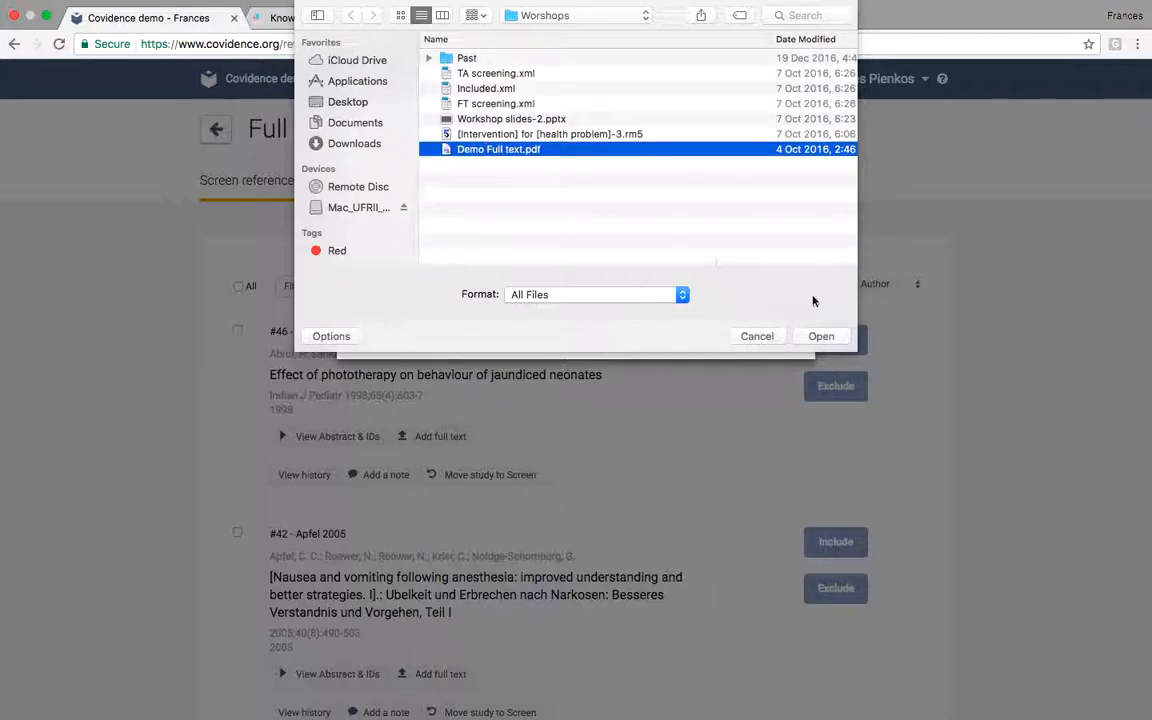
click(819, 336)
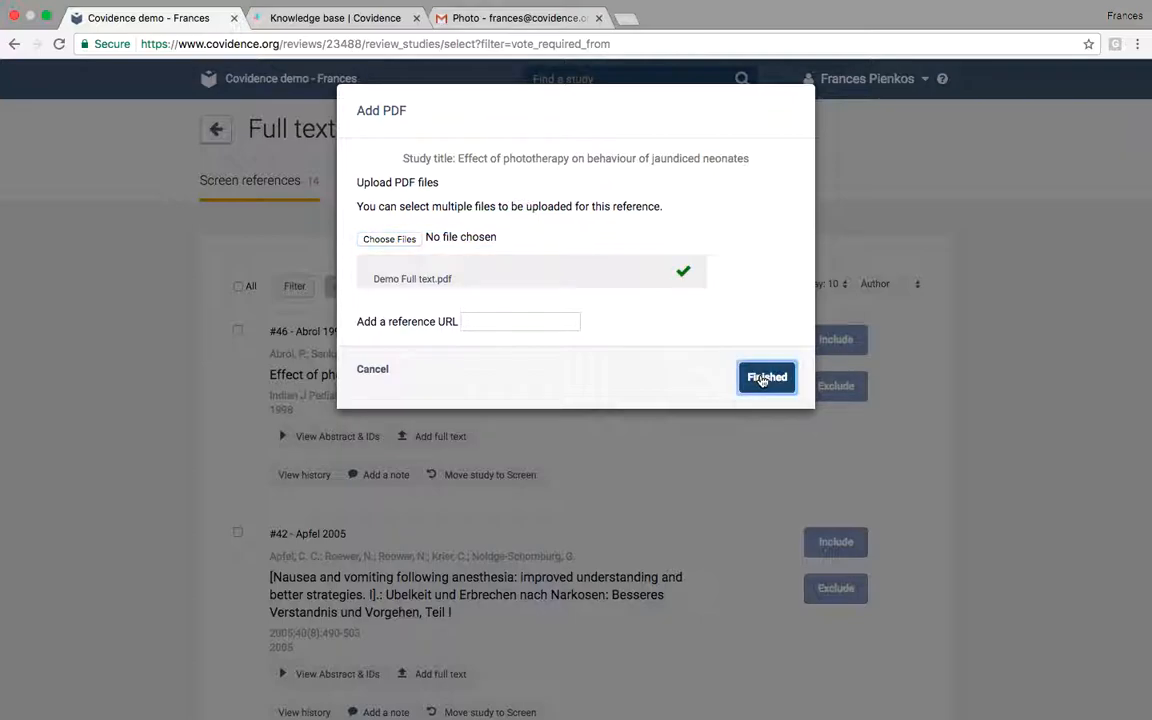
click(764, 379)
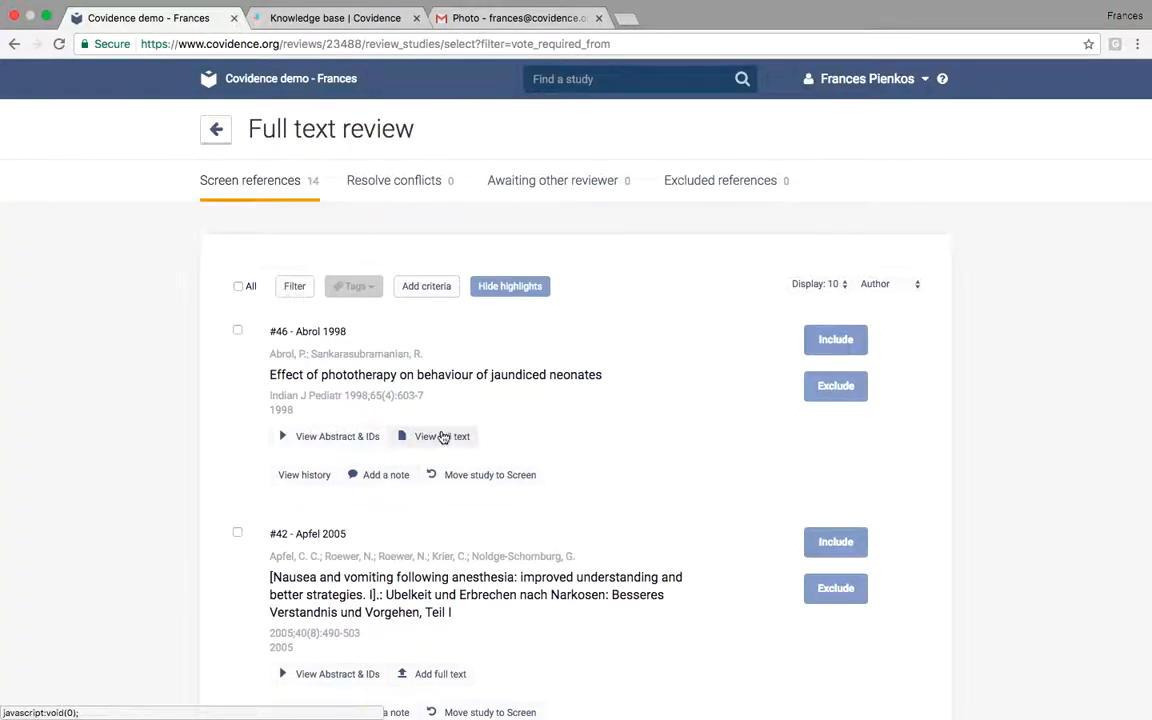
- Open the uploaded Demo Full text.pdf of reference #46 to view it, and return to the full text review
click(443, 437)
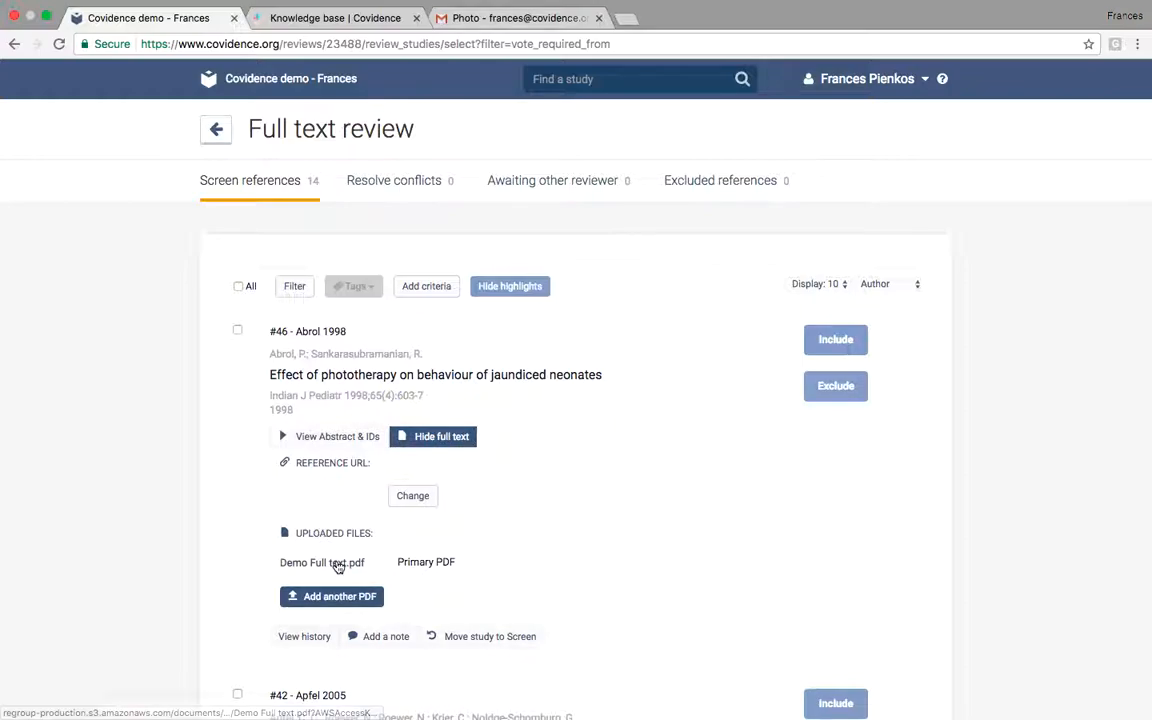
click(338, 563)
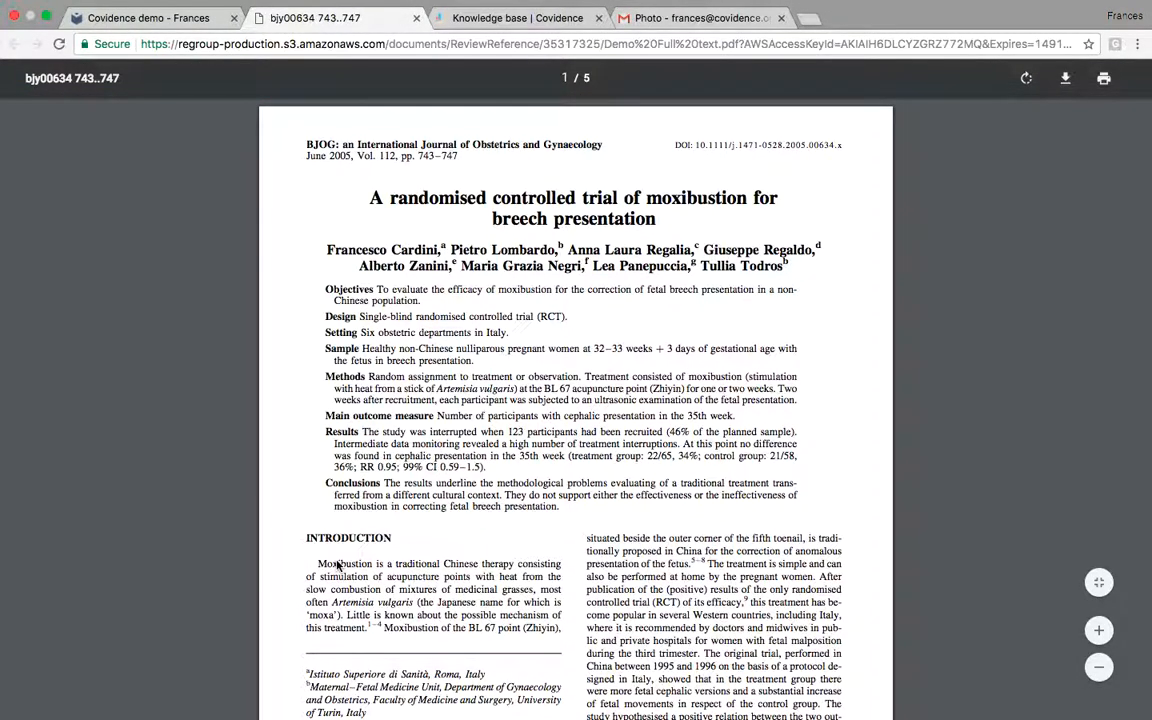
click(185, 28)
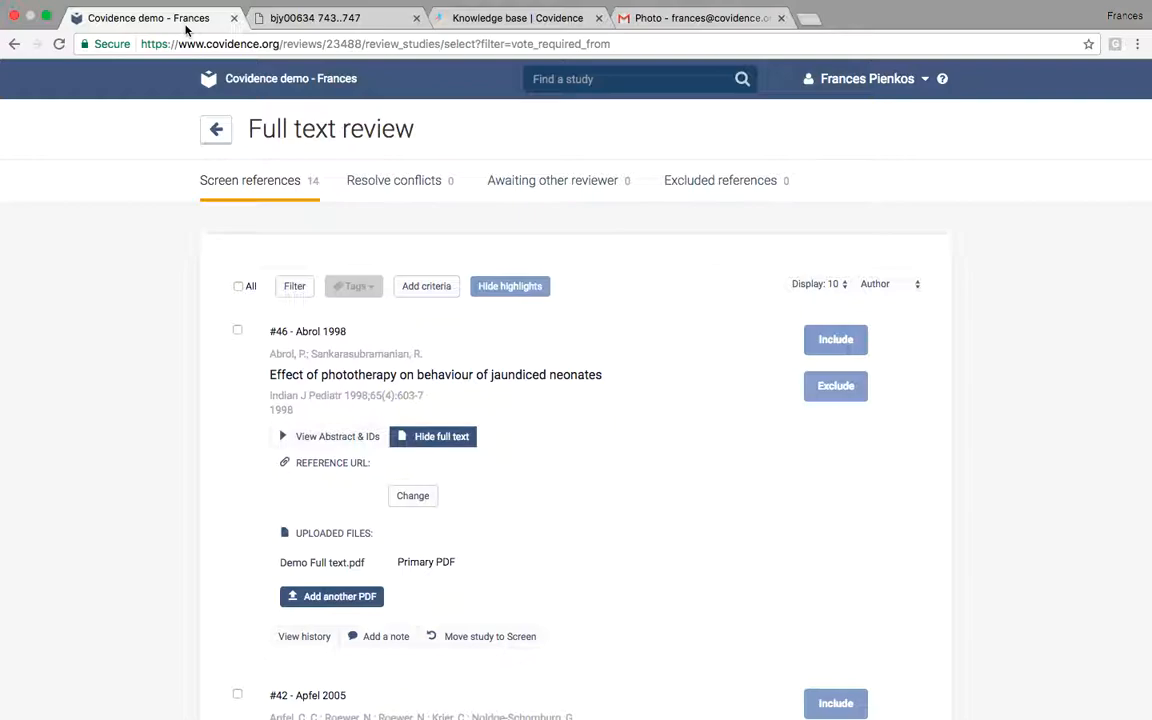
- Go to the review's PDF import and load the EndNote XML file bulk.xml from the Documents folder
click(219, 133)
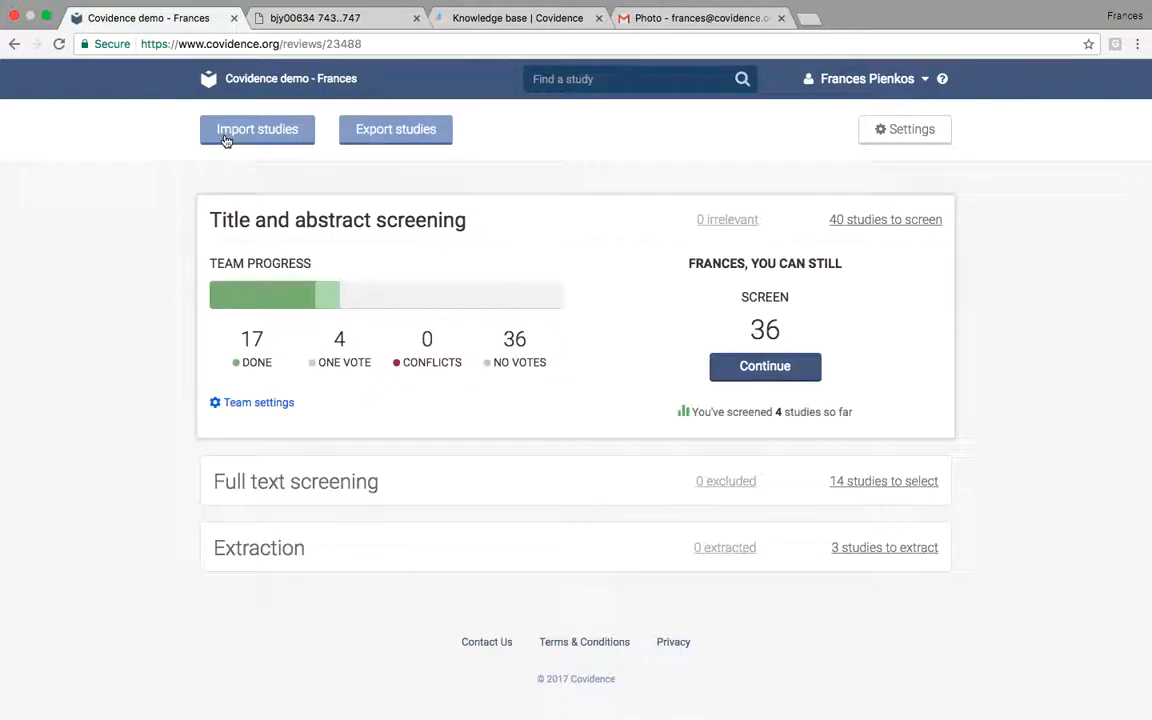
click(226, 138)
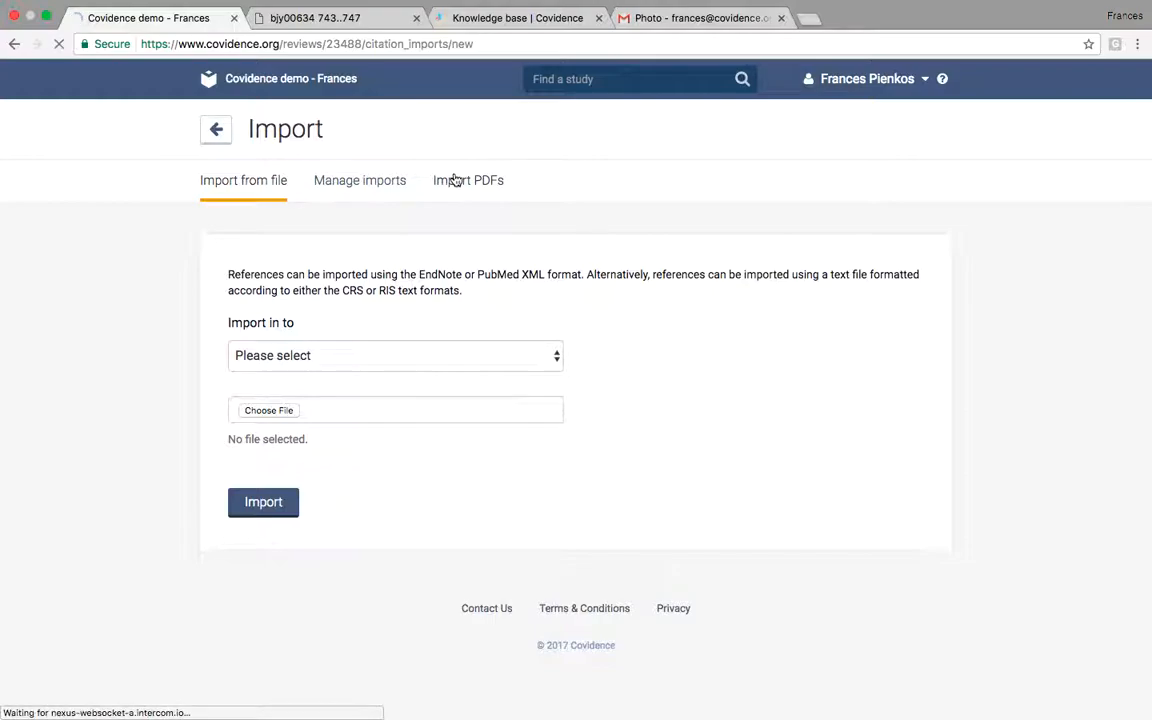
click(455, 180)
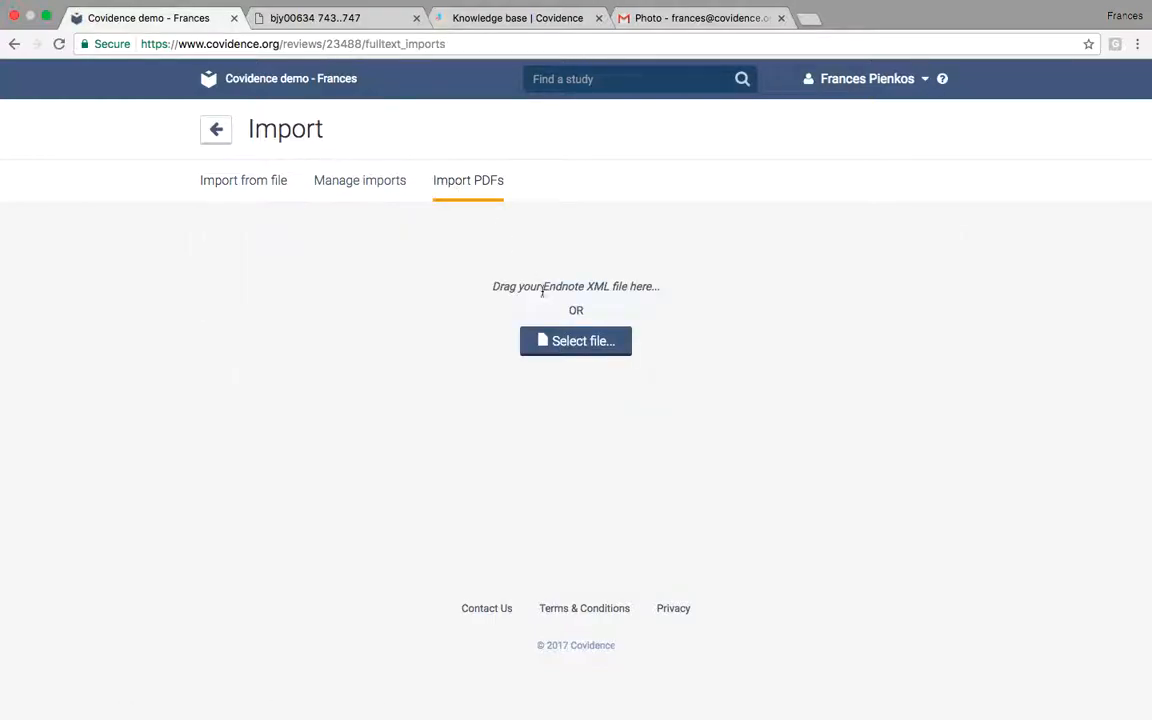
click(569, 340)
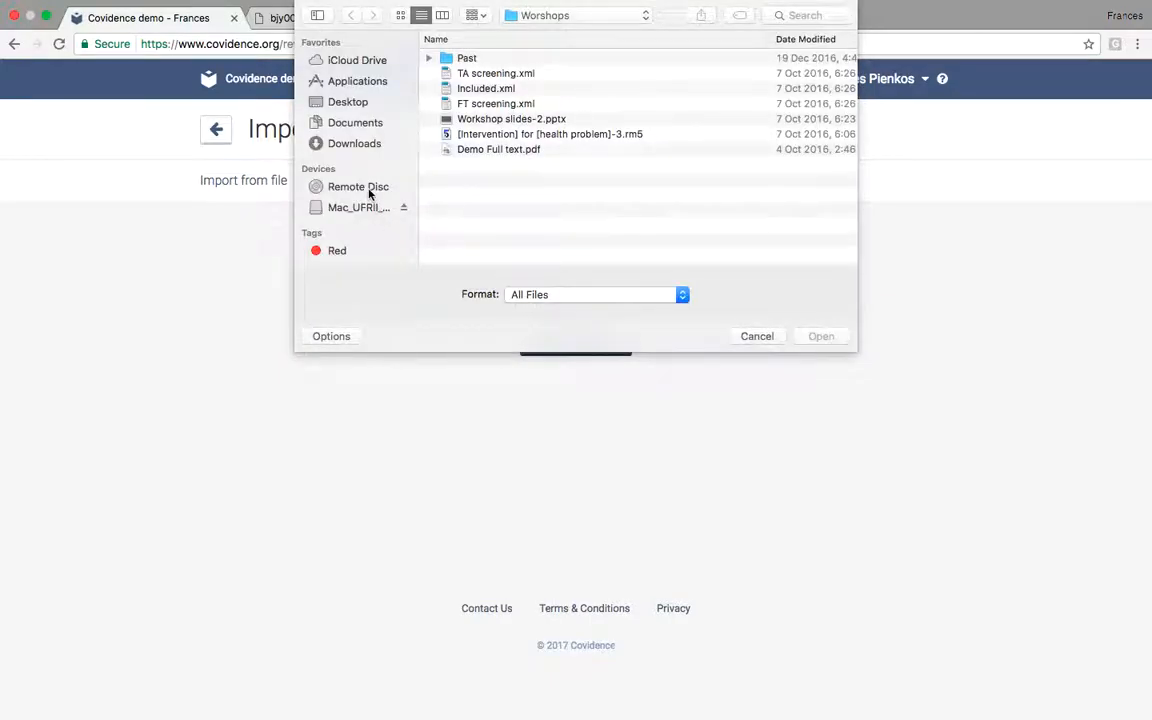
click(349, 124)
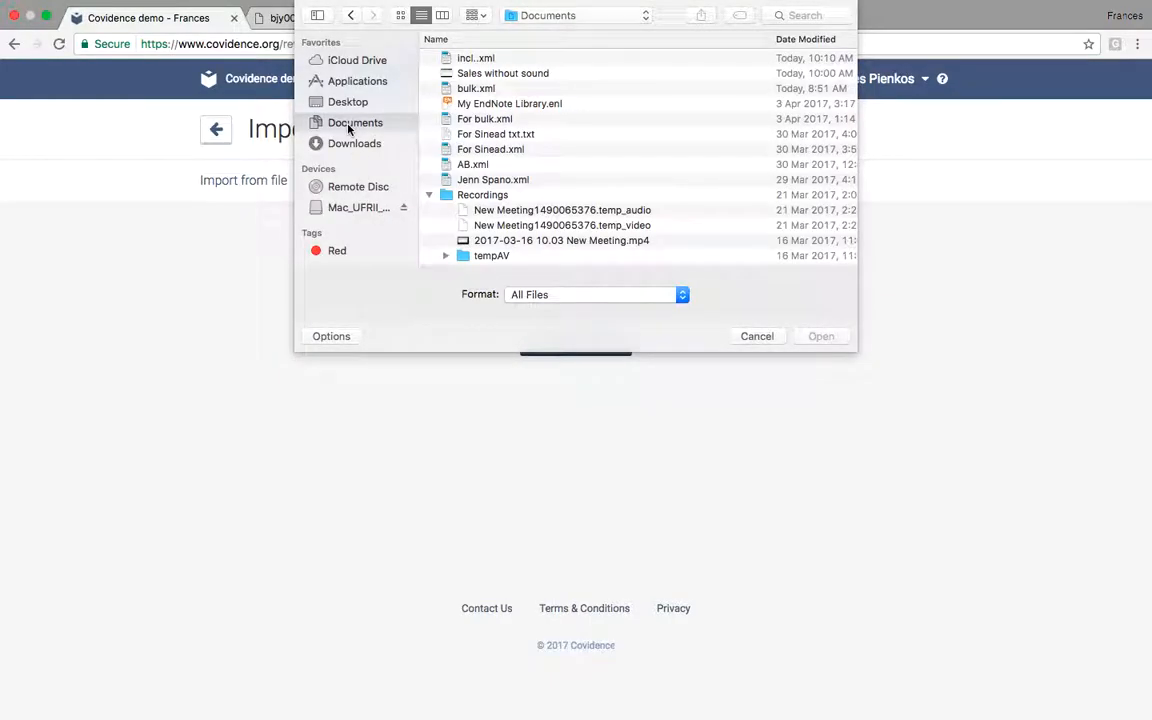
click(509, 60)
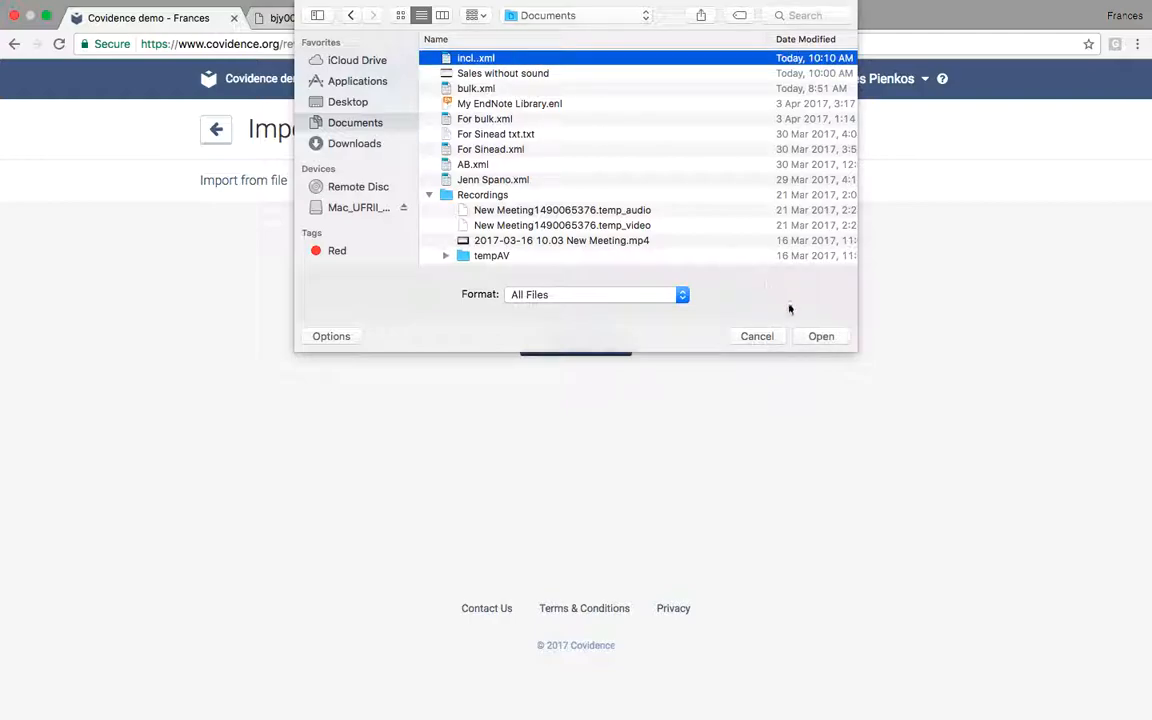
click(566, 90)
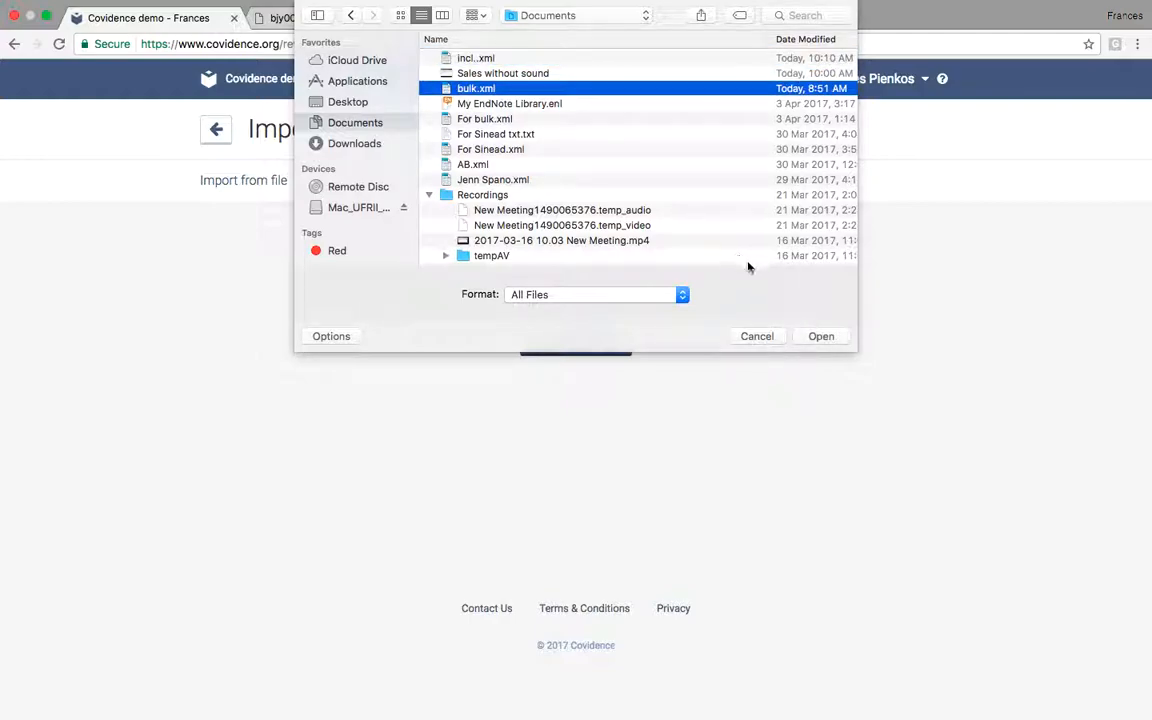
click(820, 336)
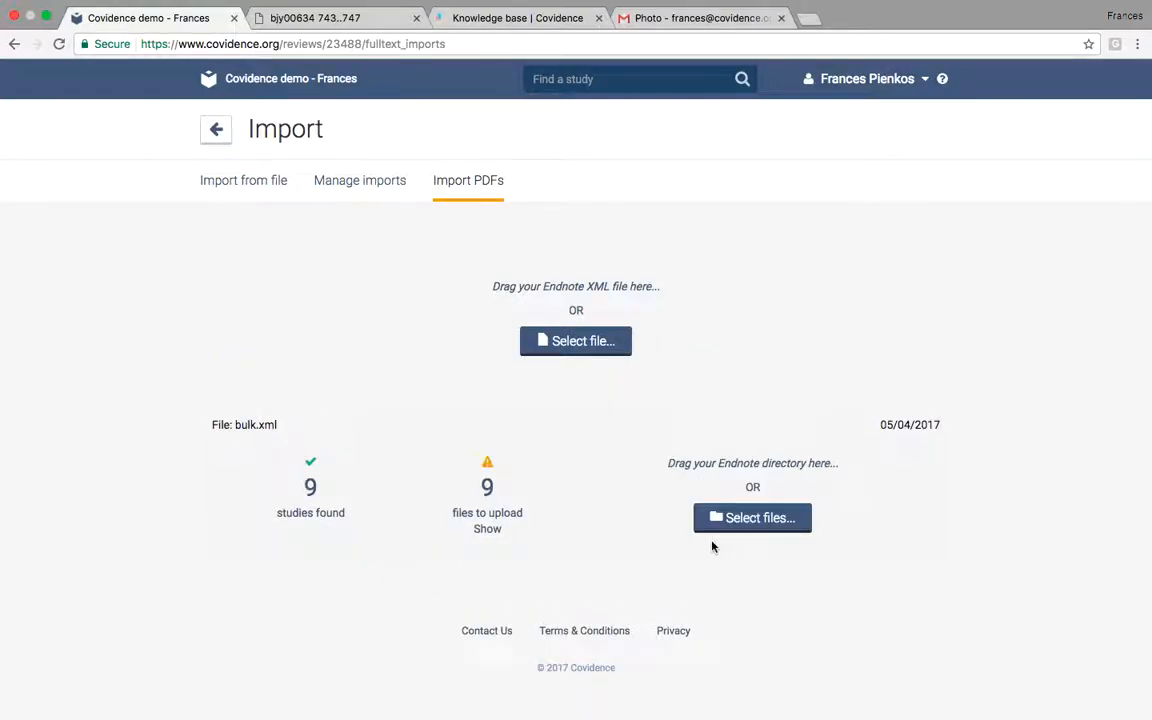
- Upload all nine PDFs from the For bulk folder on the Desktop for the bulk.xml import
click(785, 524)
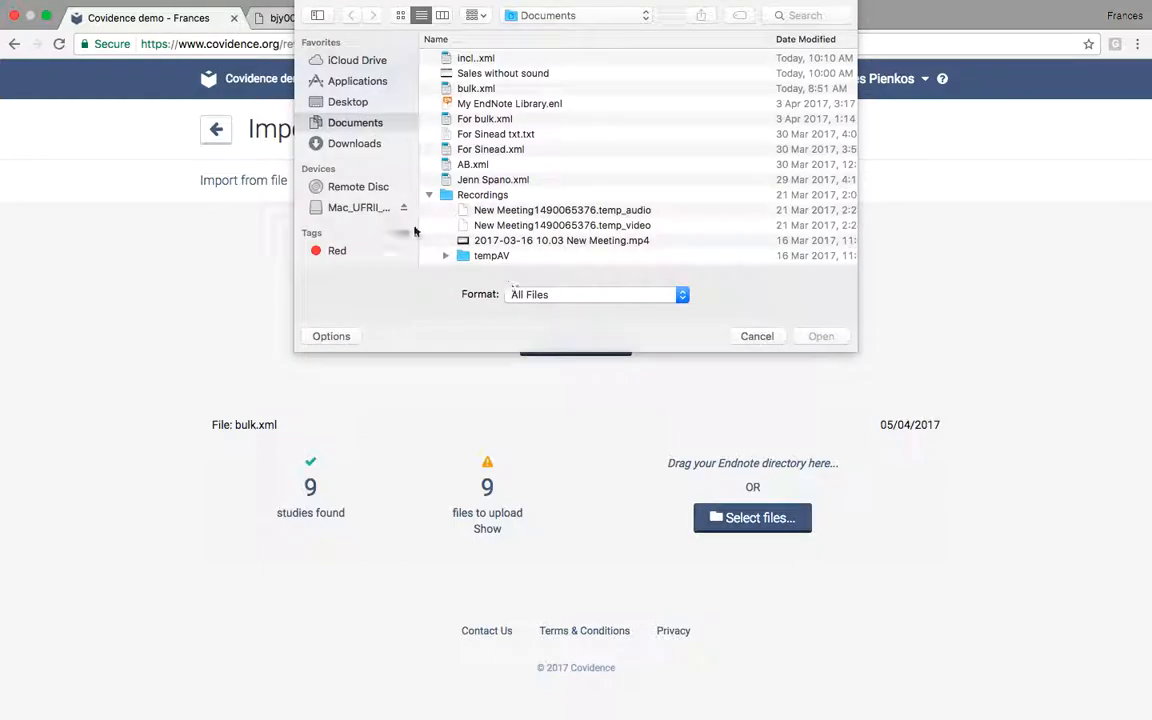
click(368, 103)
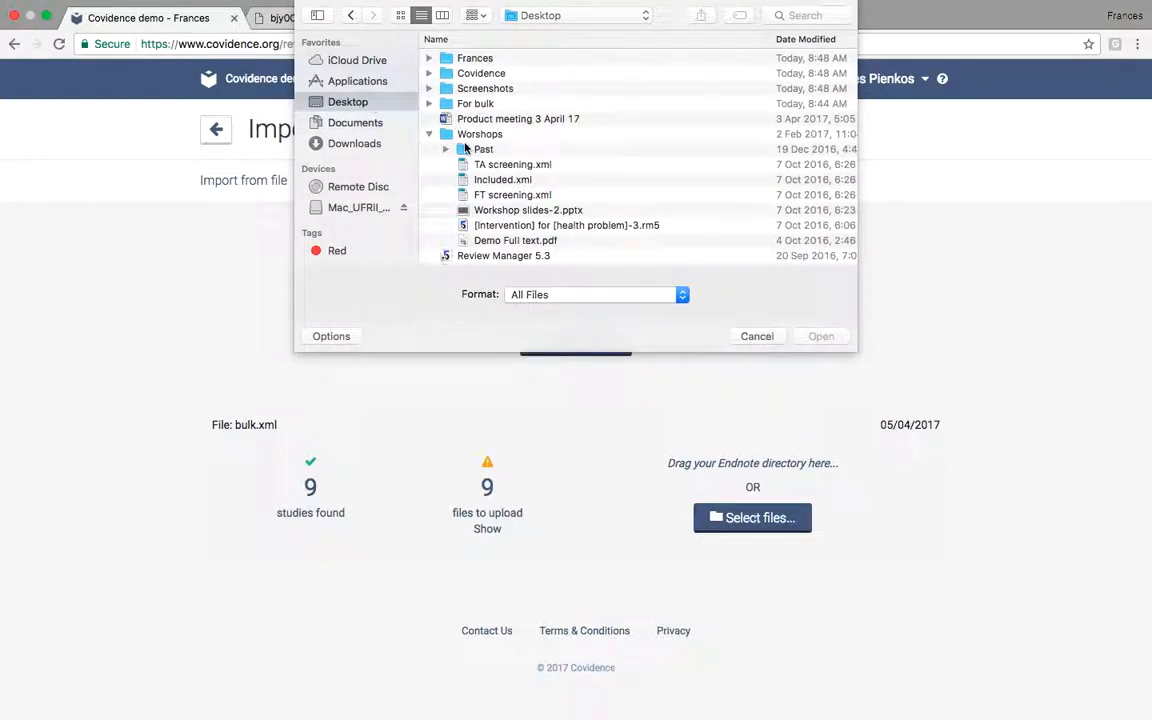
click(429, 104)
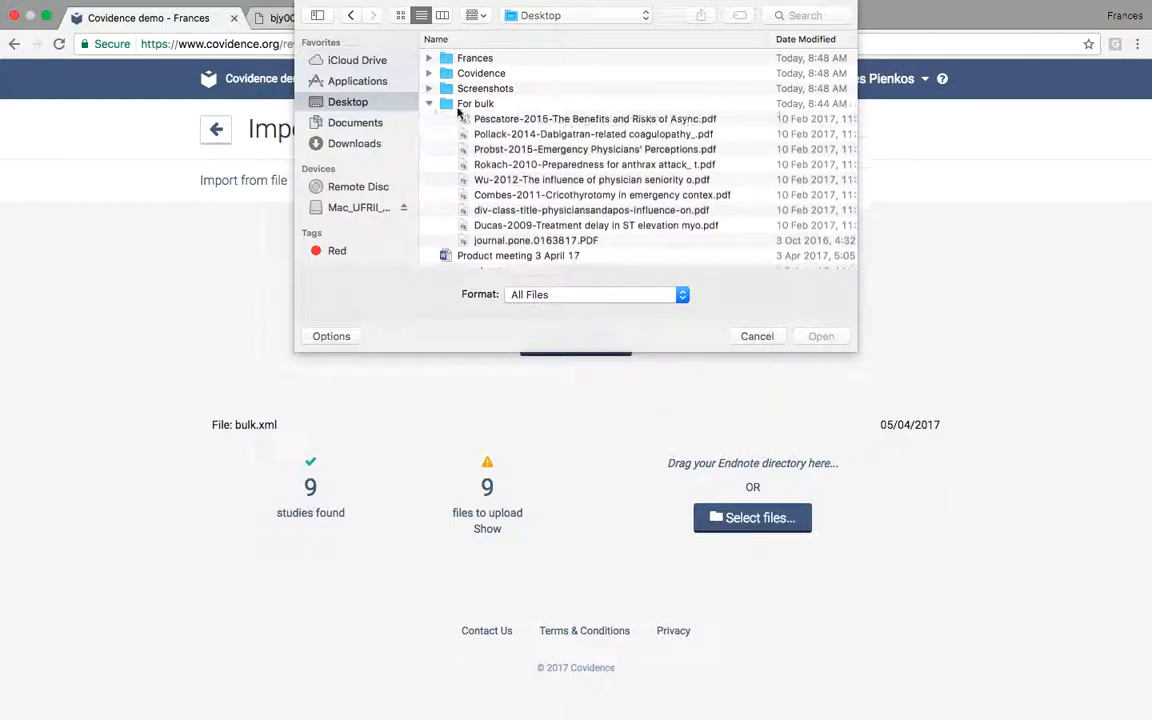
click(483, 120)
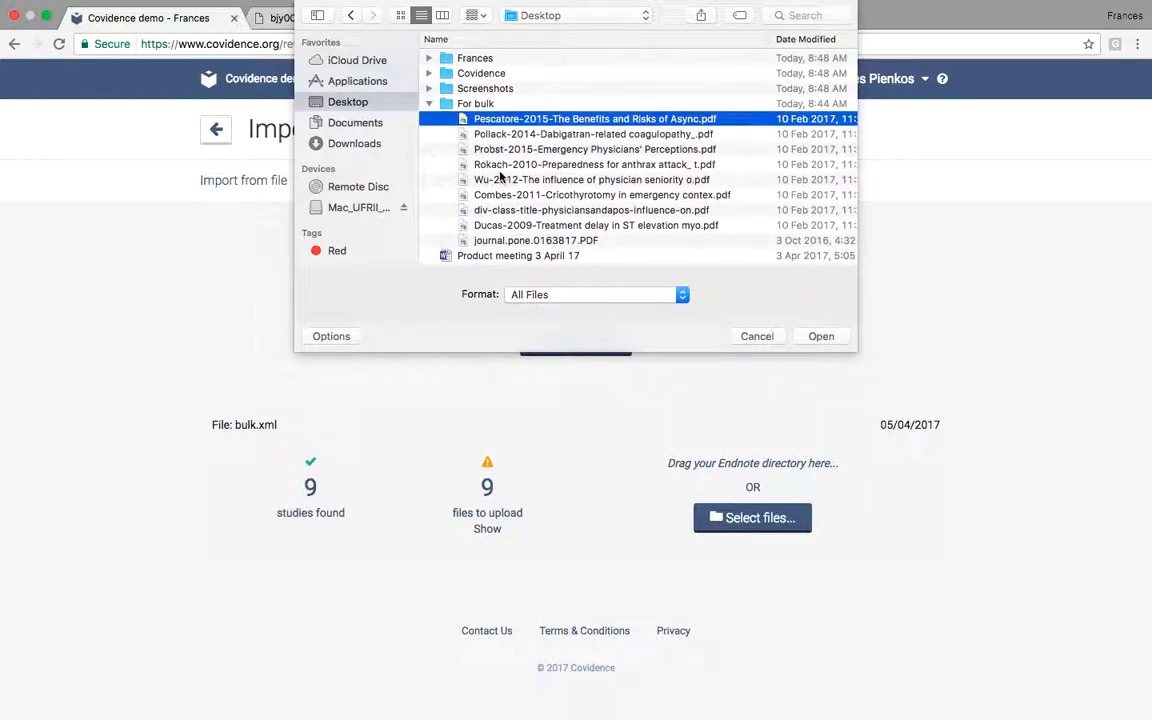
shift+click(518, 226)
shift+click(524, 241)
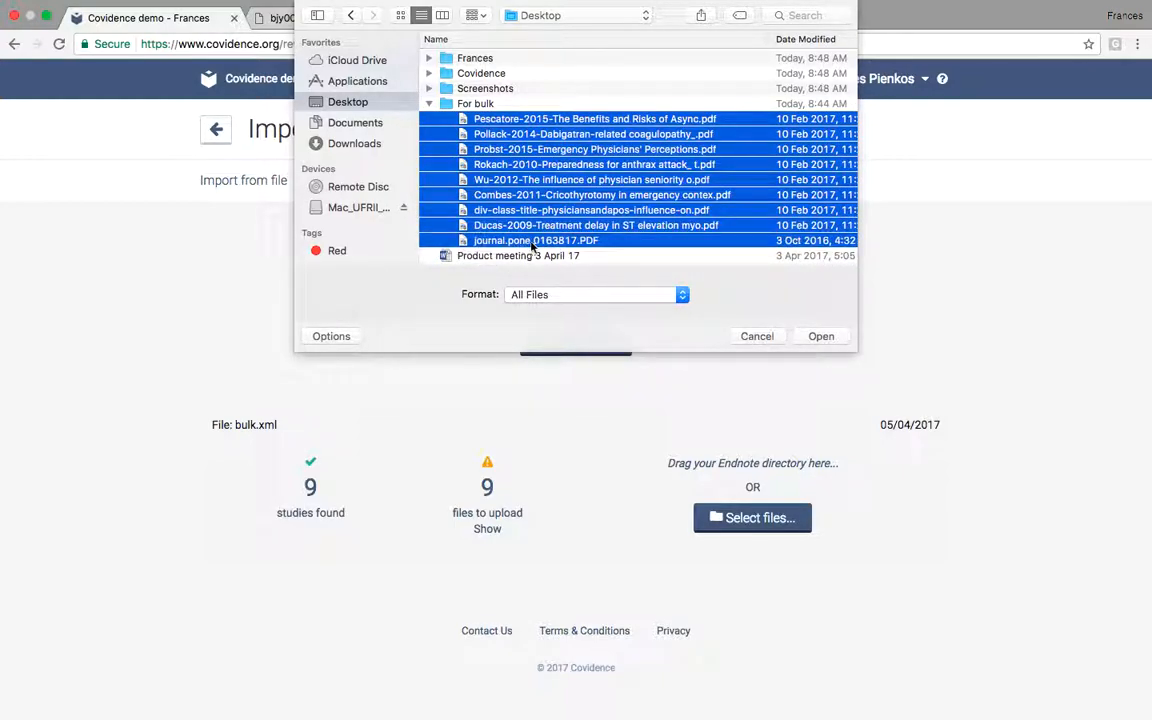
click(798, 336)
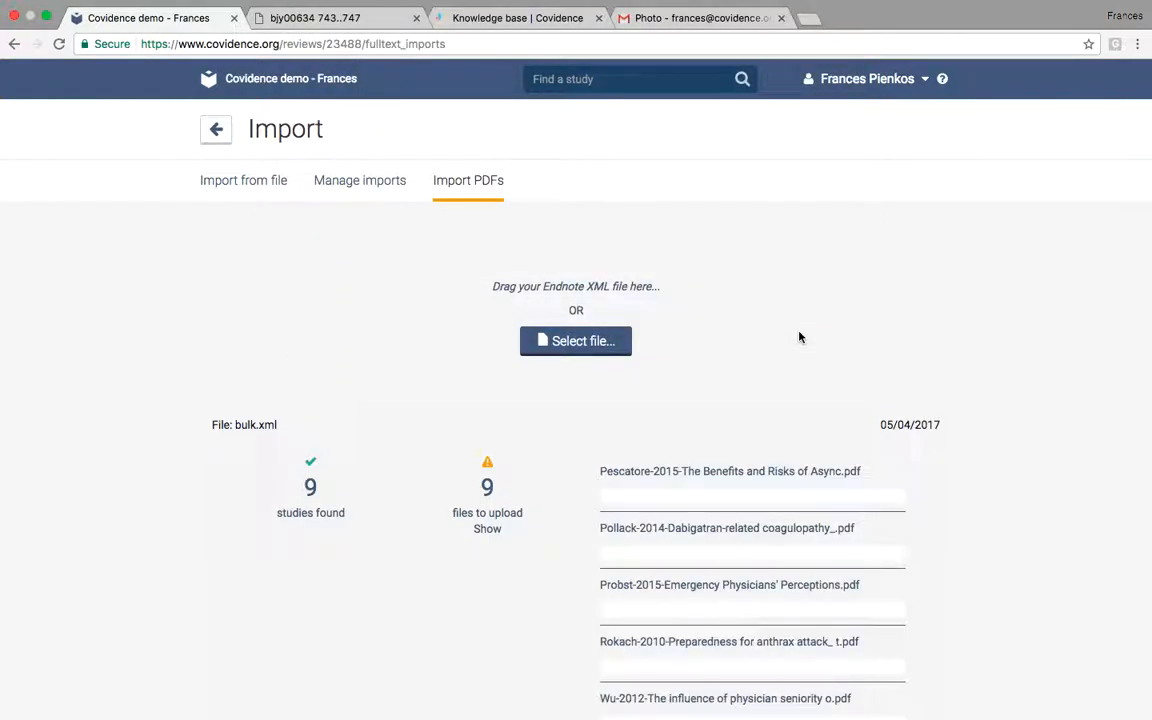
scroll(825, 402, down, 5)
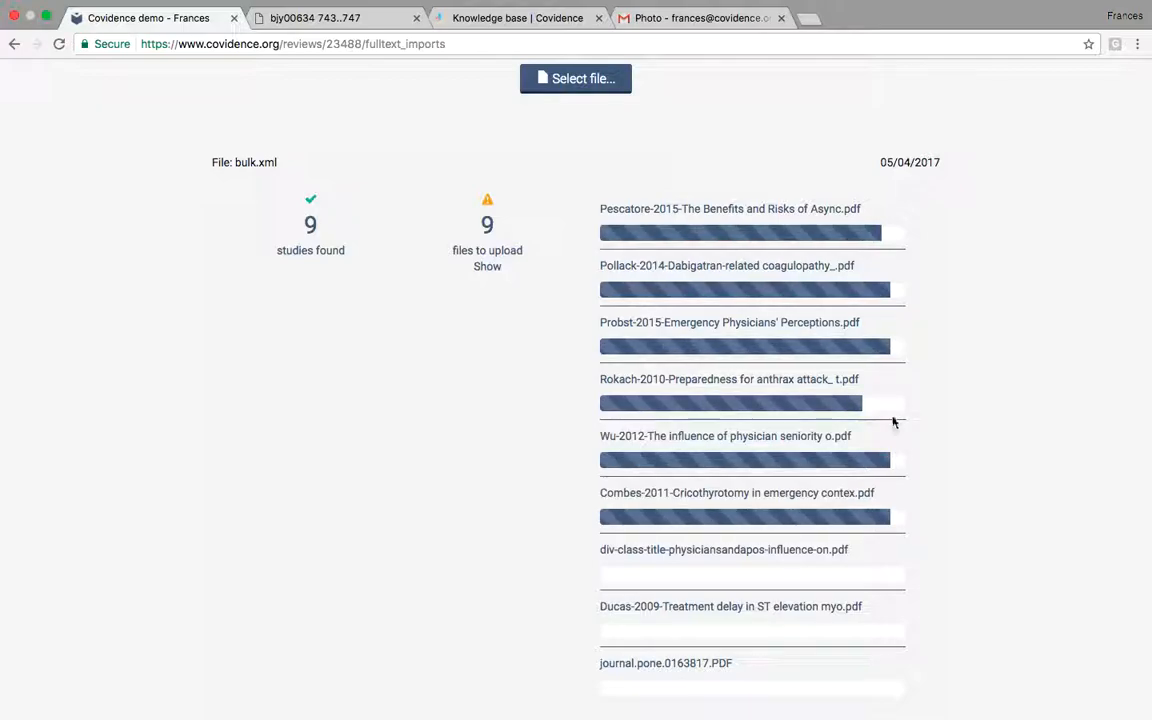
scroll(946, 446, down, 2)
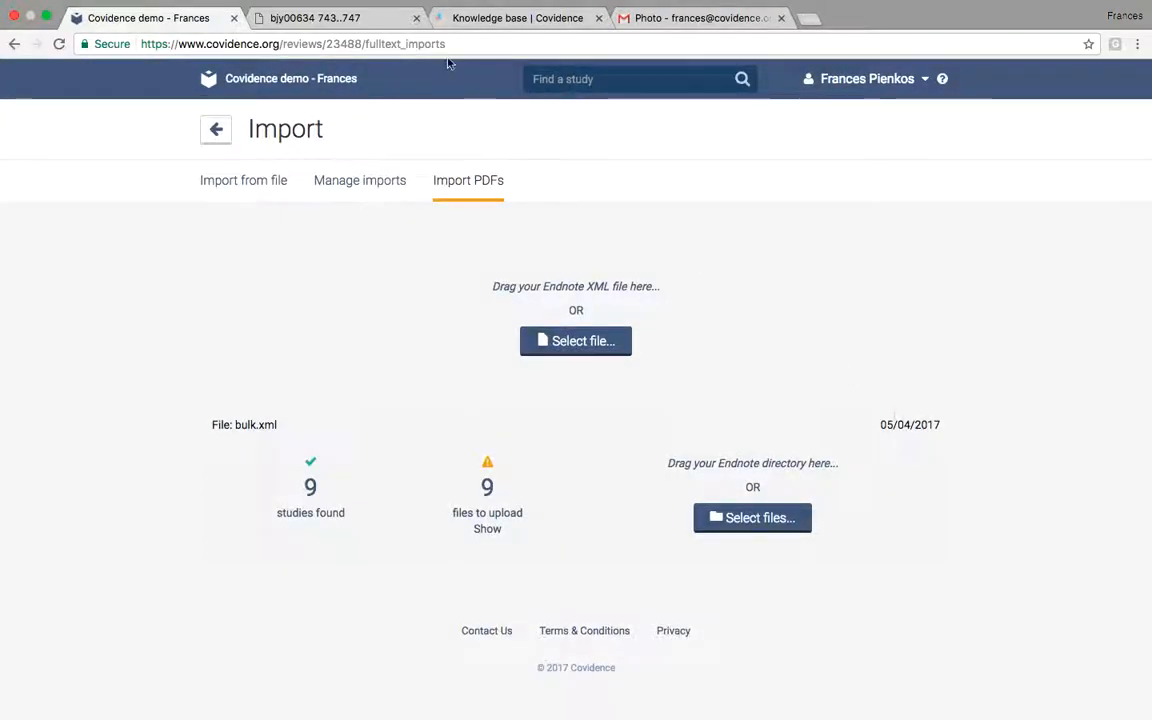
- Return to the full text review list and add the note "contact author date" to reference #46
click(222, 129)
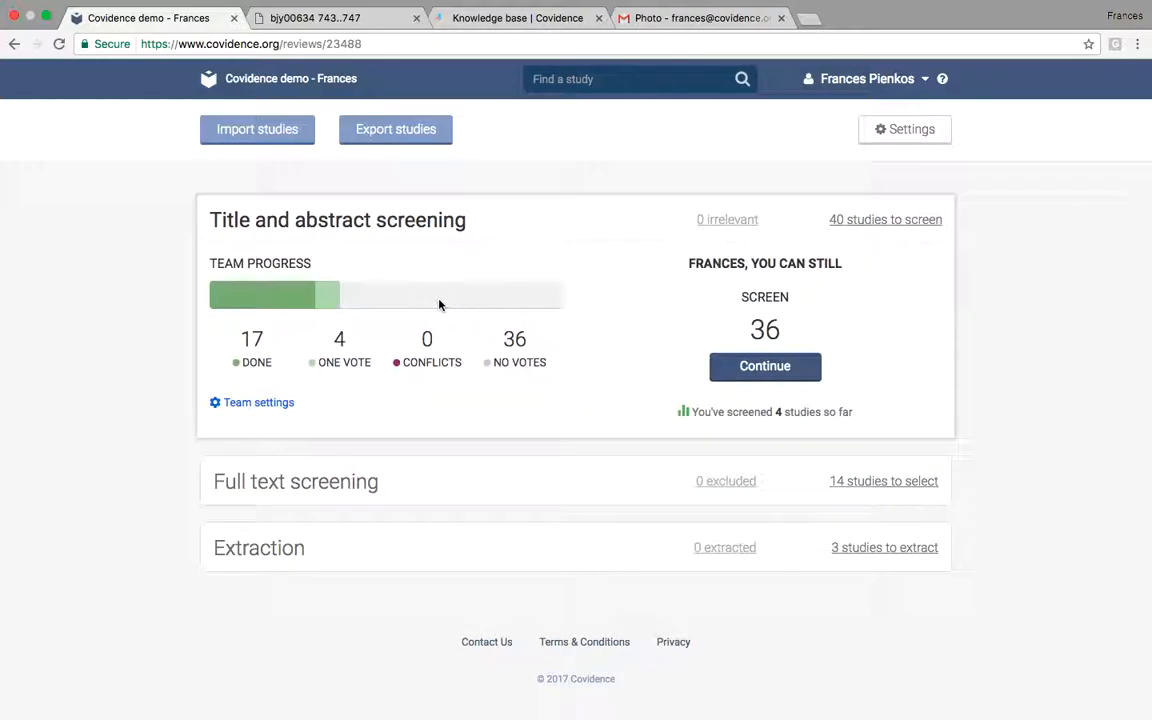
click(872, 482)
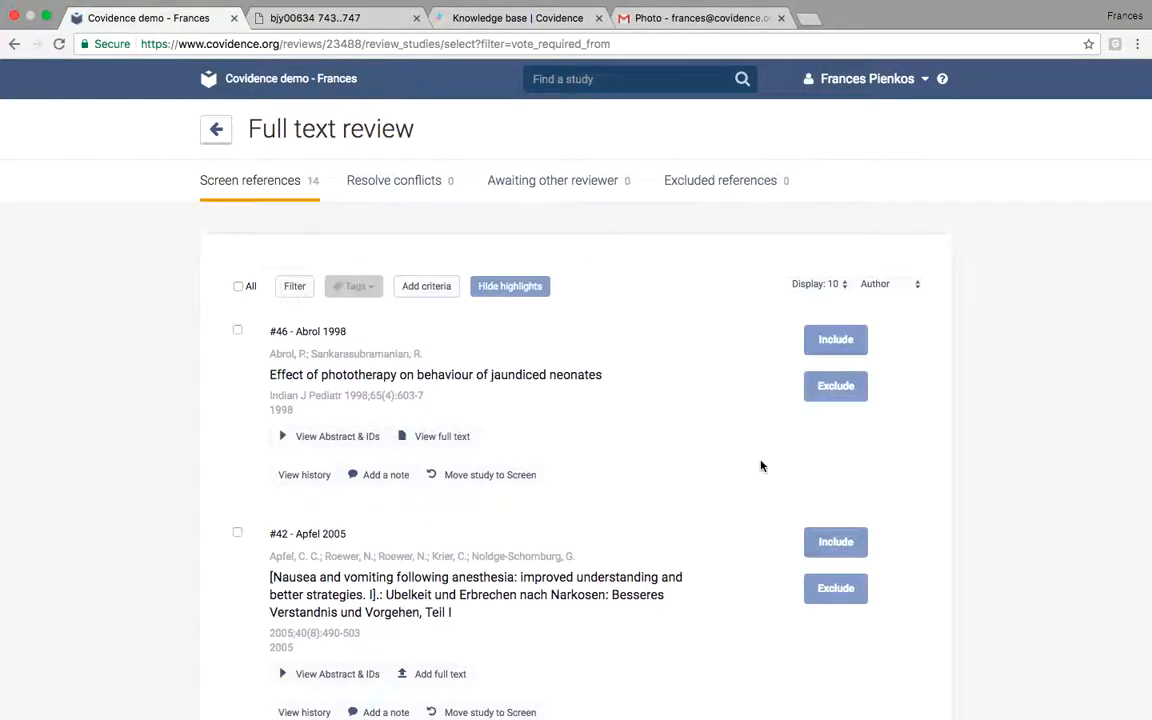
scroll(760, 466, down, 1)
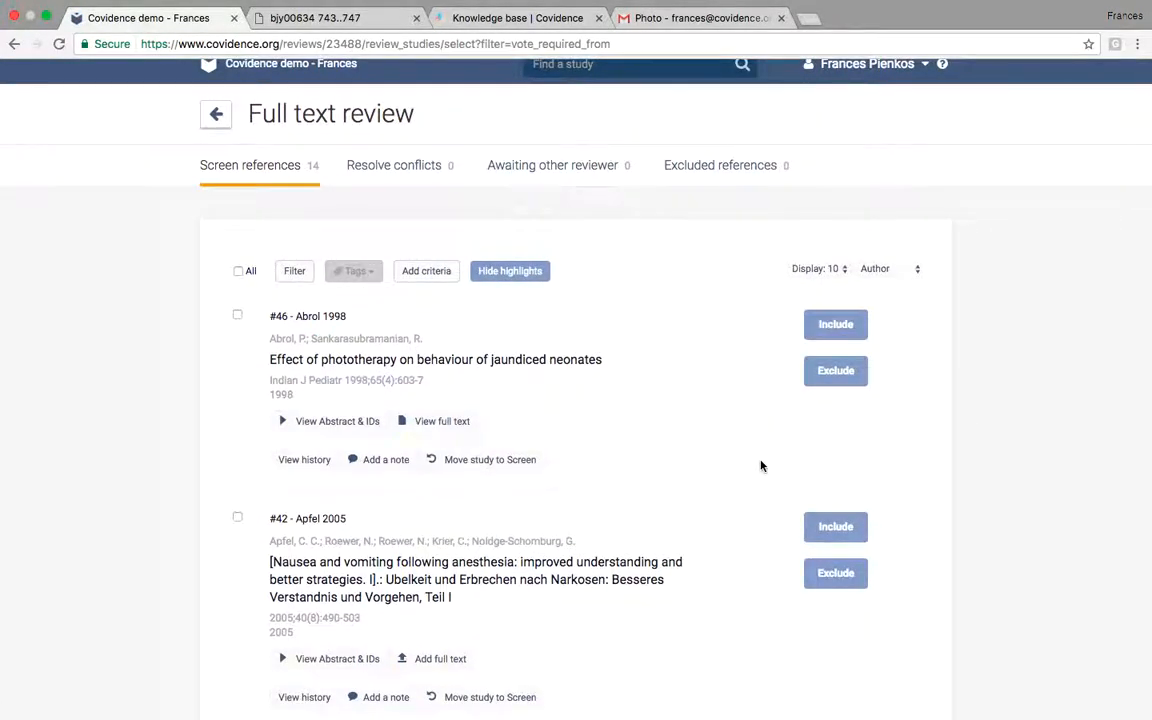
scroll(437, 450, down, 3)
right_click(447, 442)
key(Escape)
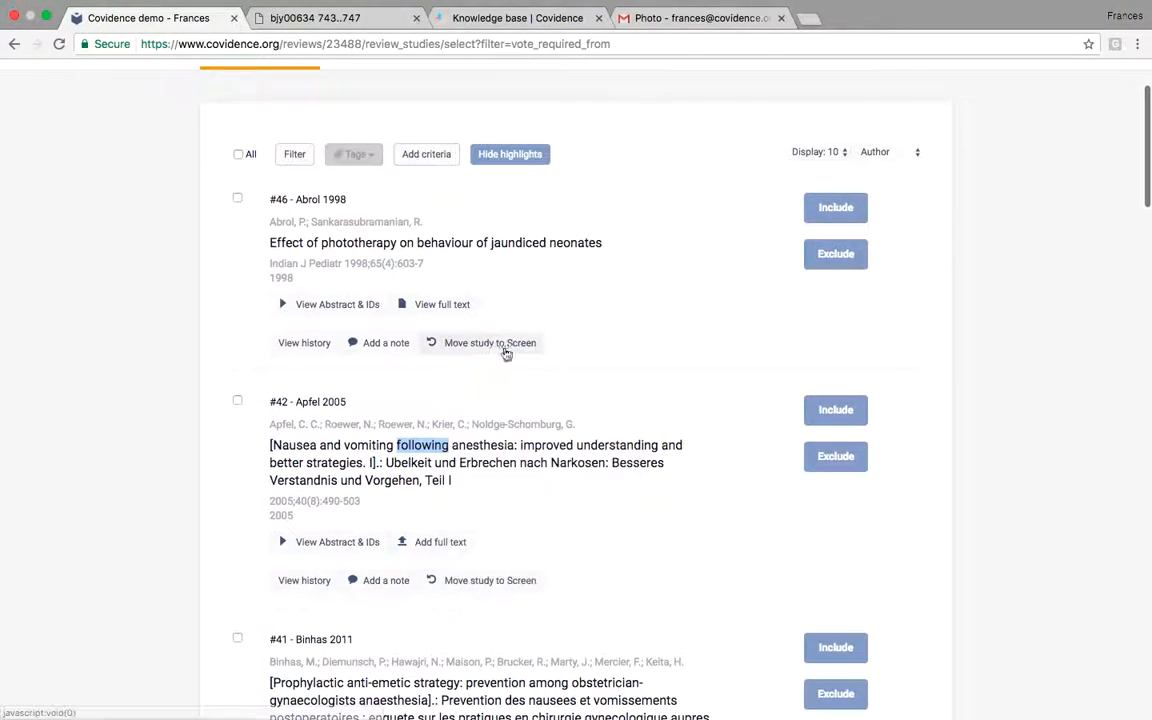
click(382, 342)
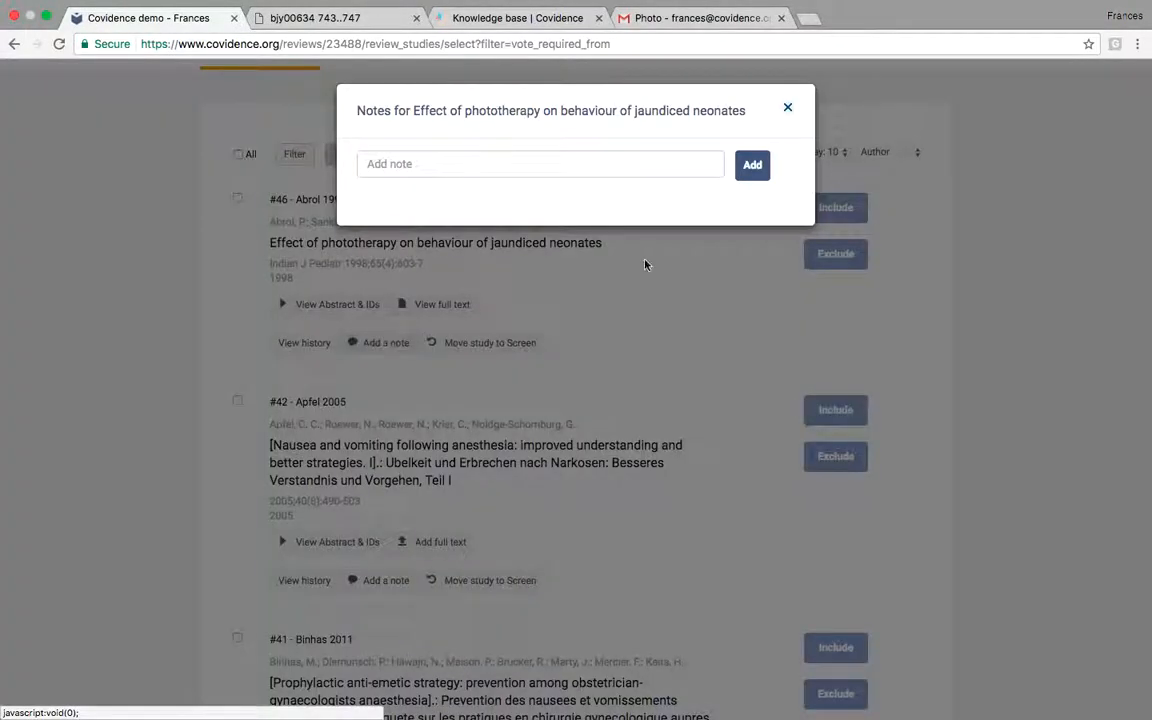
click(573, 167)
text(ontact author date)
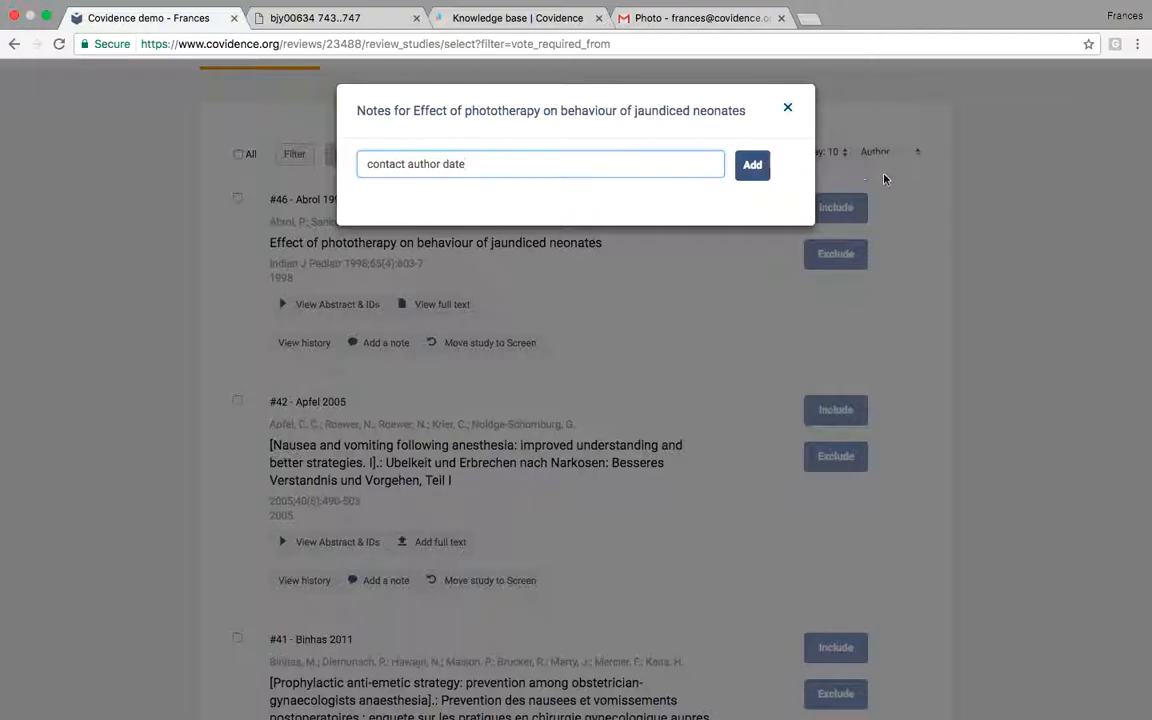
click(754, 167)
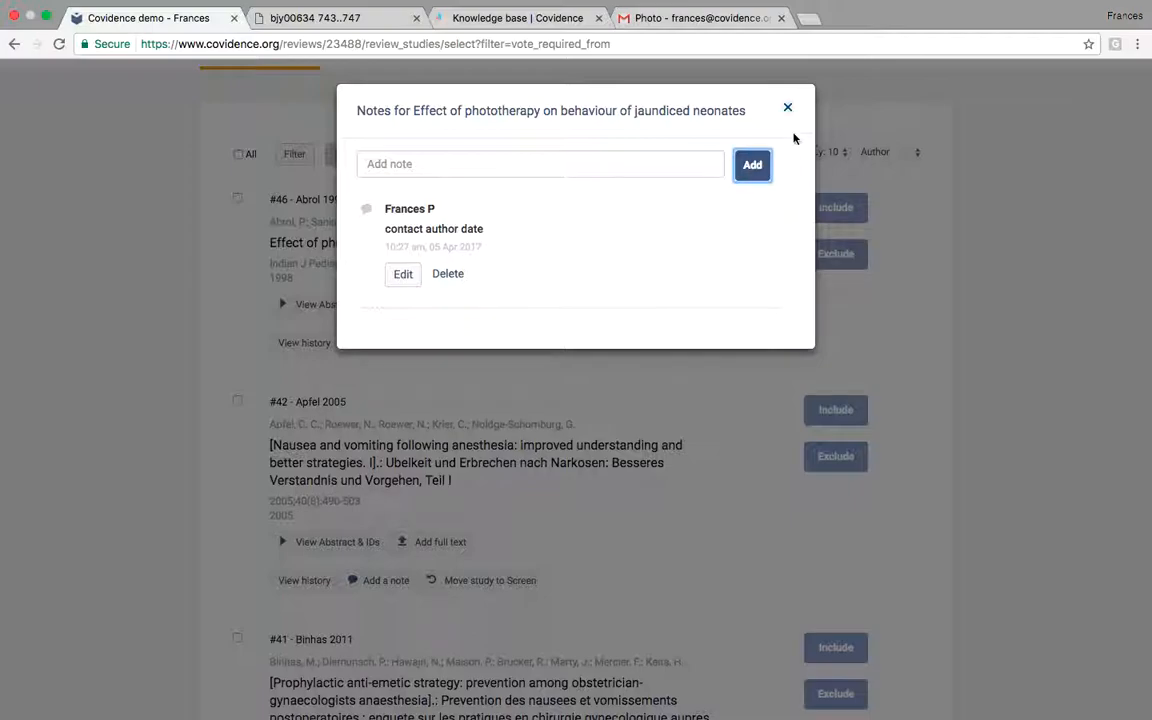
- Close the notes of reference #46 and look through the full text review list
click(787, 108)
scroll(704, 252, down, 4)
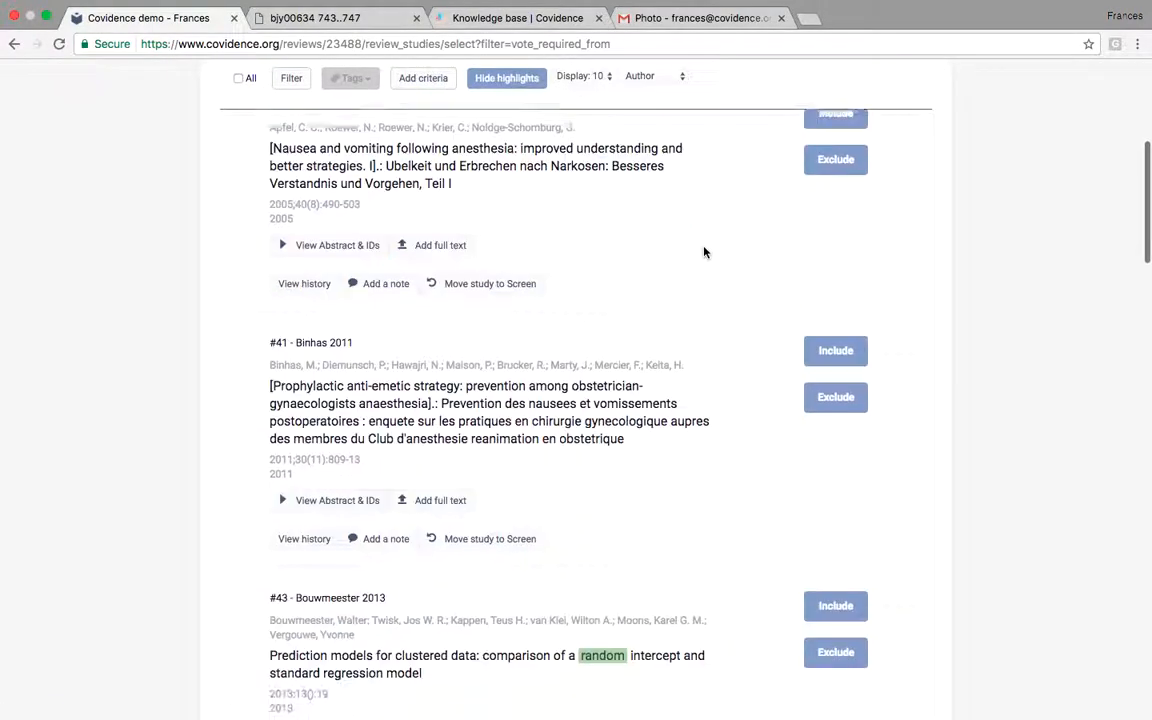
scroll(704, 252, down, 3)
scroll(704, 252, up, 1)
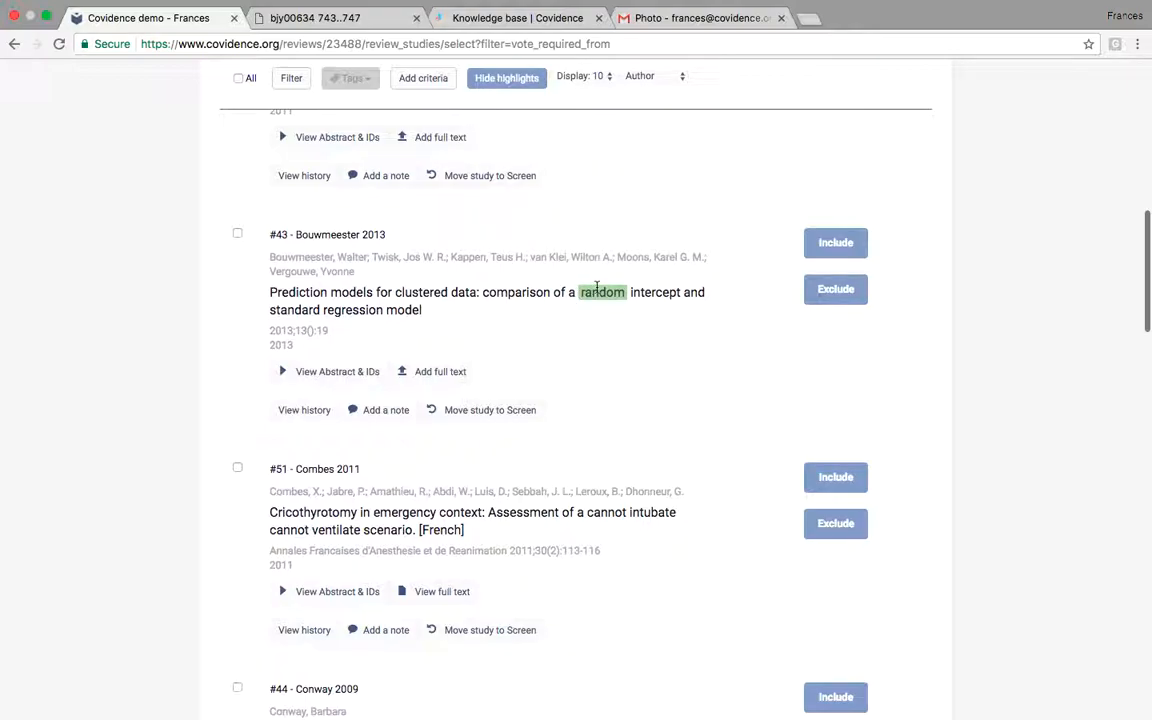
scroll(597, 289, up, 15)
scroll(597, 290, down, 2)
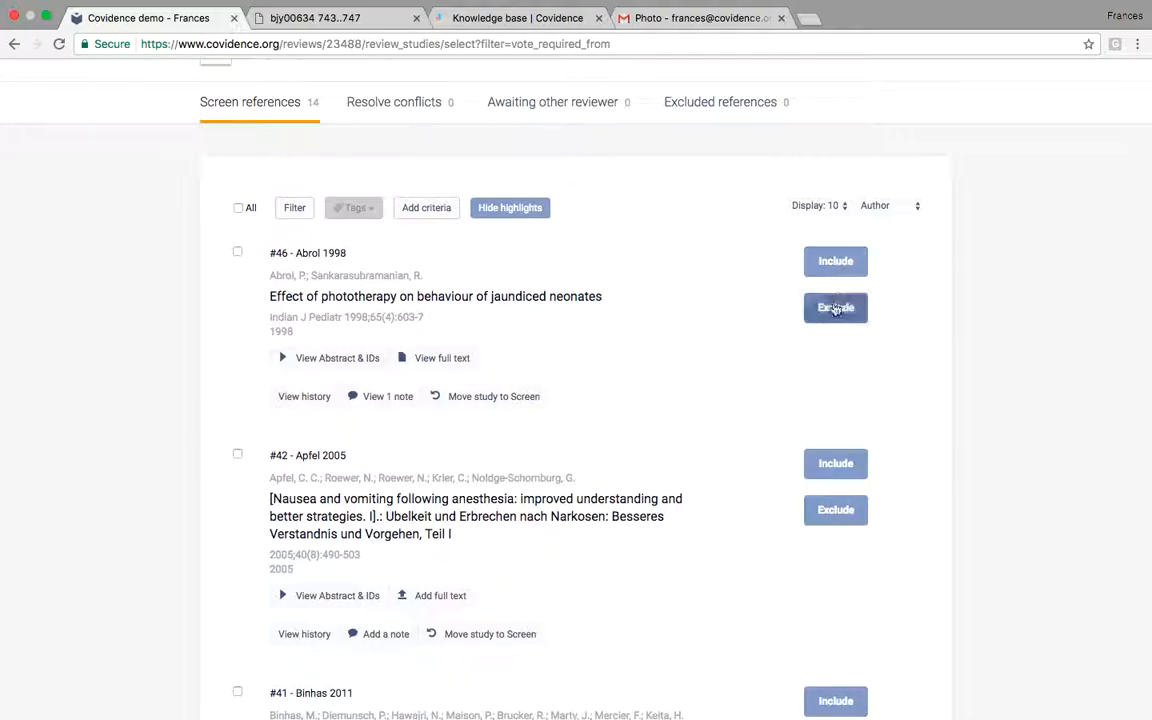
- Start excluding reference #46 and examine the editable list of current exclusion reasons
click(836, 309)
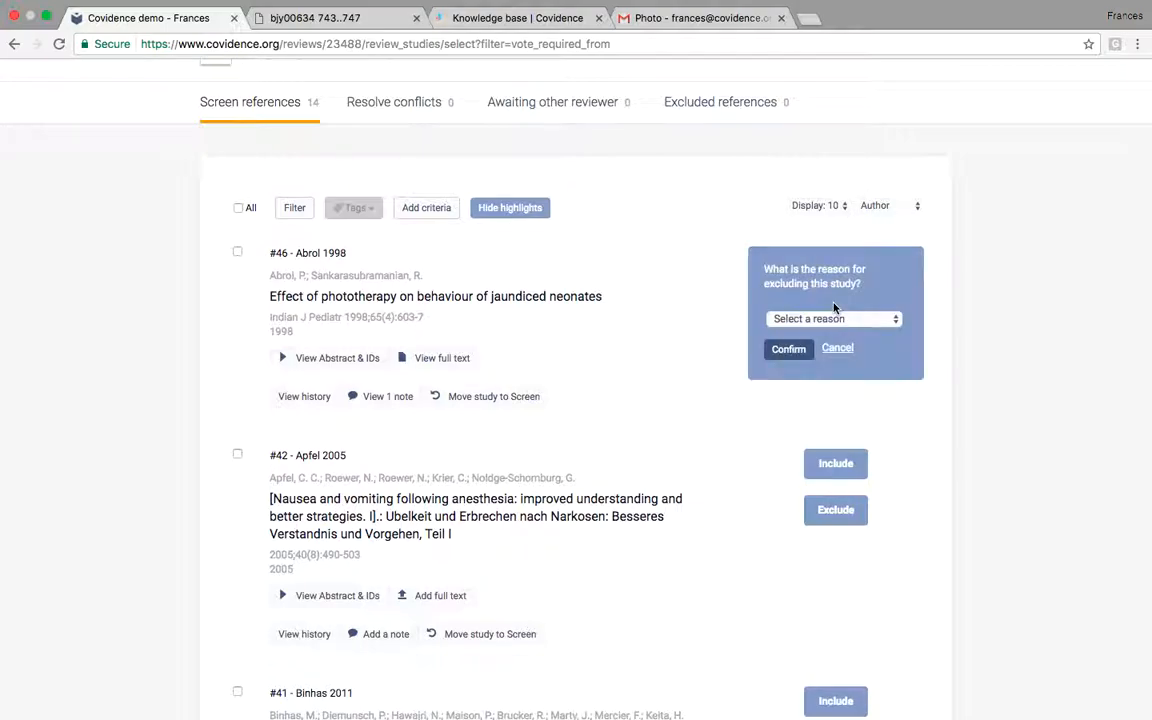
click(832, 321)
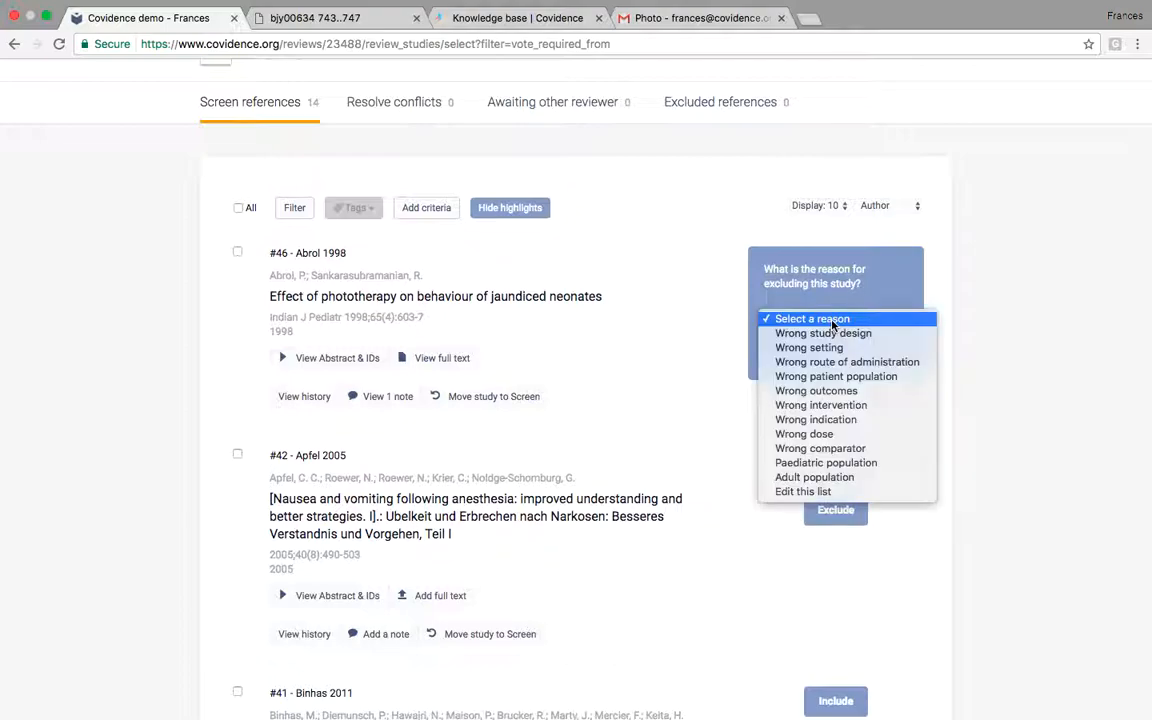
click(832, 492)
scroll(573, 470, down, 2)
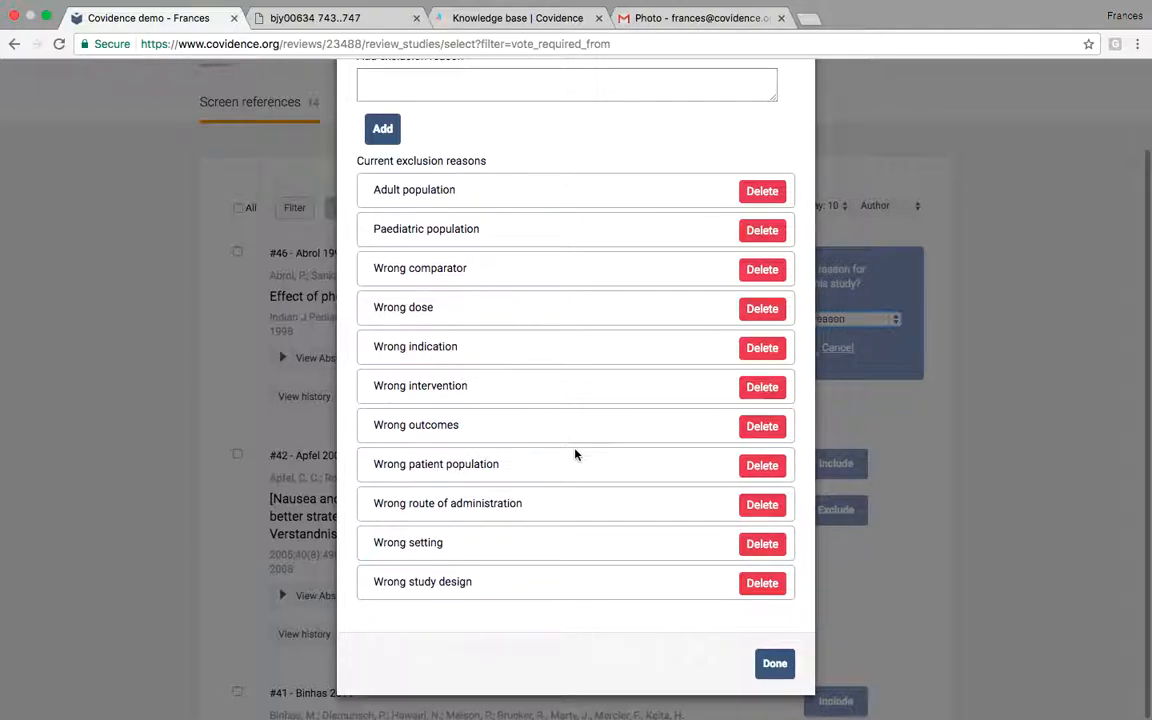
scroll(575, 455, up, 2)
scroll(600, 480, down, 2)
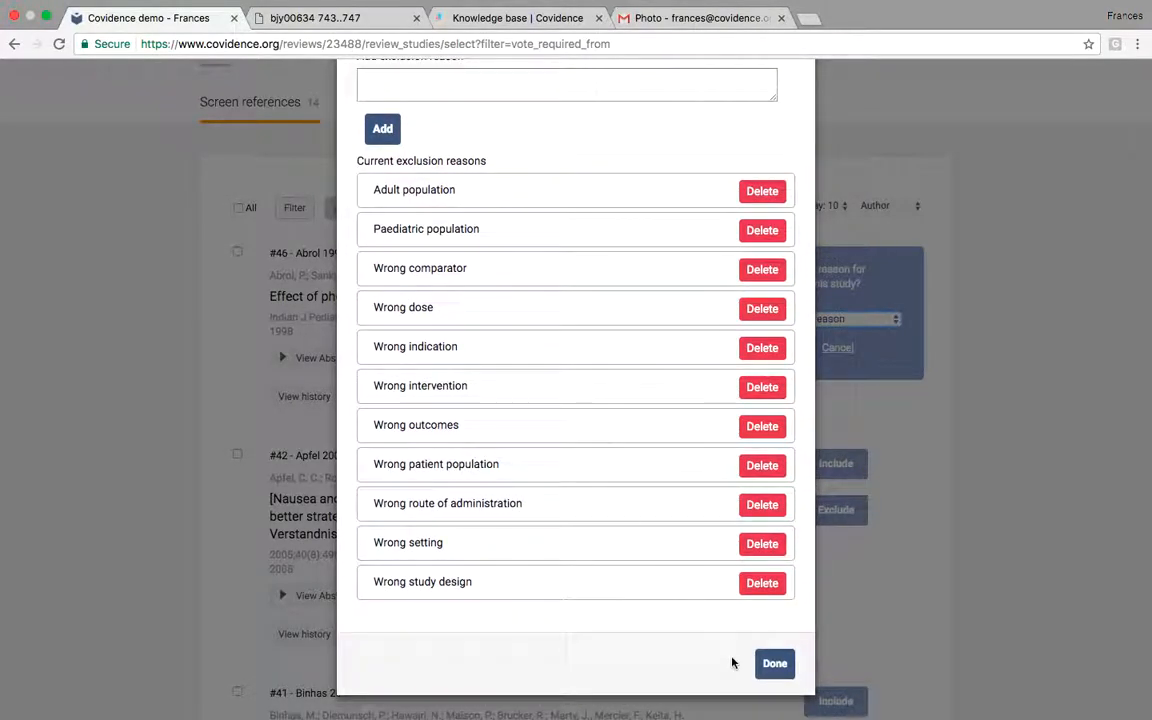
click(775, 664)
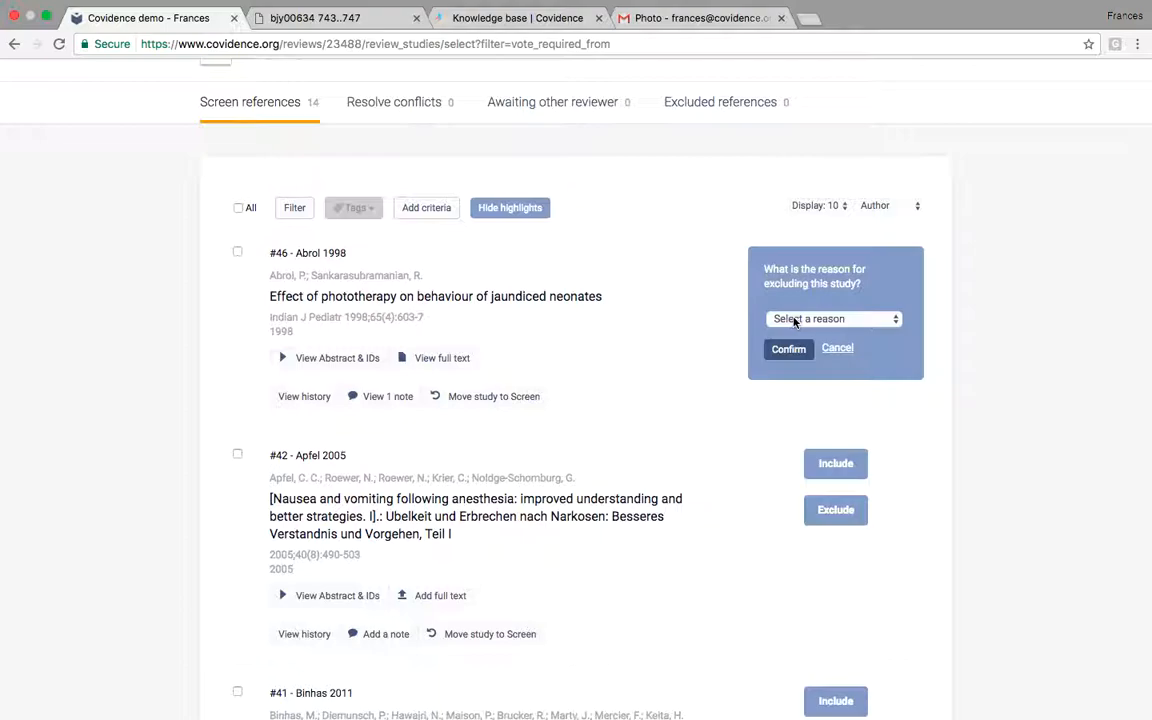
- Exclude reference #46 with the reason "Wrong route of administration"
scroll(795, 322, up, 1)
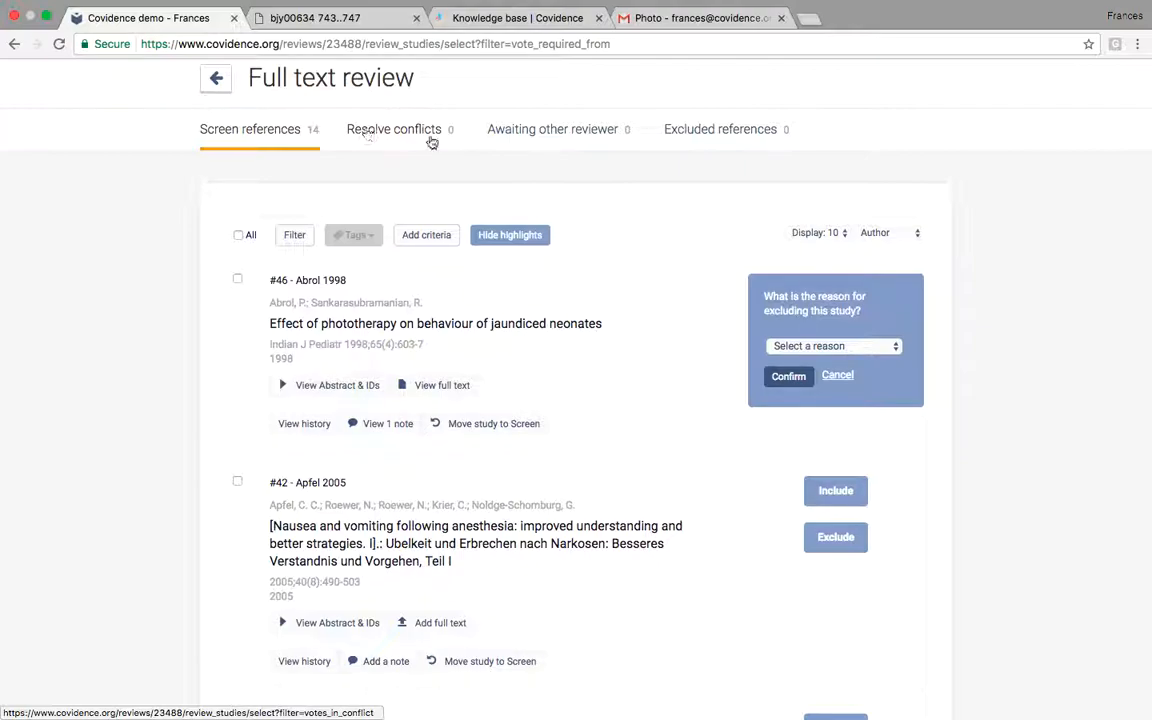
click(776, 345)
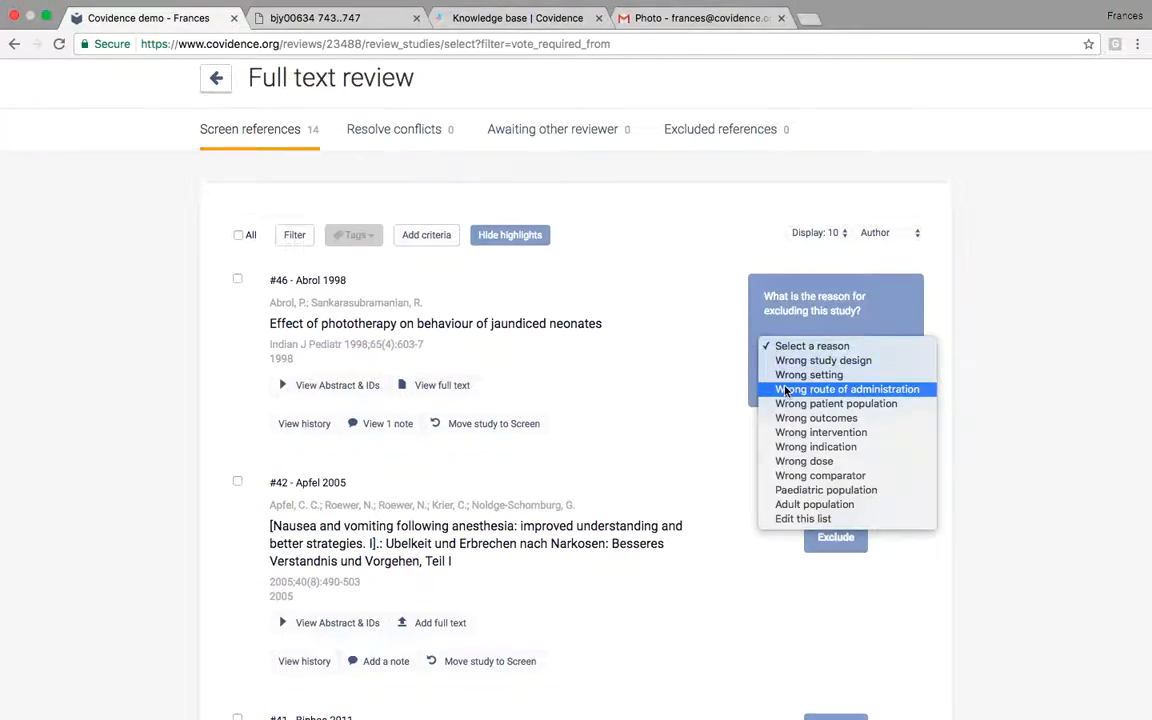
click(790, 391)
click(795, 381)
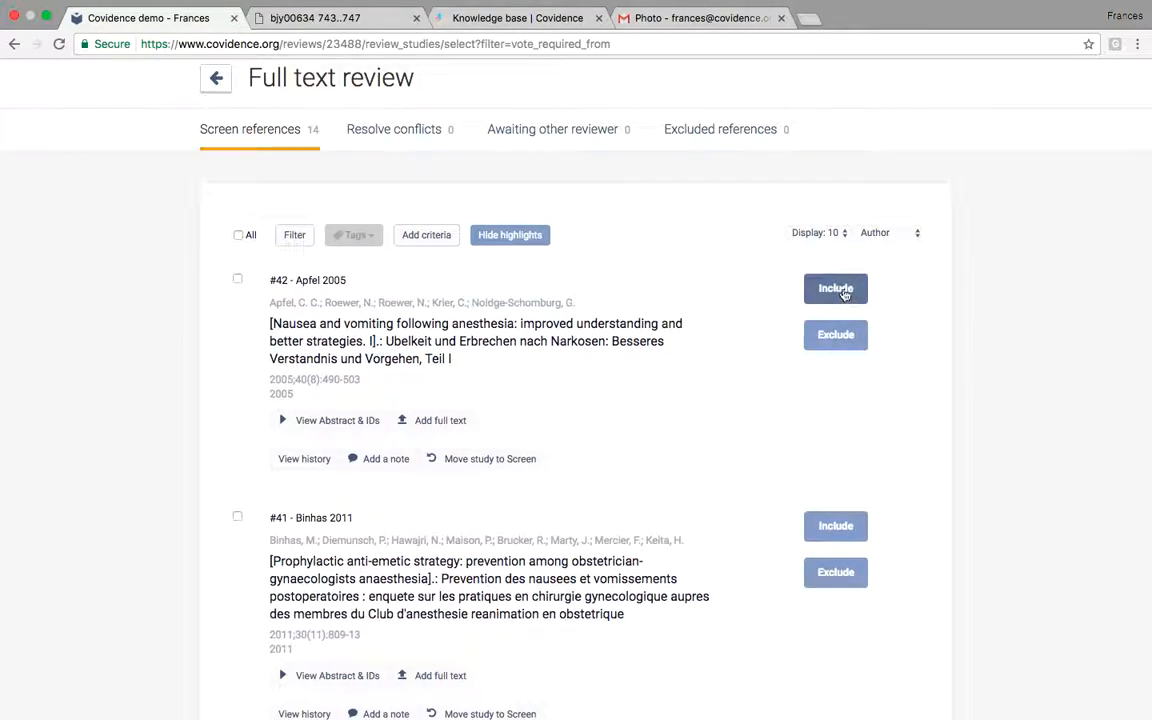
- Include references #42 and #41 in the full text review and reload the page to update the counts
click(843, 293)
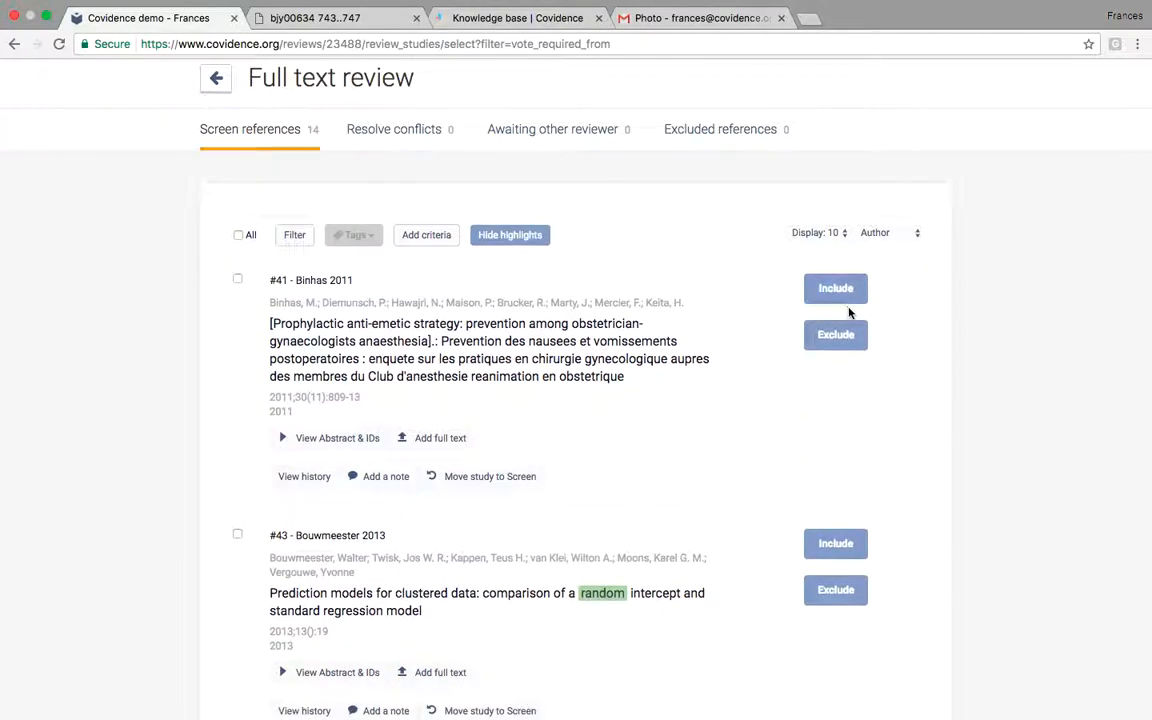
click(845, 292)
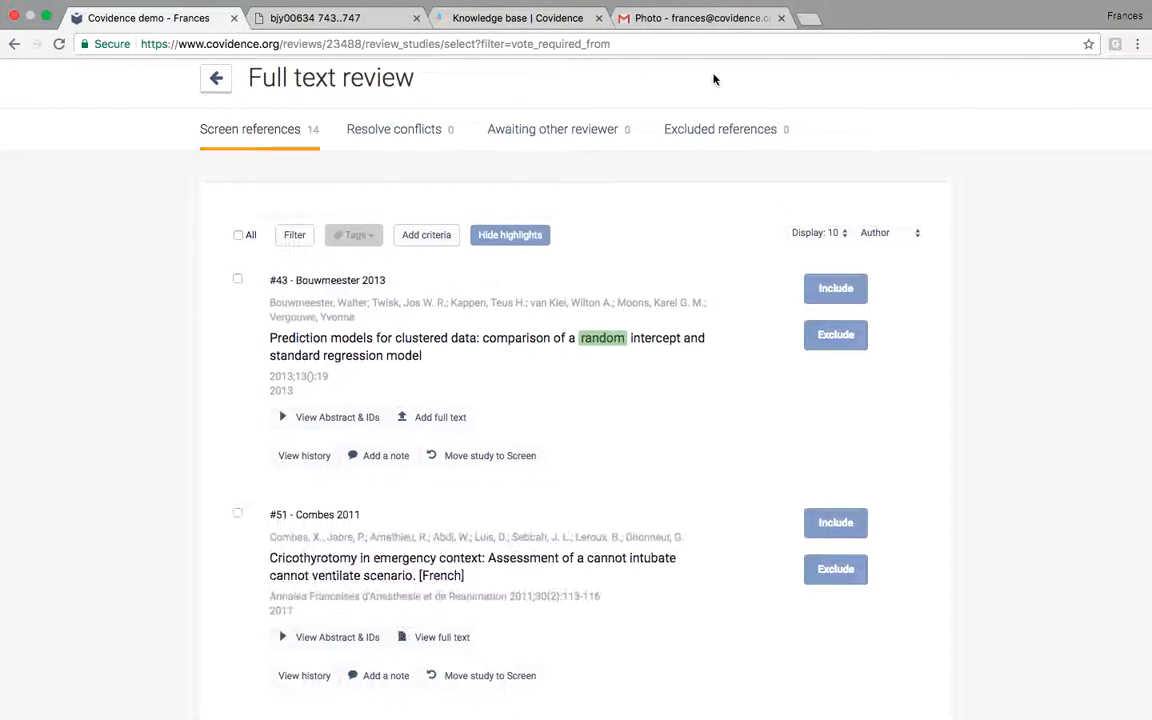
click(699, 39)
key(Return)
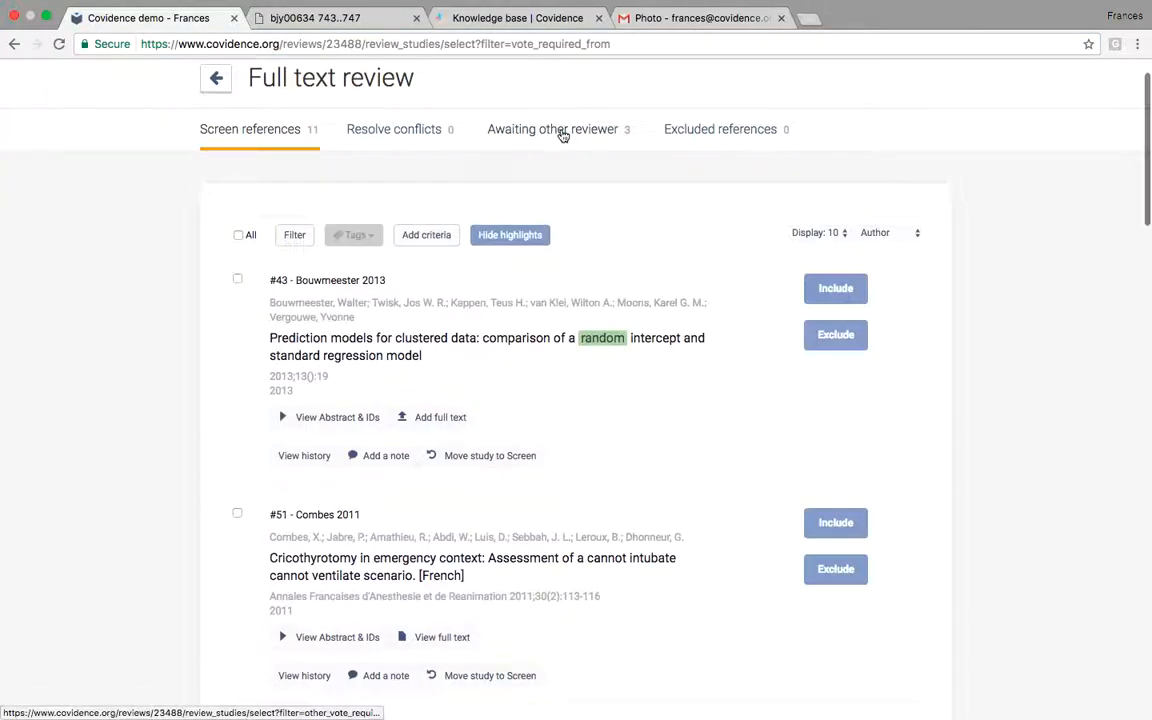
- View the full text references that are awaiting the other reviewer
click(560, 131)
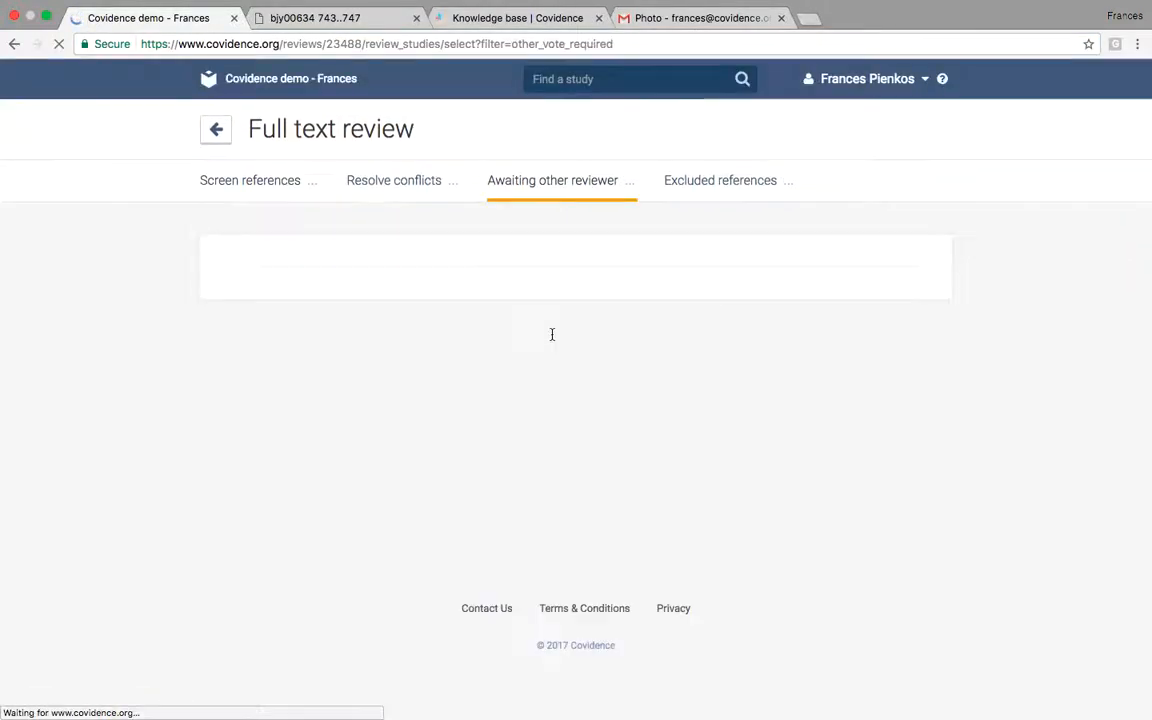
scroll(551, 334, down, 5)
scroll(551, 334, up, 5)
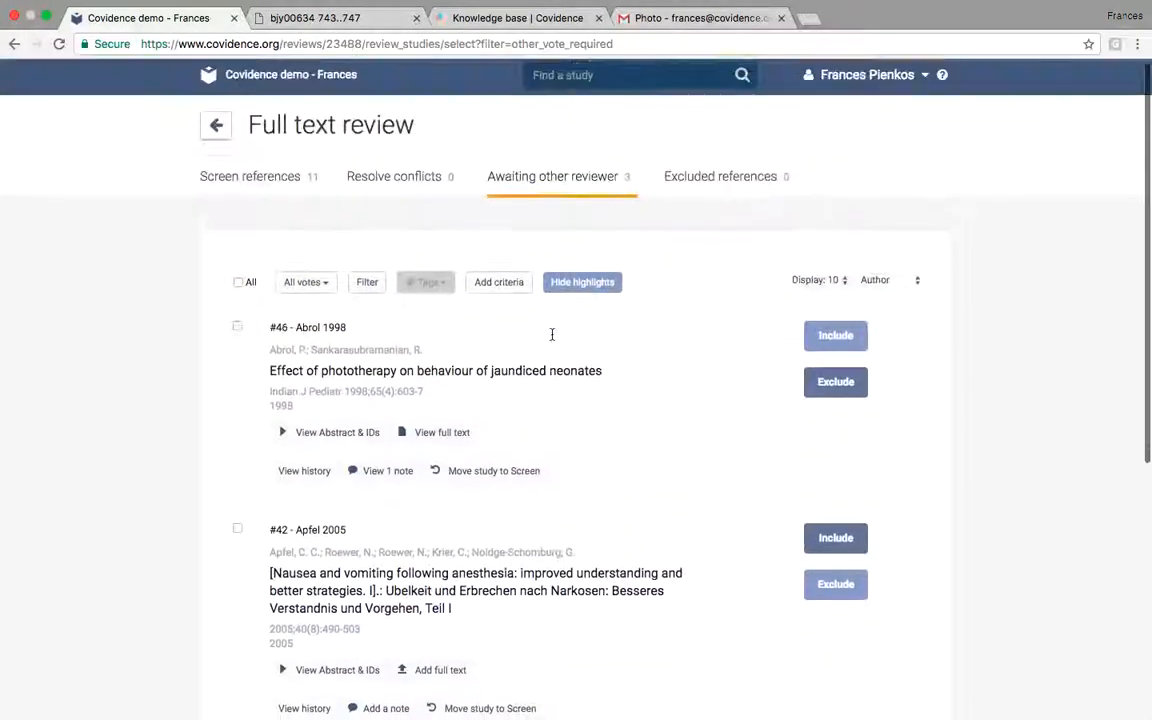
- Go to the review's Extraction stage and look through the studies to extract
click(212, 133)
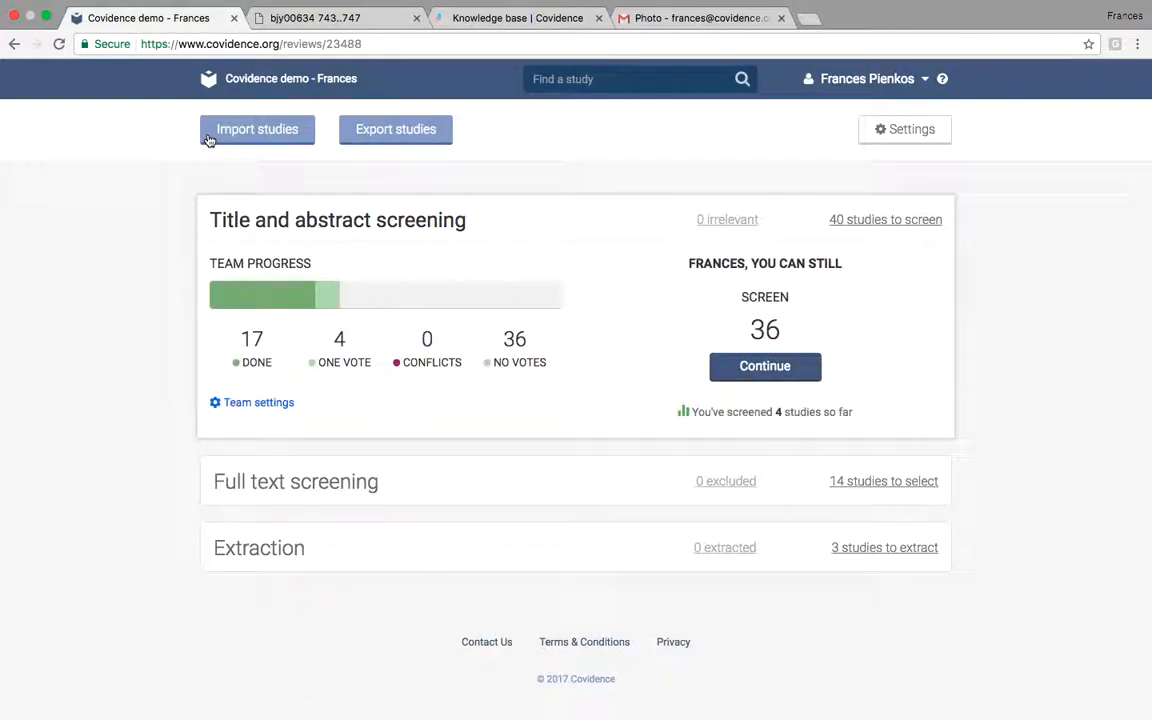
click(851, 560)
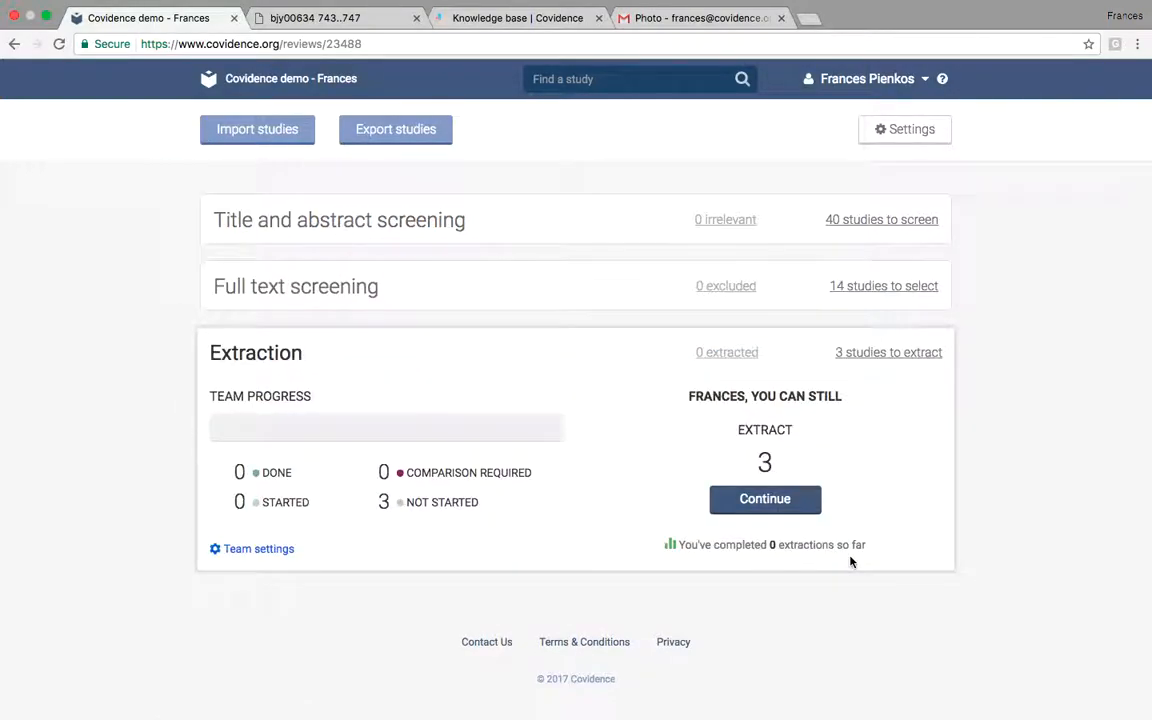
click(794, 501)
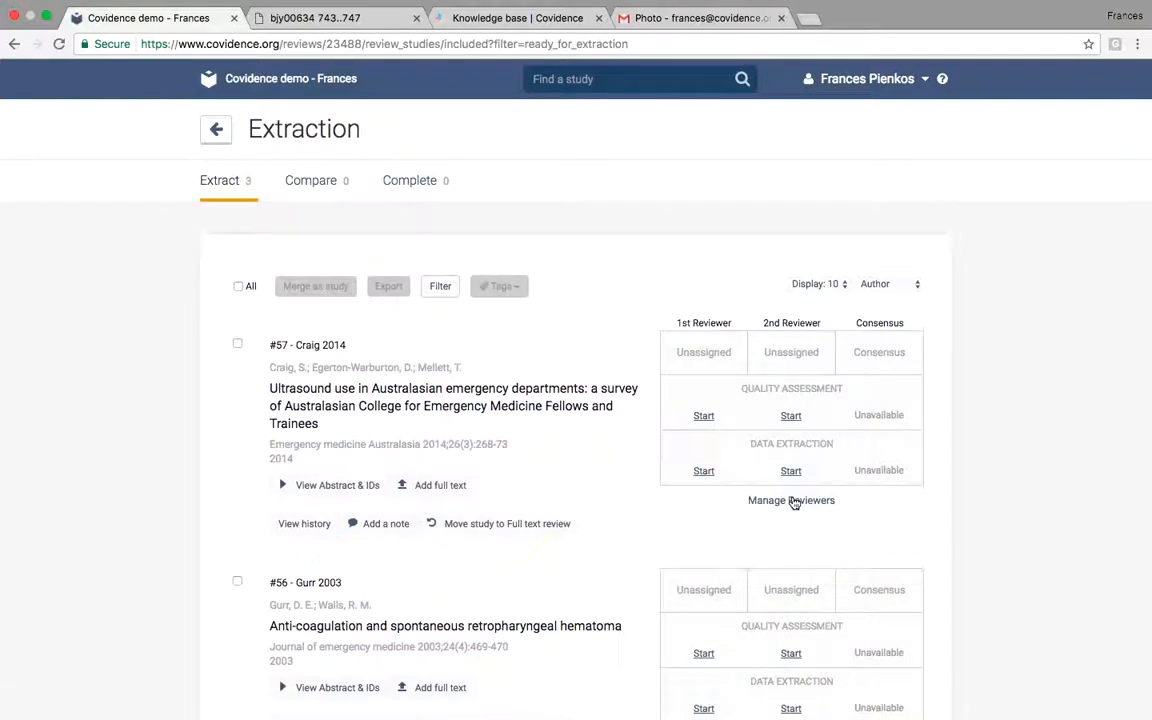
scroll(794, 502, down, 5)
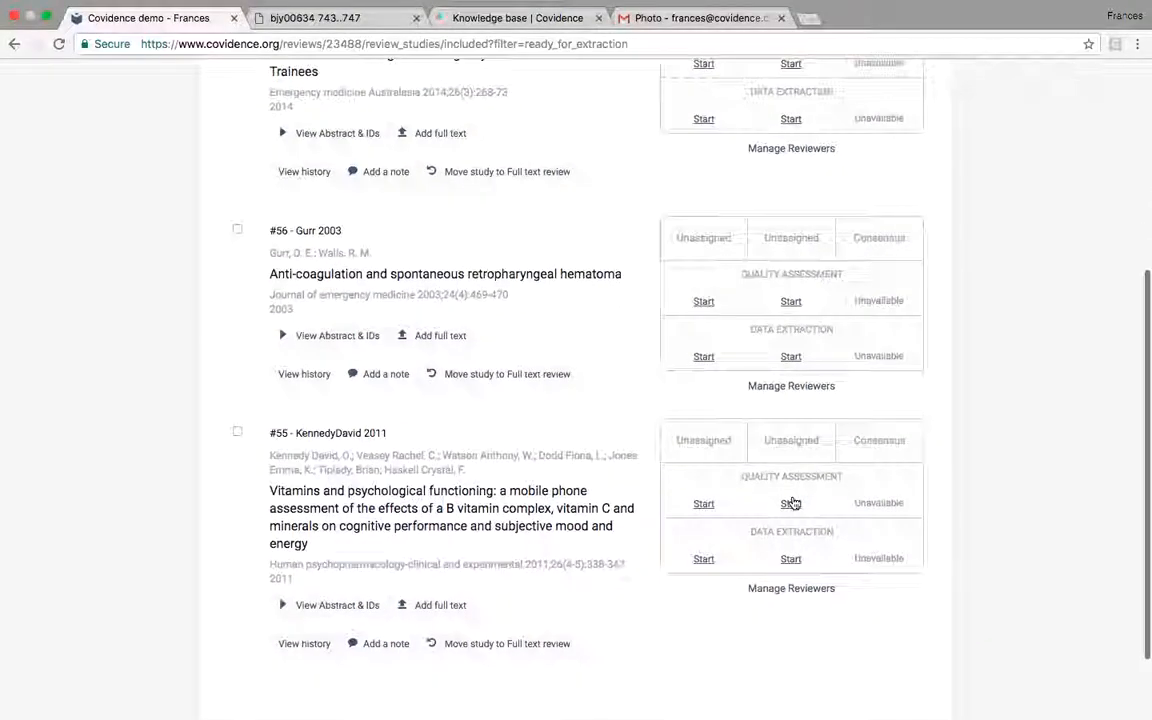
scroll(793, 502, up, 1)
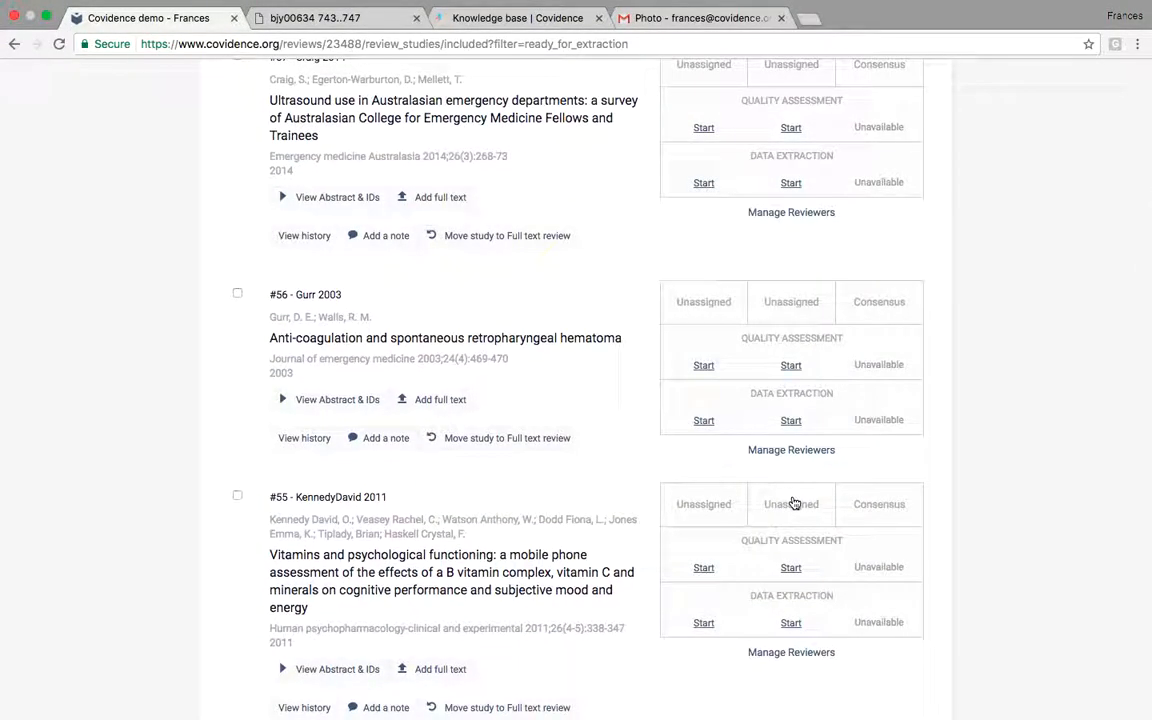
scroll(790, 500, down, 1)
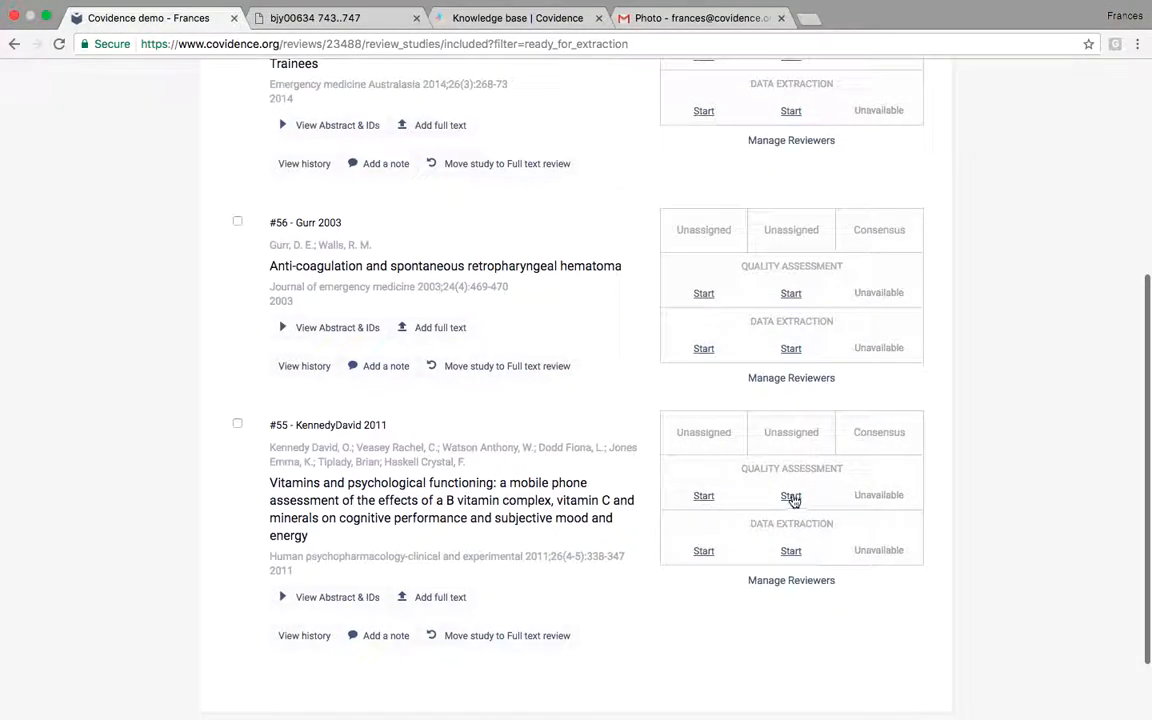
- Upload "Pescatore-2015-The Benefits and Risks of Async.pdf" from the For bulk folder as the full text of study #57
scroll(643, 506, up, 3)
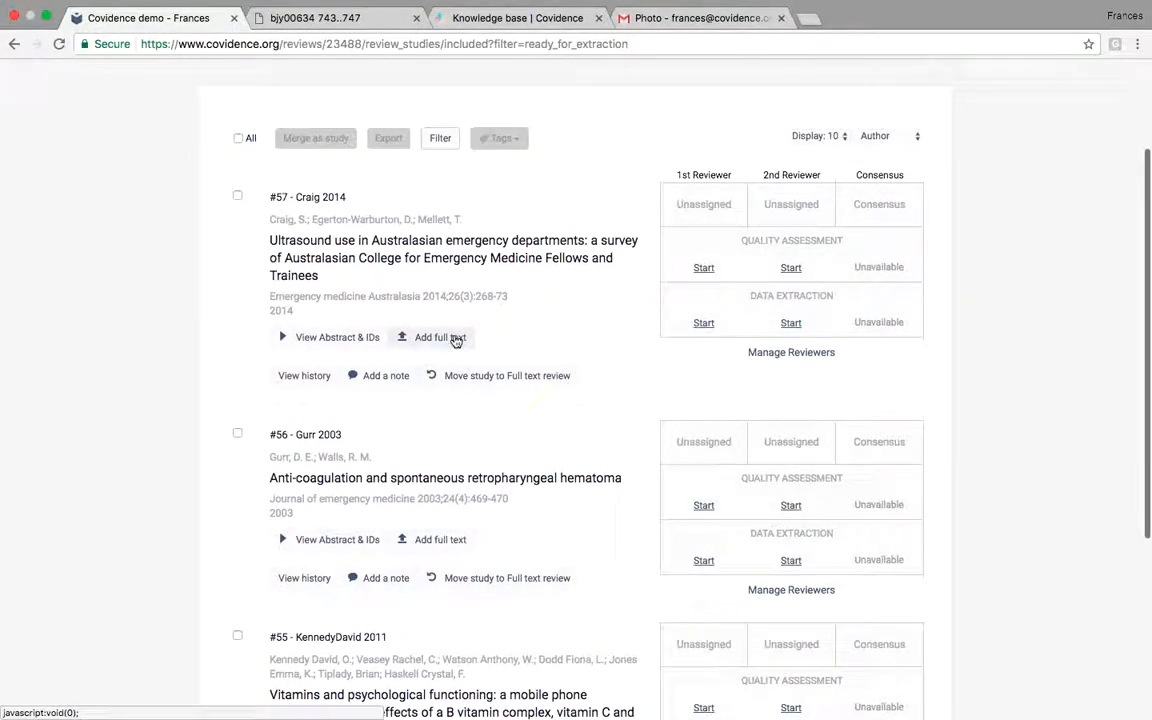
click(420, 337)
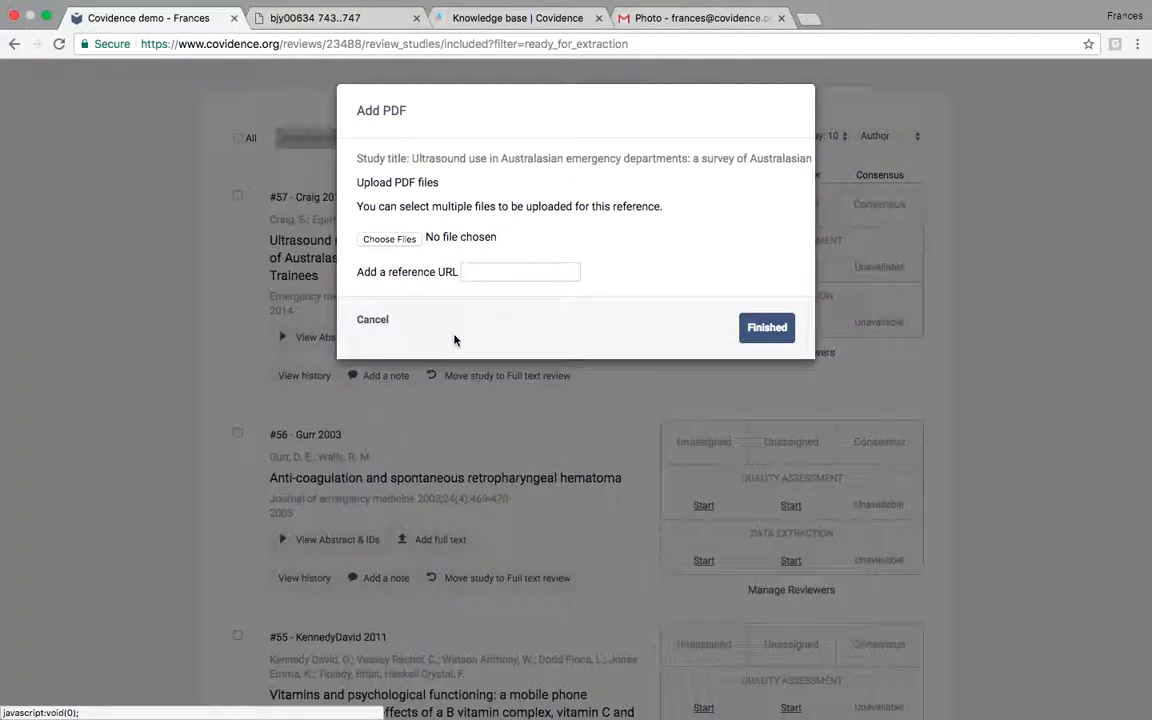
click(402, 247)
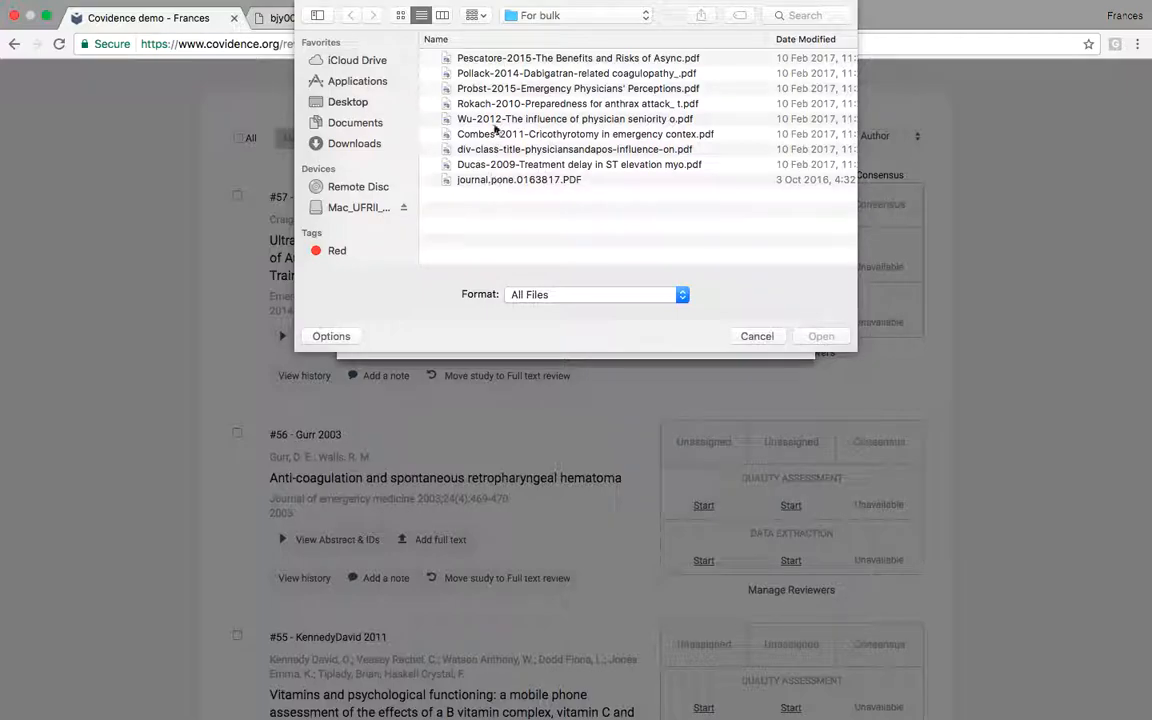
click(510, 58)
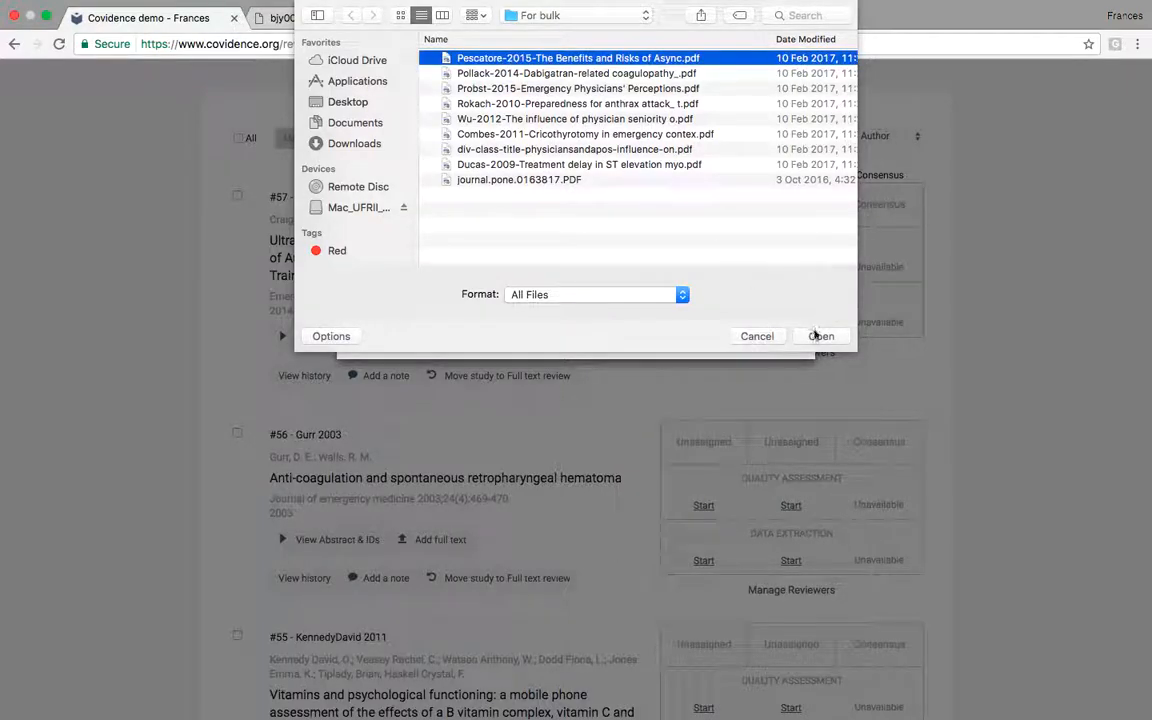
click(818, 336)
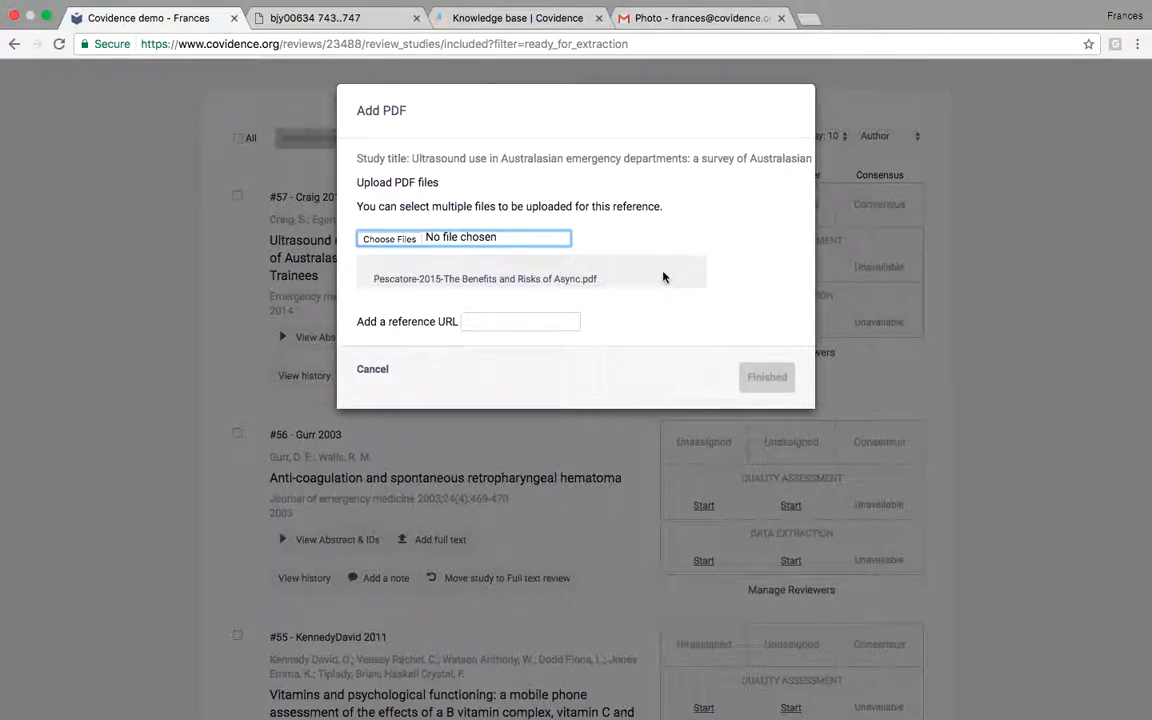
click(779, 378)
click(779, 378)
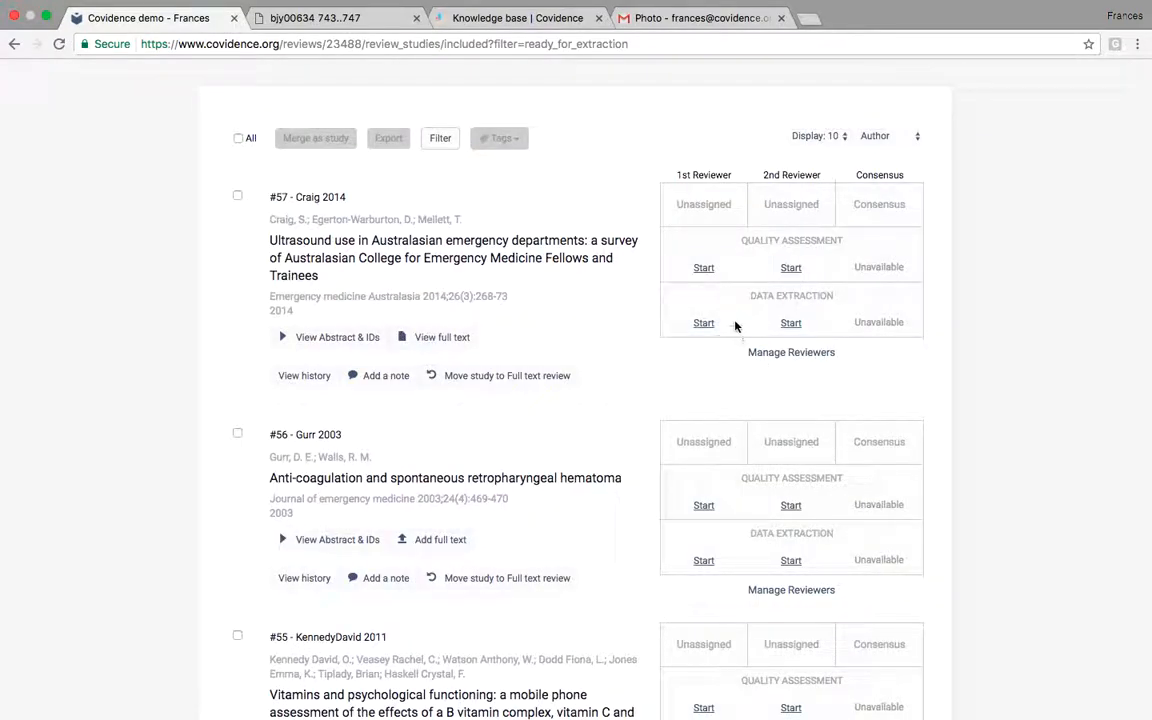
- Start the first reviewer's quality assessment of study #57 using the Cochrane RoB template
click(704, 269)
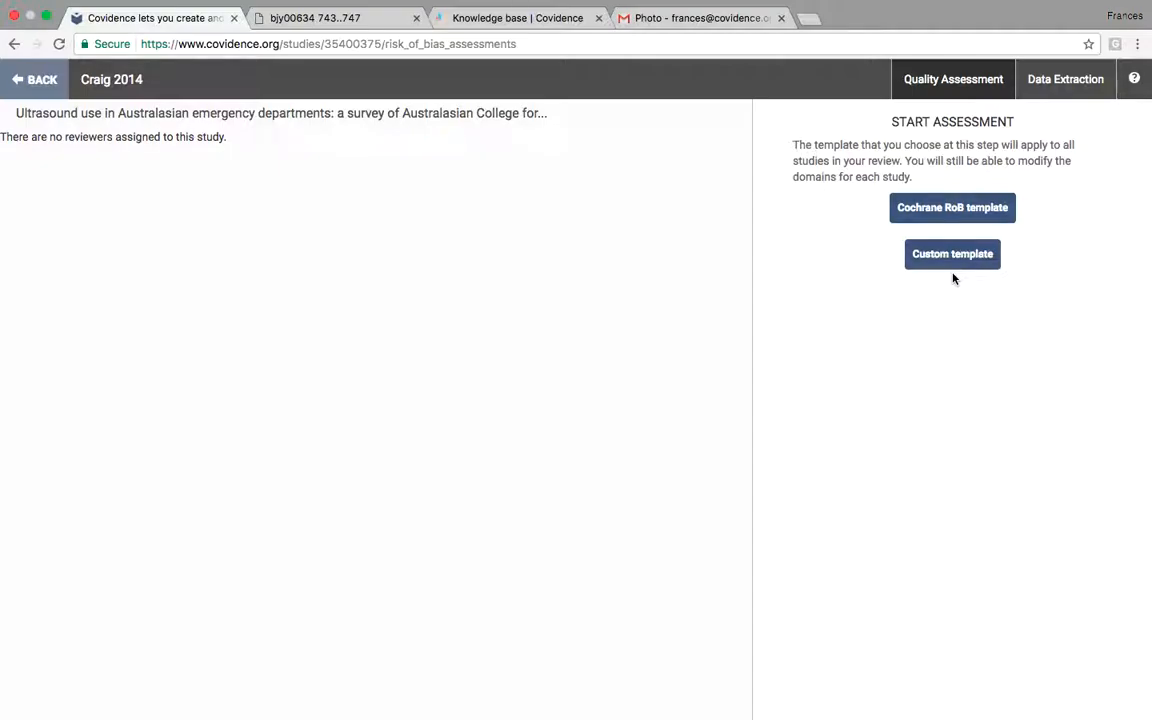
click(951, 216)
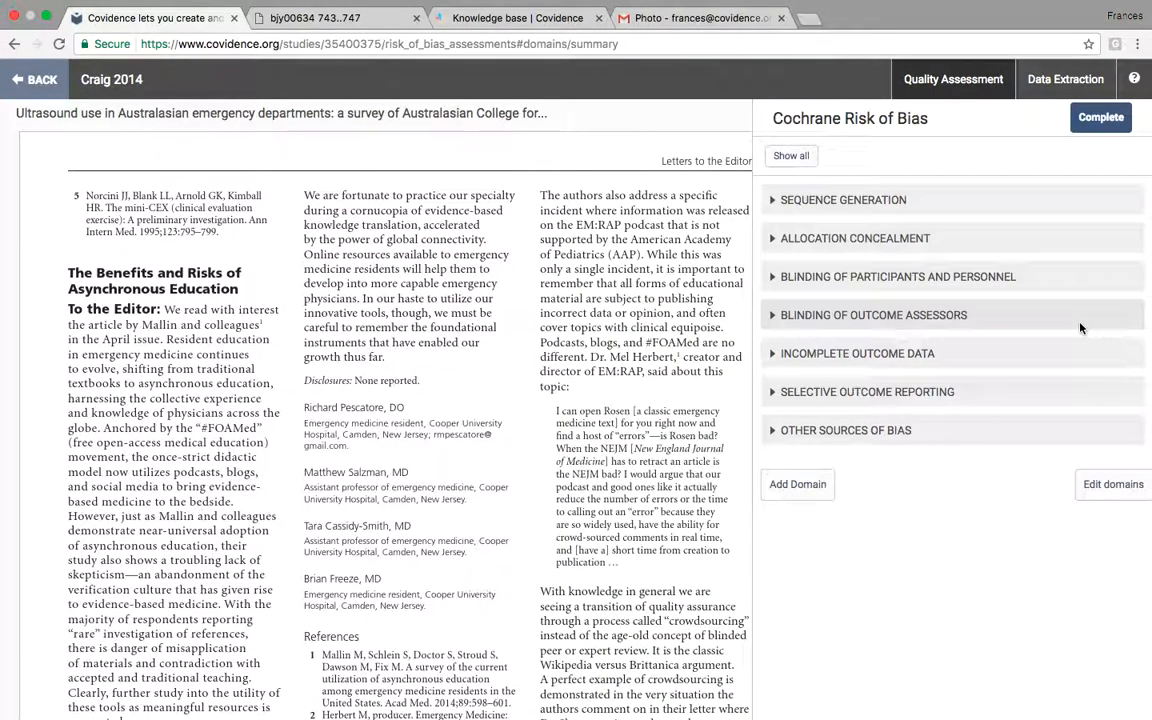
- Open the Other sources of bias domain for editing and save it
click(1109, 485)
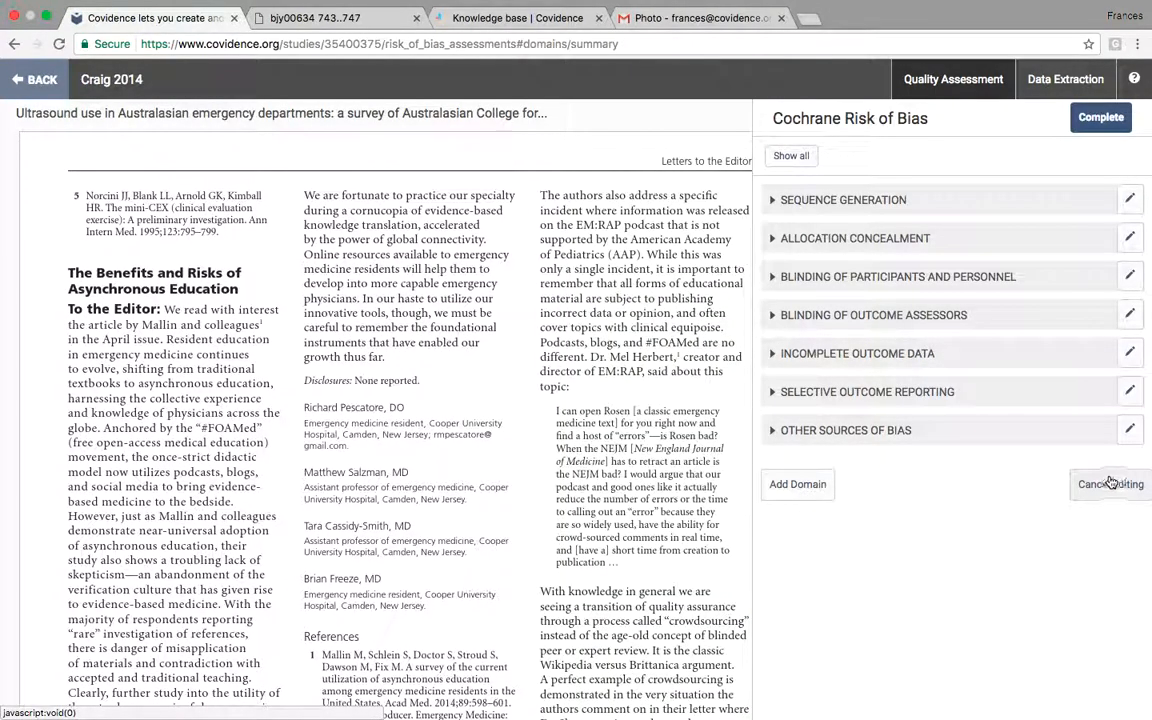
click(1135, 431)
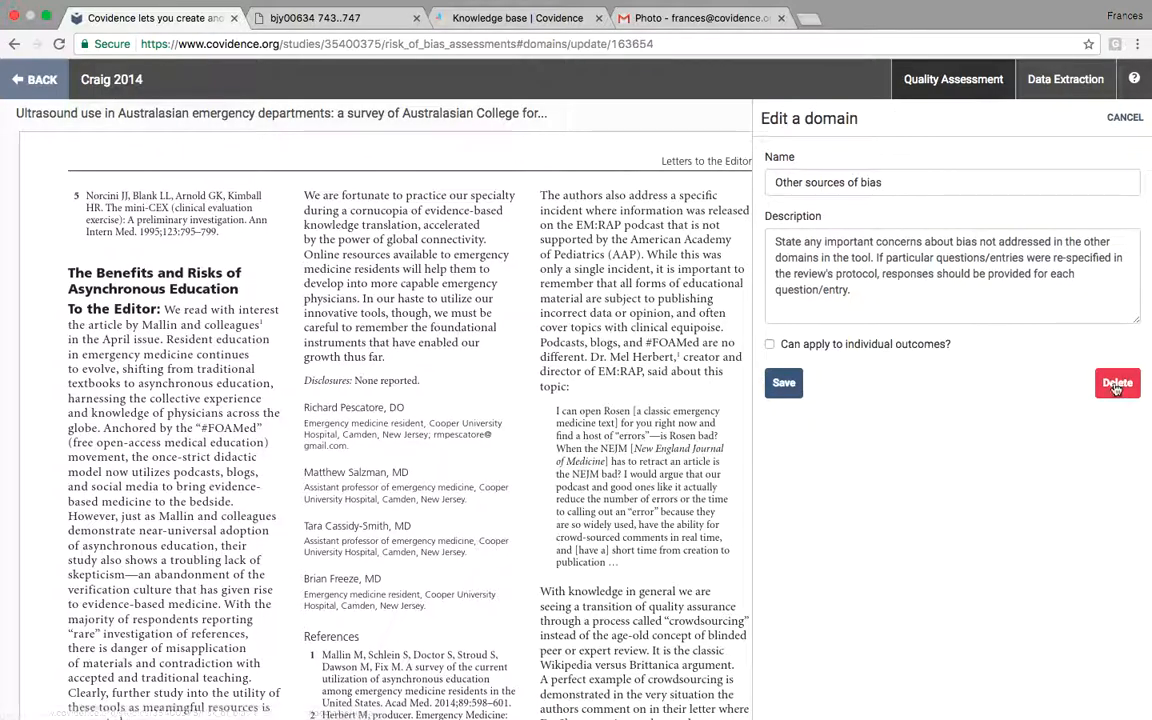
click(797, 389)
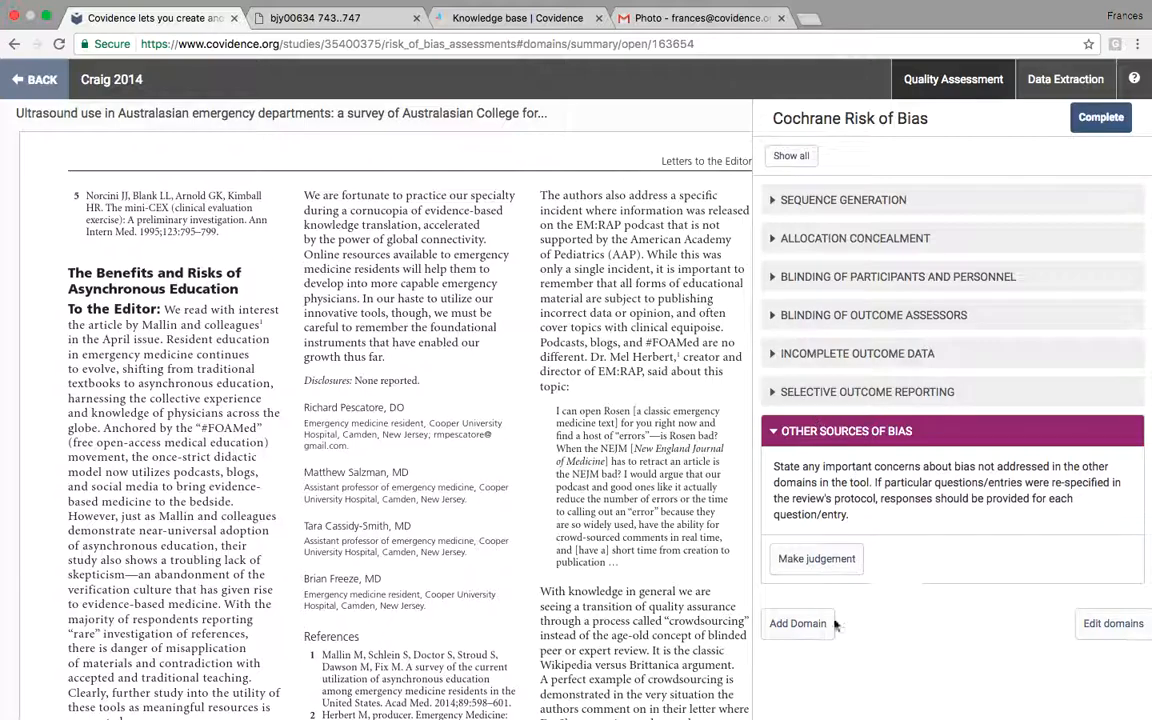
- Add a domain named "Patient withdrawals" to study #57's Cochrane Risk of Bias assessment
click(817, 630)
click(822, 183)
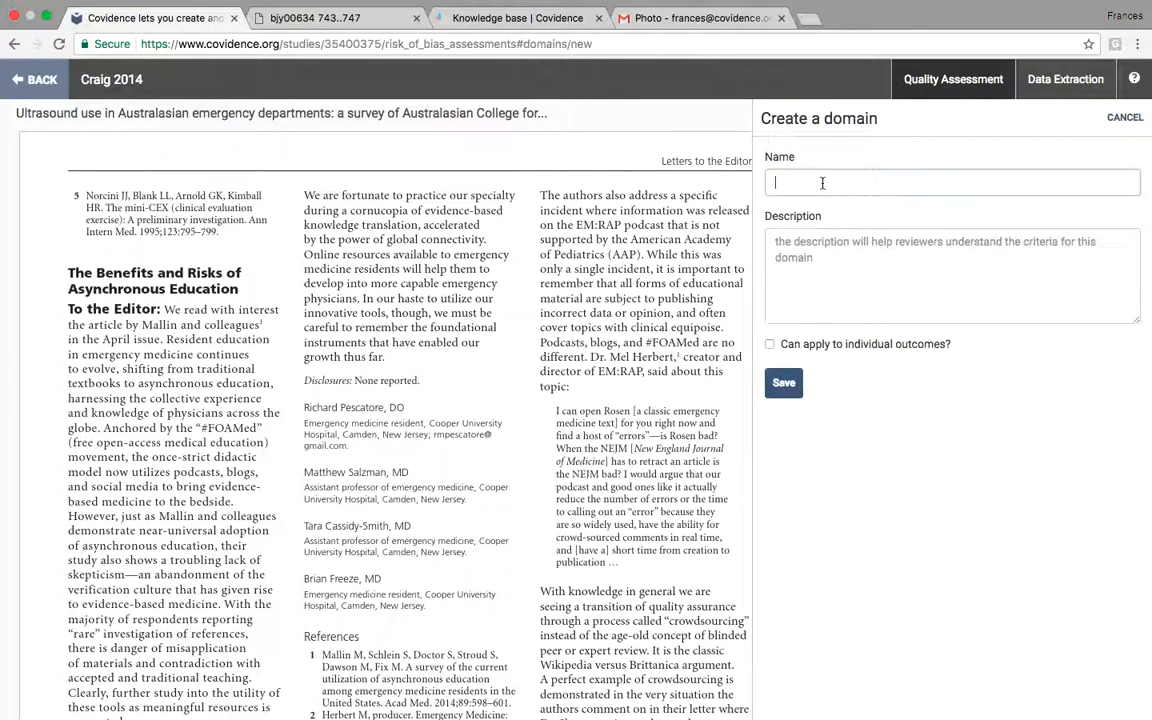
text(Patient withdrawals)
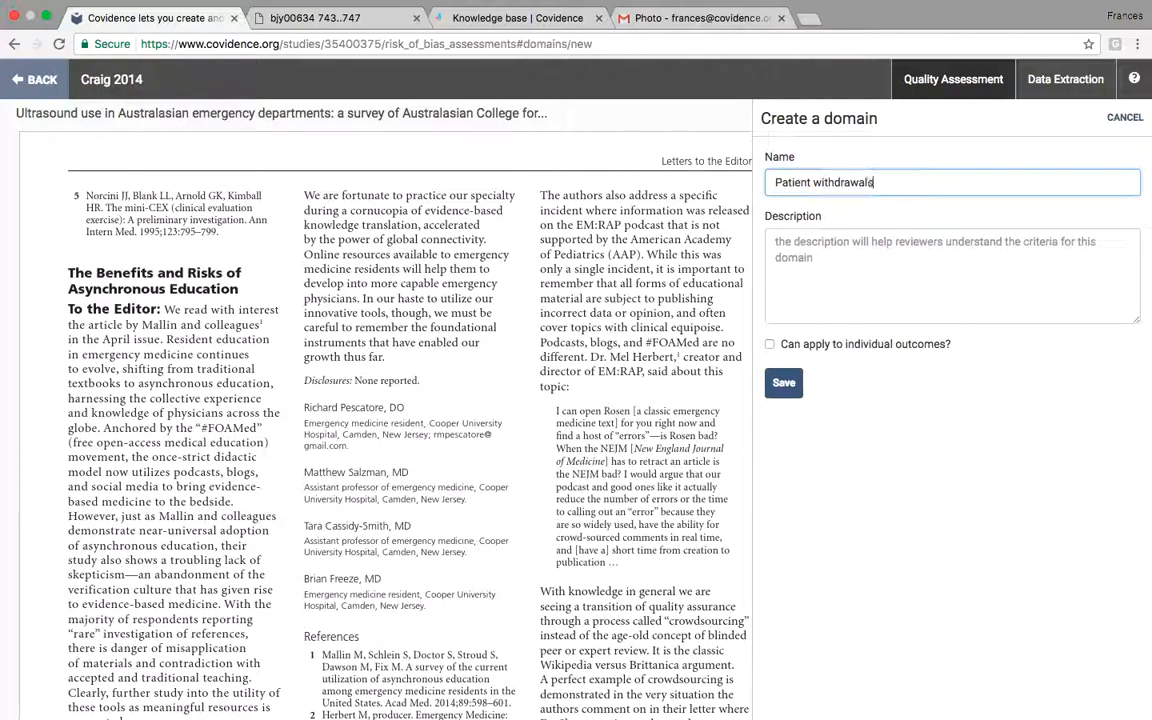
click(784, 383)
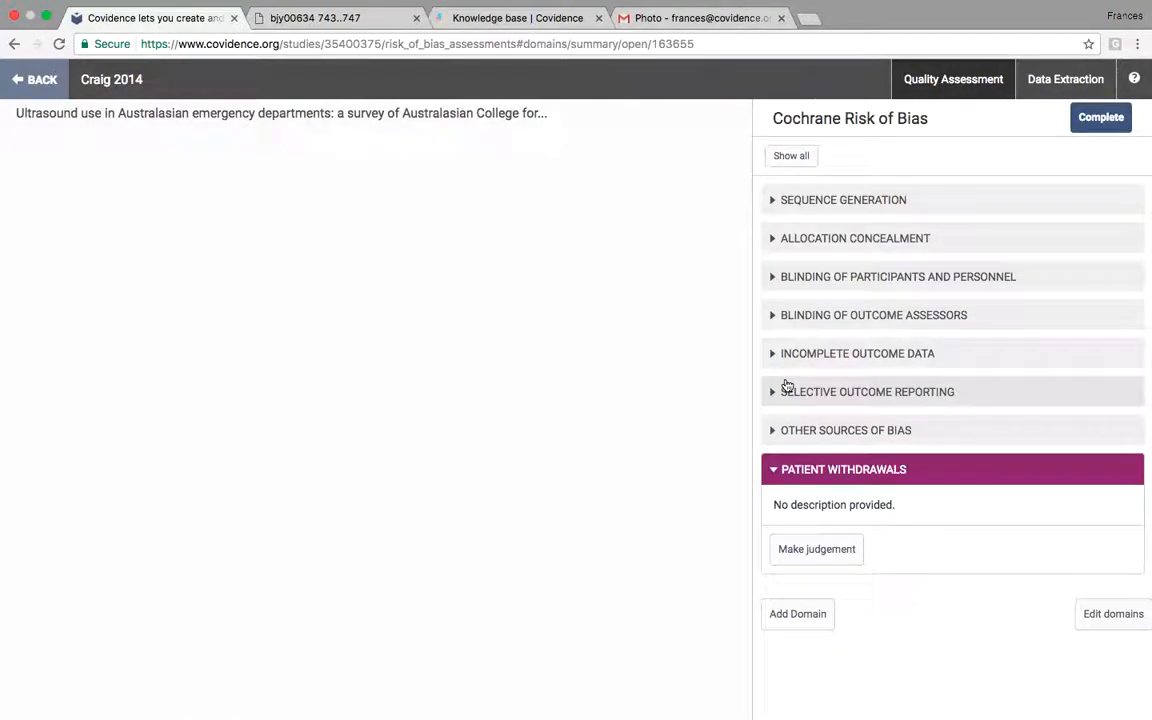
- Begin a Sequence Generation judgement and annotate the word "experience" in the full text, assigning it to the Sequence Generation domain
click(803, 201)
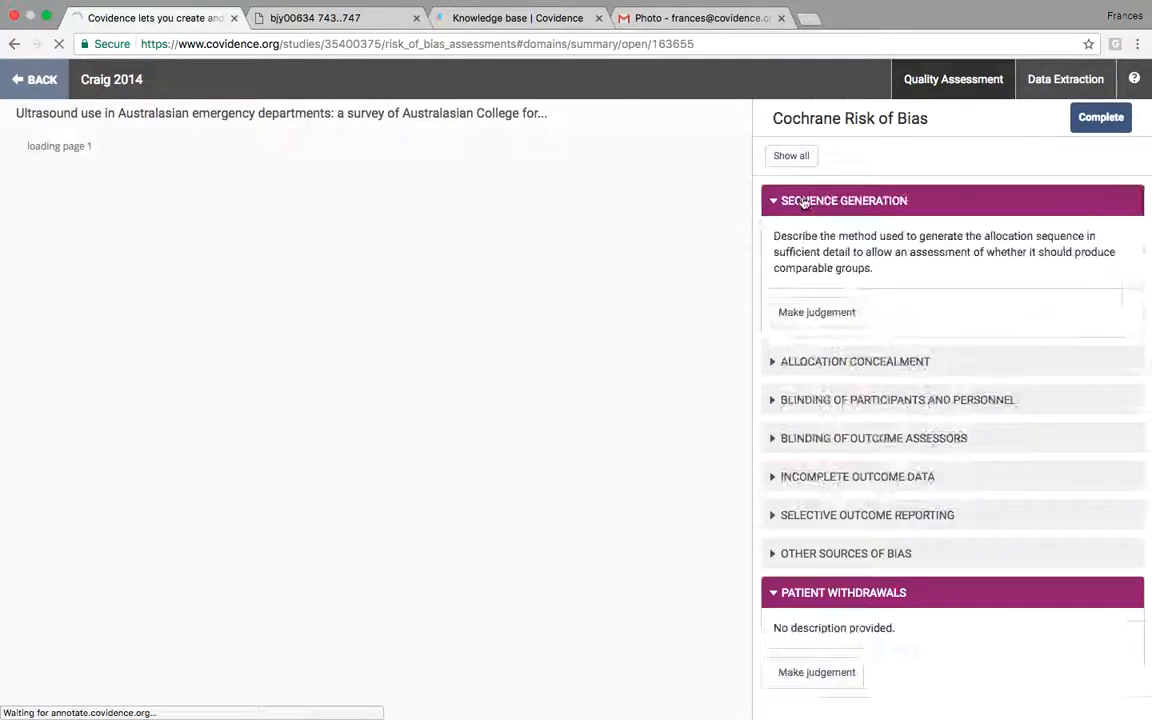
click(817, 312)
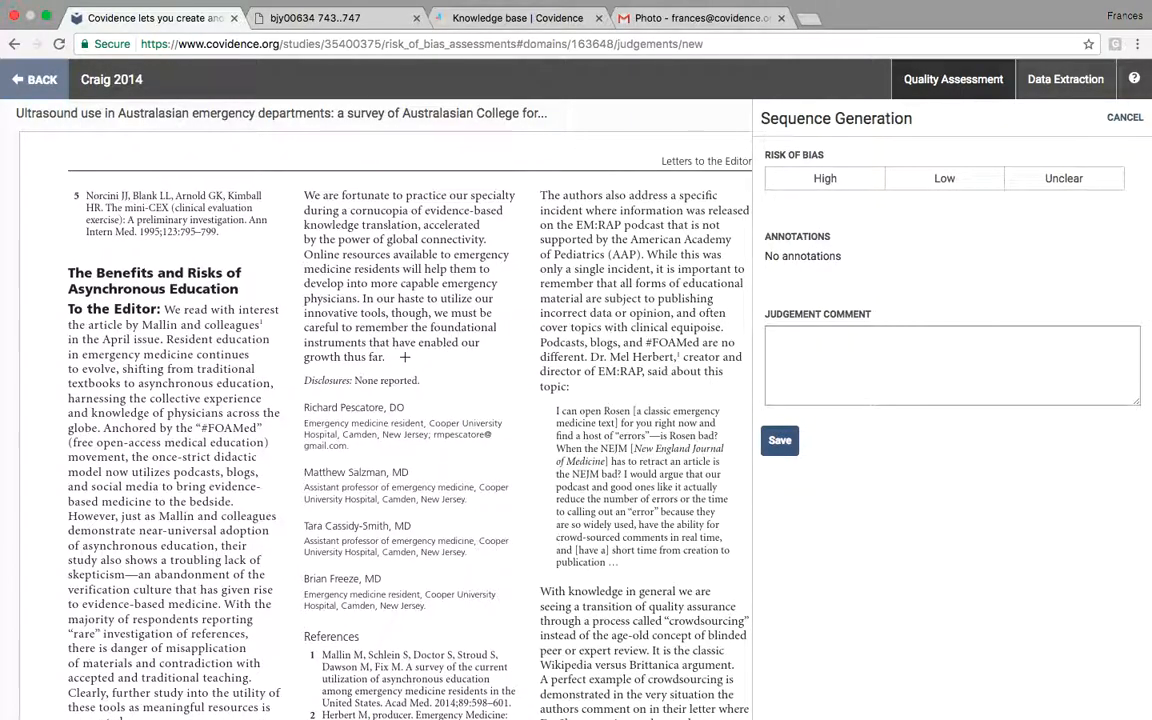
drag(204, 398, 261, 398)
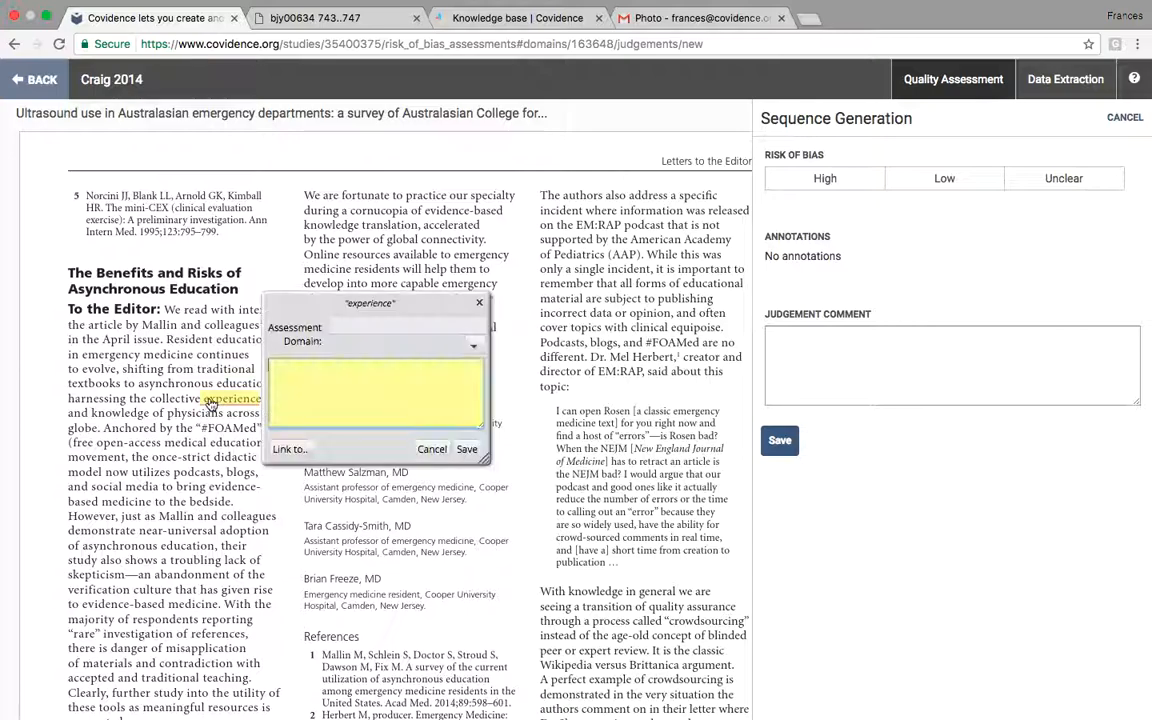
click(472, 345)
click(473, 364)
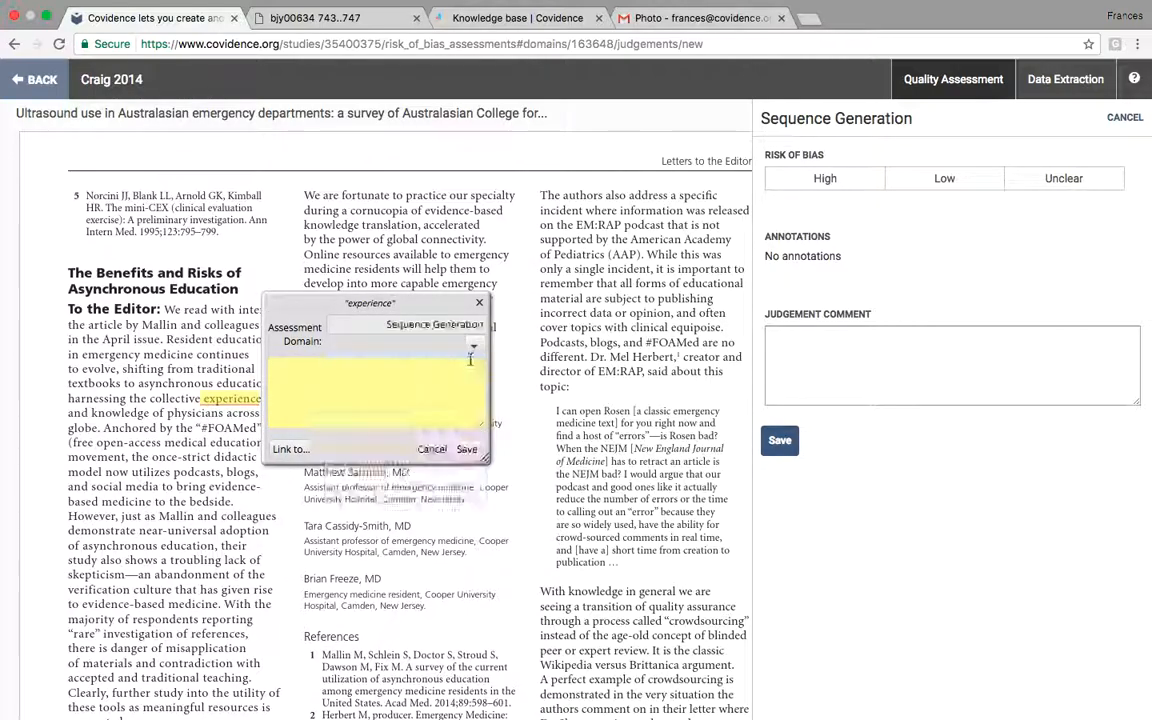
click(466, 450)
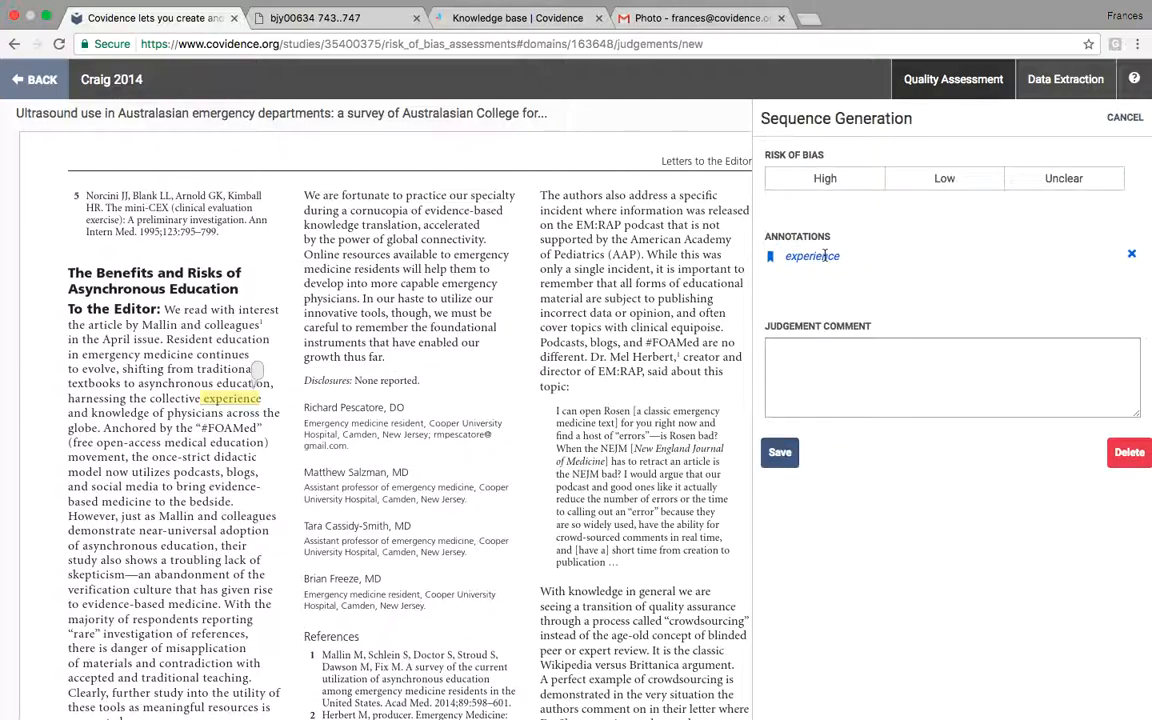
- Enter the judgement comment "comment 1", rate Sequence Generation's risk of bias as High and save the judgement
click(830, 347)
text(comment 1)
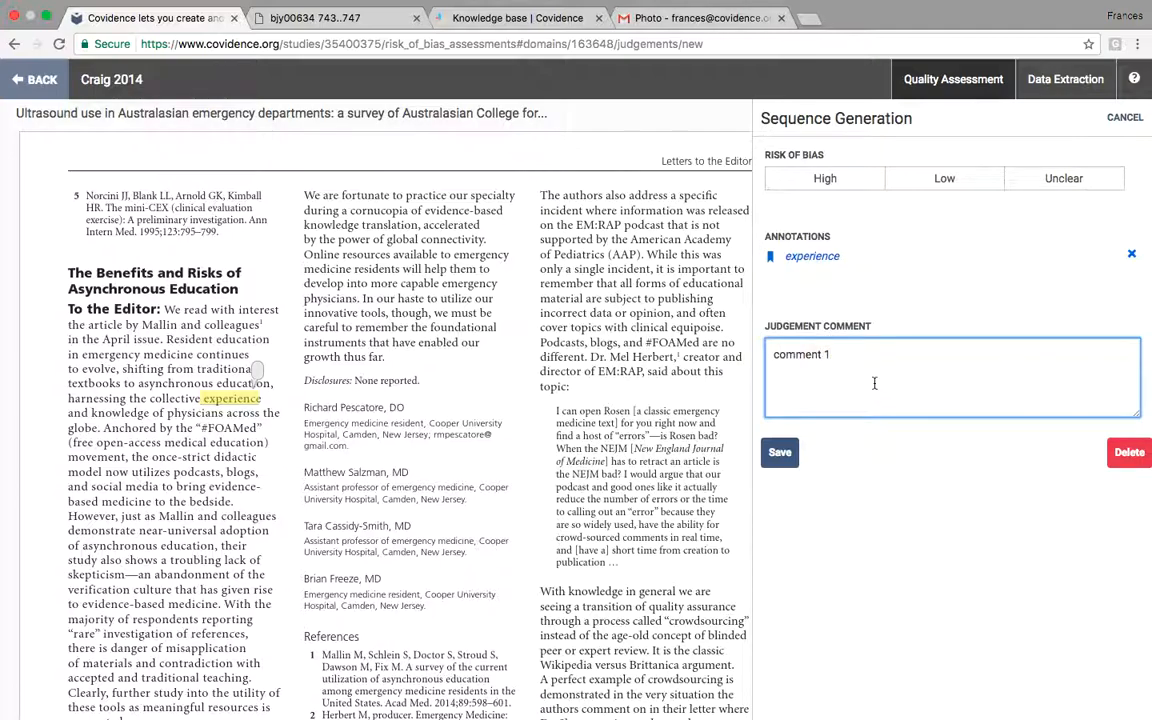
click(823, 182)
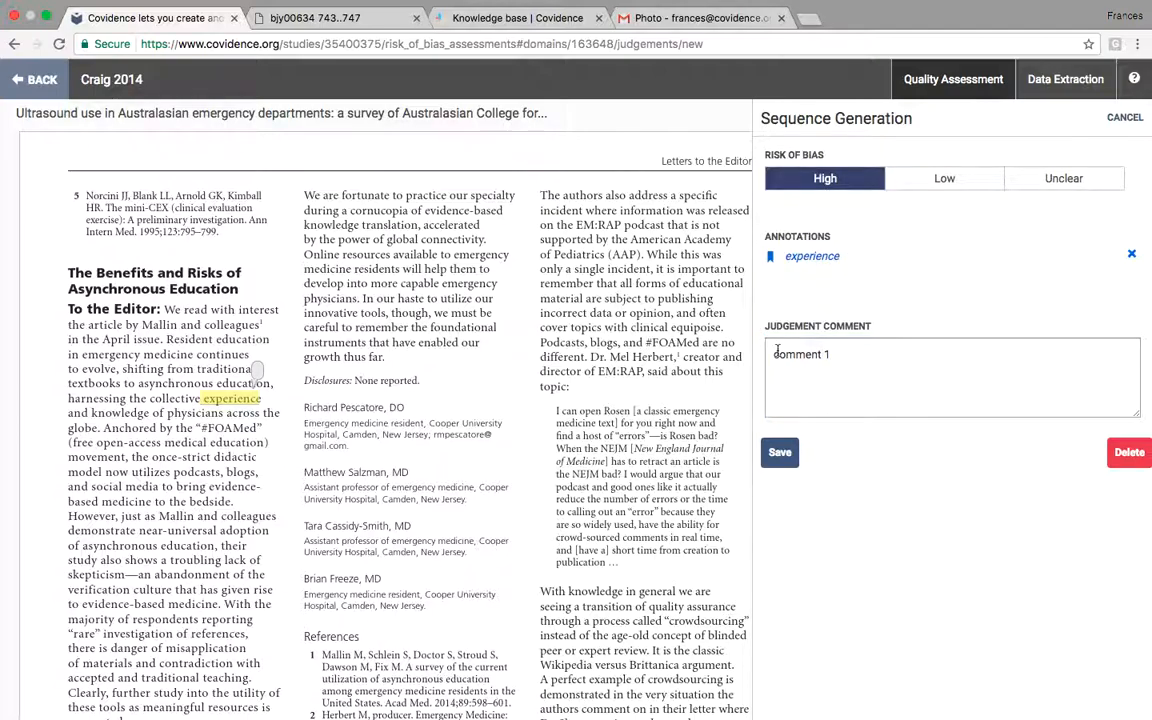
click(782, 453)
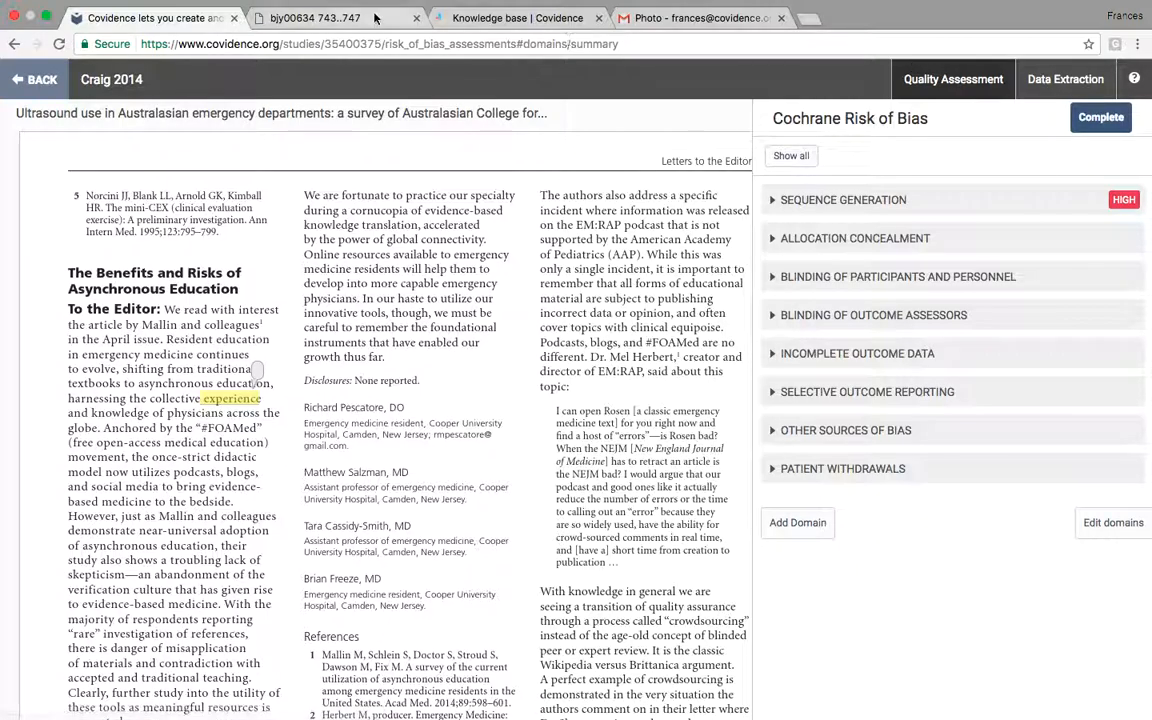
- Return to the Extraction list and start the first reviewer's quality assessment of study #56
click(52, 77)
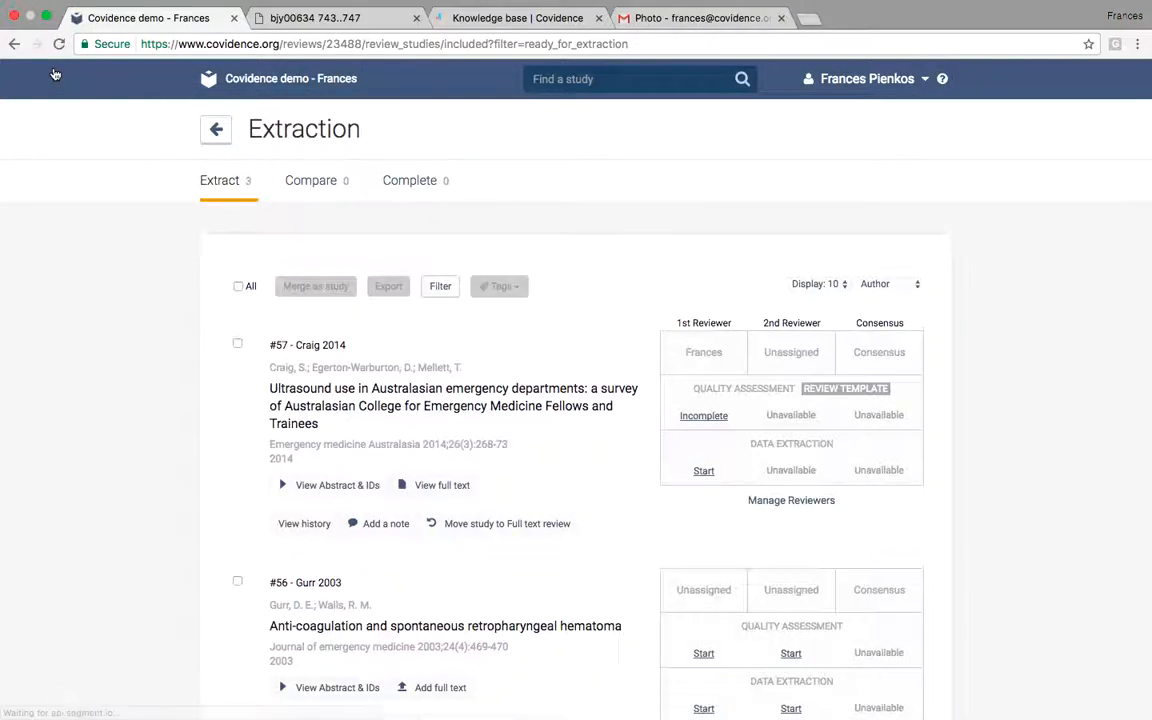
scroll(271, 372, down, 2)
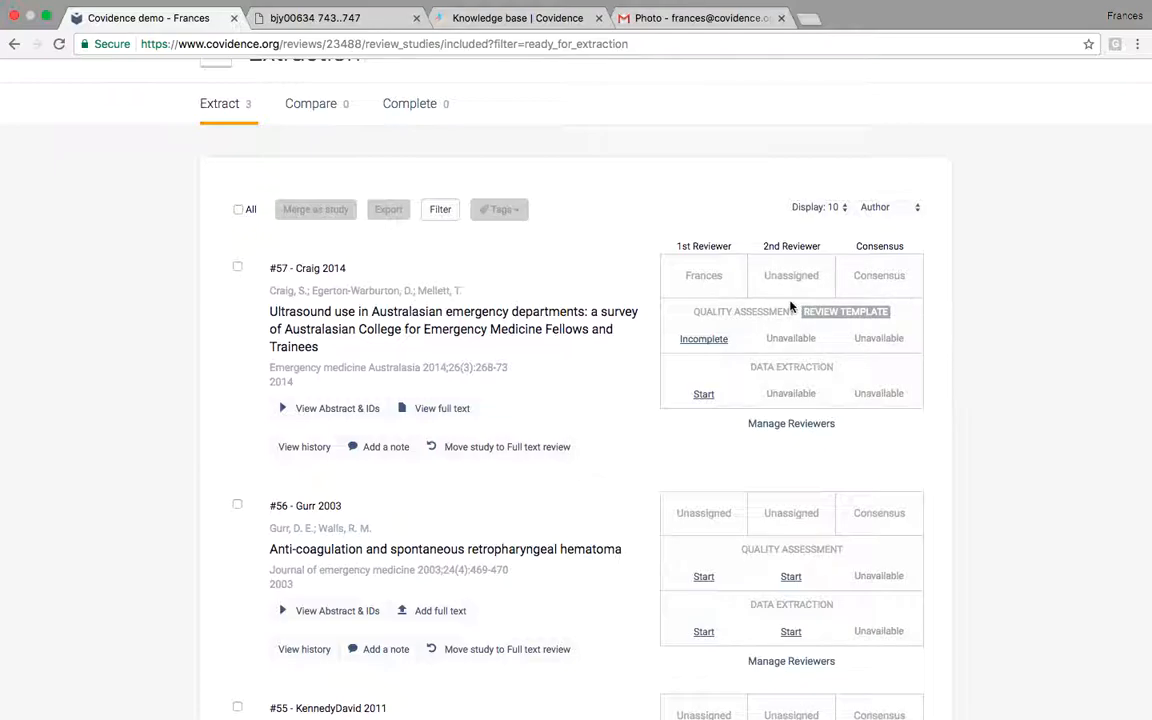
scroll(790, 295, down, 2)
scroll(790, 301, down, 1)
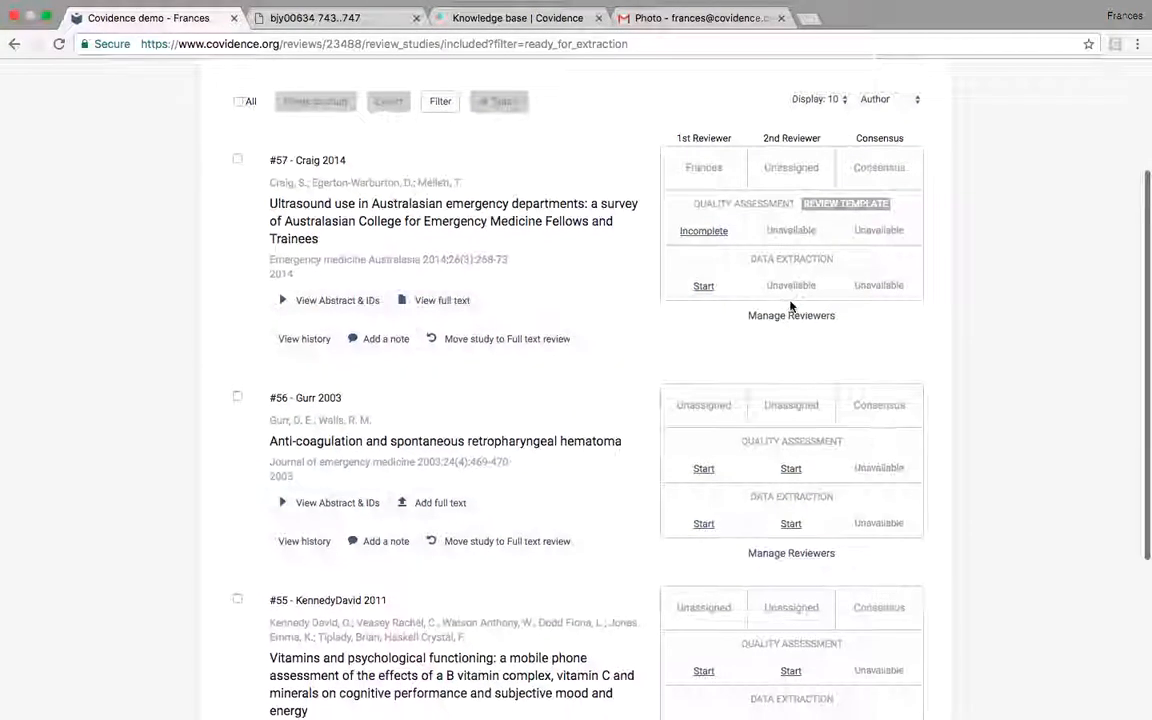
click(704, 469)
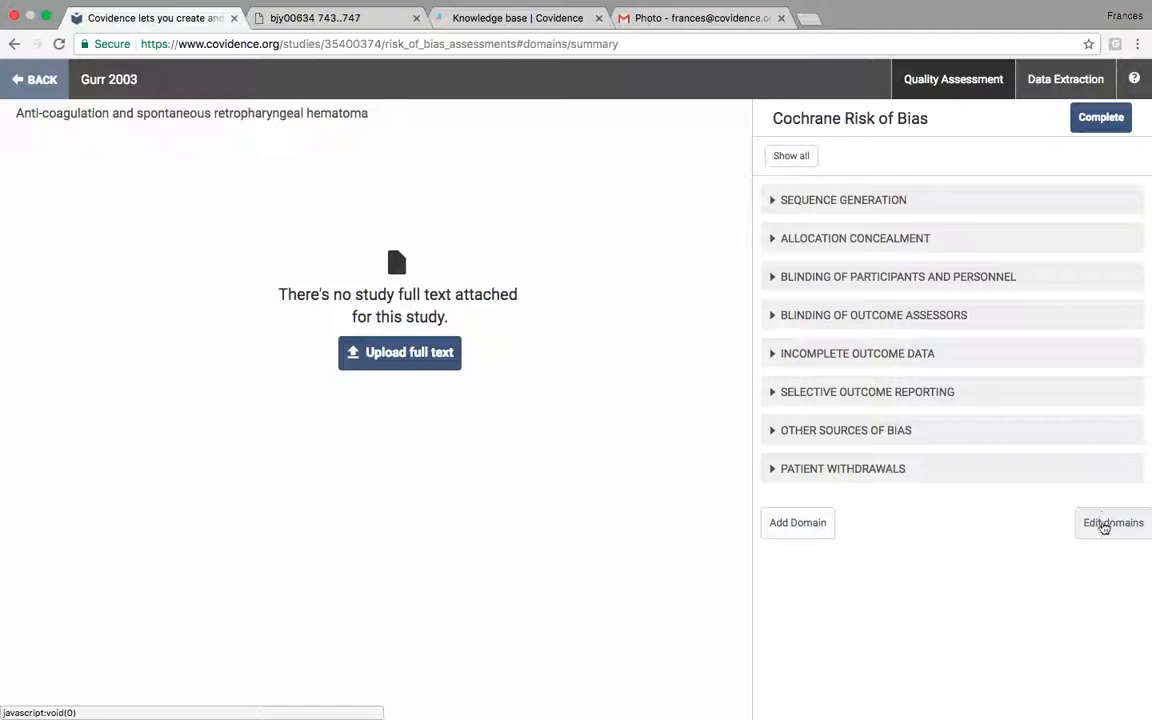
- Add a domain named "Domain 1" to study #56's quality assessment
click(803, 522)
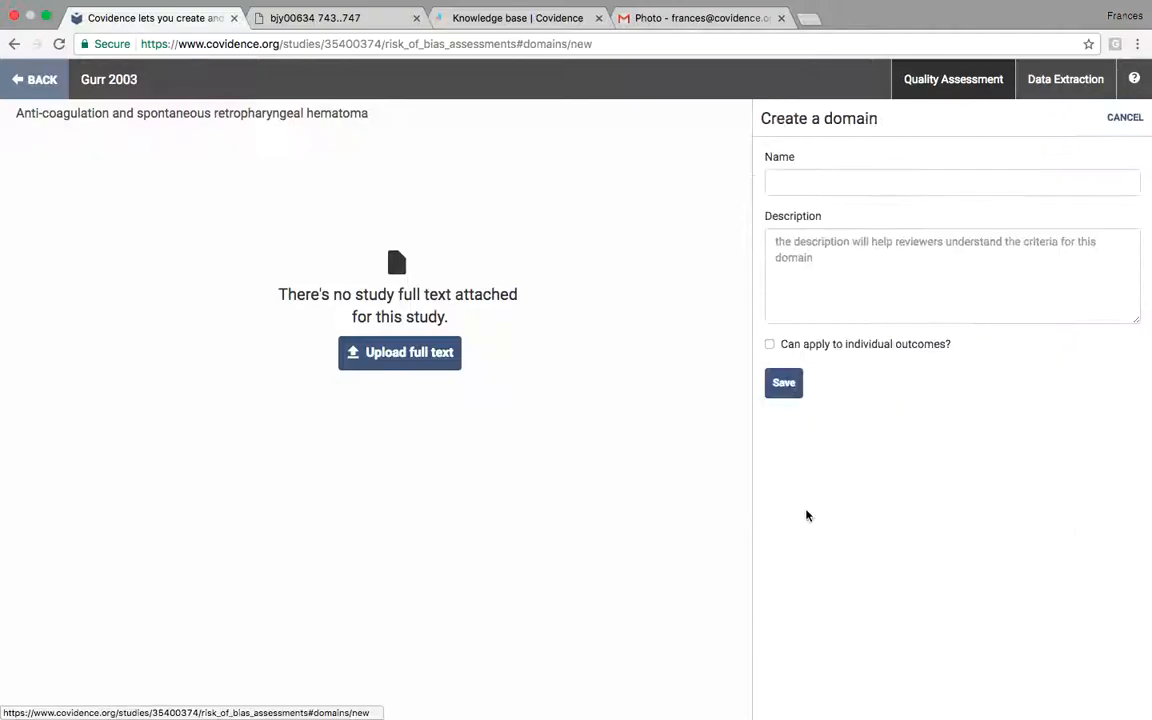
click(841, 192)
text(Domain 1)
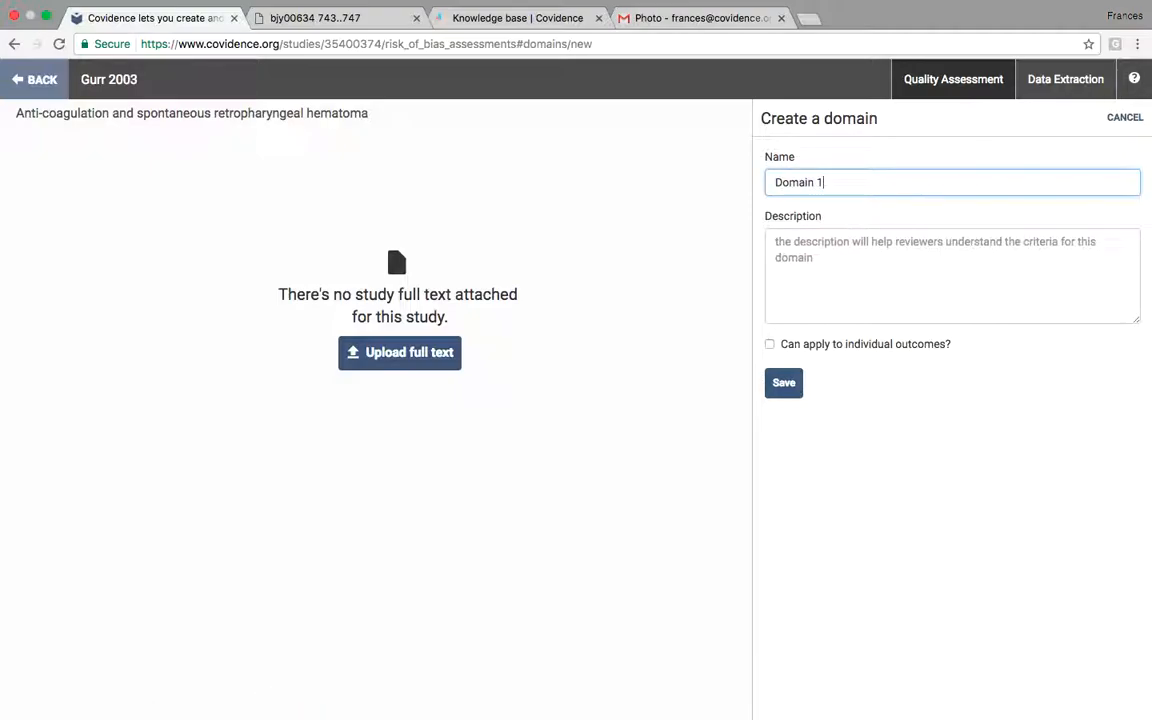
click(784, 382)
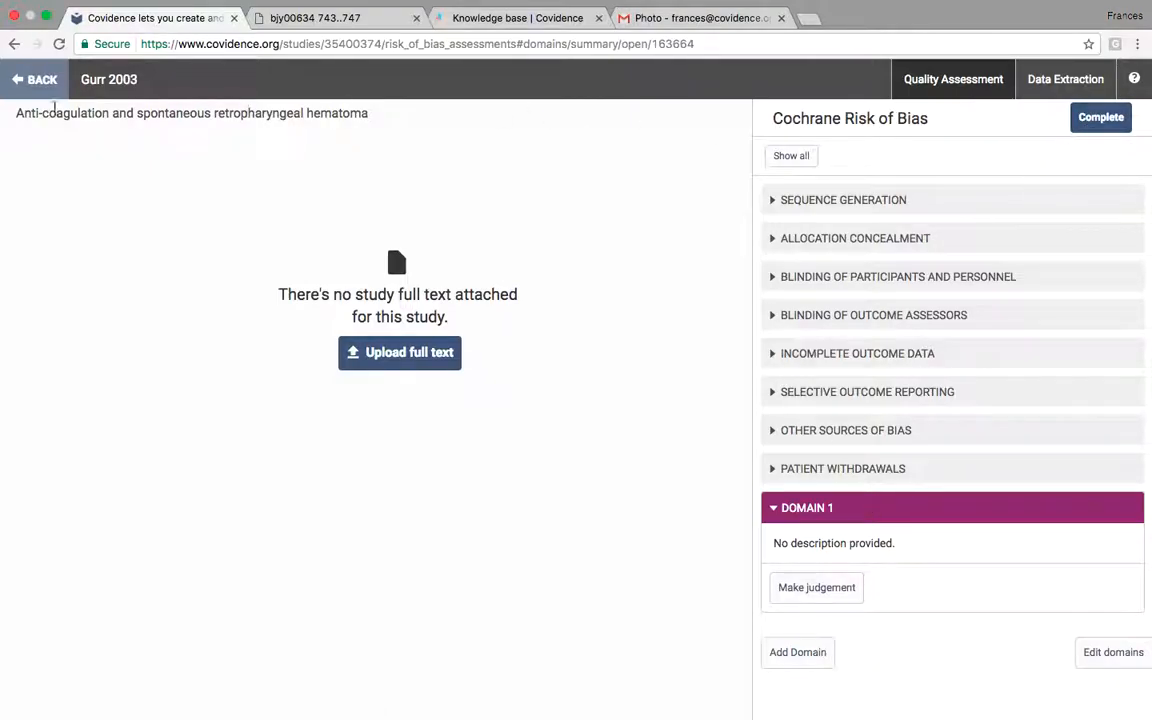
- Reopen study #57's quality assessment and delete its Patient withdrawals domain
click(34, 84)
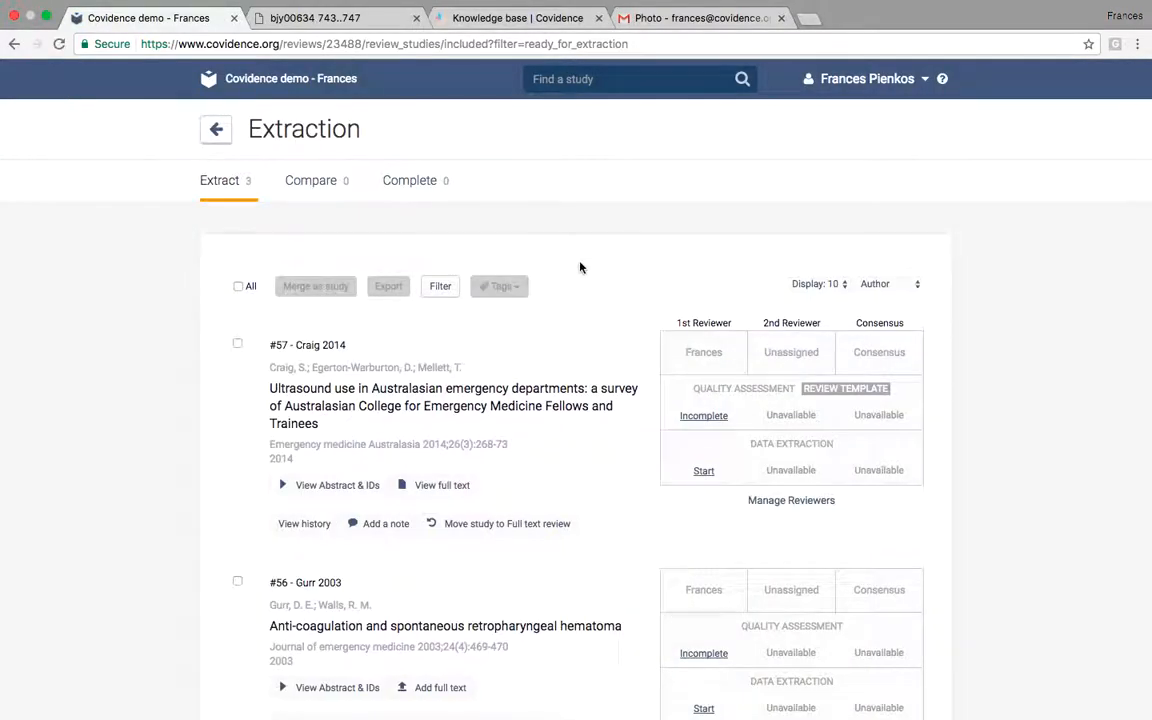
click(718, 416)
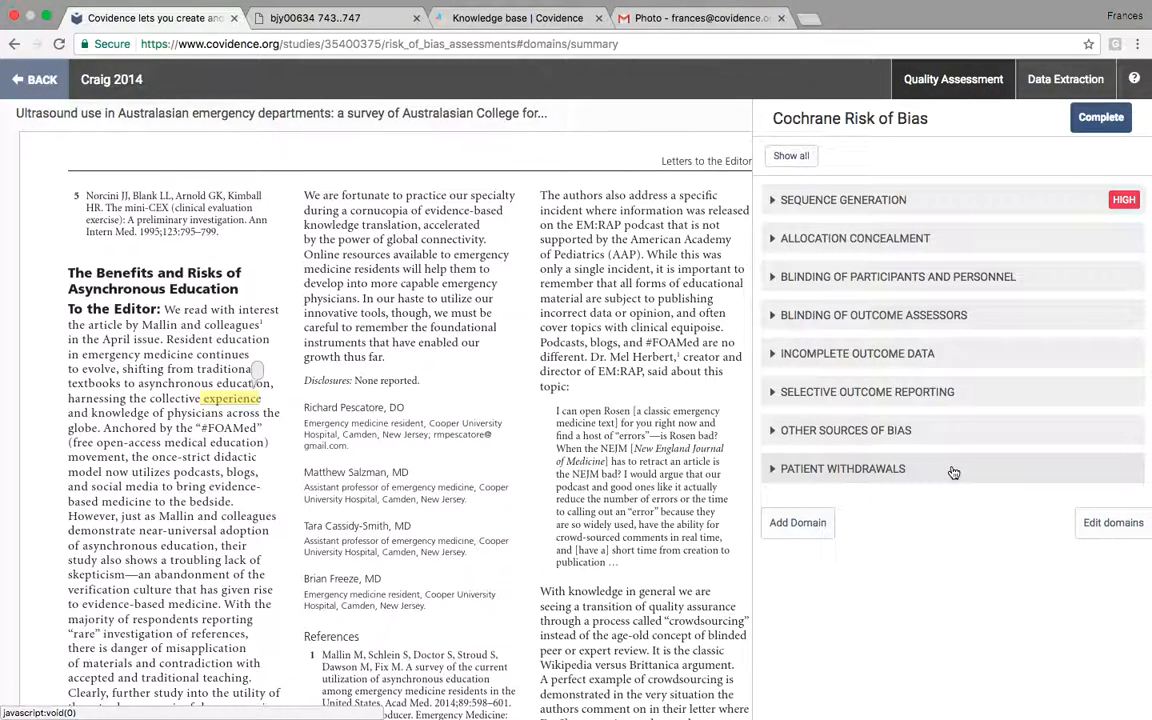
click(1110, 524)
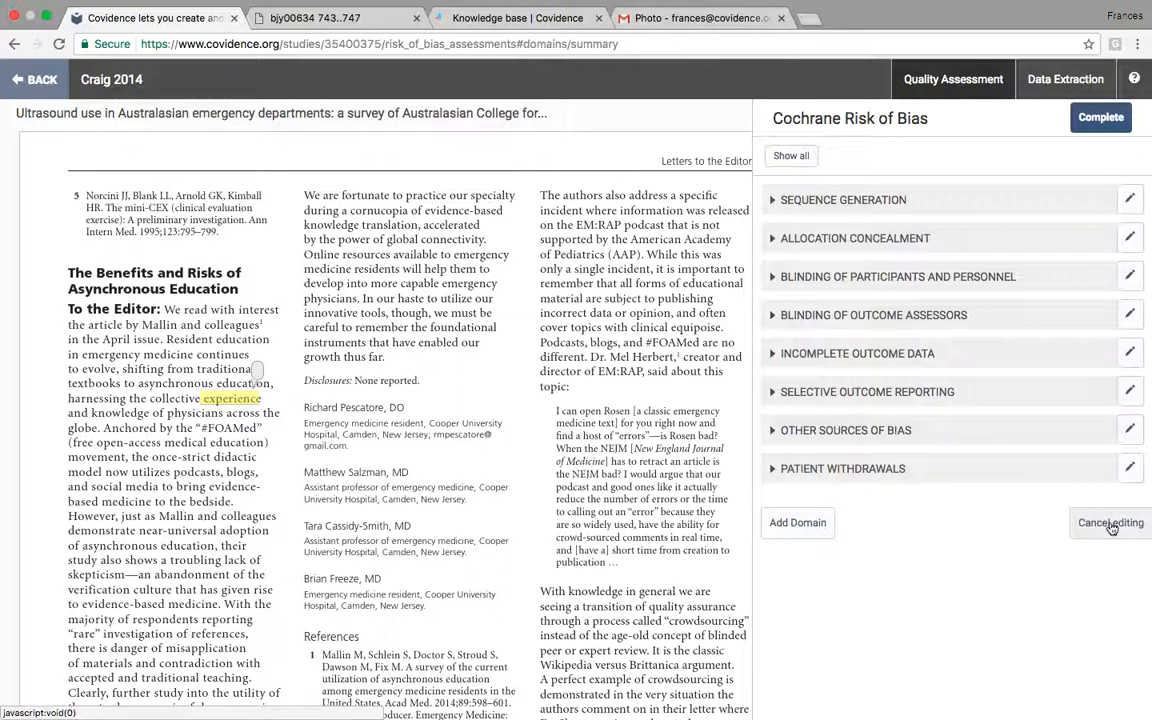
click(1128, 468)
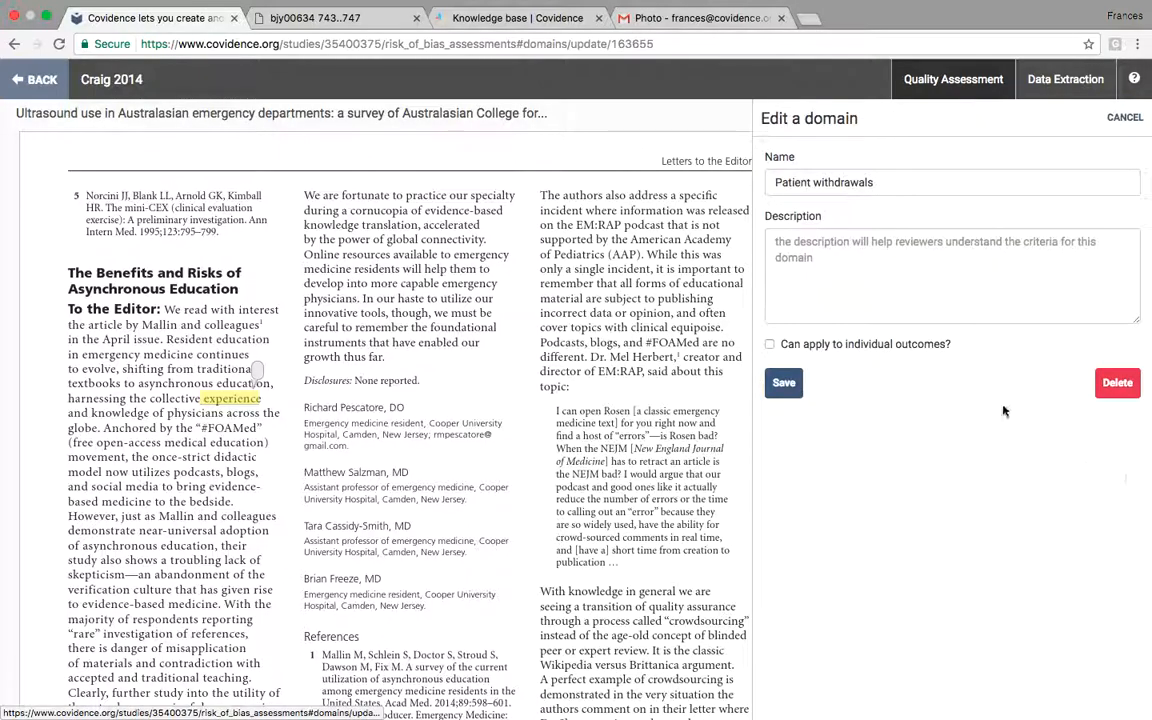
click(1115, 383)
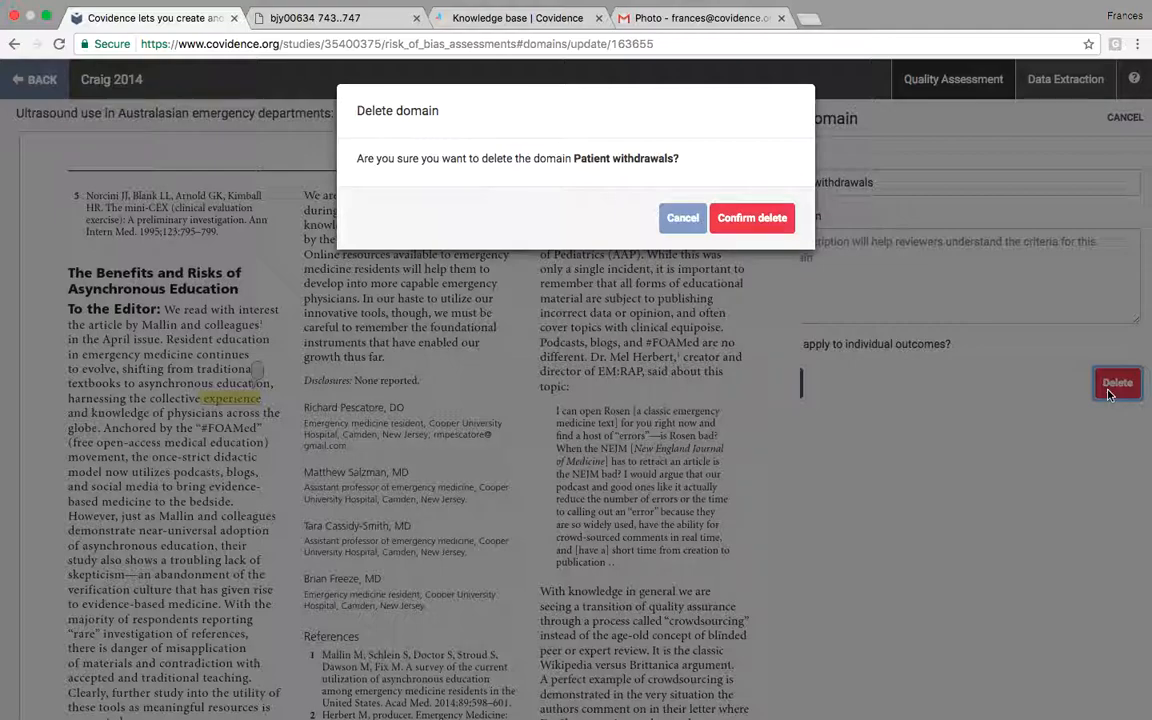
click(765, 220)
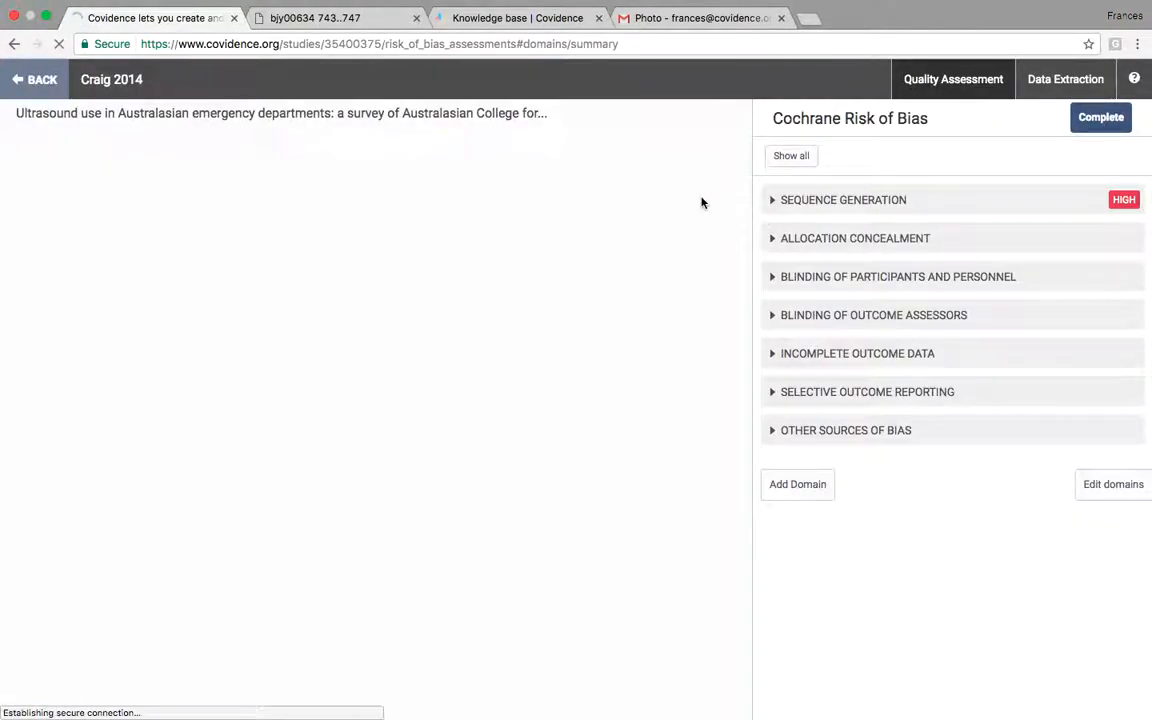
- Check the list of domains in study #56's quality assessment and return to the Extraction list
click(50, 81)
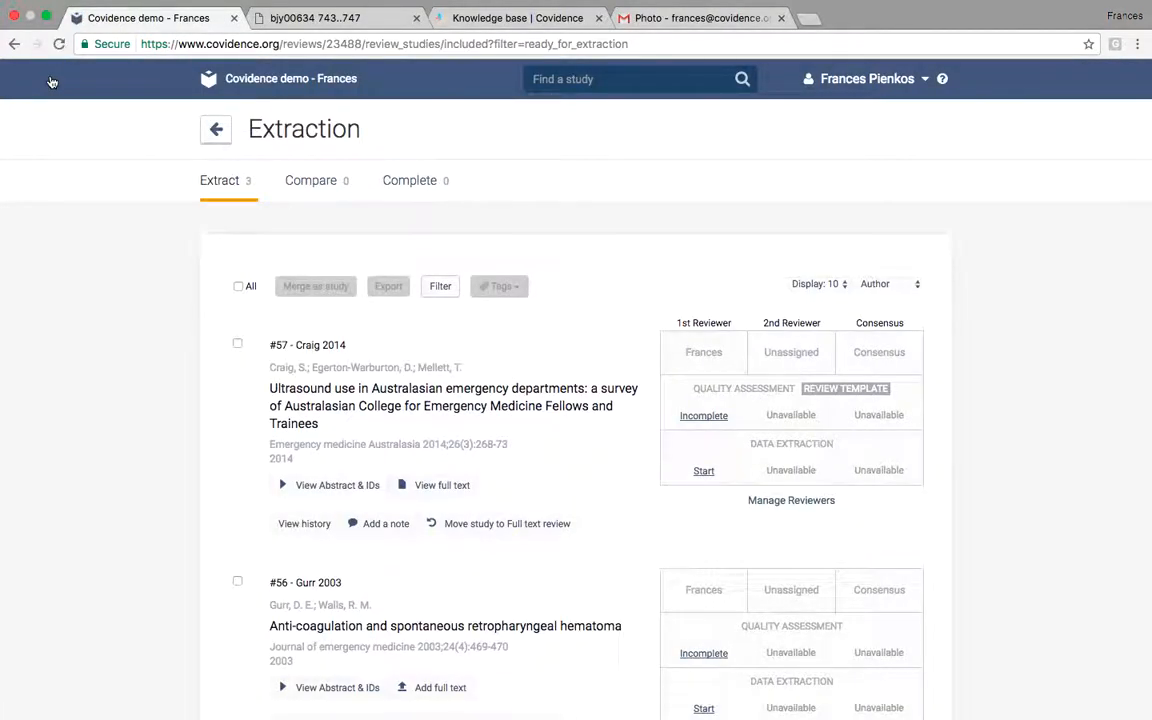
scroll(600, 450, down, 2)
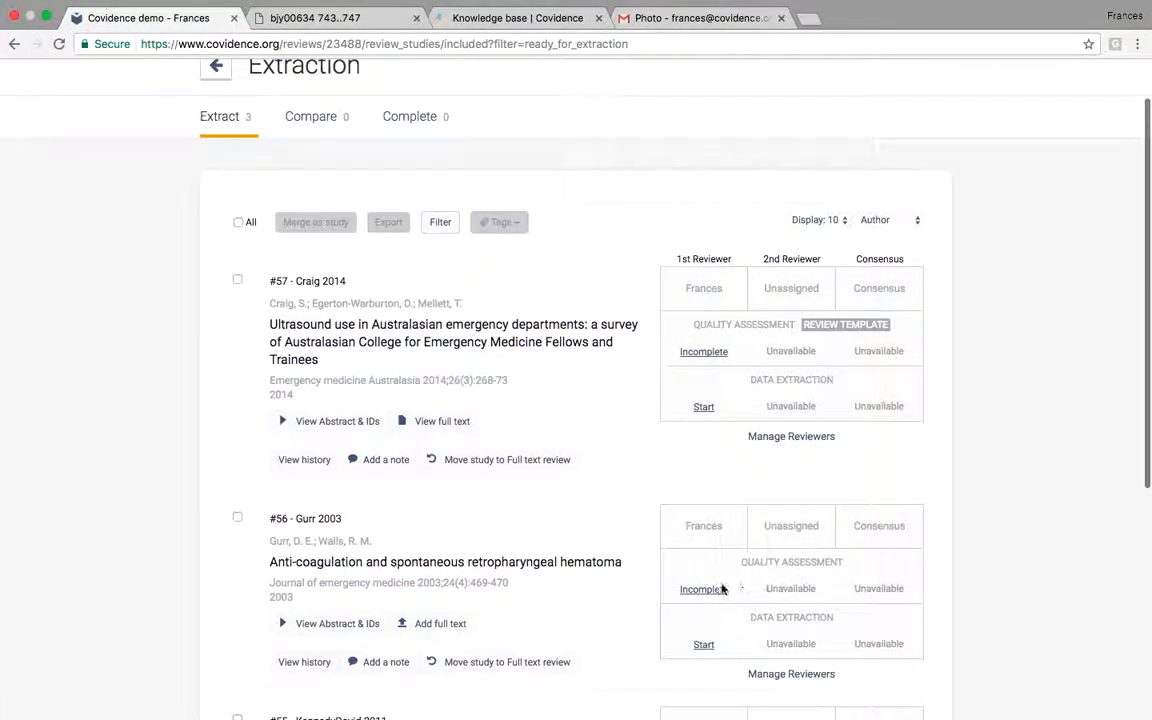
click(707, 590)
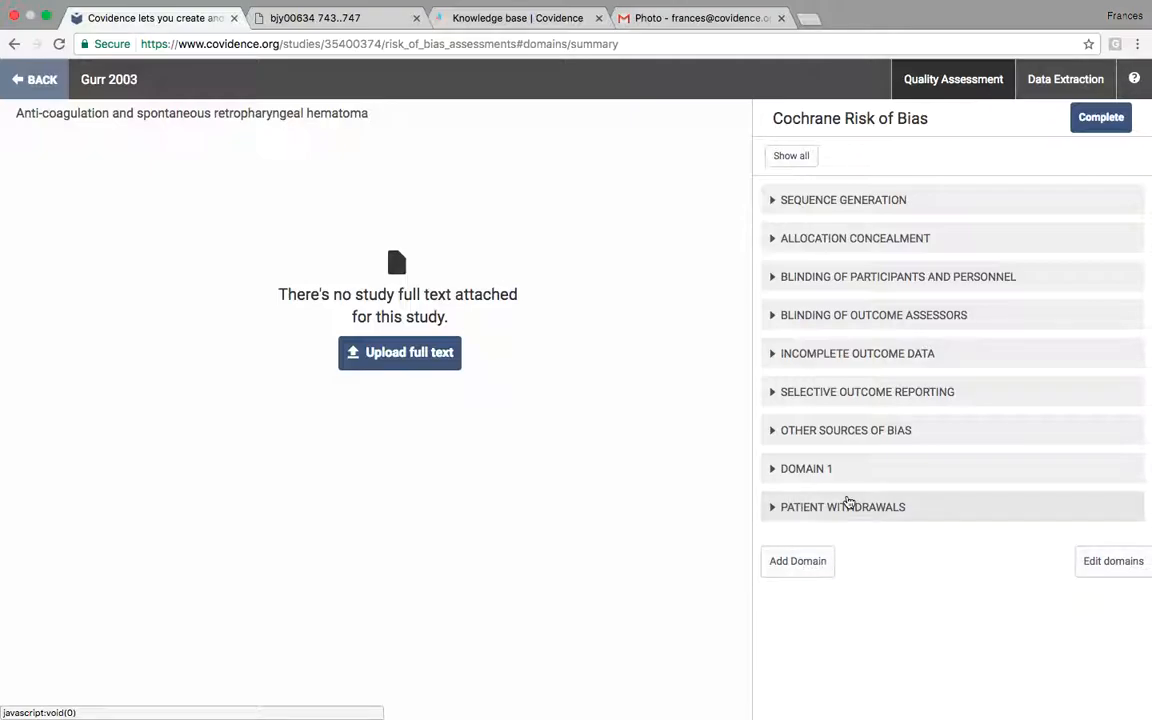
click(40, 80)
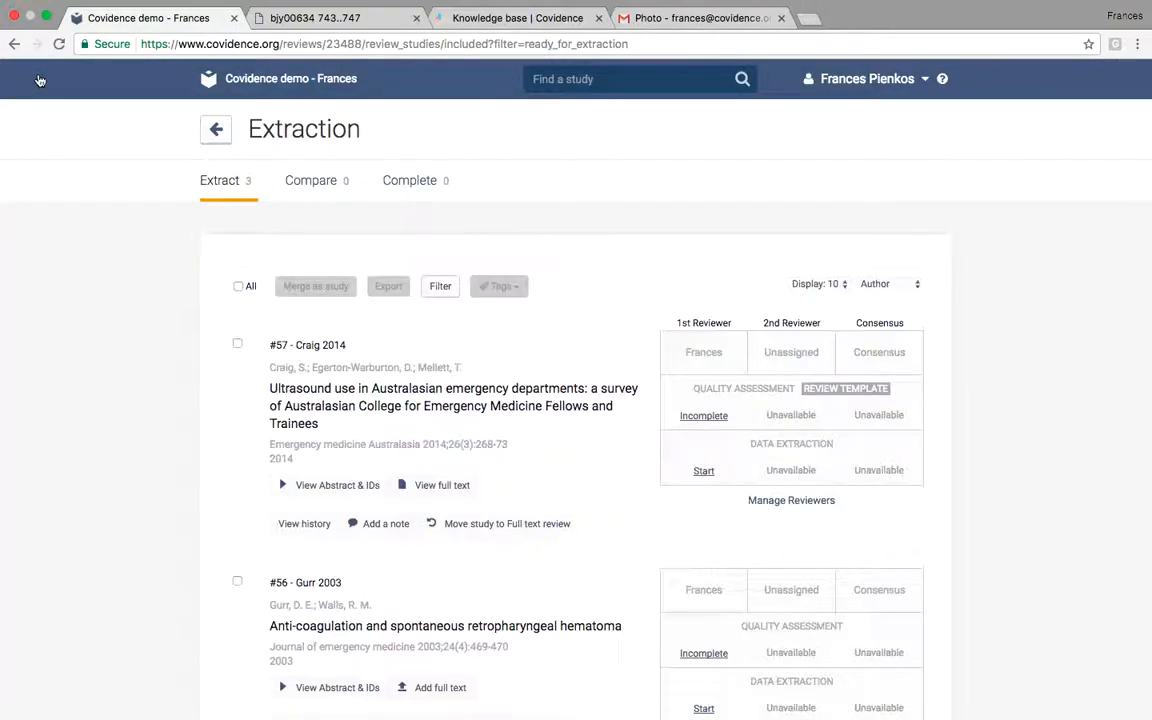
- Start the first reviewer's data extraction for study #57 and look through its summary sections
scroll(131, 226, down, 1)
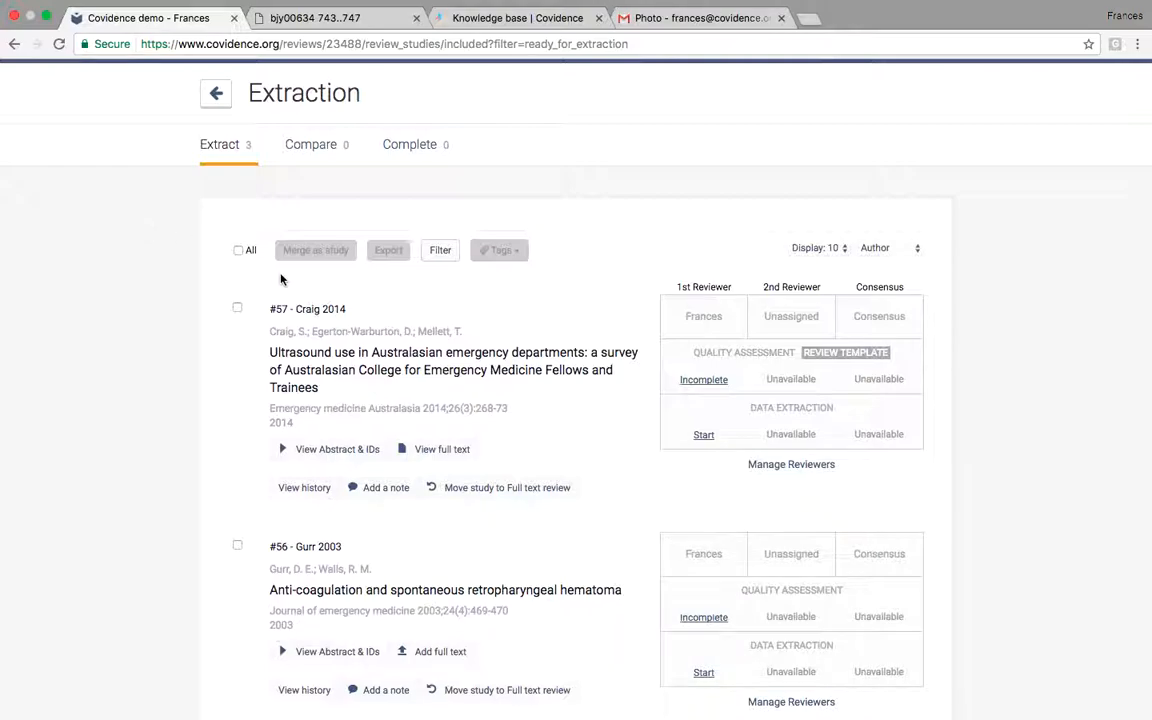
scroll(281, 279, down, 3)
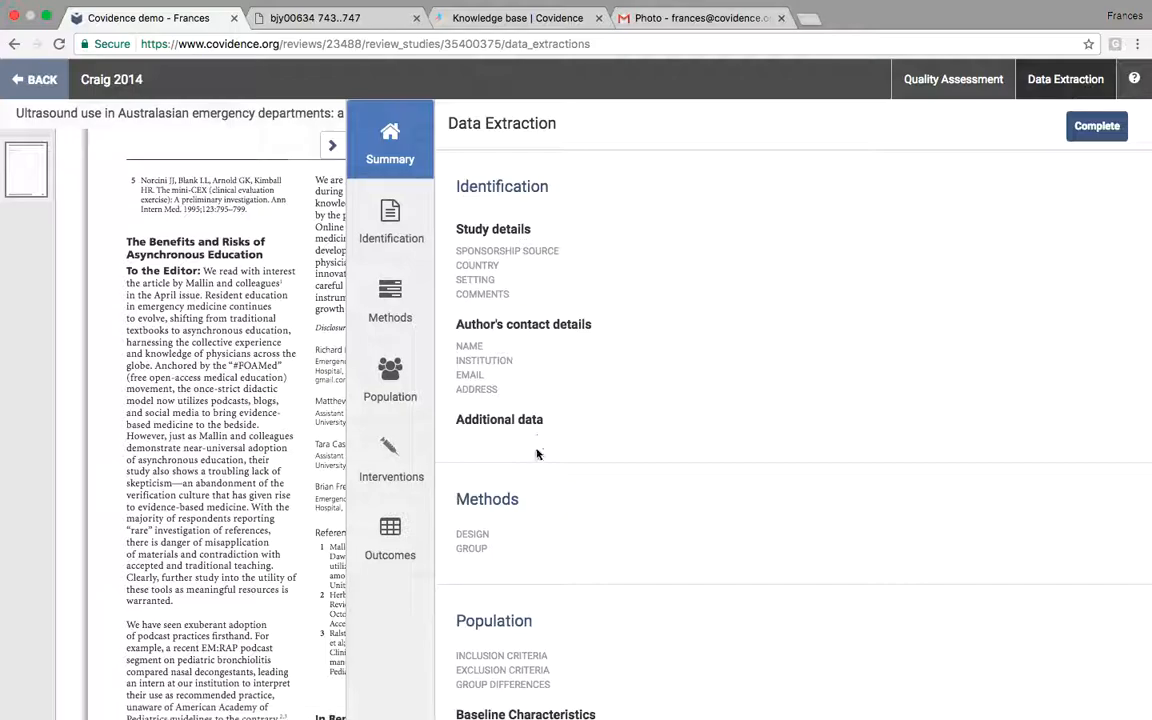
scroll(537, 453, down, 5)
scroll(537, 453, down, 2)
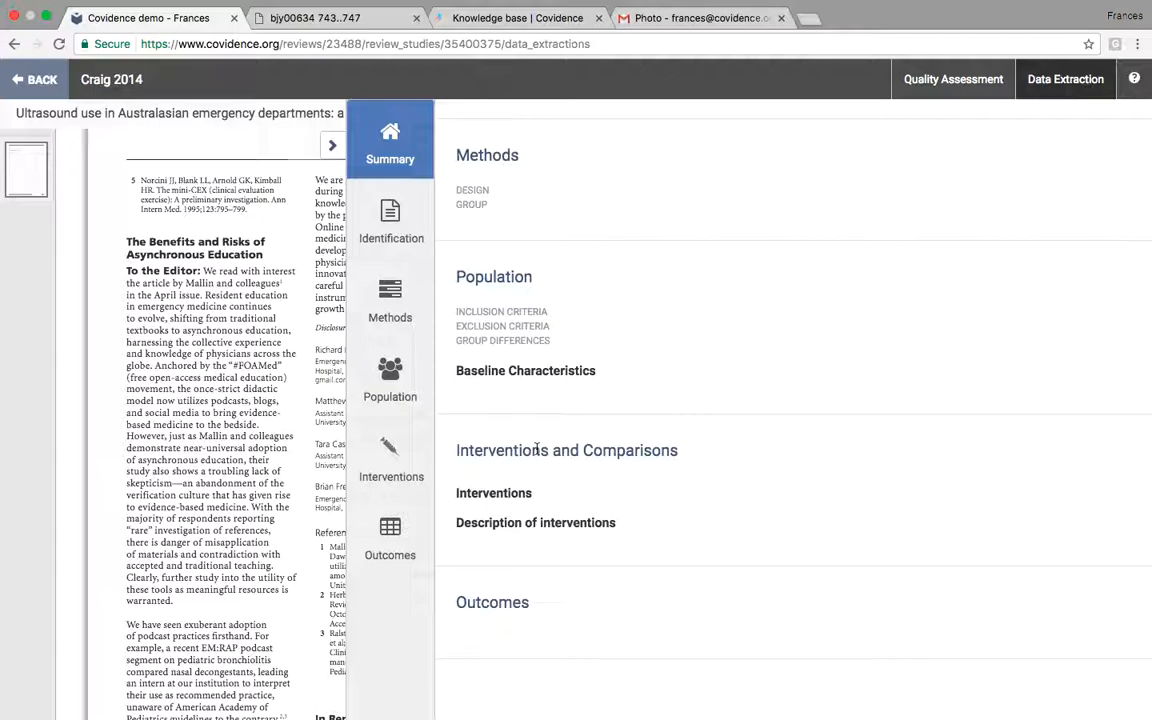
- Add an additional field labelled "Year" to the Identification section of the study's data extraction
click(391, 215)
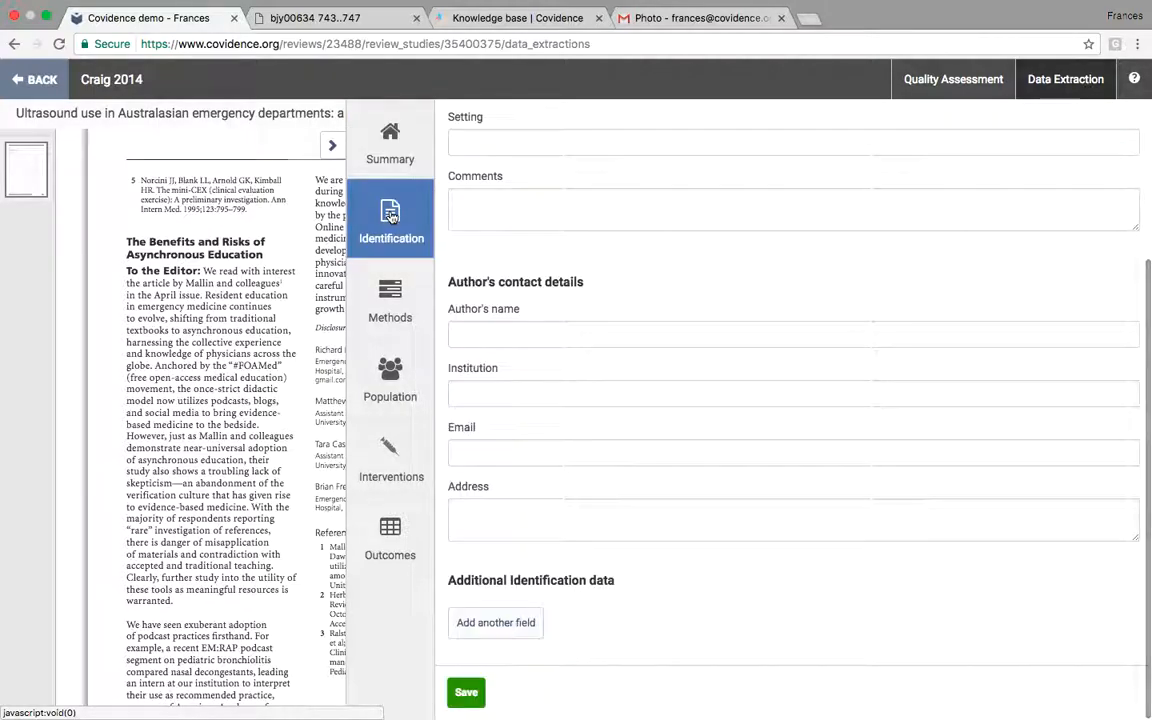
scroll(627, 242, up, 4)
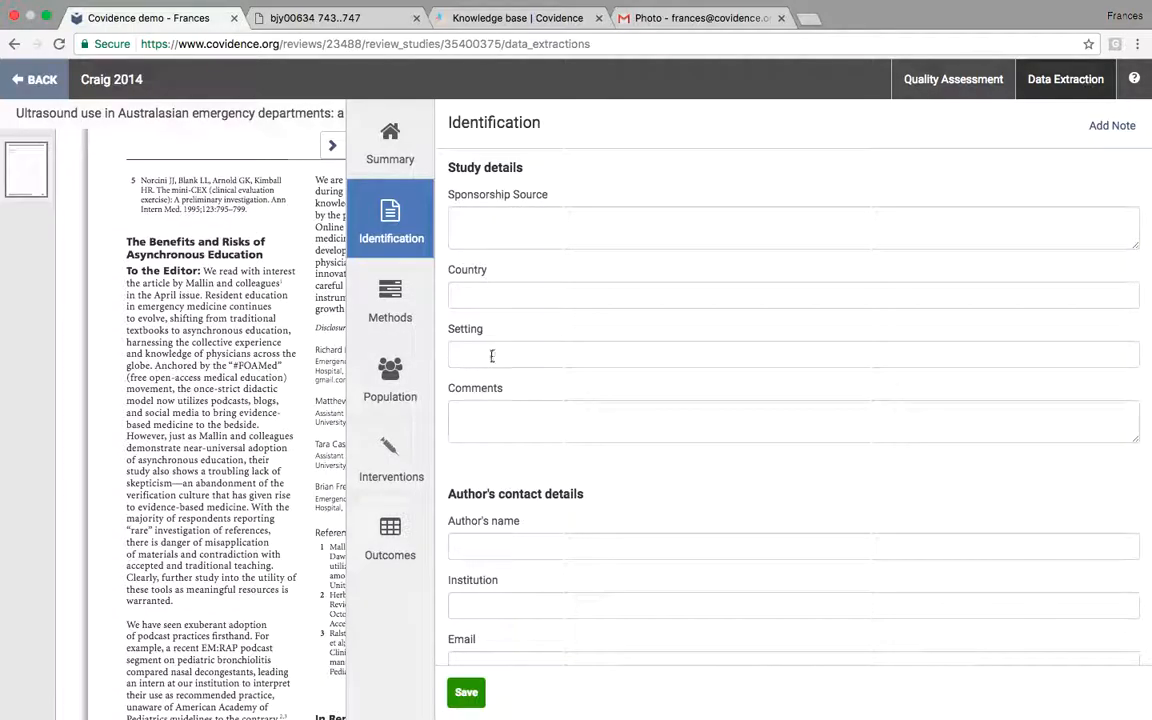
scroll(491, 356, down, 4)
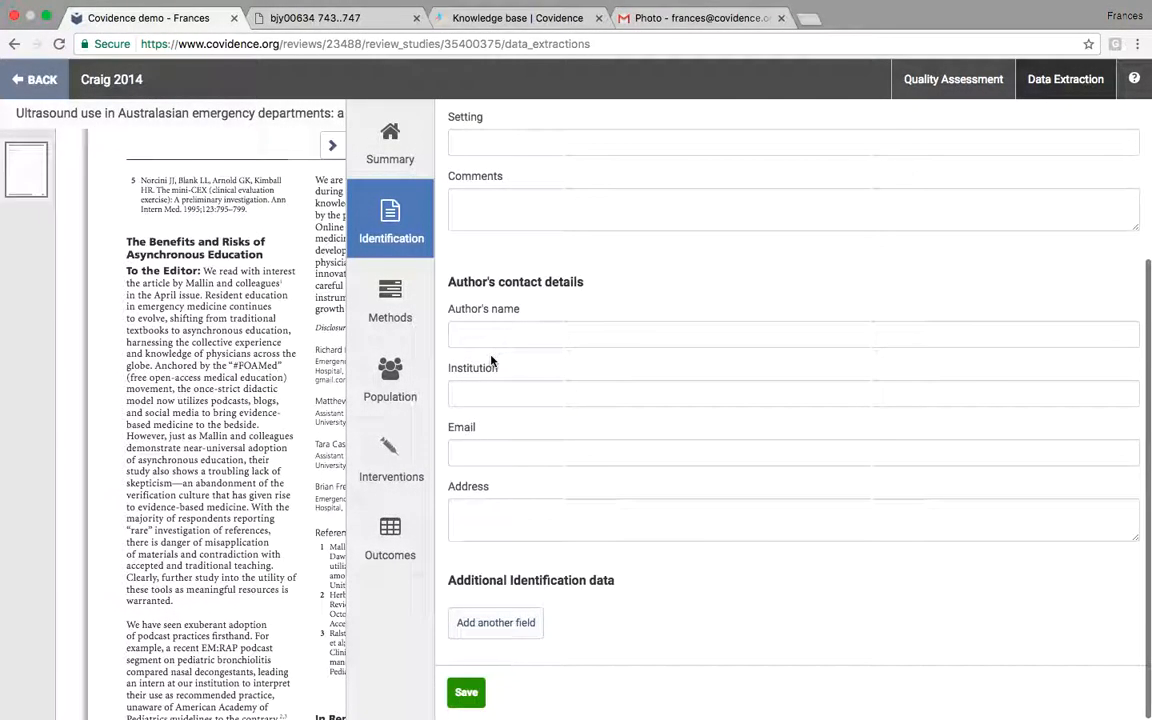
click(510, 622)
click(509, 621)
text(Yes)
text(r)
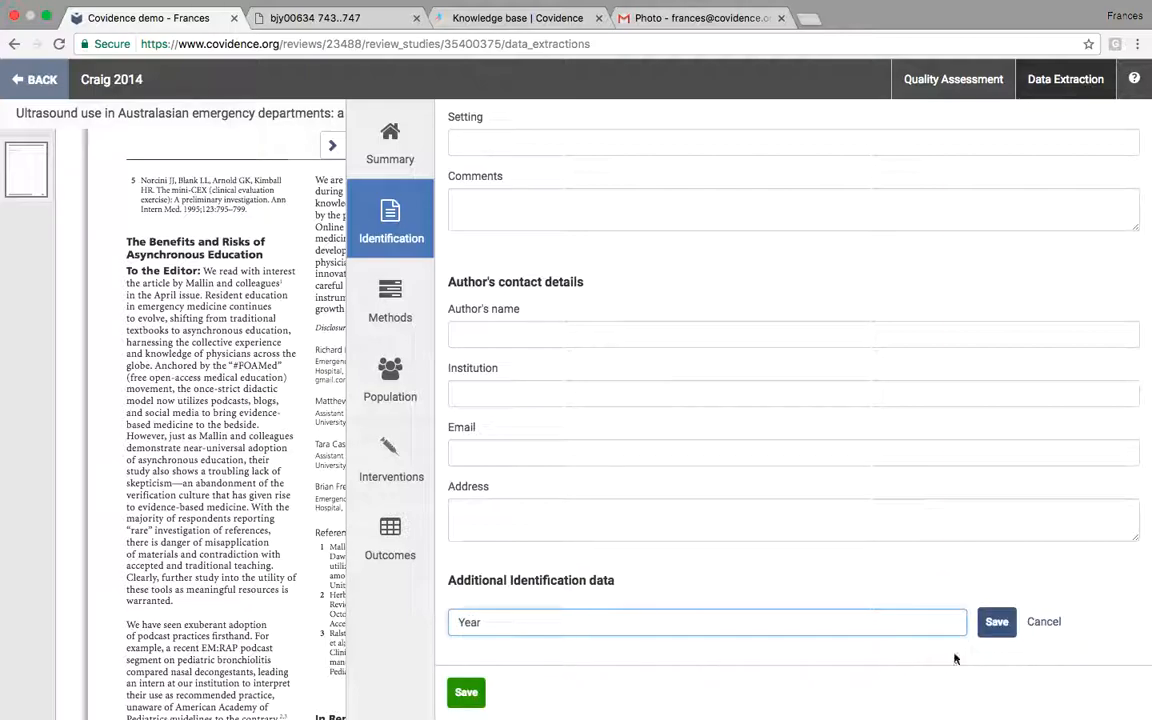
click(997, 621)
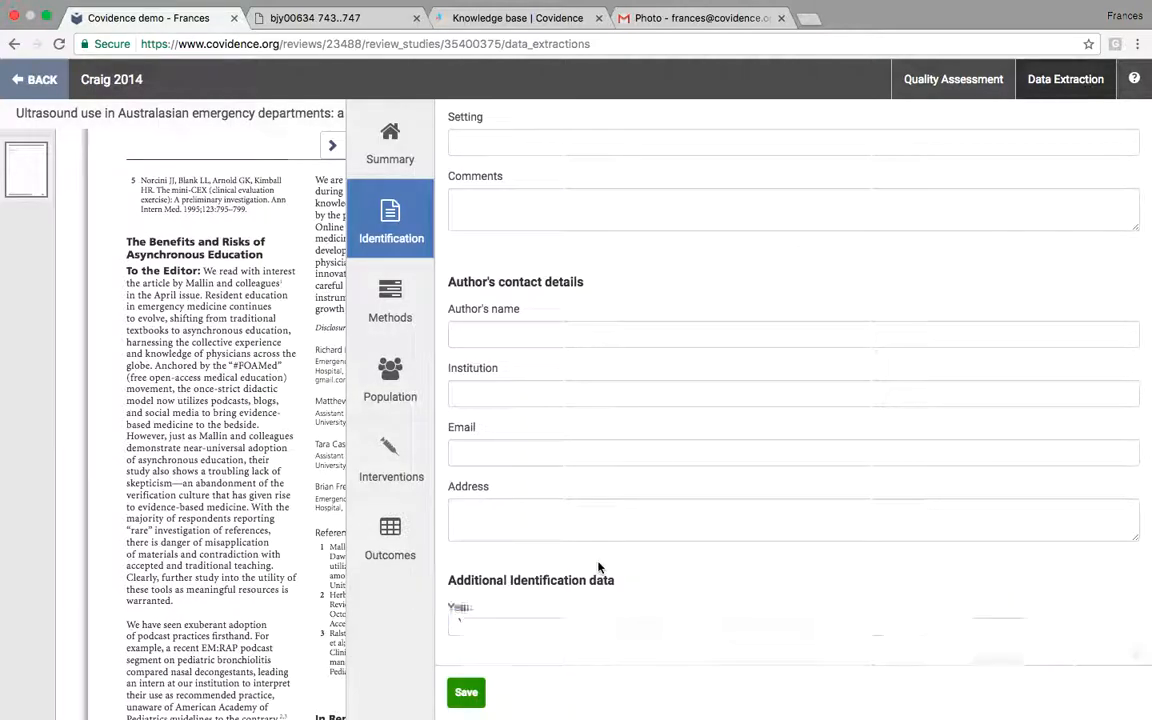
- Enter 2016 in the Year field and save the Identification section
click(535, 632)
text(2016)
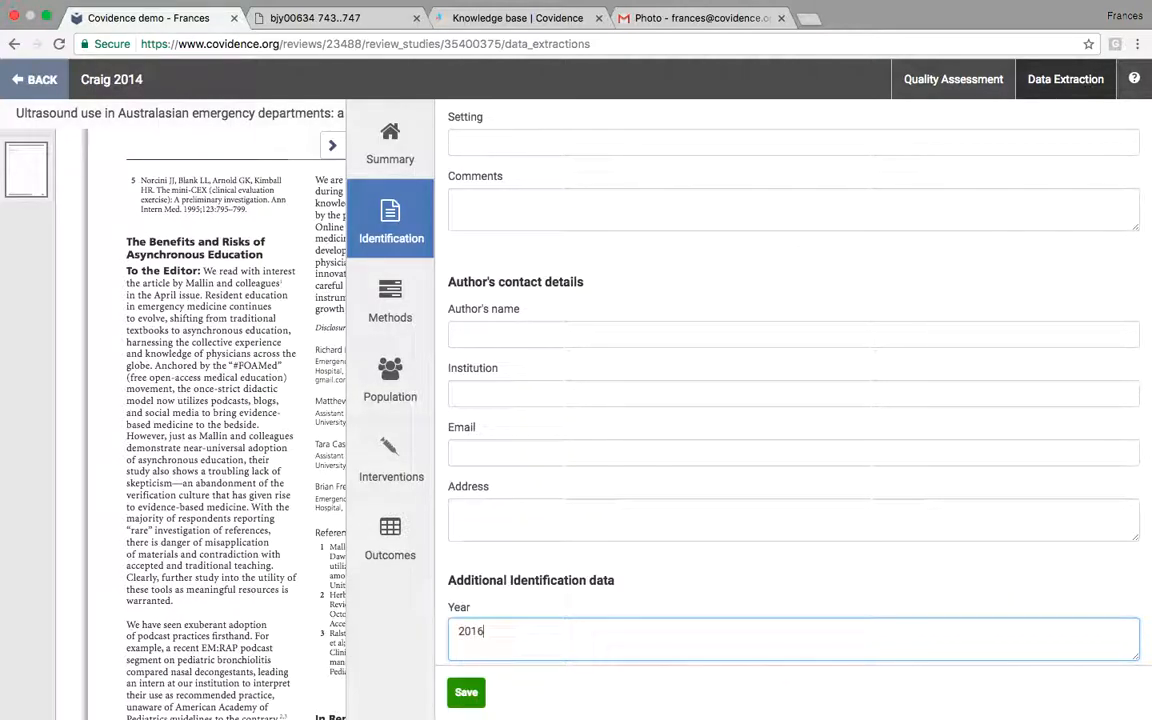
click(464, 692)
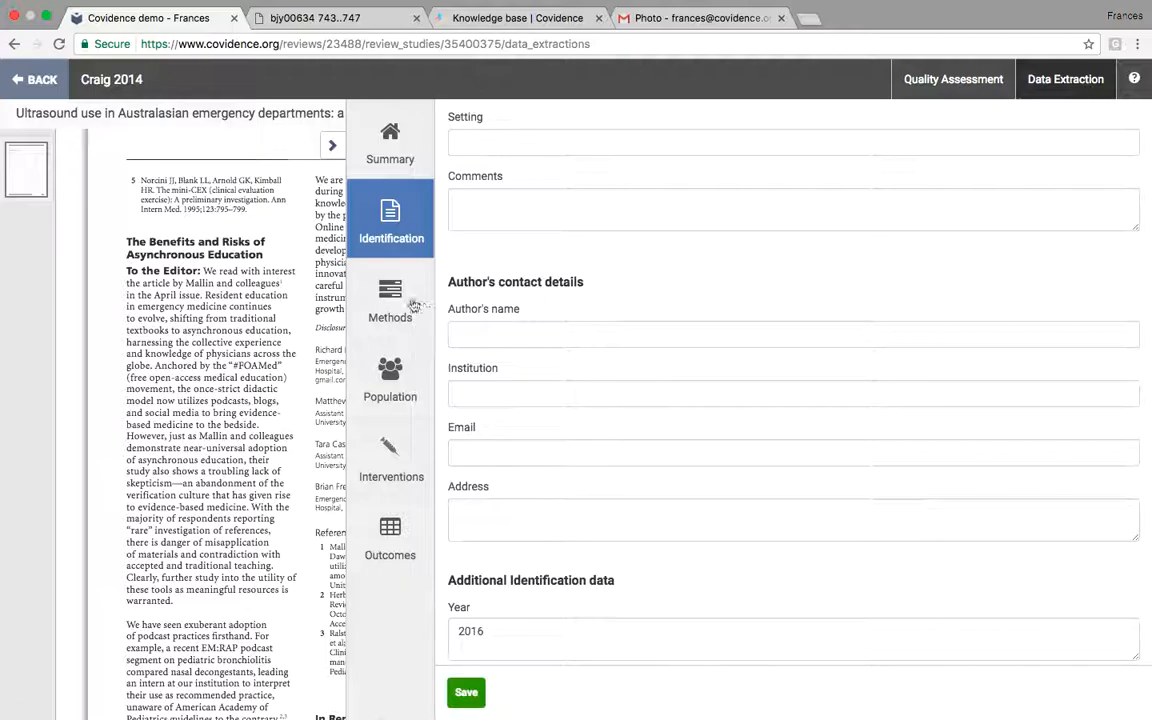
- Set the study design in the Methods section to Other and open a blank additional field
click(375, 280)
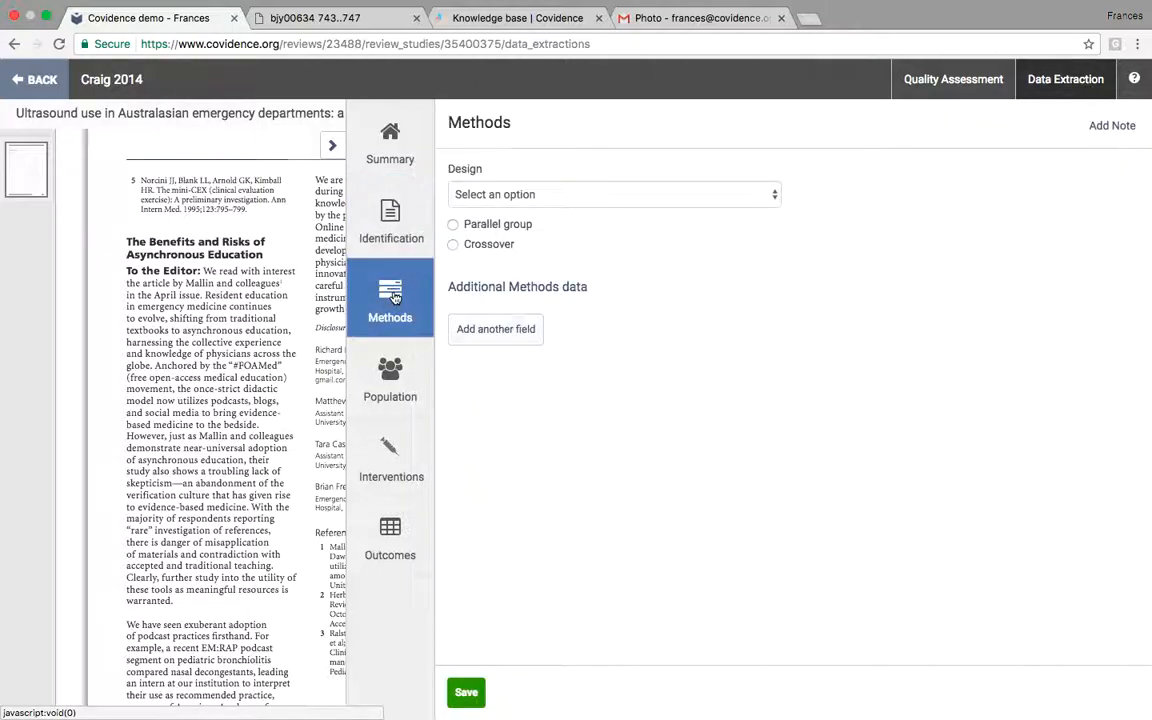
click(484, 196)
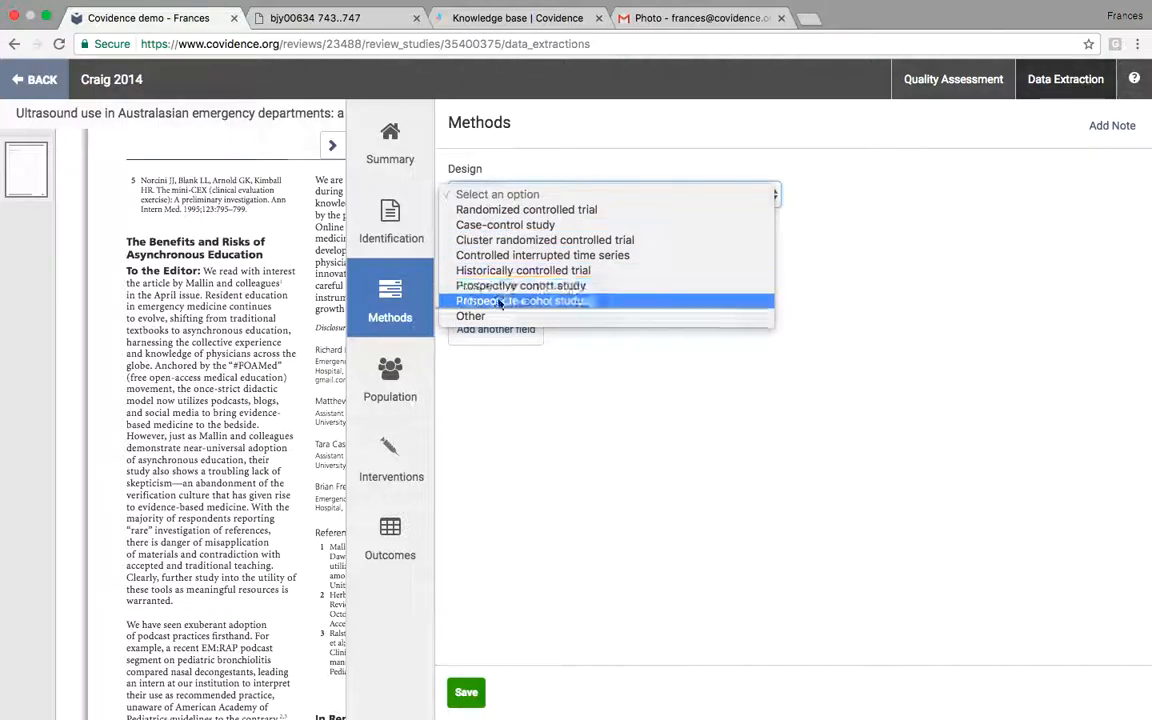
click(470, 315)
click(853, 193)
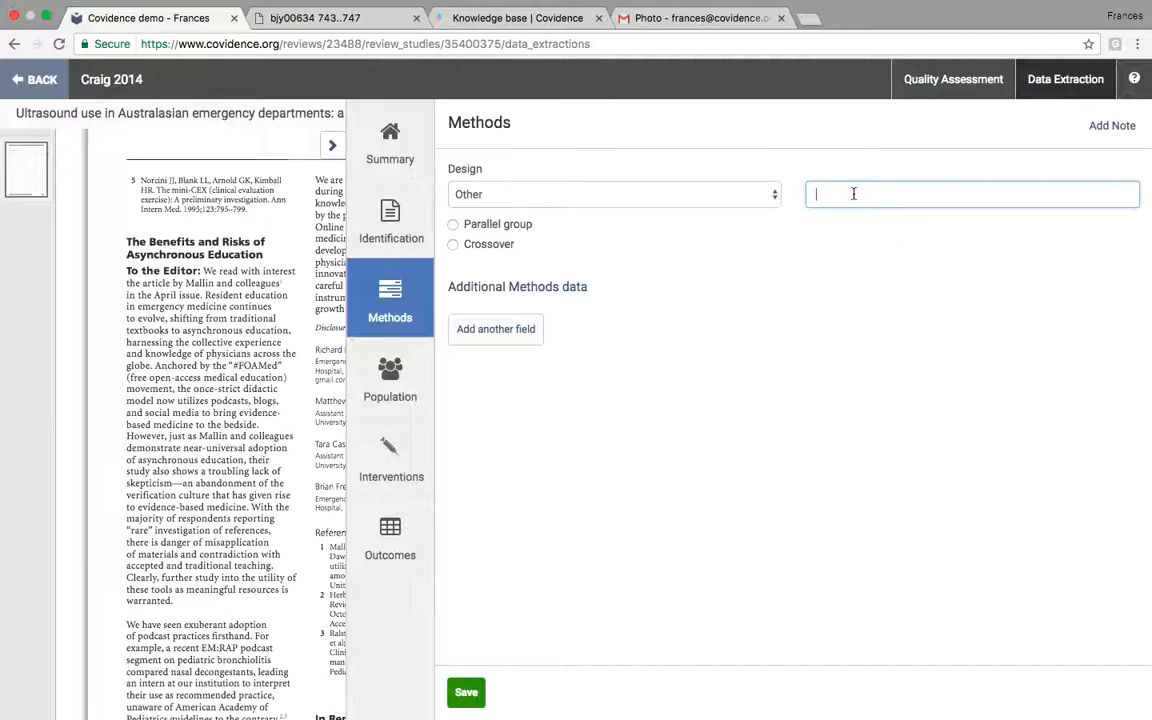
click(512, 327)
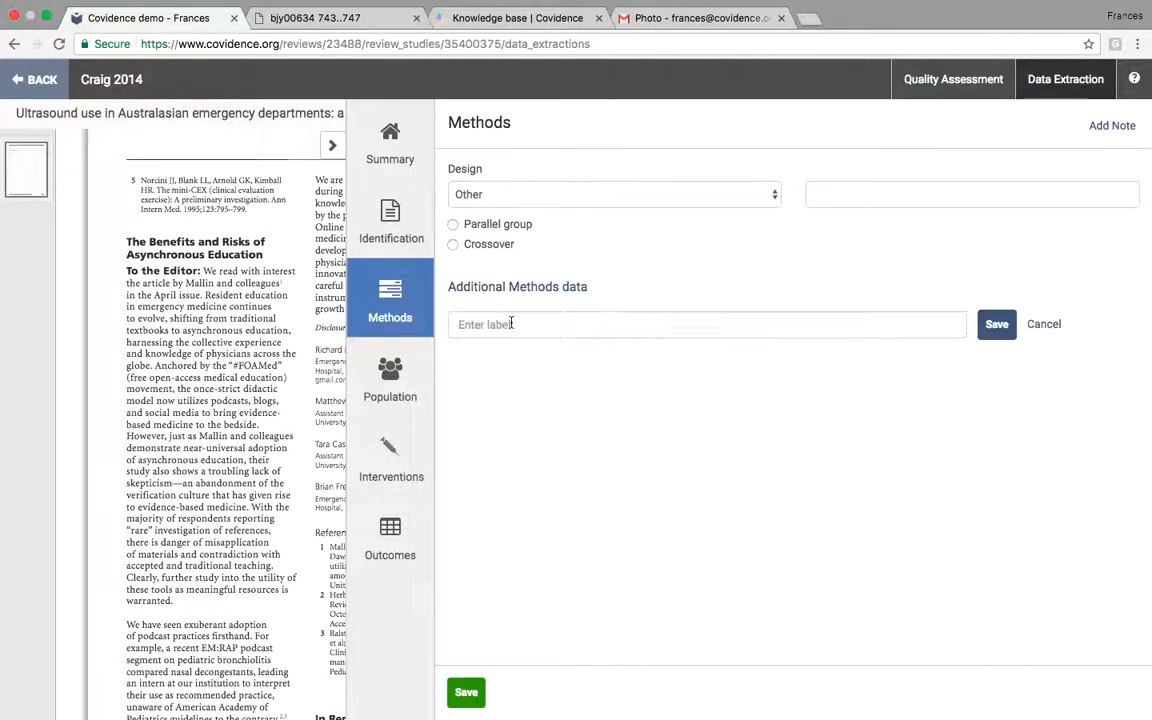
- Examine the Population section's inclusion, exclusion and group difference fields, additional data option and baseline characteristics table
click(394, 372)
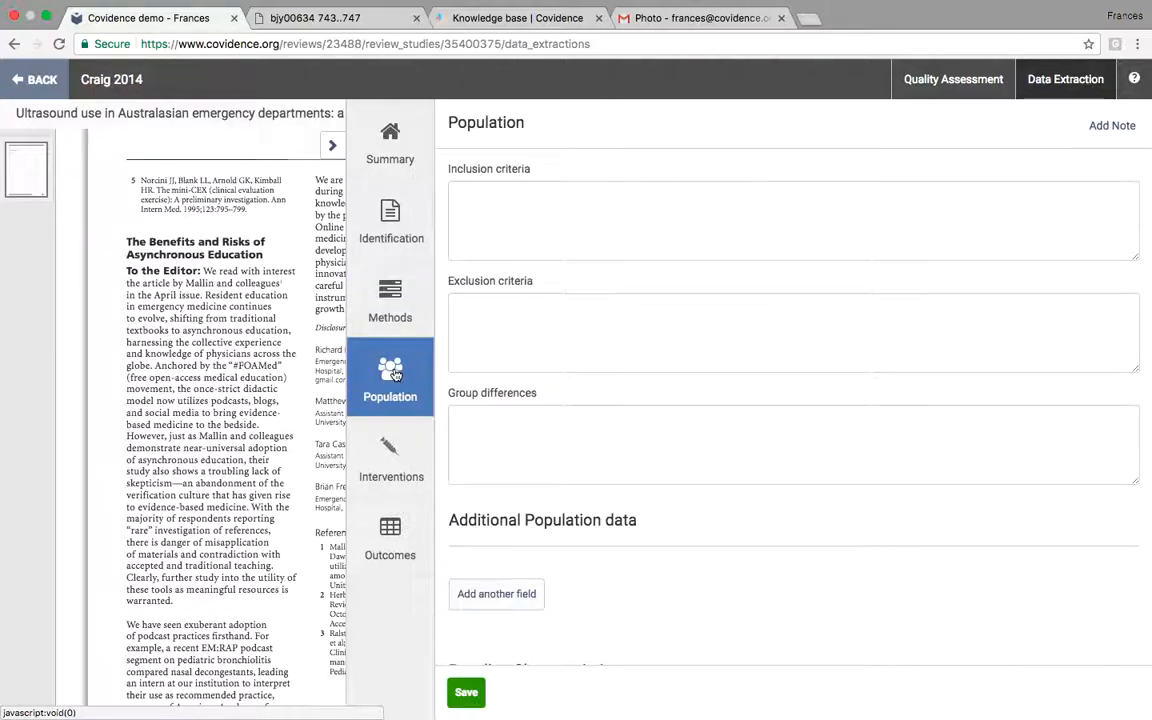
scroll(535, 470, down, 2)
click(535, 477)
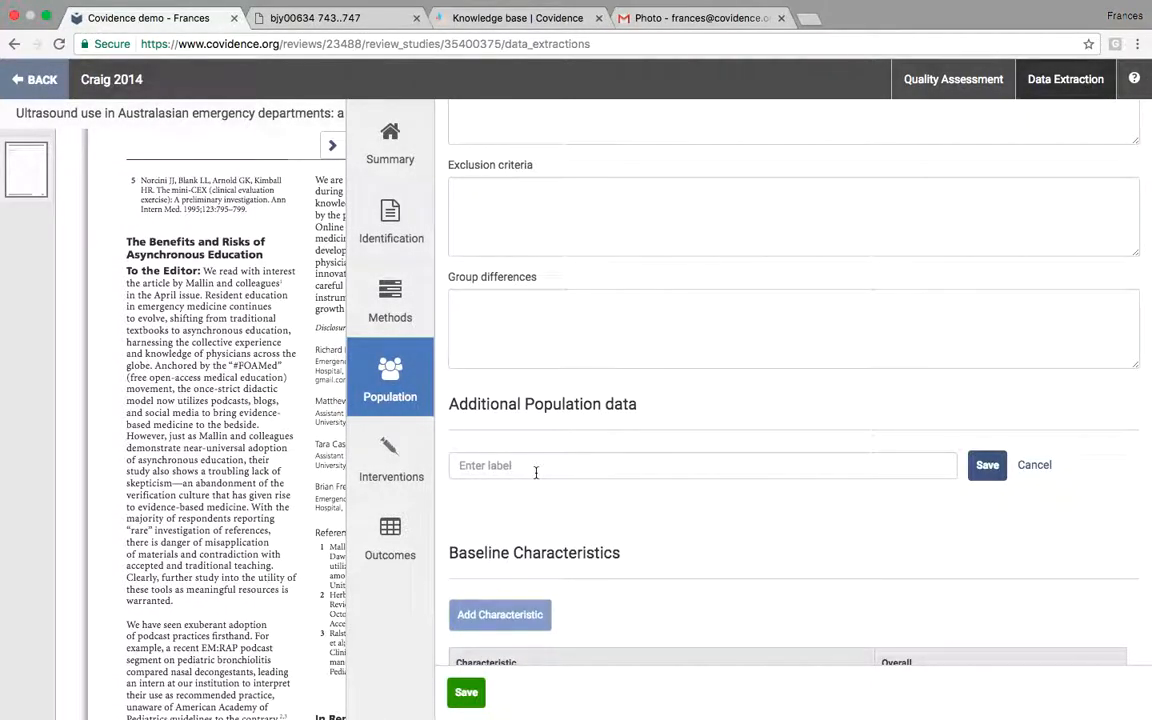
scroll(535, 470, up, 2)
click(532, 240)
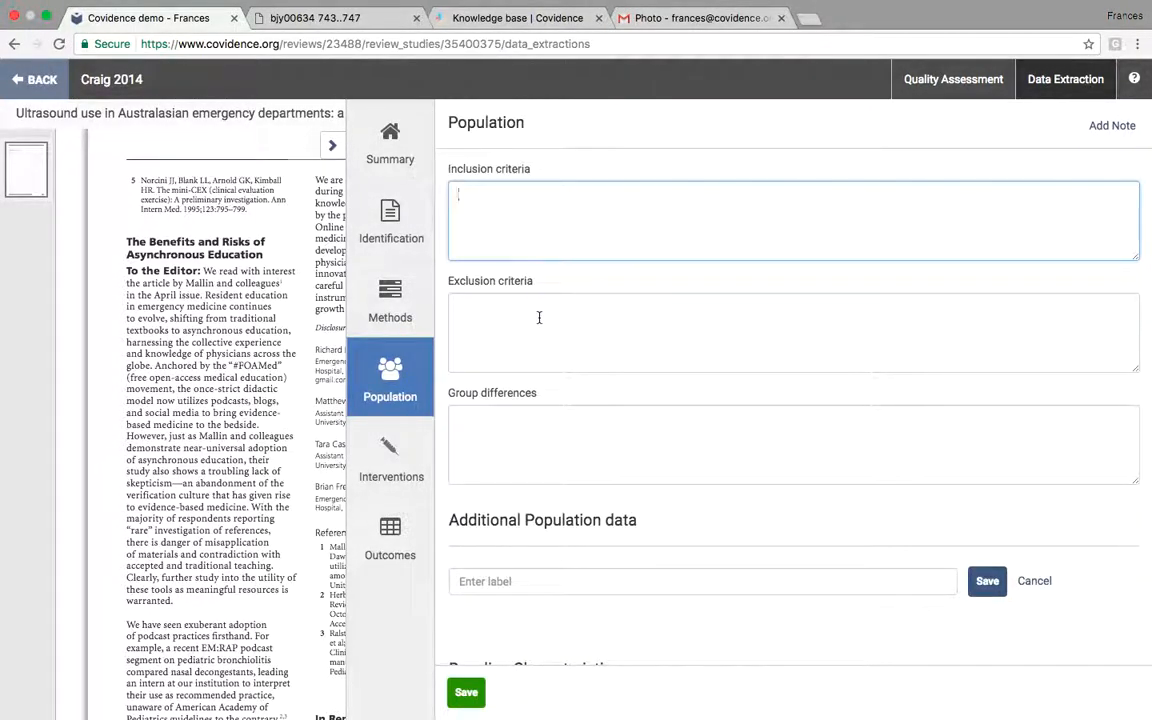
click(543, 442)
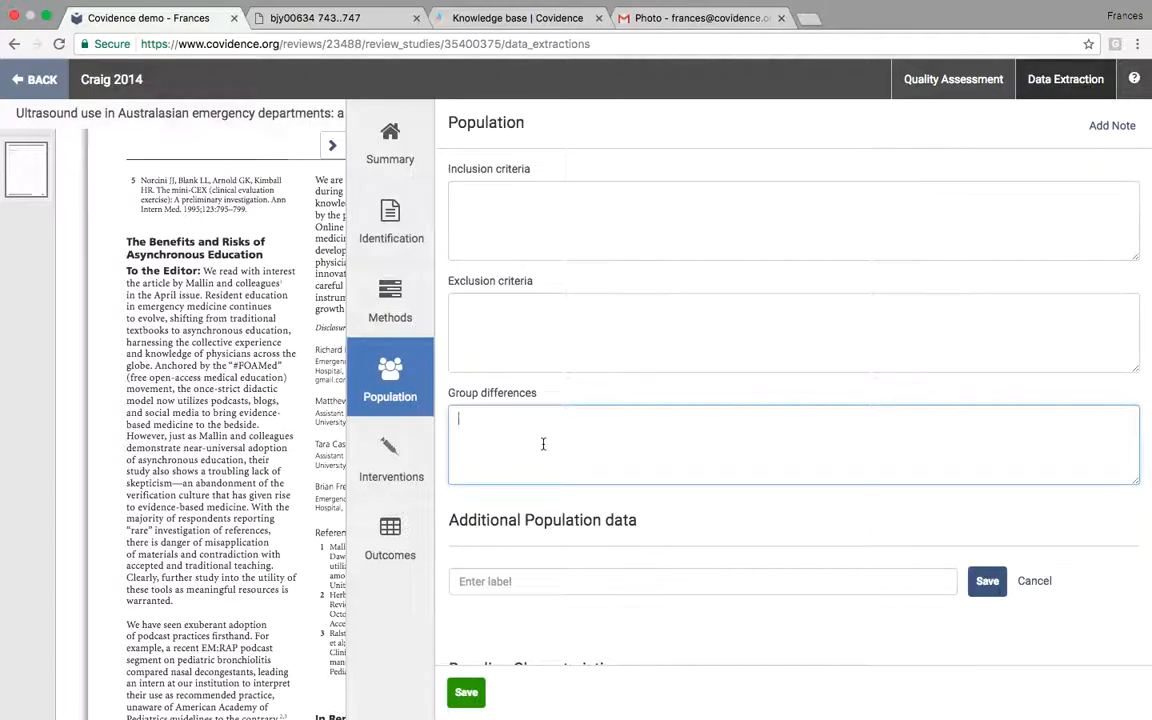
scroll(543, 443, down, 2)
click(552, 386)
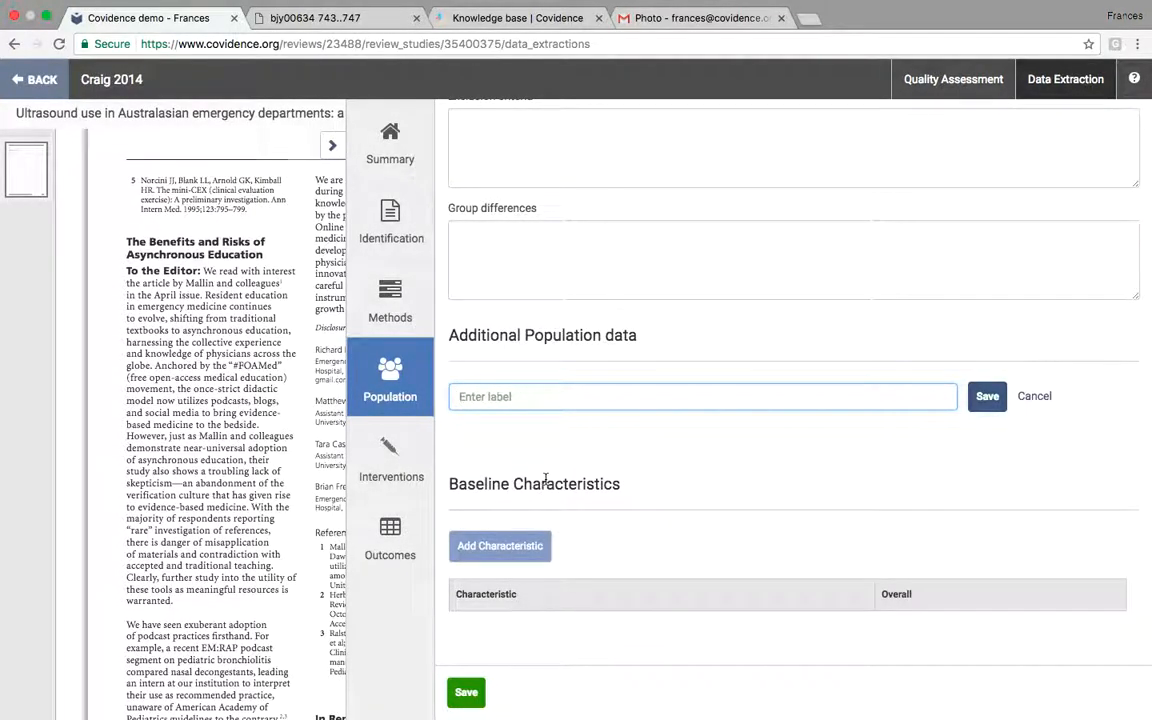
click(485, 486)
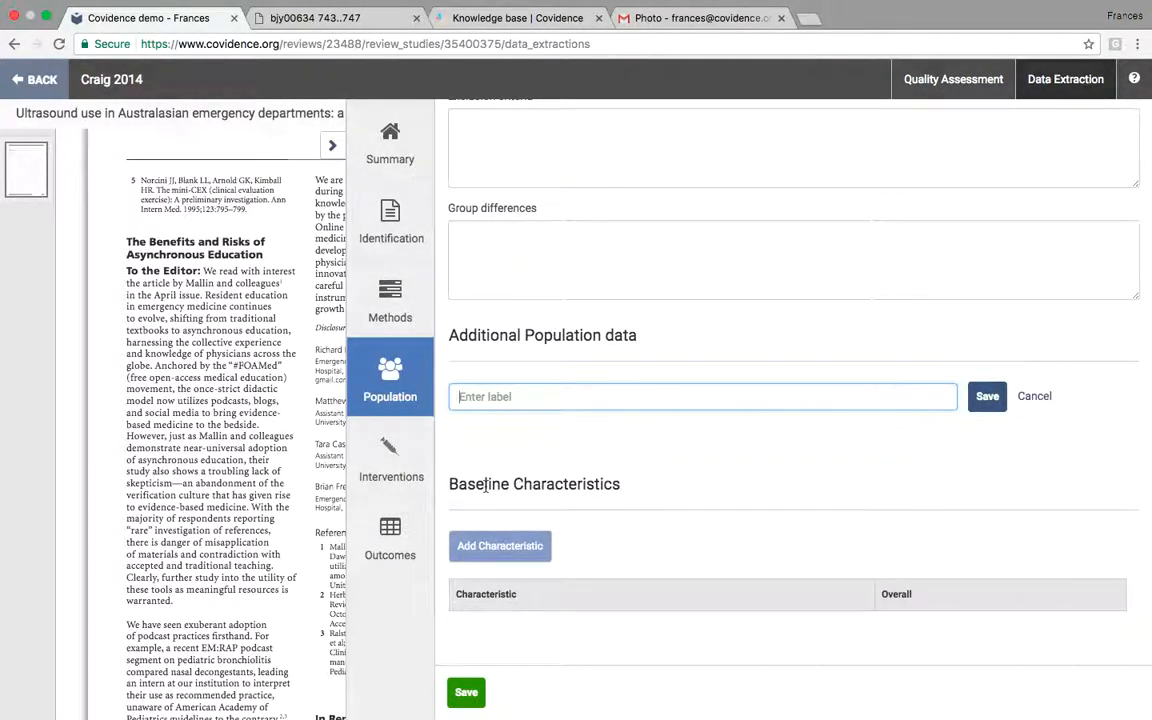
- Add two interventions named "Drug A" and "Placebo" to the study
click(400, 462)
click(491, 175)
text(Drug A)
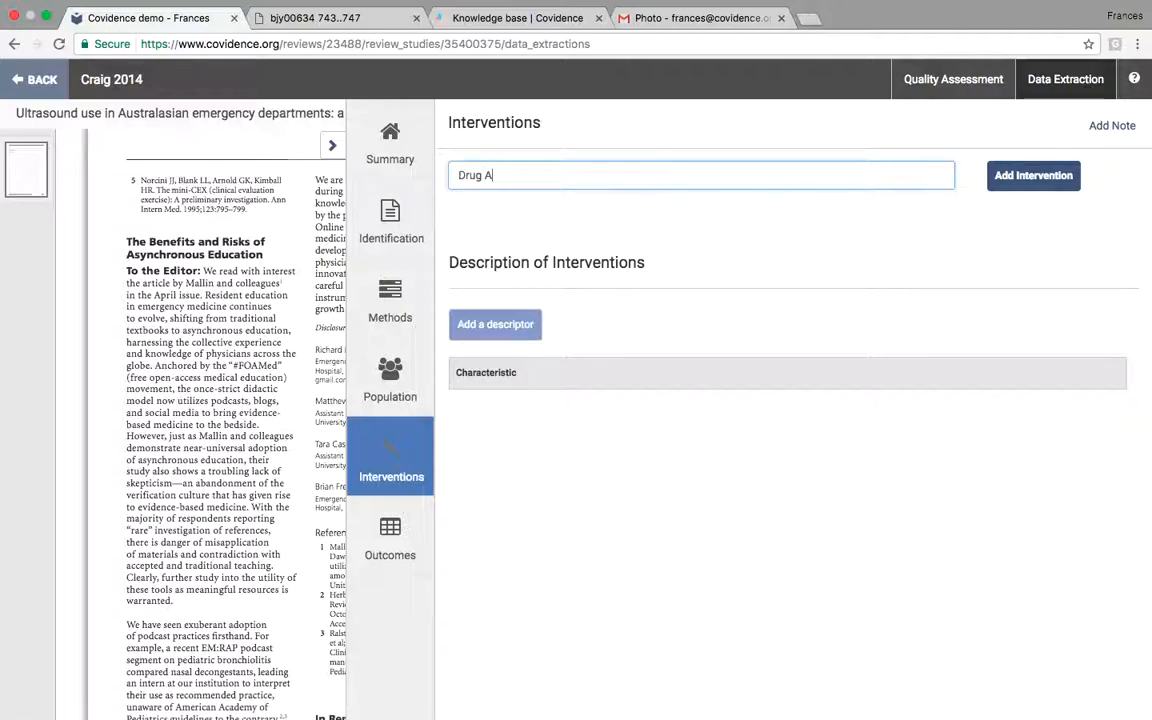
click(1036, 184)
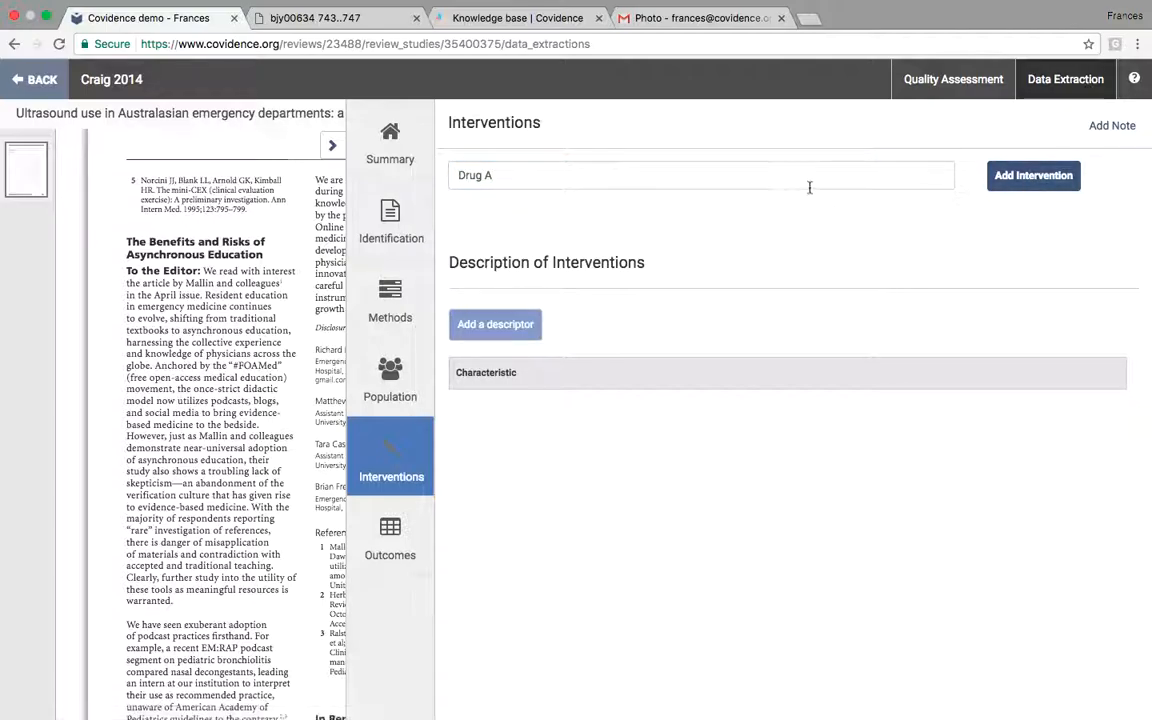
click(808, 185)
text(Placebo)
click(1031, 175)
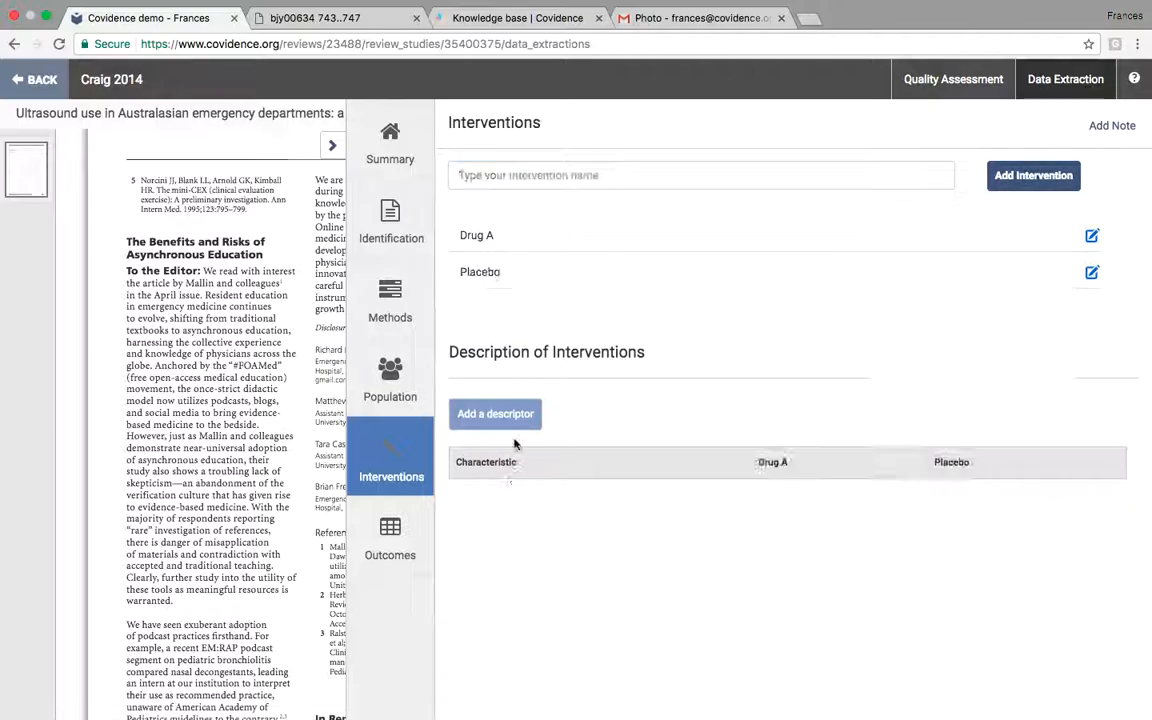
- Add a "Dosage" descriptor to the description of interventions and check its entry cells for Drug A and Placebo
click(515, 415)
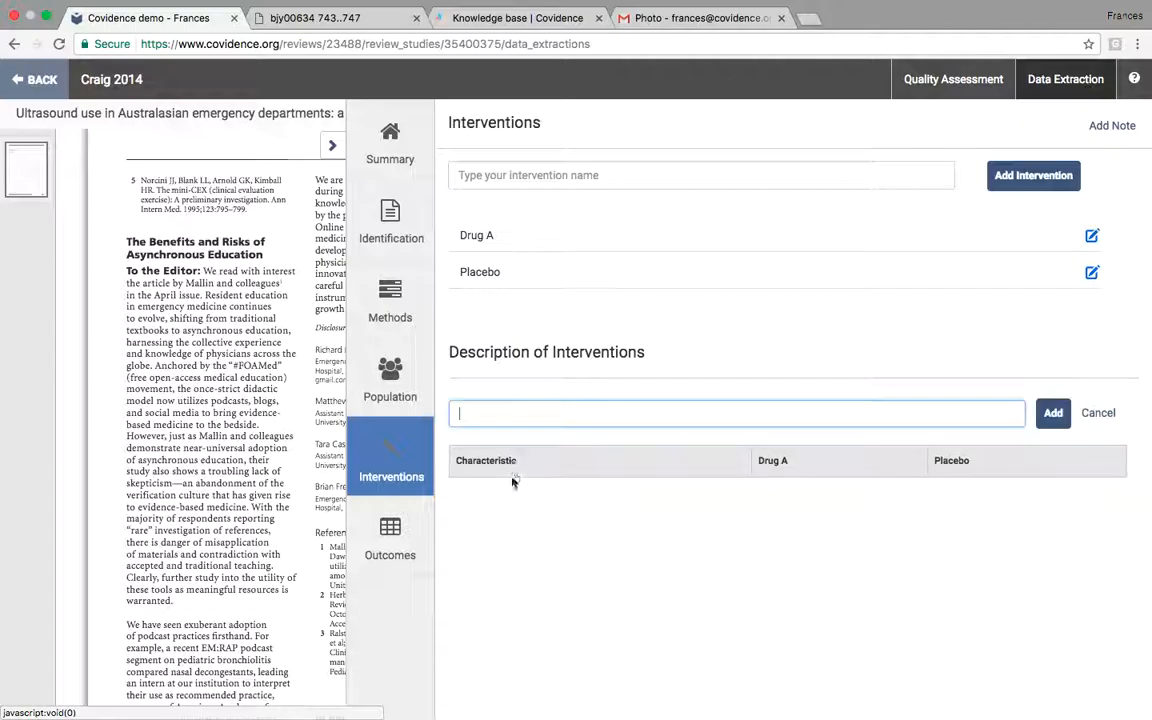
click(500, 418)
text(Dosage)
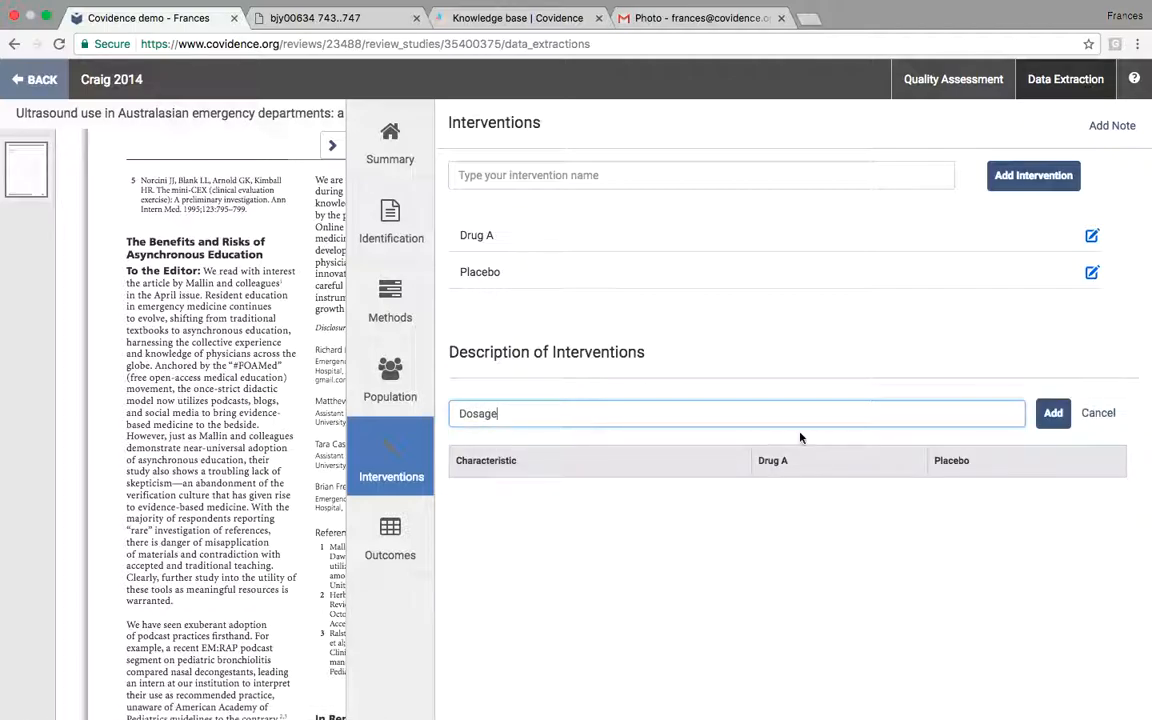
click(1053, 412)
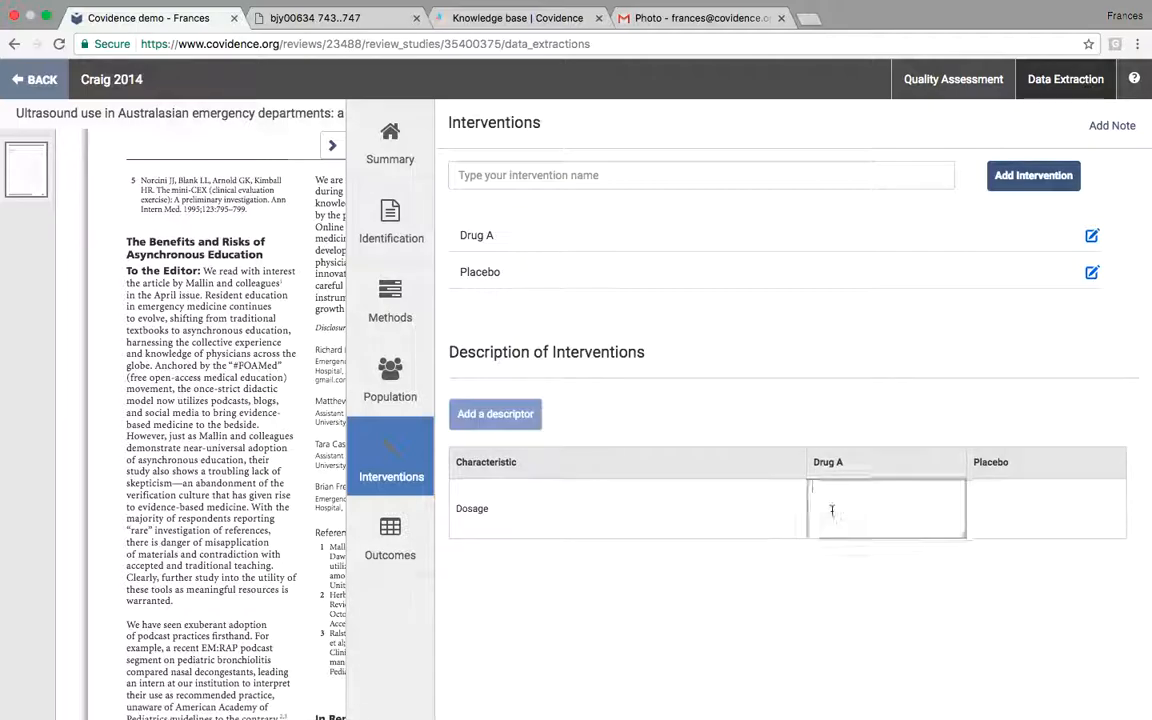
click(1021, 492)
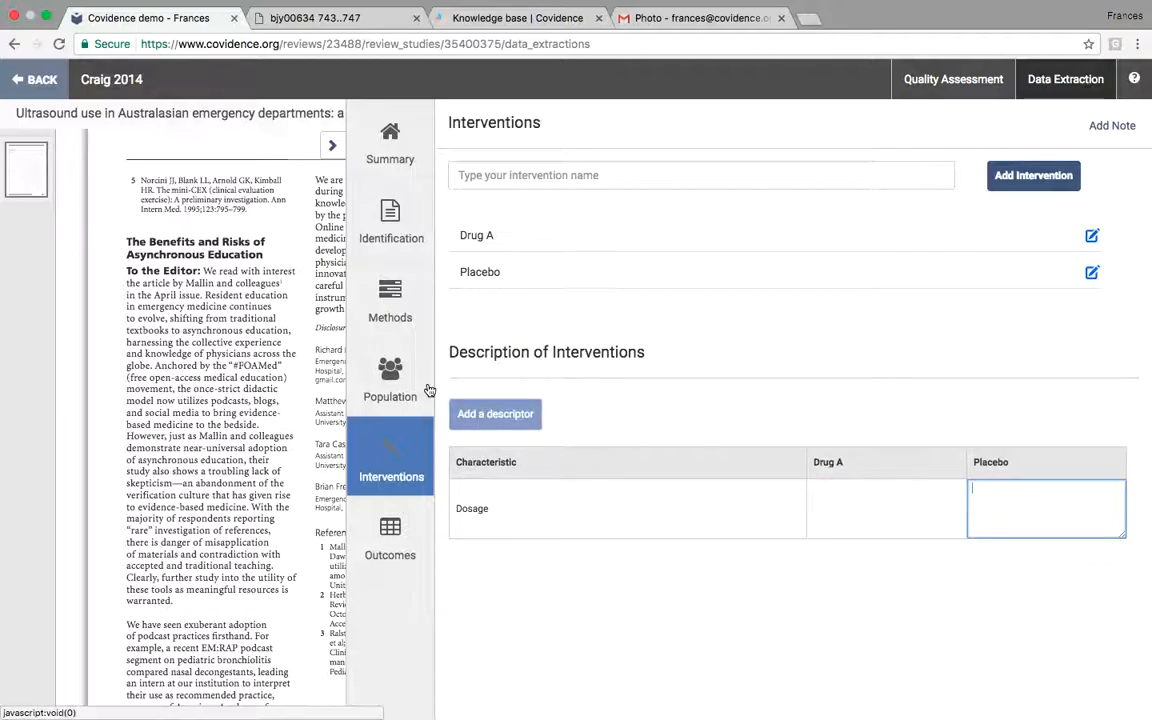
- Add the baseline characteristic "Sex, male (%)" to the Population section and check its Drug A entry cell
click(396, 378)
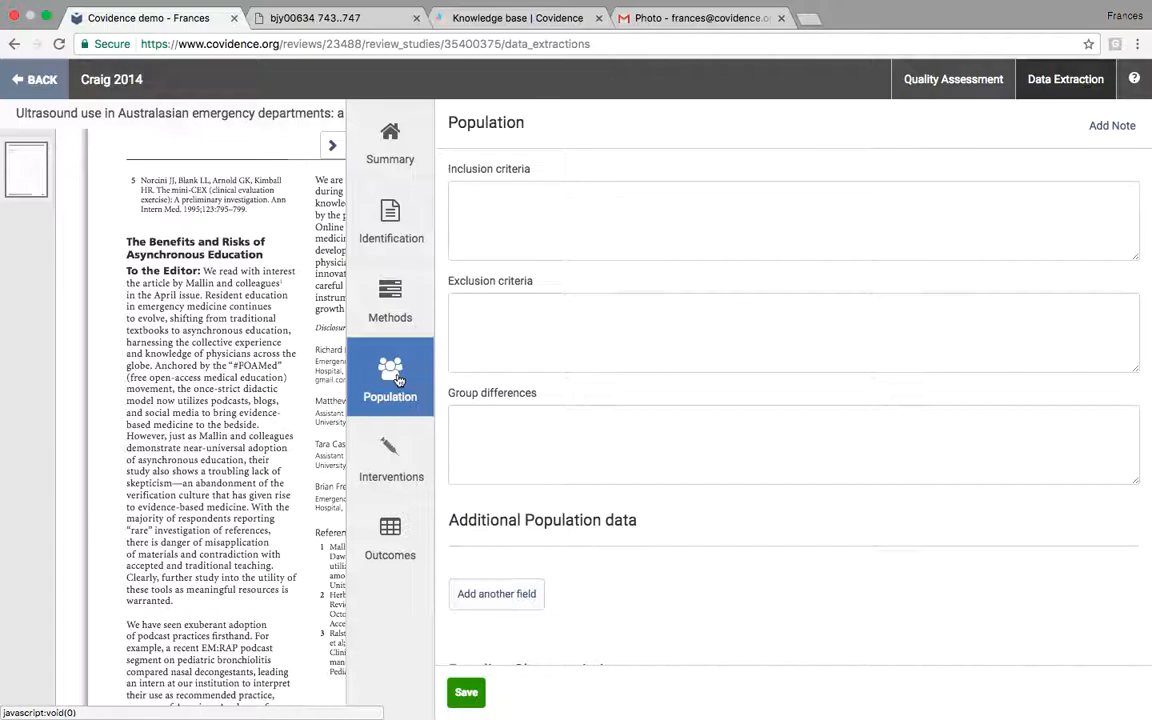
scroll(470, 378, down, 3)
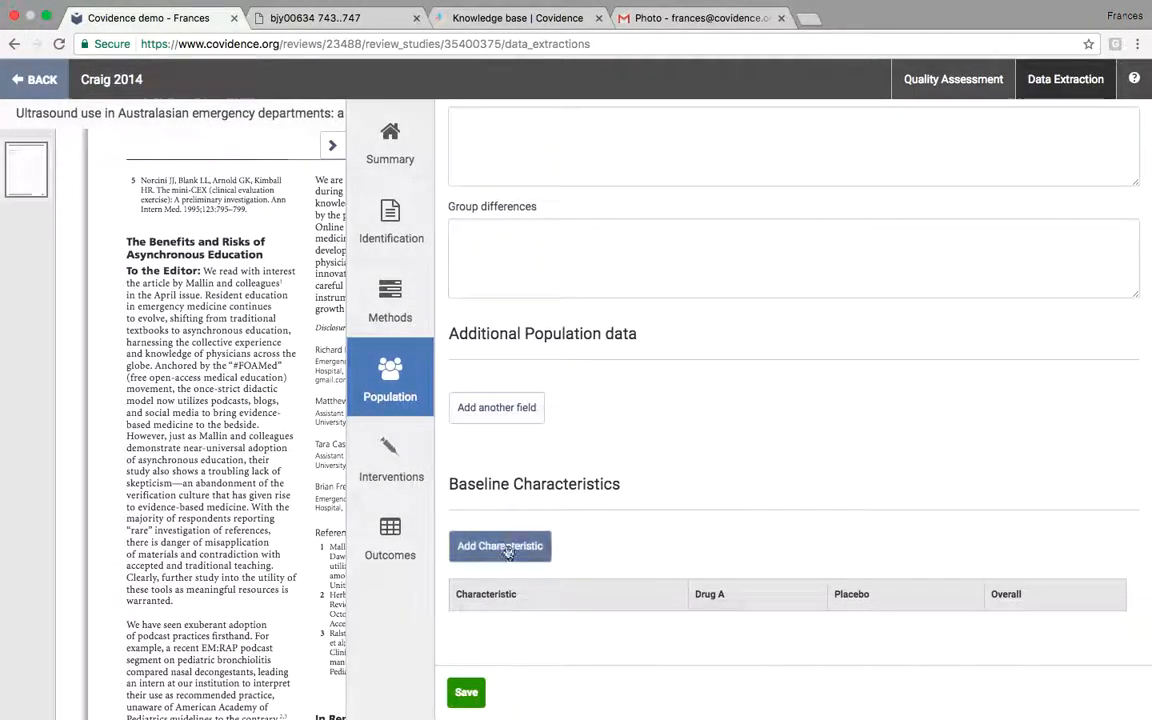
click(508, 549)
text(Sex)
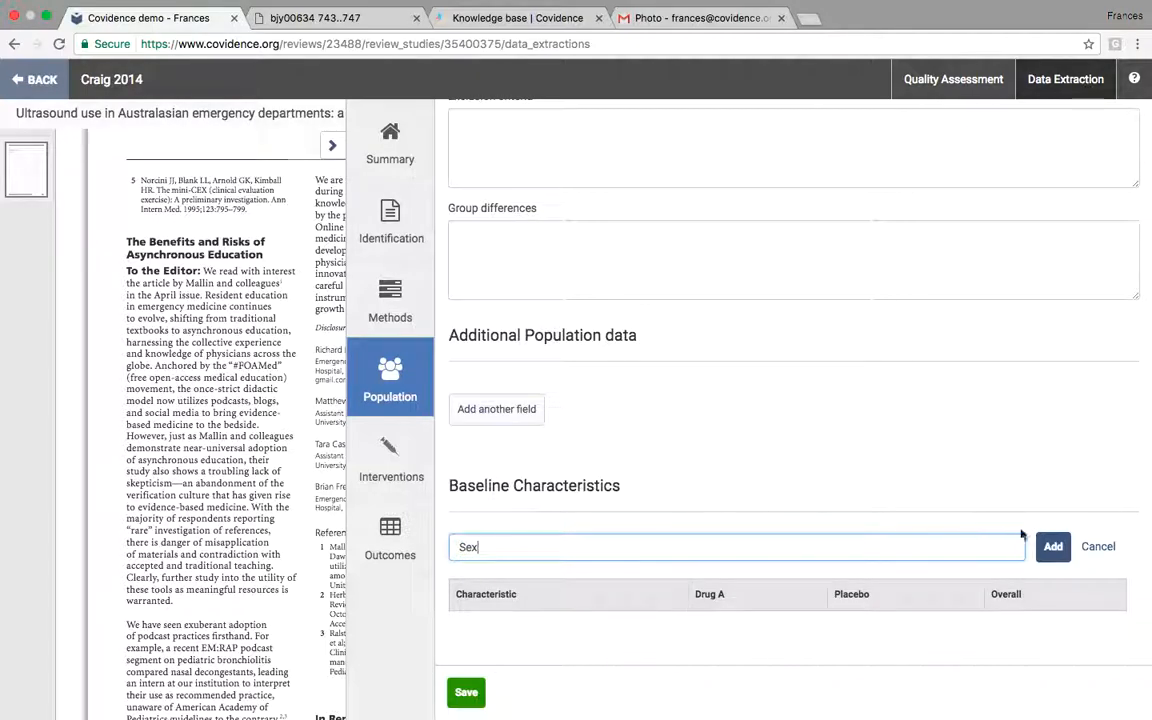
text(, males)
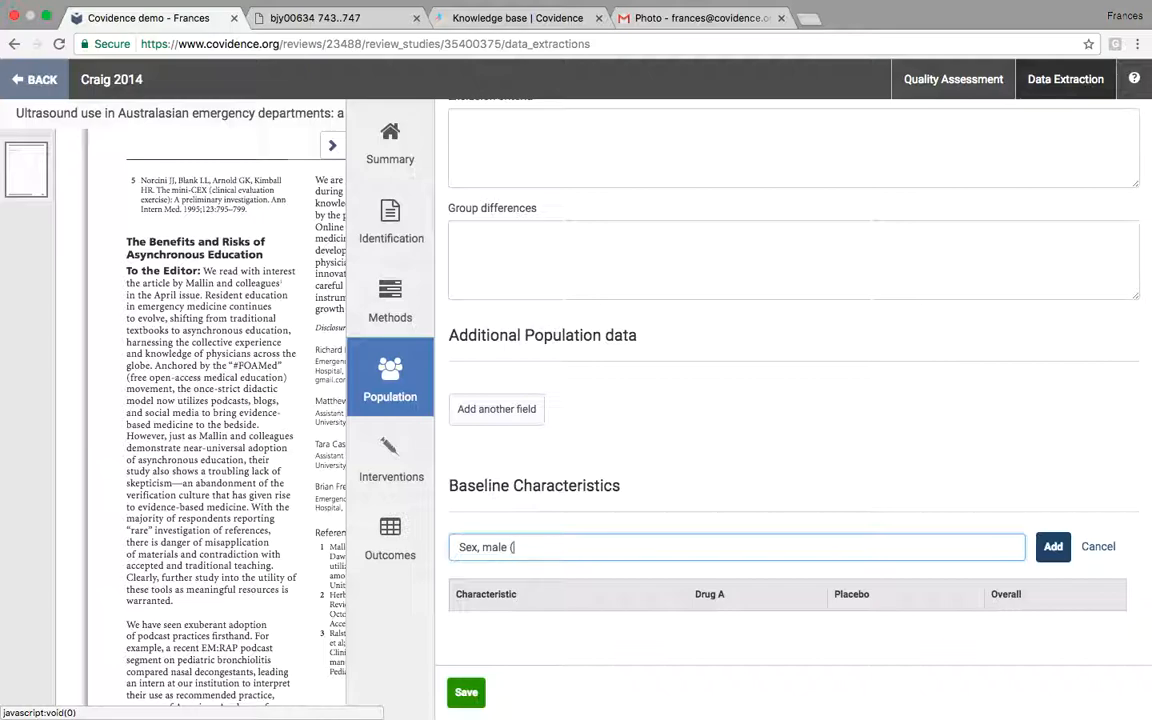
click(1051, 549)
click(803, 628)
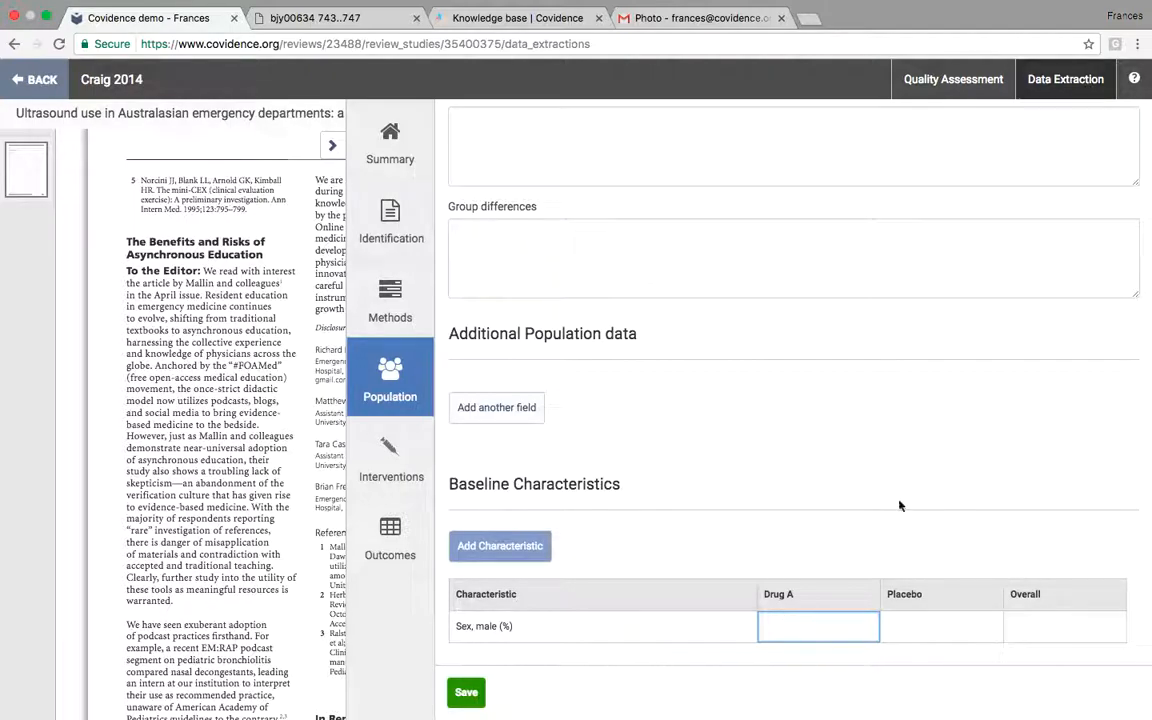
scroll(808, 448, down, 1)
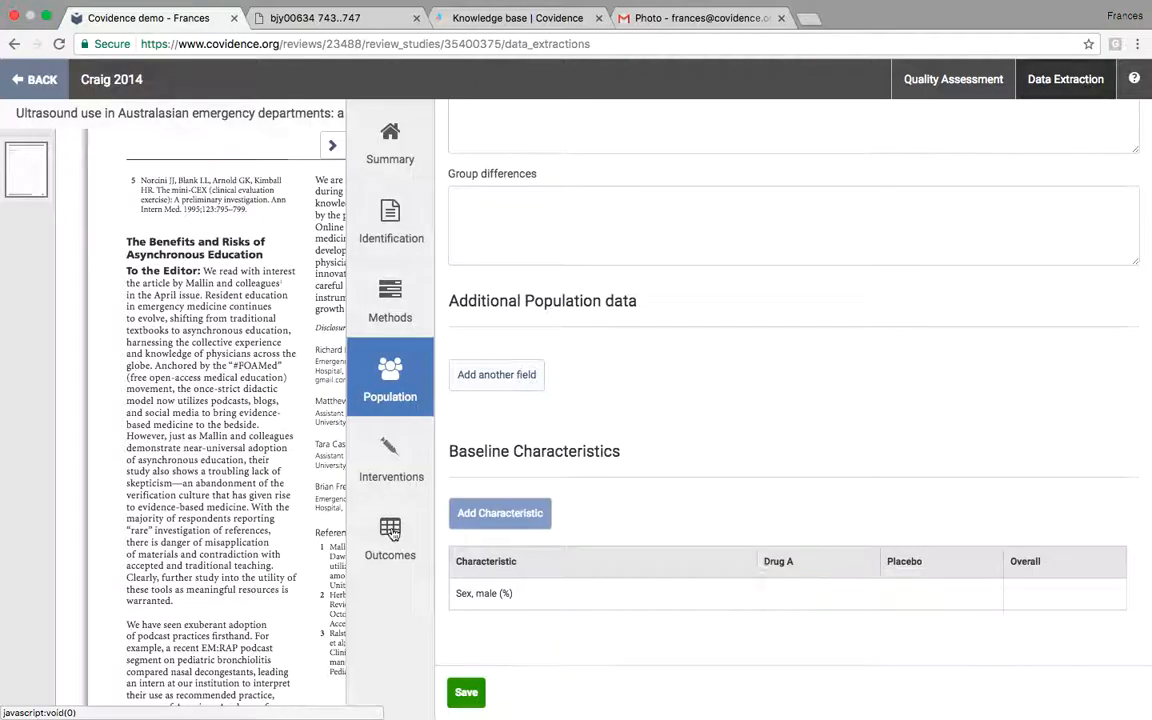
- Start a new outcome named "Outcome 1" for the study and set its type to Continuous Outcome
click(392, 532)
click(490, 170)
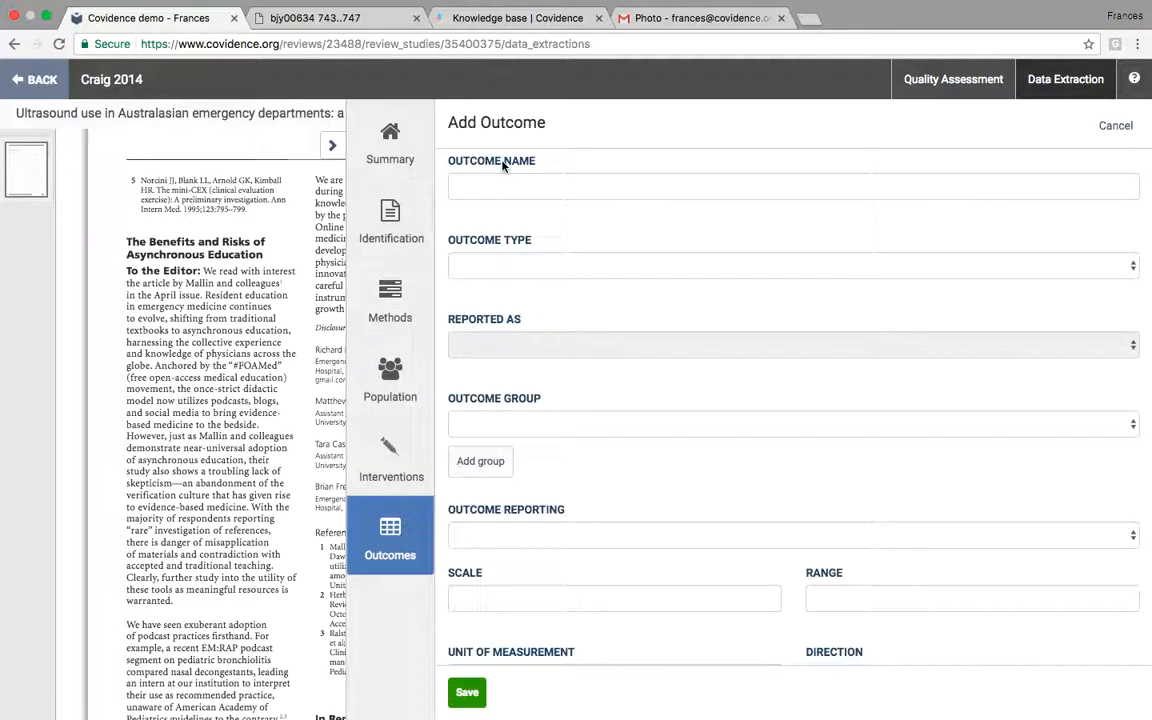
click(512, 185)
text(Outcome 1)
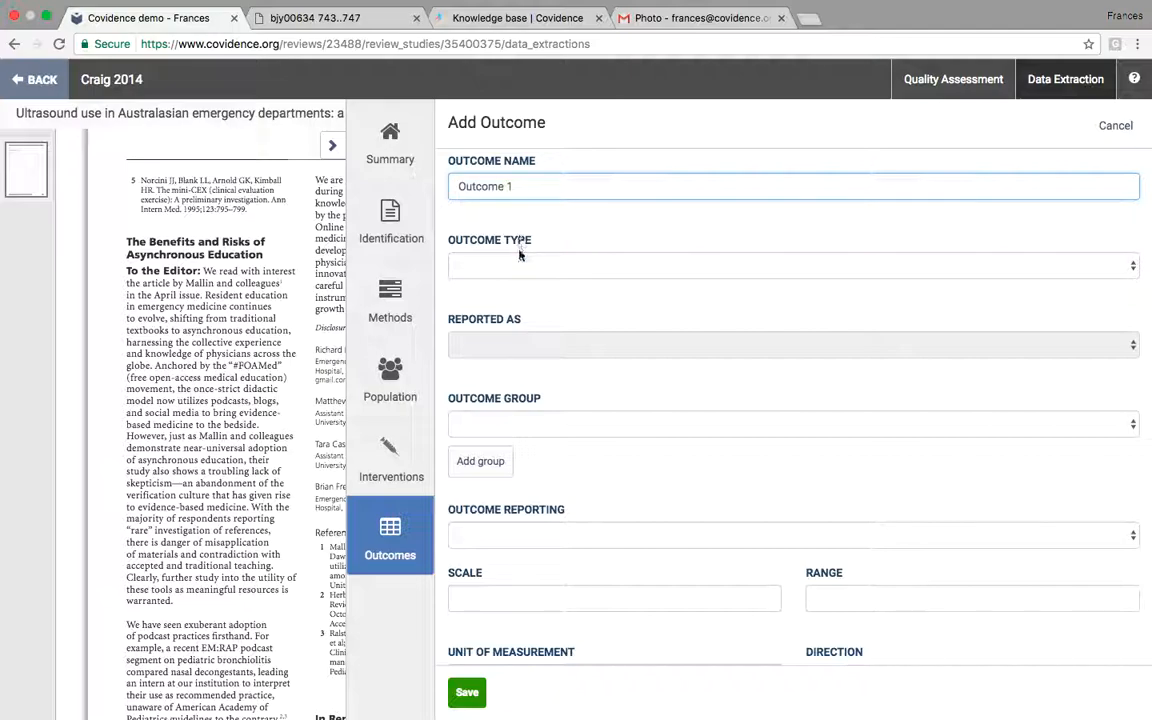
click(519, 265)
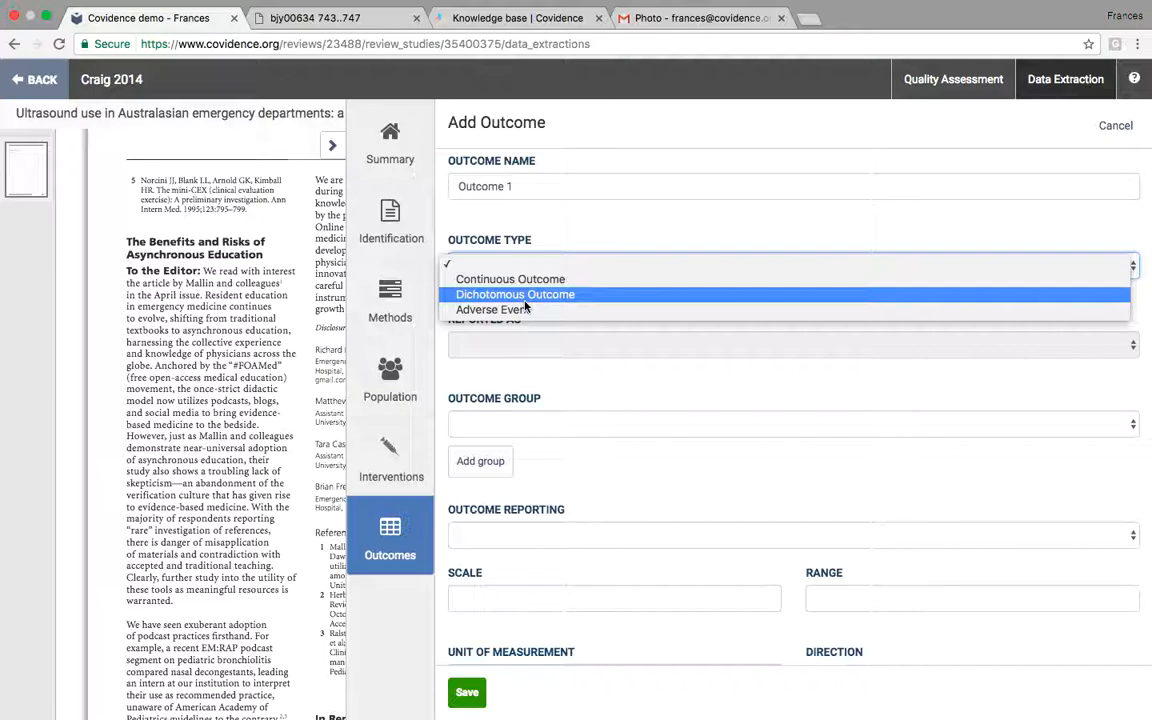
key(Up)
key(Return)
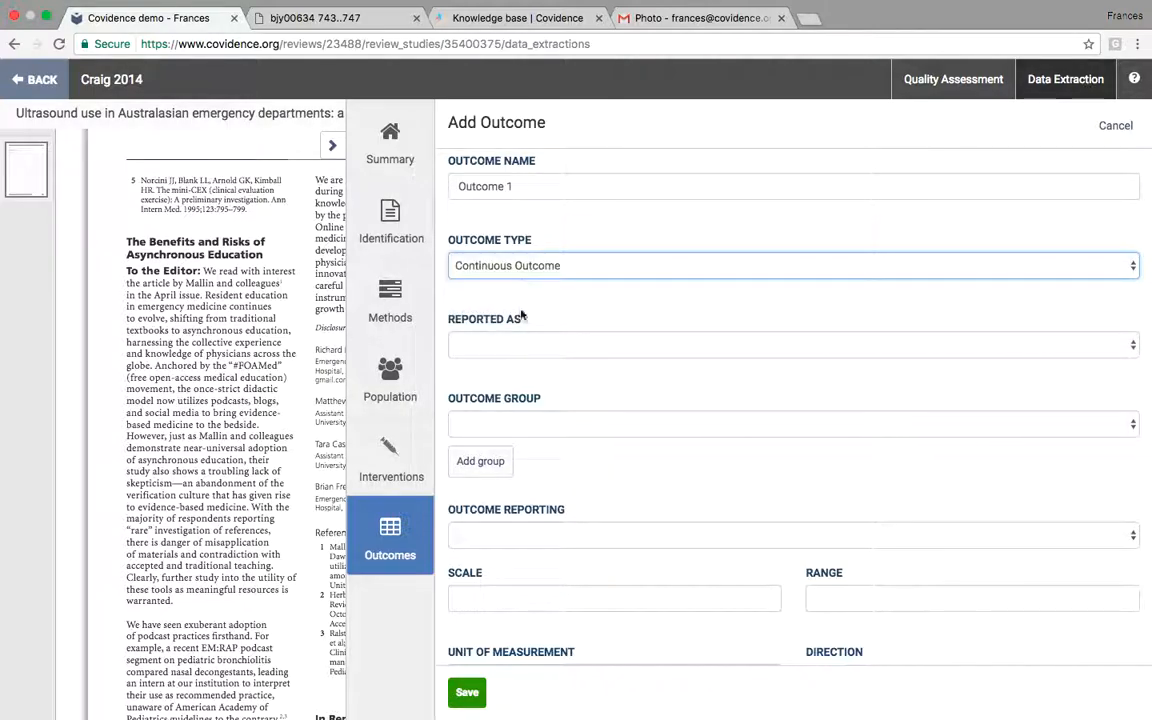
- Check the custom effect measure form and its format choices for the outcome, and close it without saving
click(521, 344)
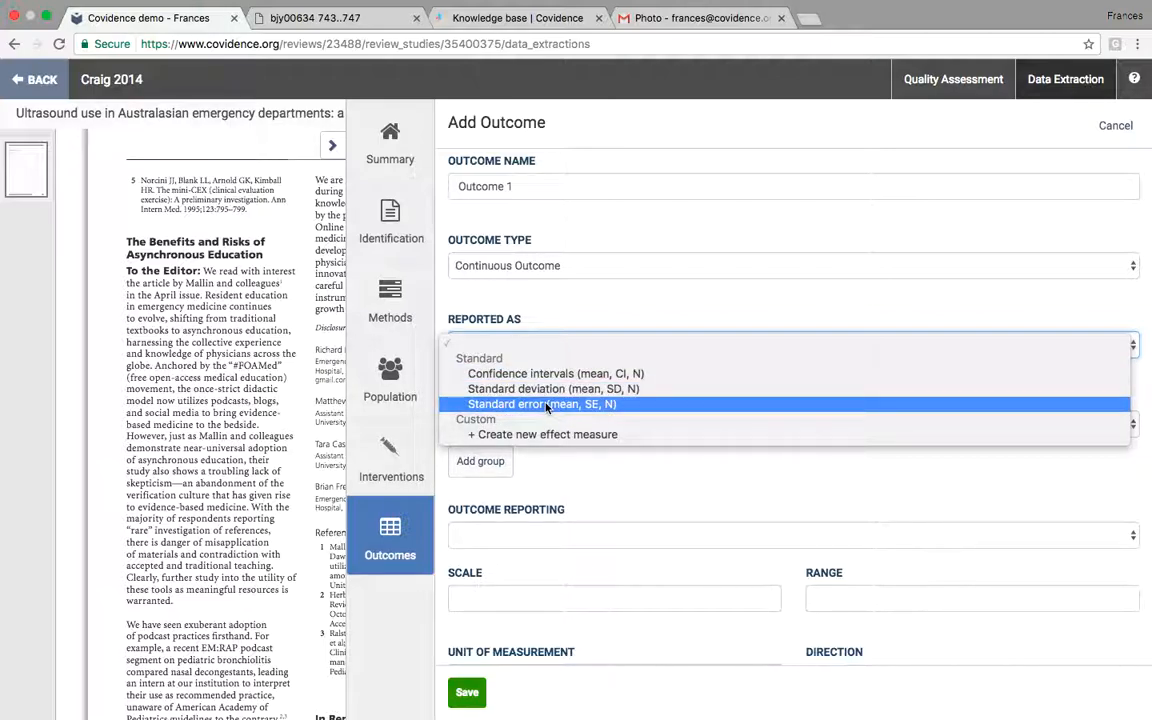
click(550, 436)
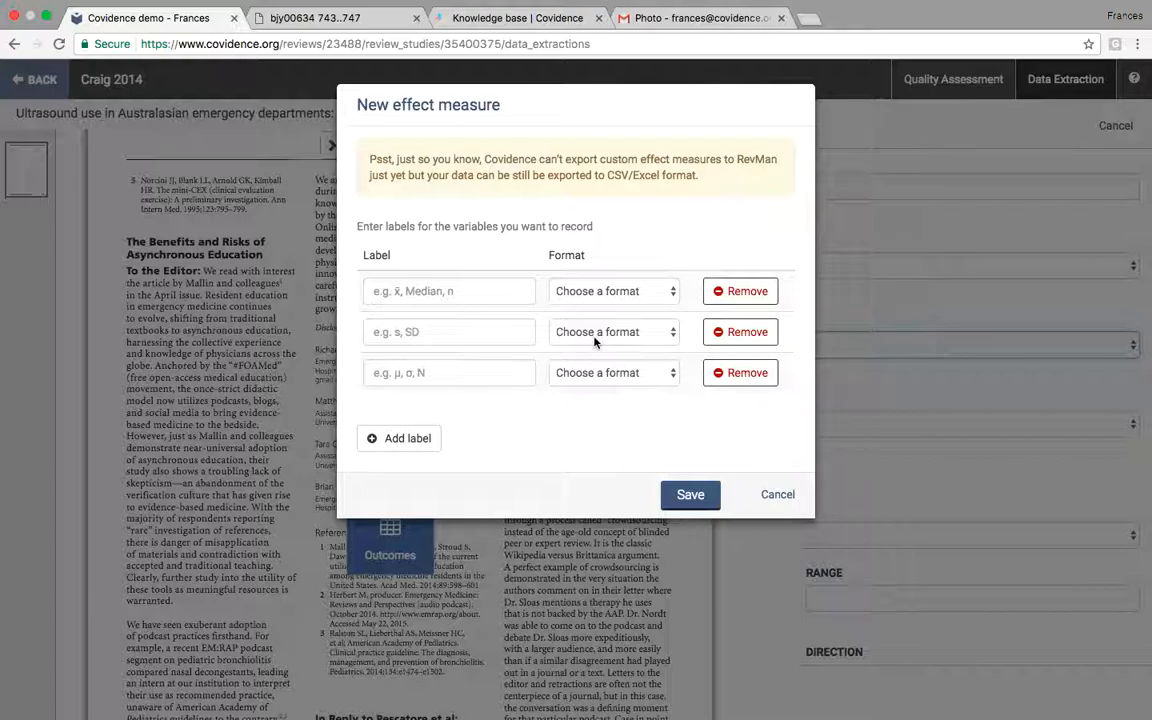
click(562, 332)
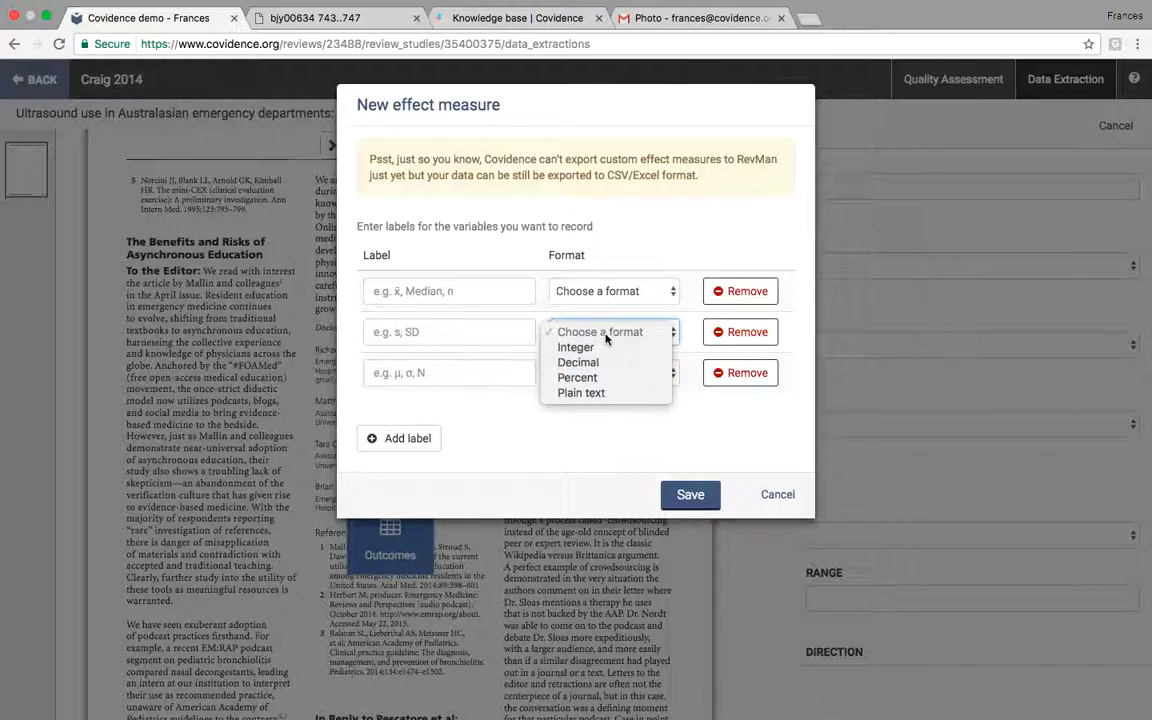
click(671, 450)
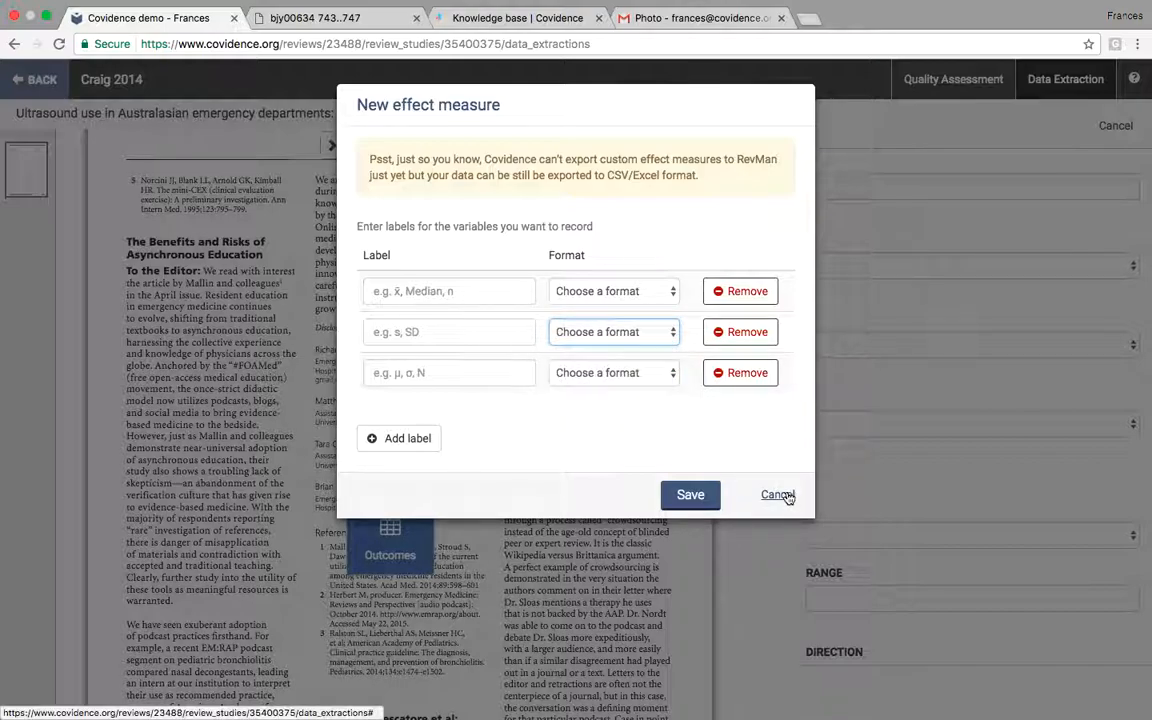
click(777, 494)
- Set the outcome to be reported as "Standard deviation (mean, SD, N)" and save it
click(662, 344)
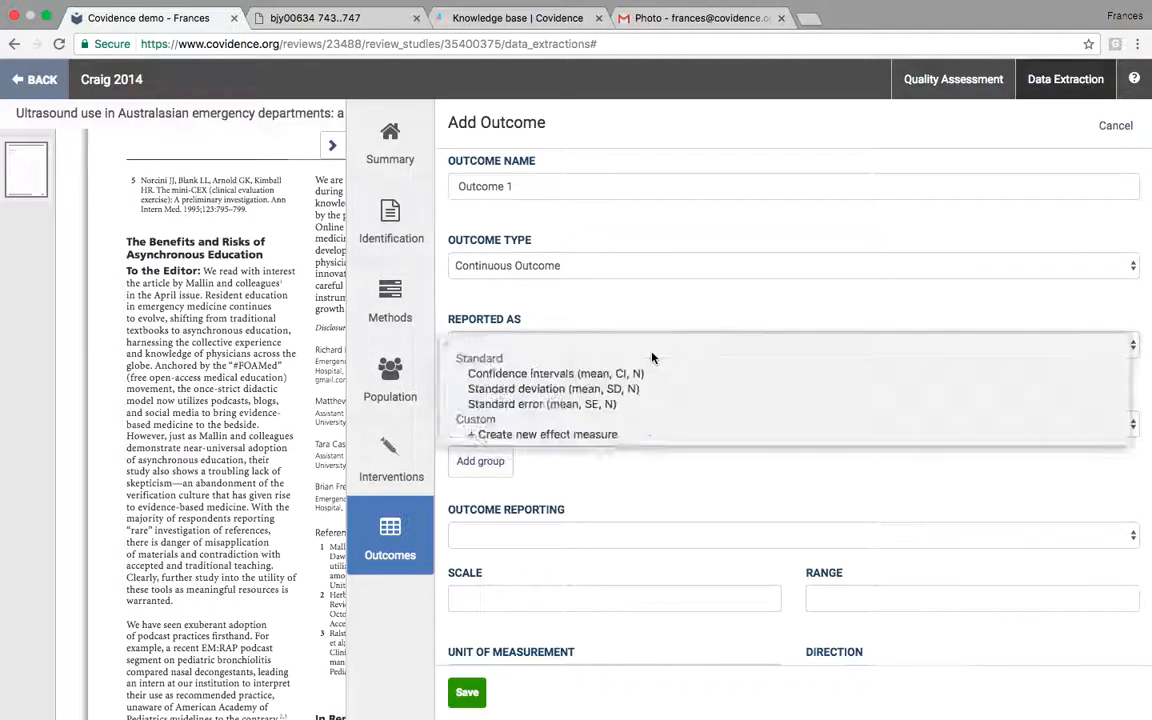
click(660, 389)
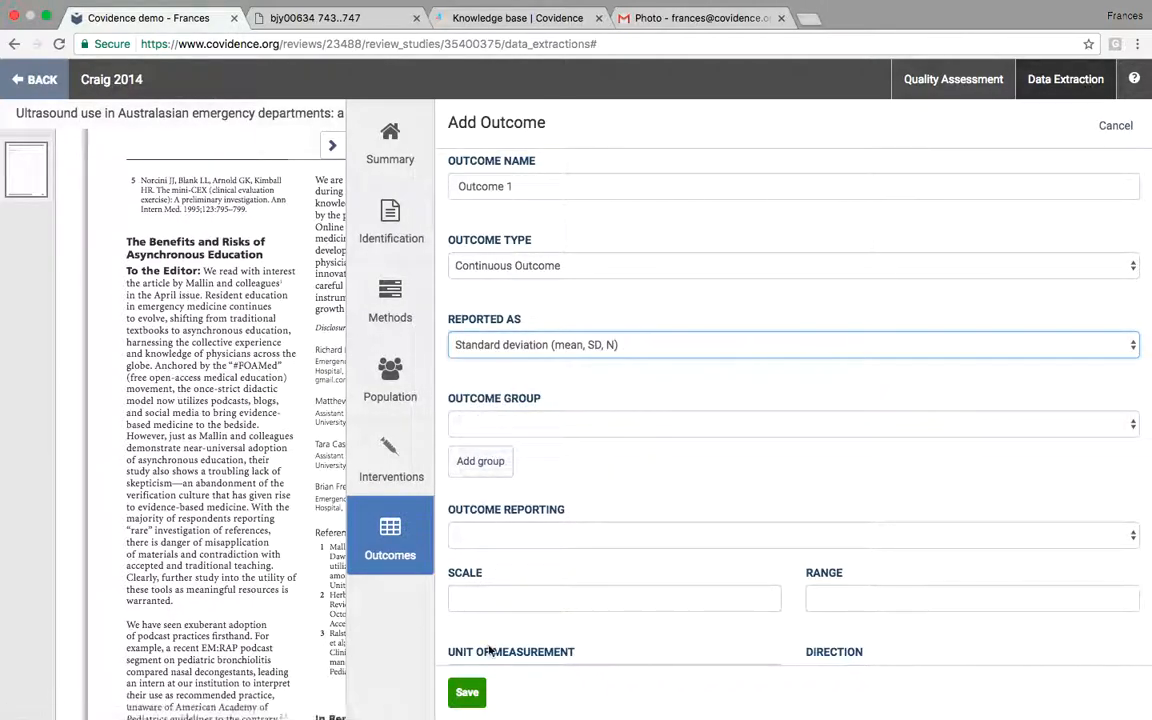
click(470, 692)
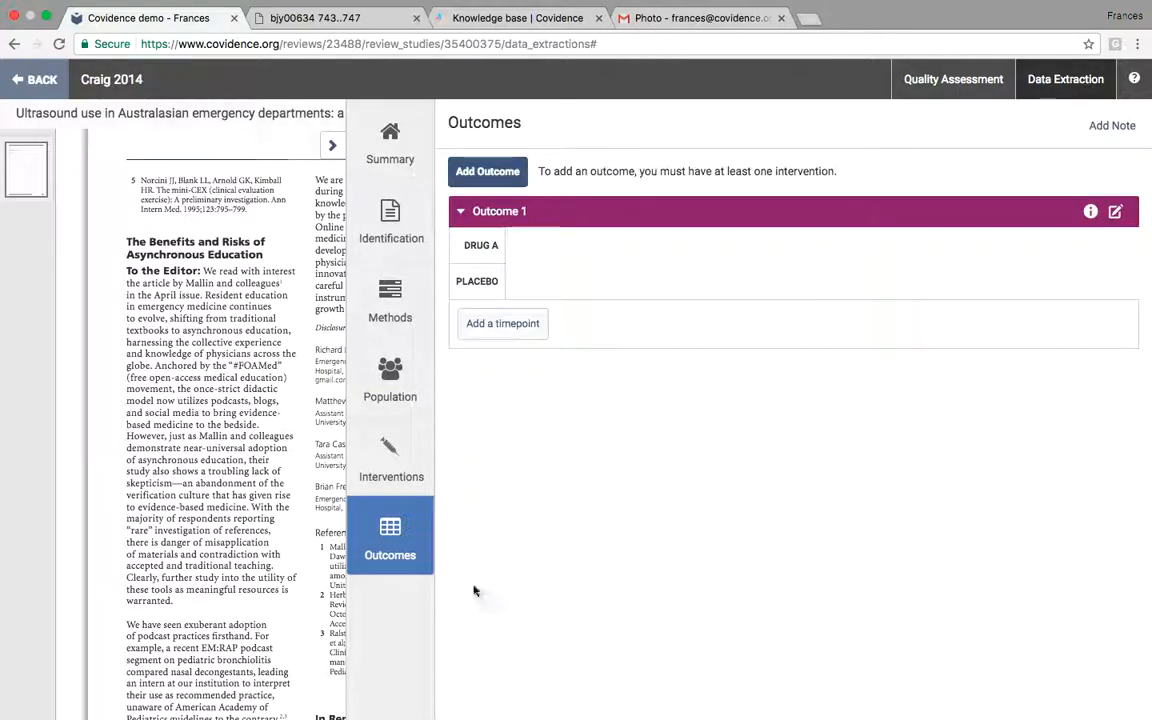
- Add a "Baseline" timepoint to Outcome 1
click(503, 327)
text(B)
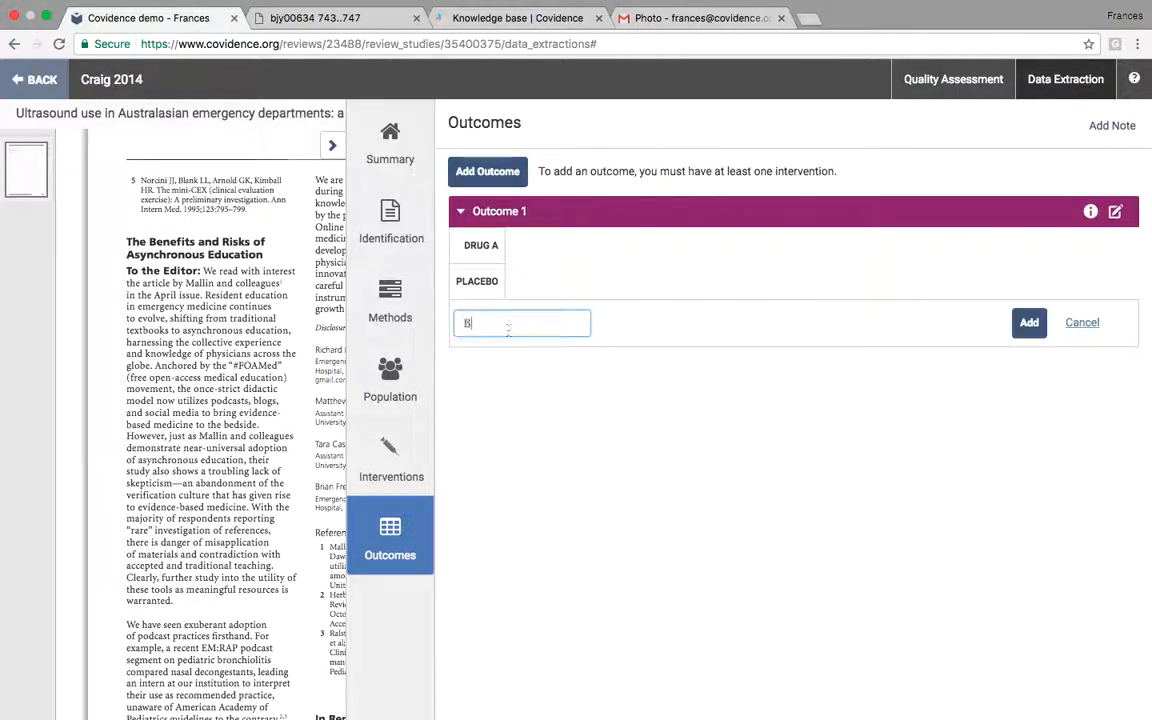
text(aseline)
click(1030, 322)
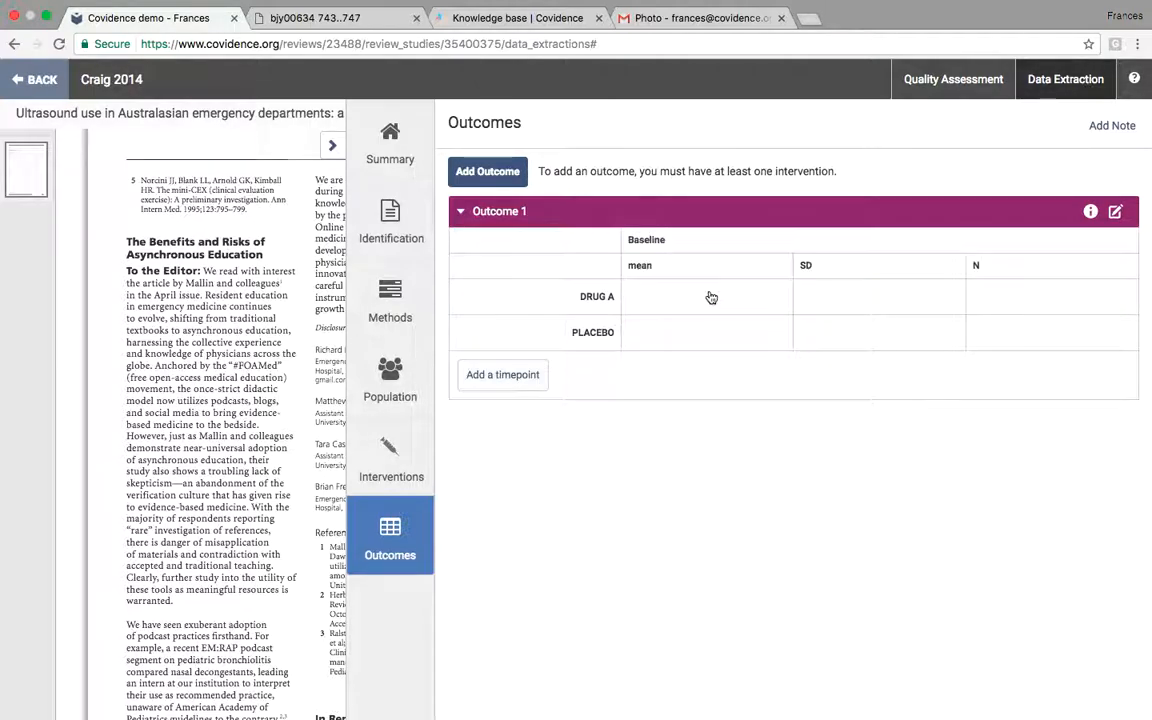
- Enter Drug A's baseline results in Outcome 1: mean 1.2, SD 0.07 and N 100
click(709, 294)
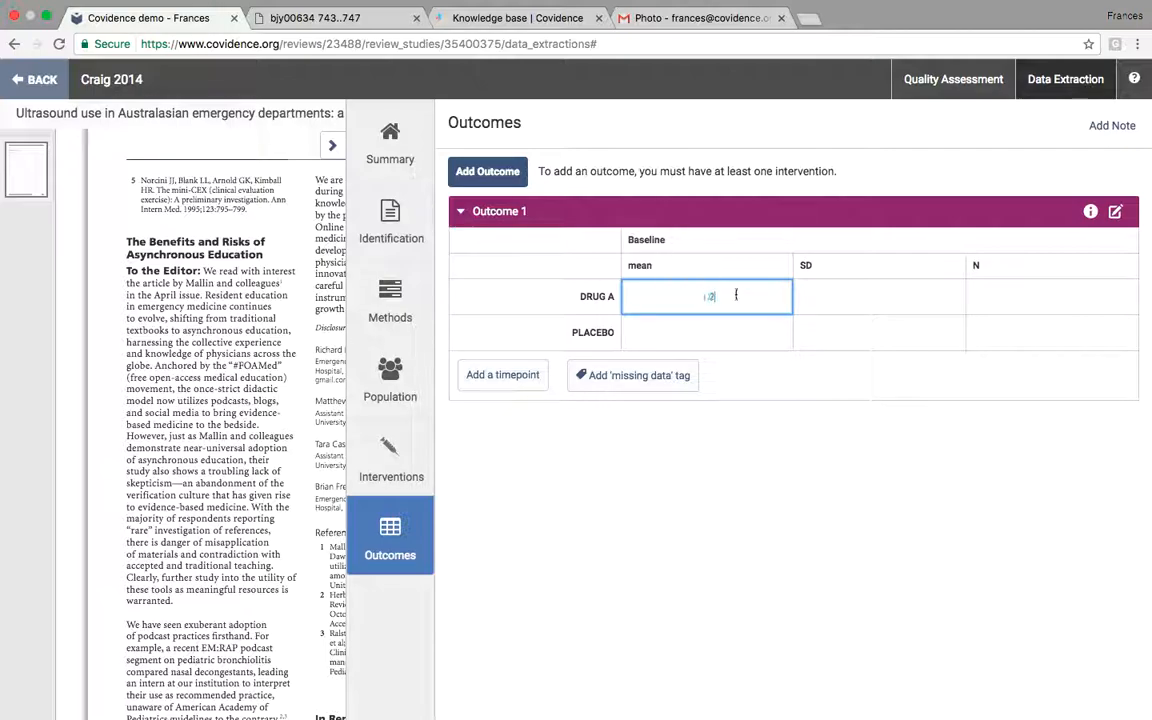
click(818, 303)
text(0)
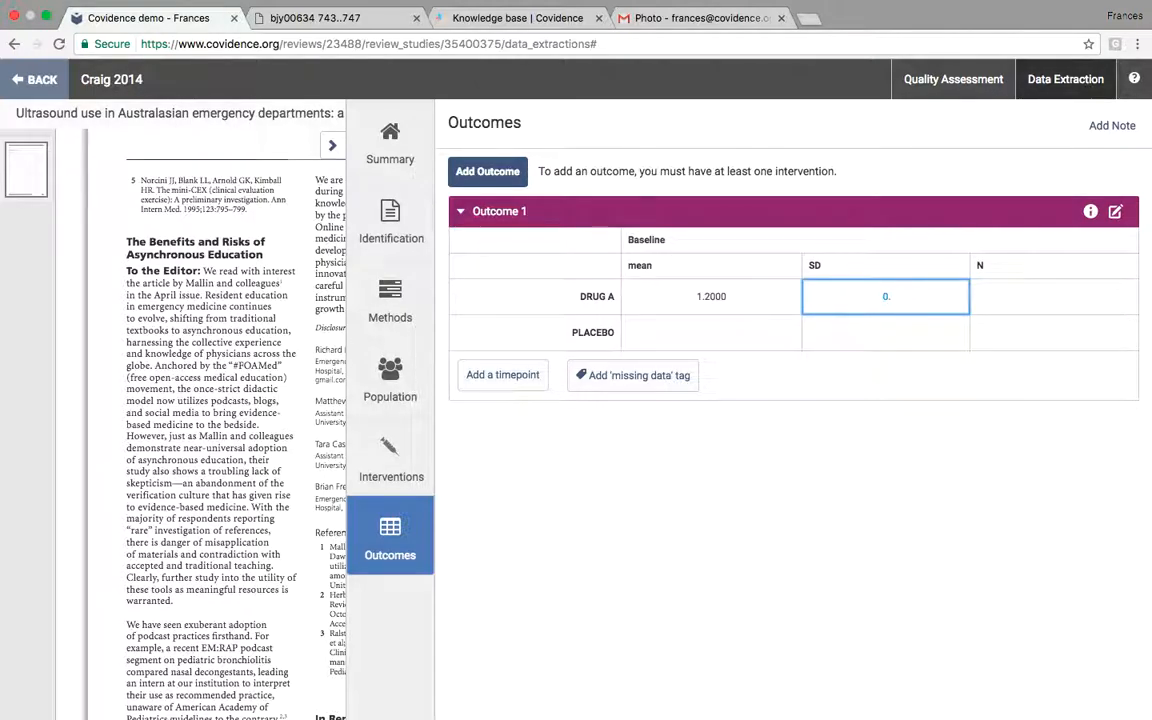
text(.07)
click(1018, 298)
text(100)
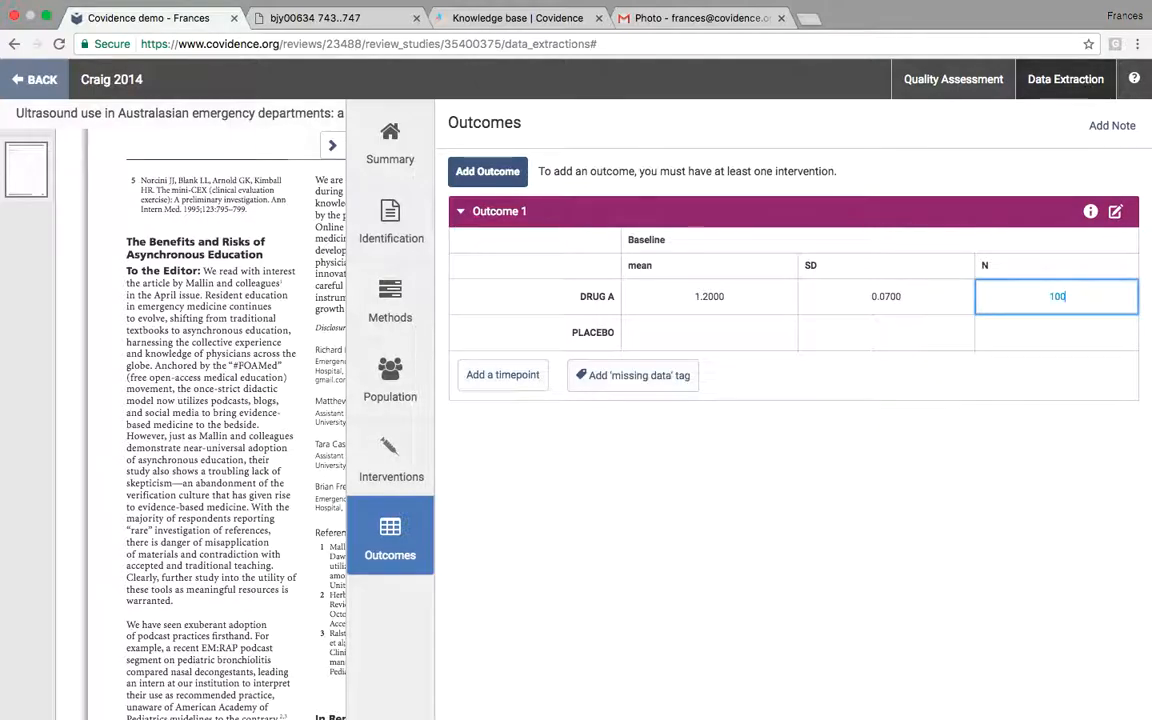
- Enter the Placebo group's baseline results in Outcome 1: mean 1.02, SD 0.05 and N 150
click(713, 332)
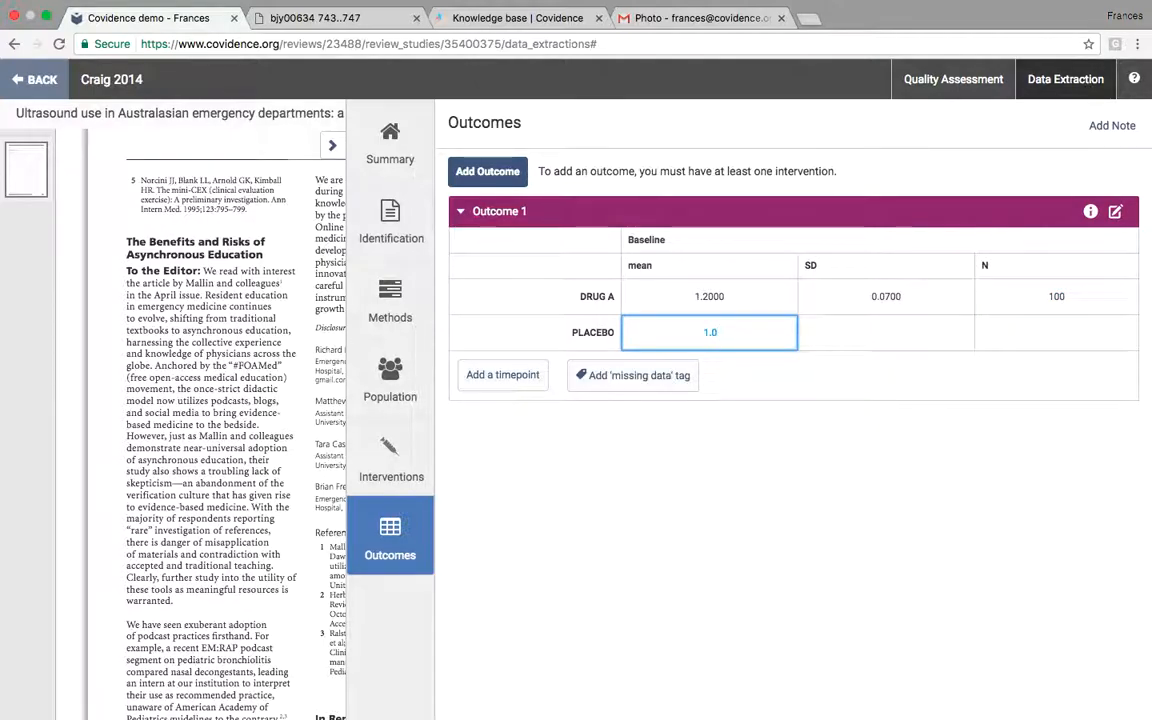
text(1.02)
click(836, 331)
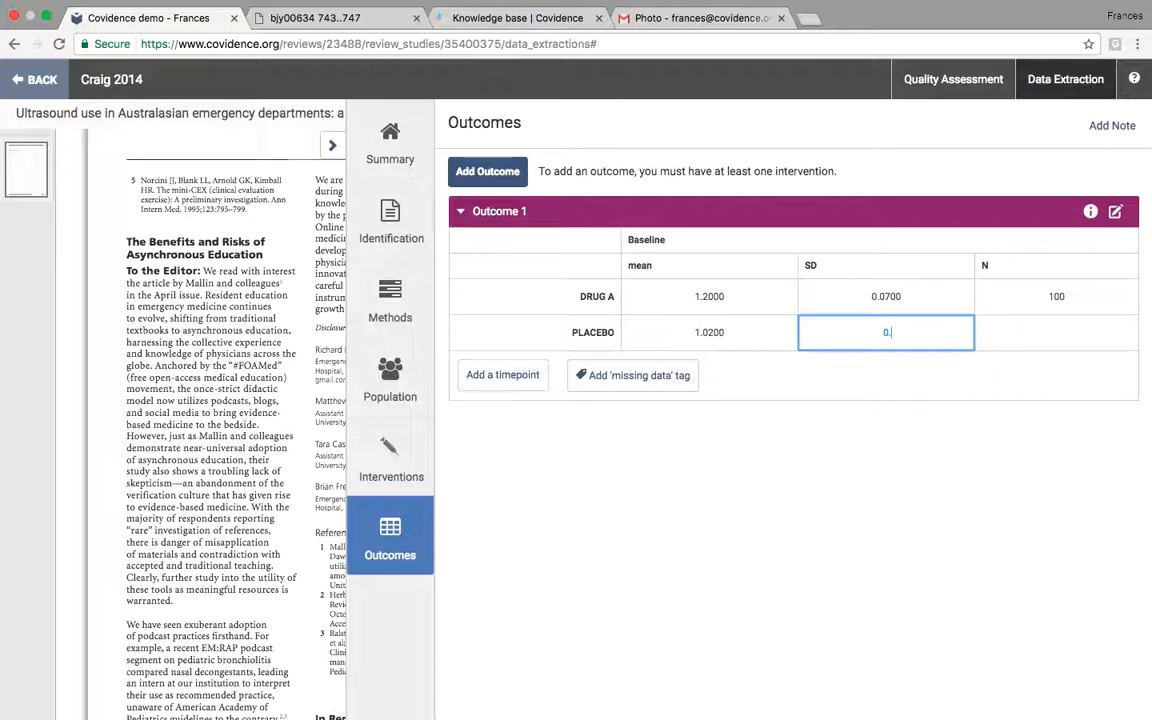
click(995, 335)
text(15)
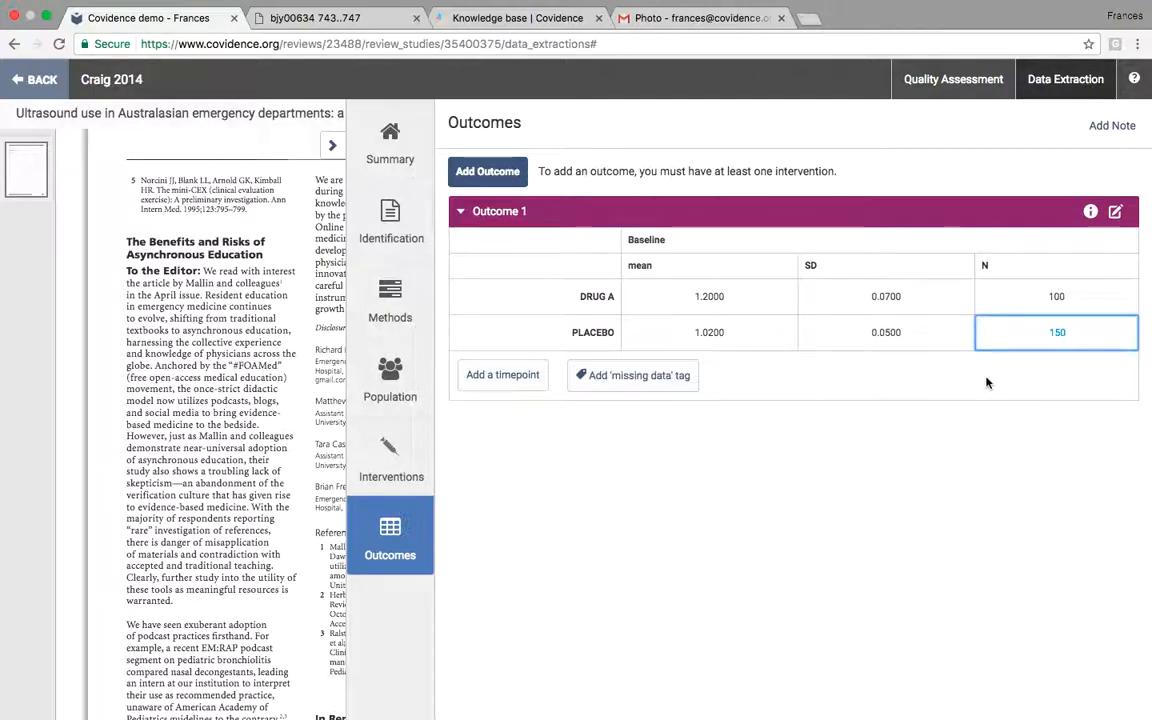
text(0)
- Add an "8 weeks" timepoint to Outcome 1
click(512, 375)
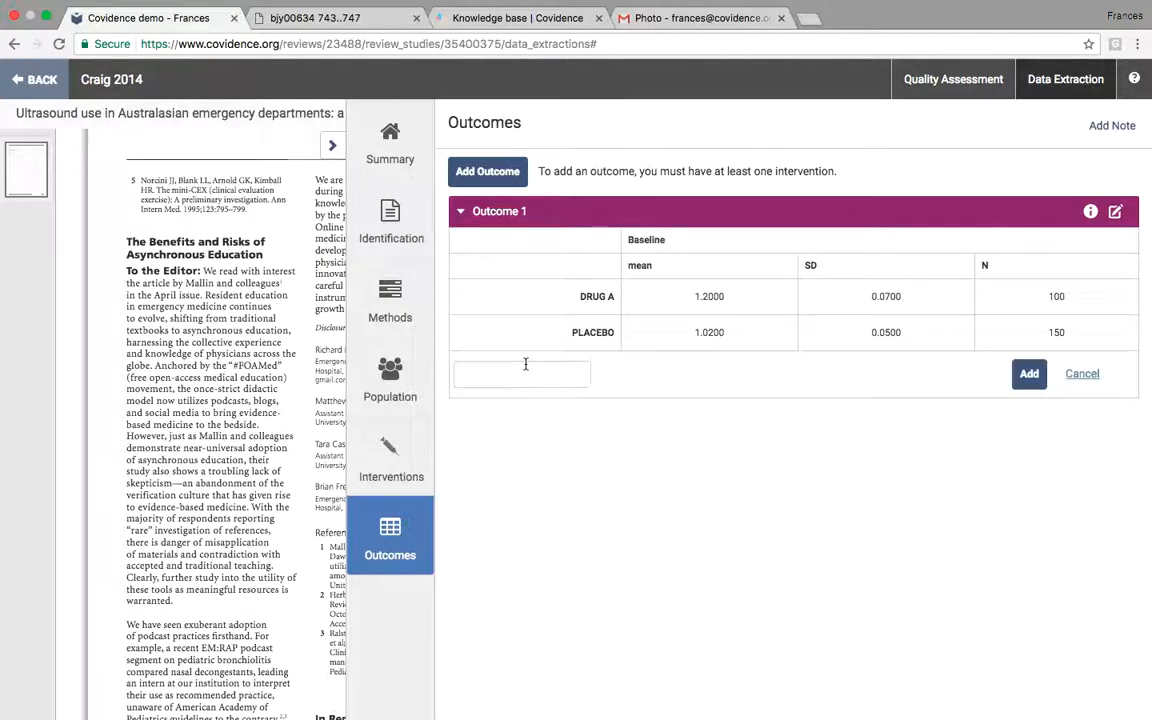
click(562, 373)
text(8 weeks)
click(1025, 375)
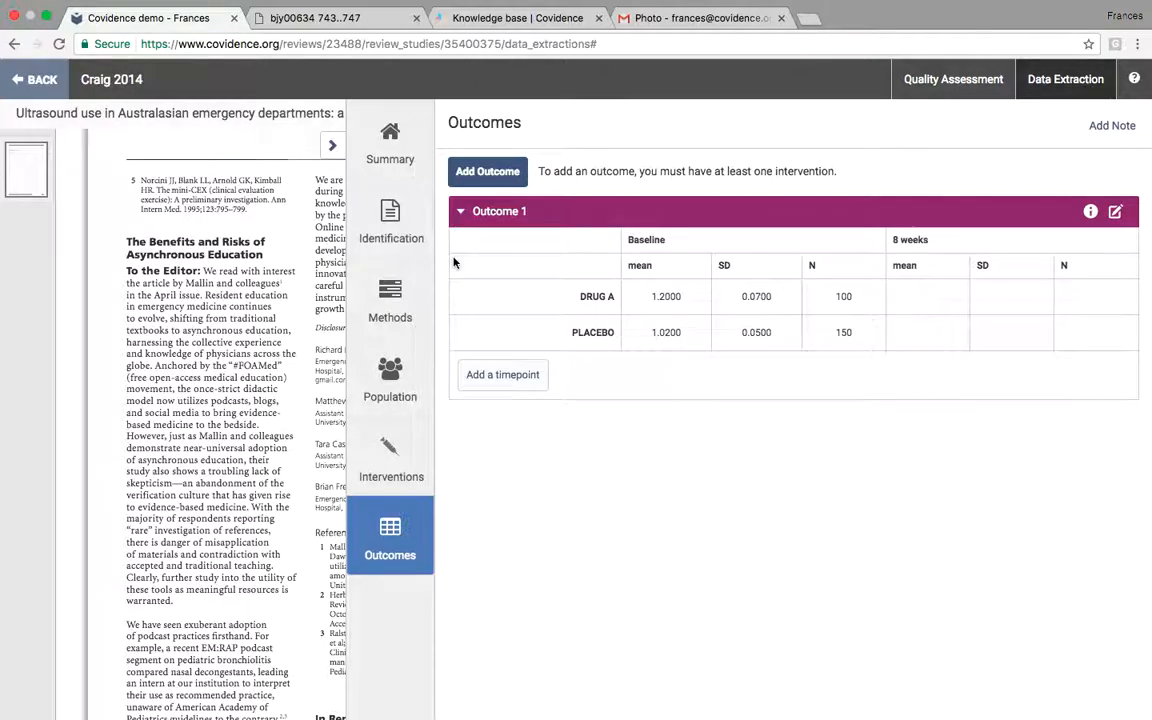
- Review the study's data extraction summary and return to the list of studies for extraction
click(403, 172)
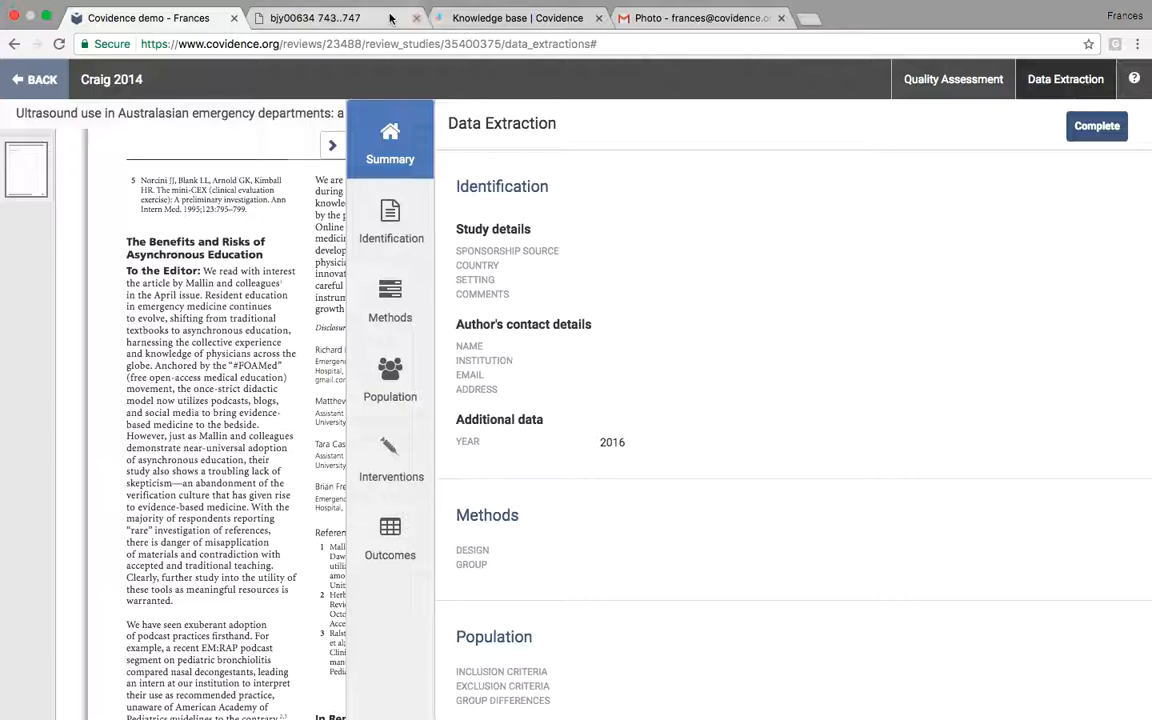
click(50, 78)
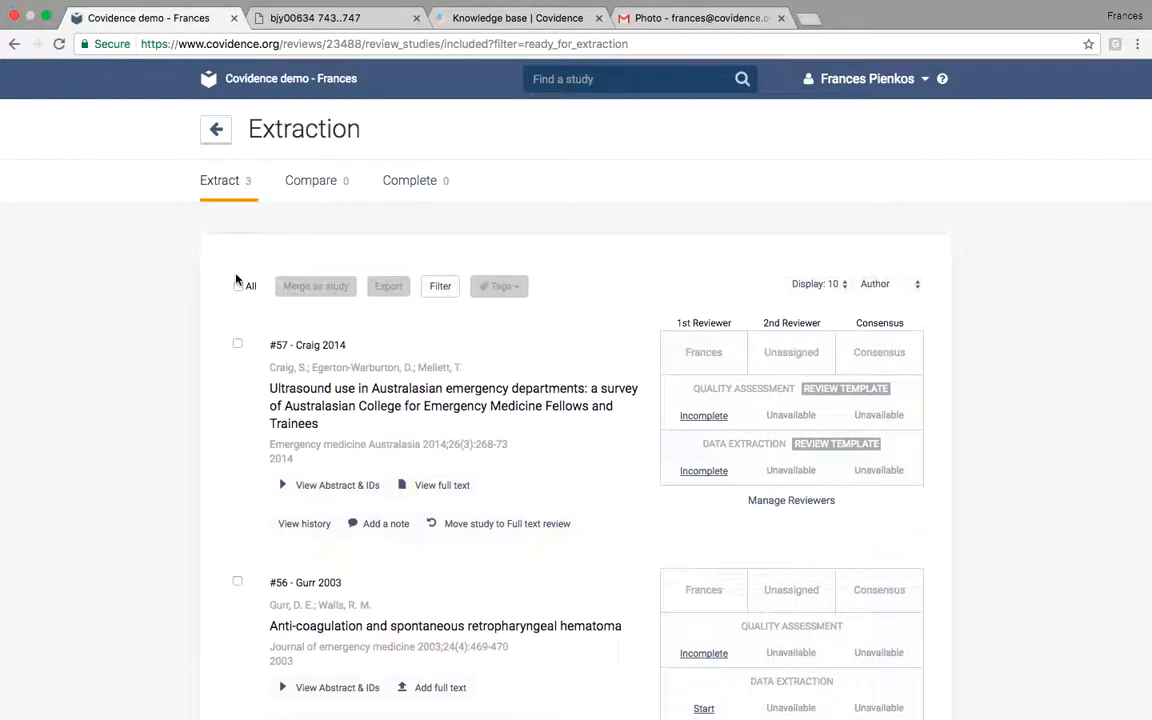
scroll(236, 270, down, 2)
scroll(236, 277, up, 2)
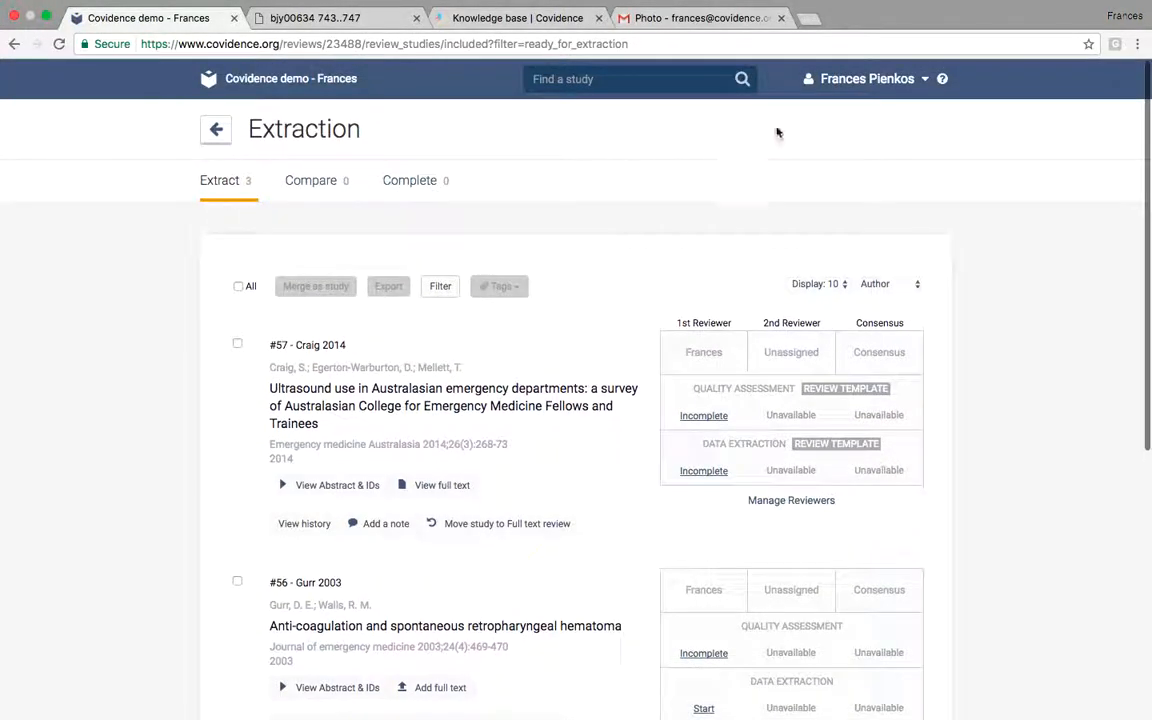
- Switch to the review "Buprenorphine for opioid dependence in pregnancy" and open its export page
click(828, 80)
click(789, 210)
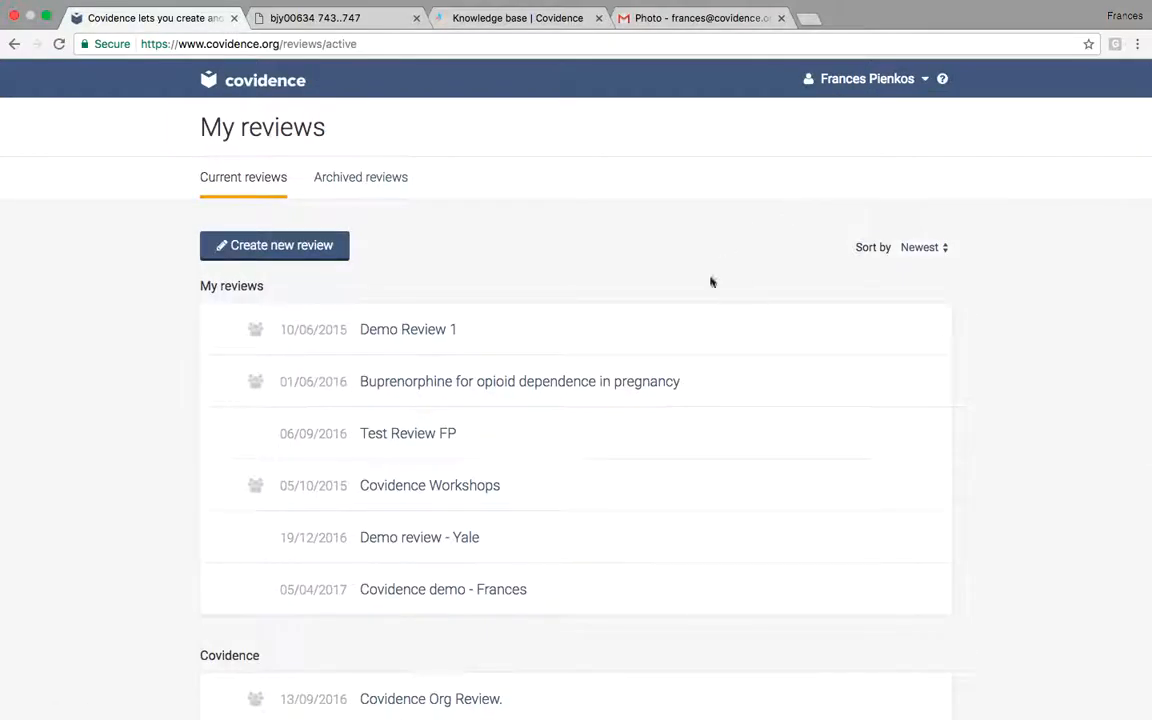
click(651, 385)
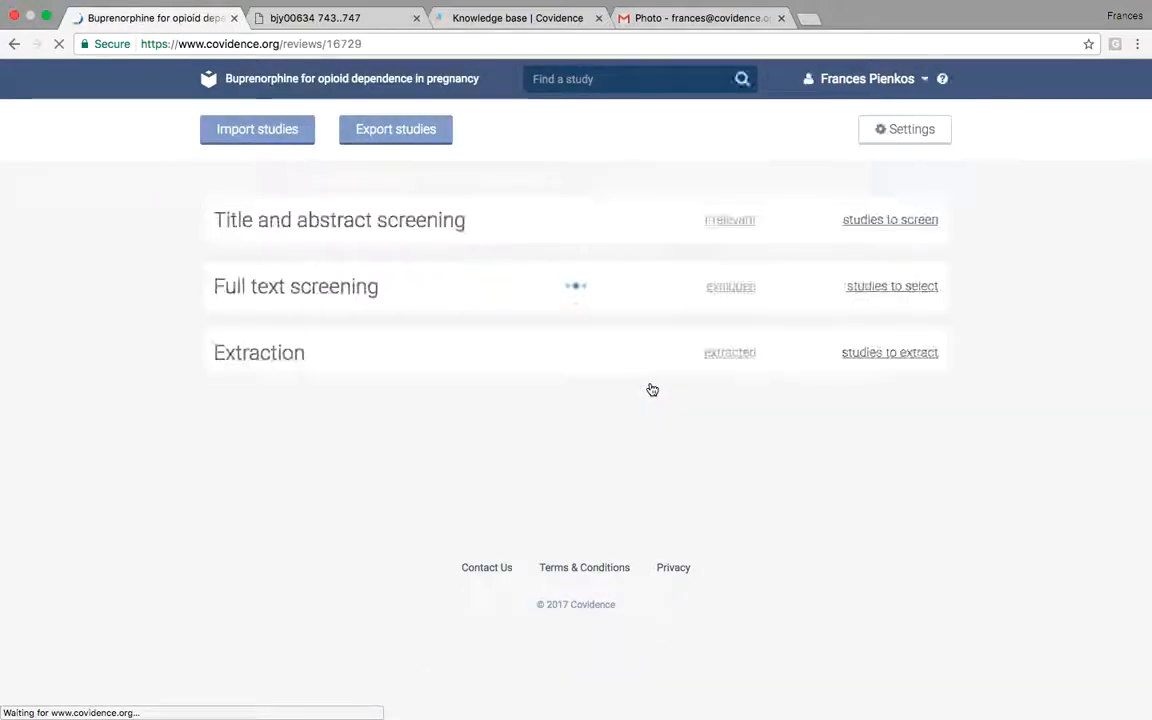
click(427, 132)
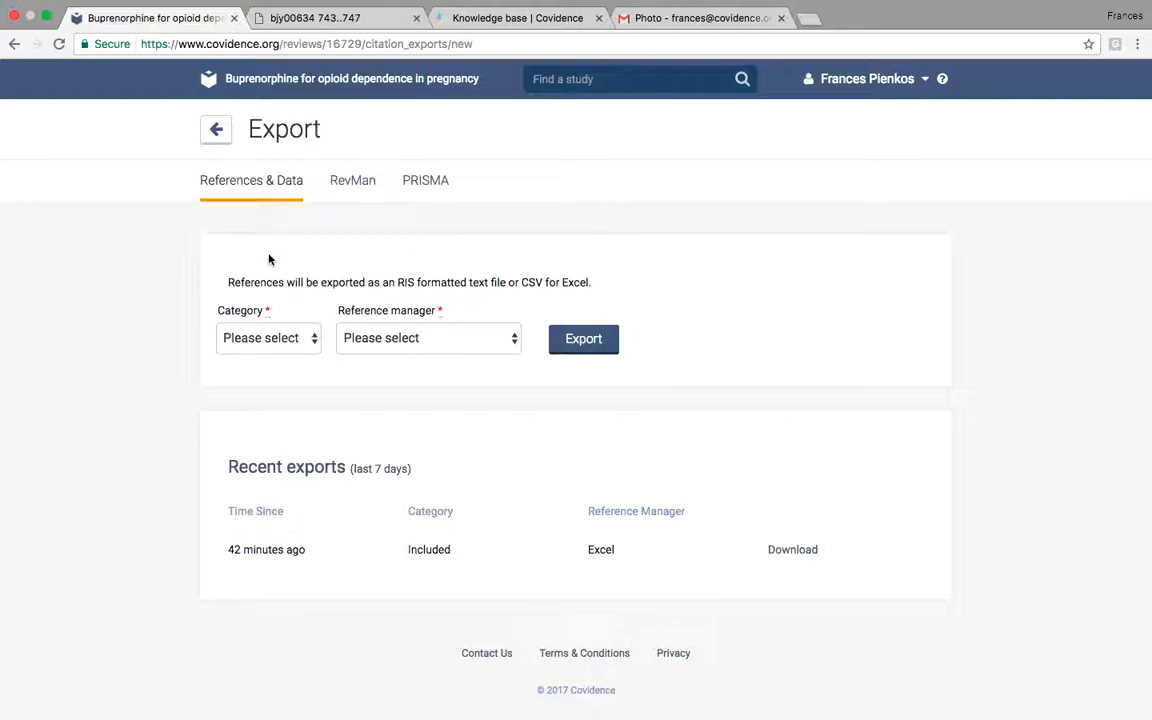
- Check which study categories and reference managers are available for exporting references and data
click(304, 337)
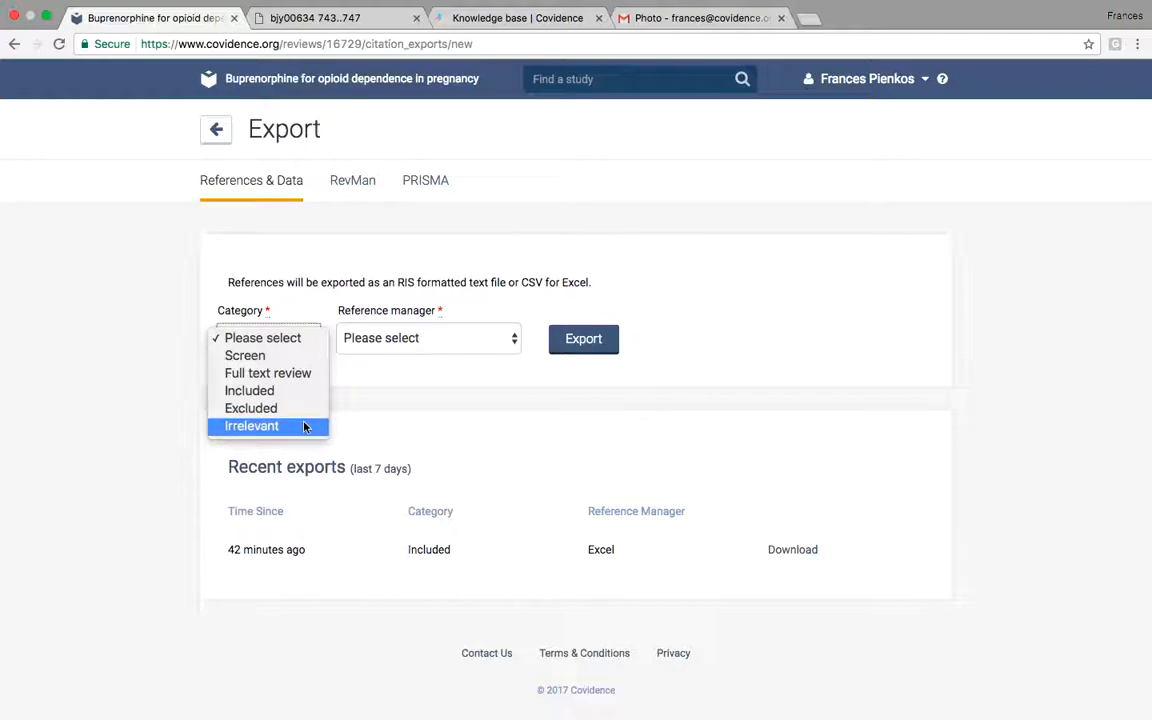
click(381, 348)
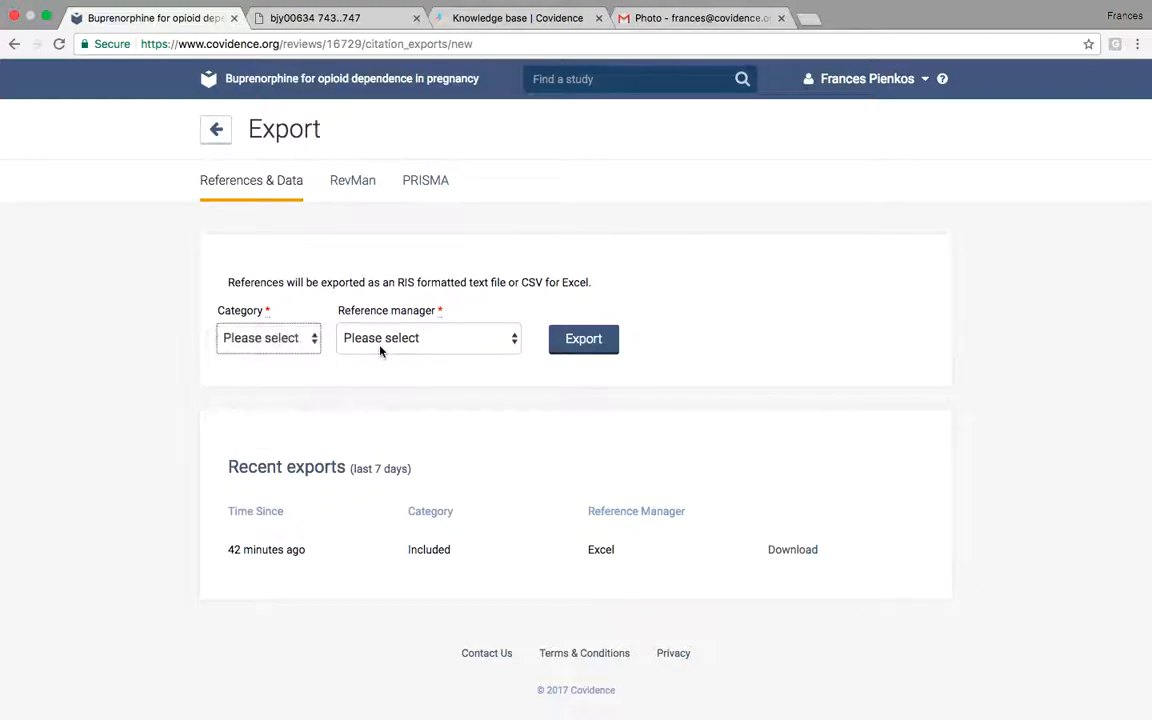
click(380, 348)
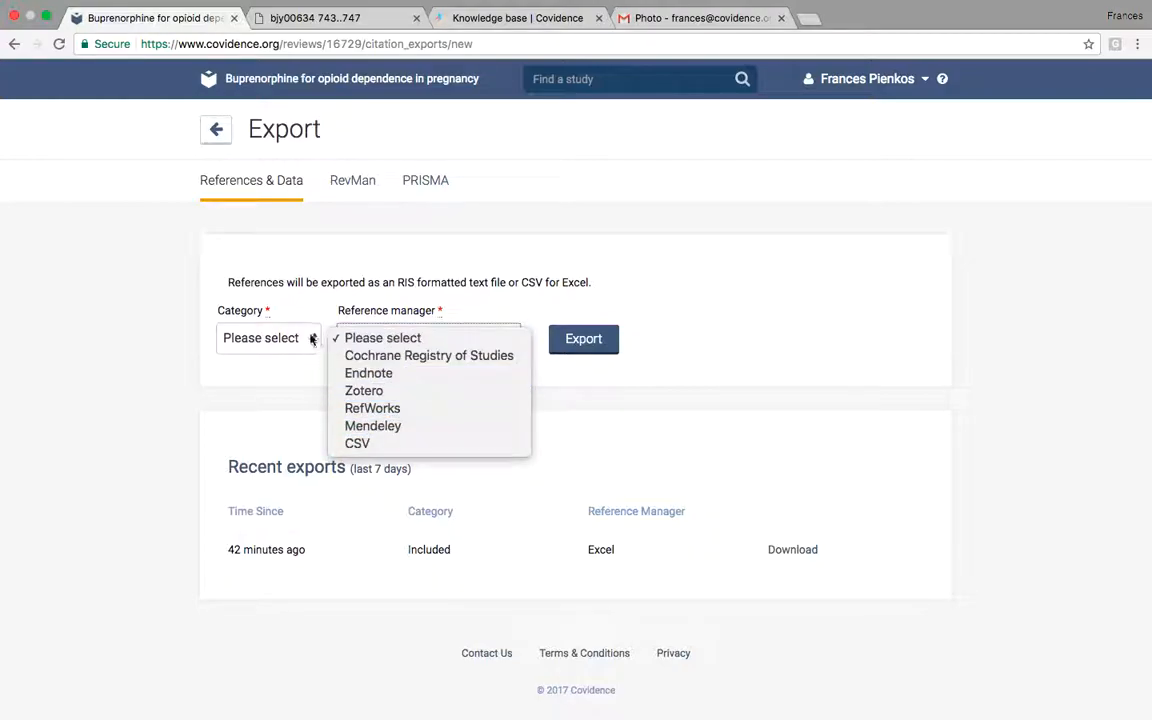
click(314, 337)
- Export the Included category with its extracted data in Excel format
click(311, 339)
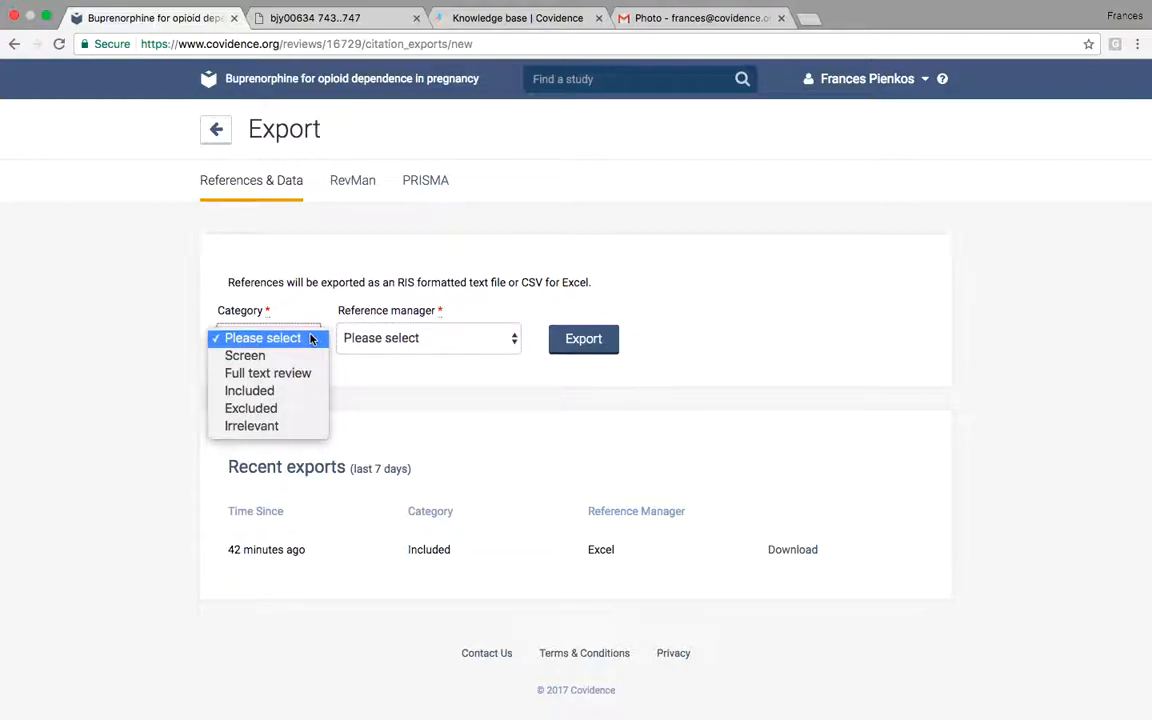
click(290, 392)
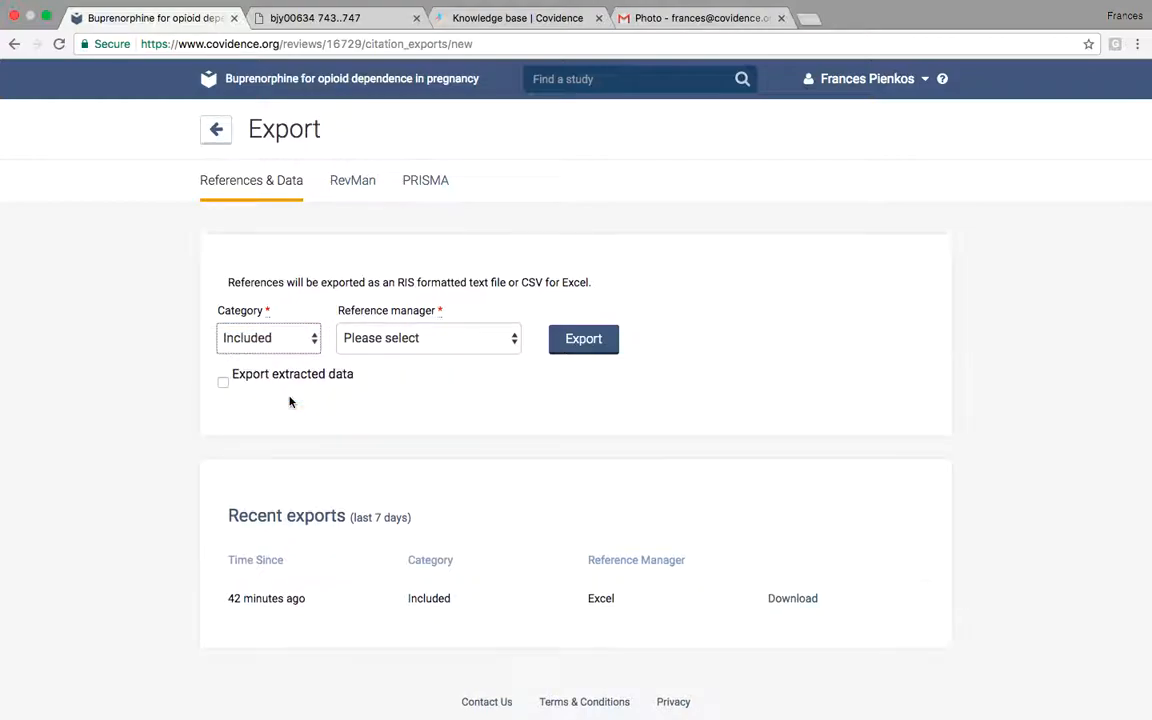
click(223, 381)
click(507, 345)
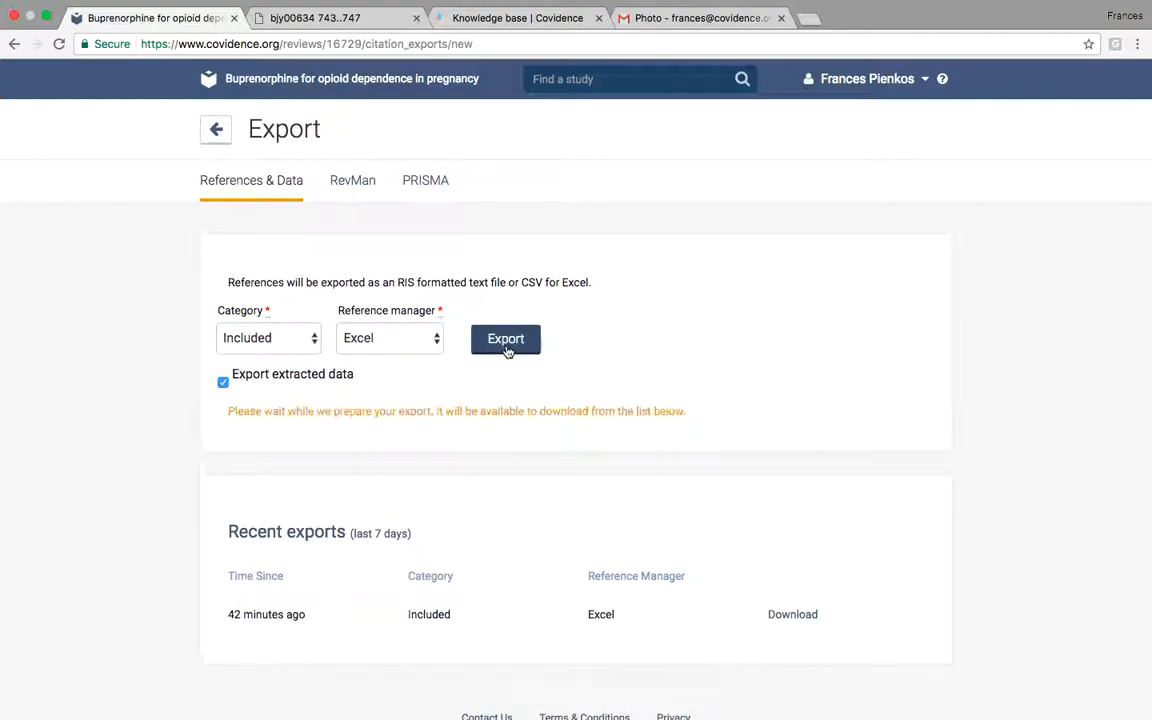
- Download the earlier Excel export of the included studies from the recent exports and open it in Excel
click(789, 652)
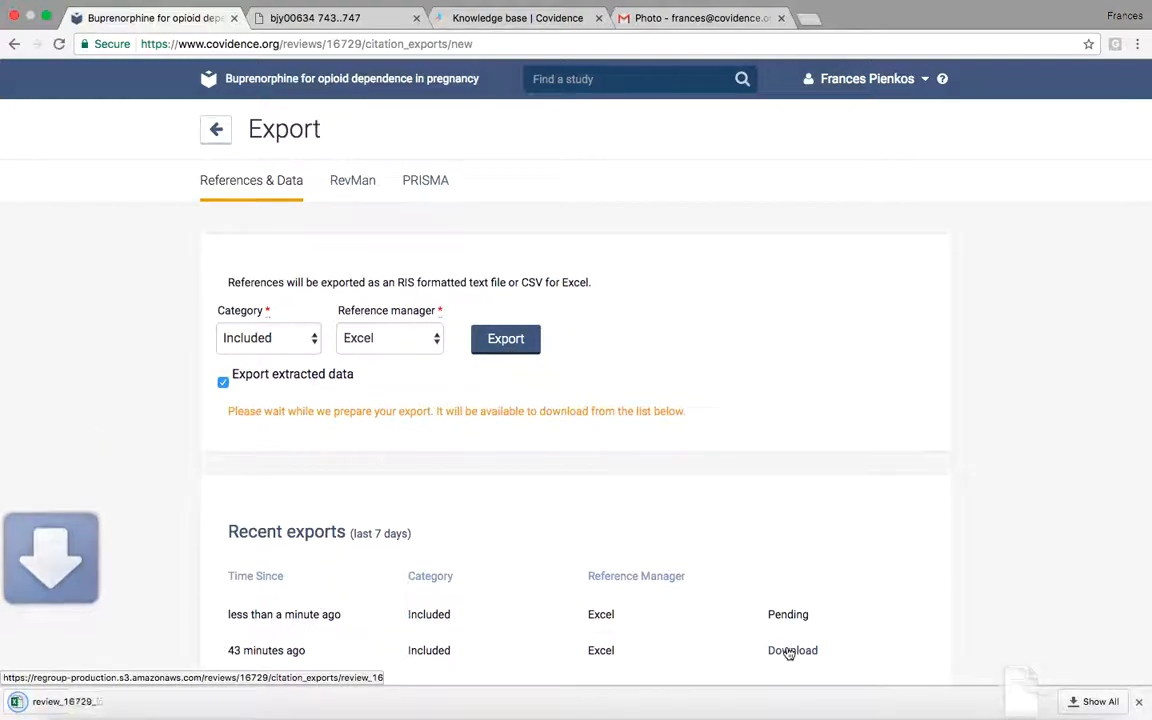
click(88, 703)
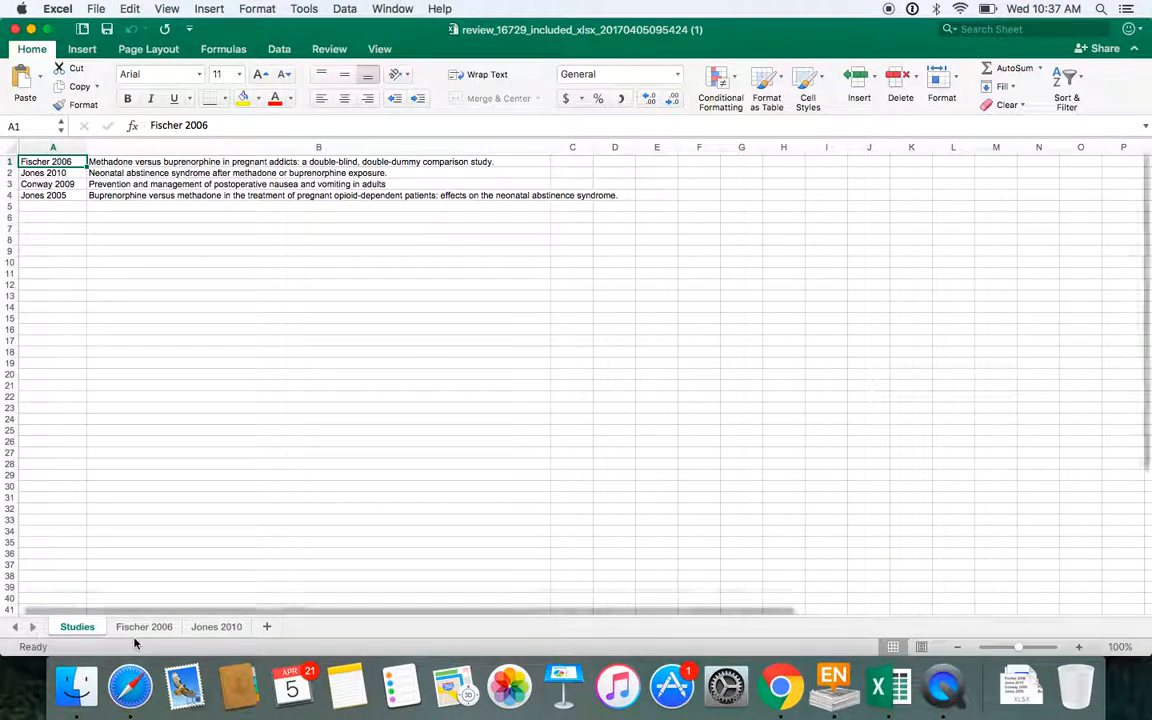
- Examine the agreed and individual reviewer extractions for the Fischer 2006 study, glance at Jones 2010, and return to the Studies list
click(145, 627)
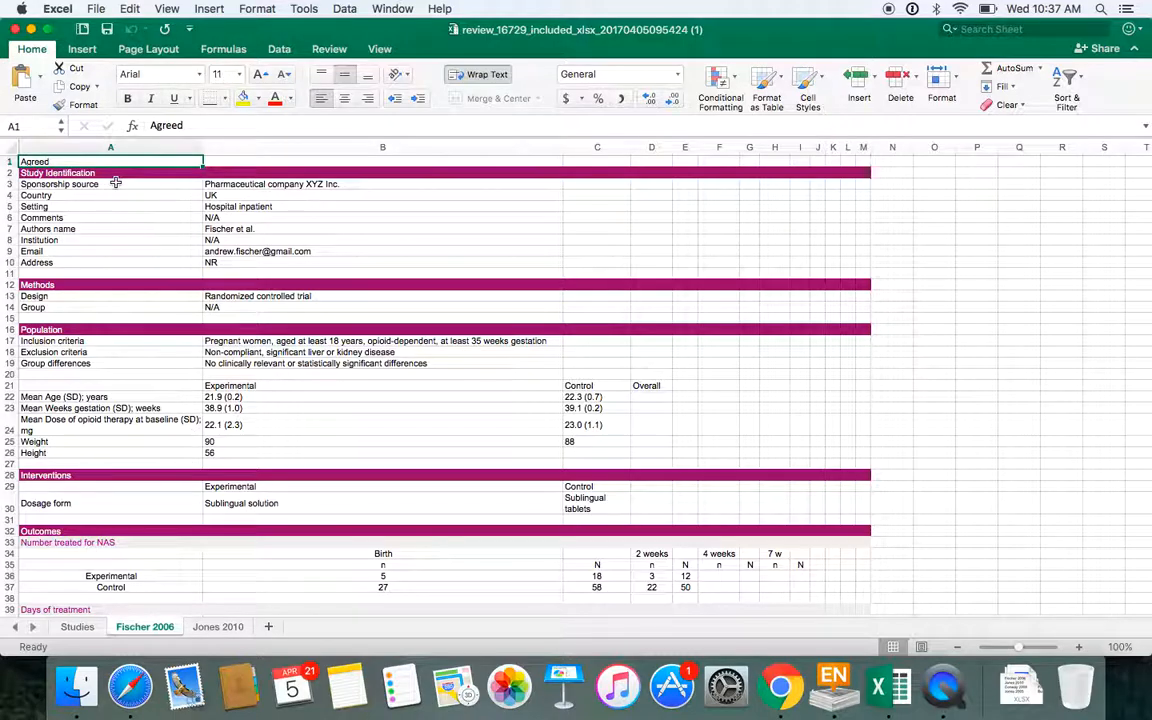
scroll(75, 345, down, 5)
scroll(75, 345, down, 3)
scroll(100, 335, up, 9)
scroll(270, 432, down, 5)
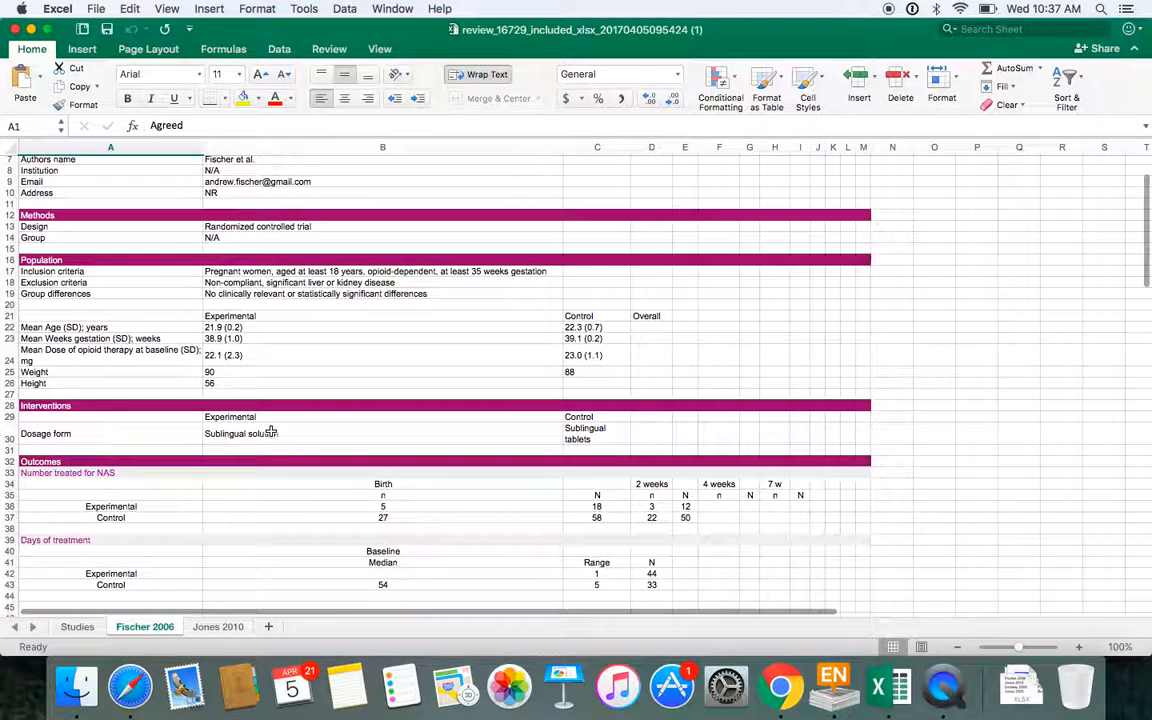
scroll(270, 432, down, 4)
scroll(460, 512, down, 2)
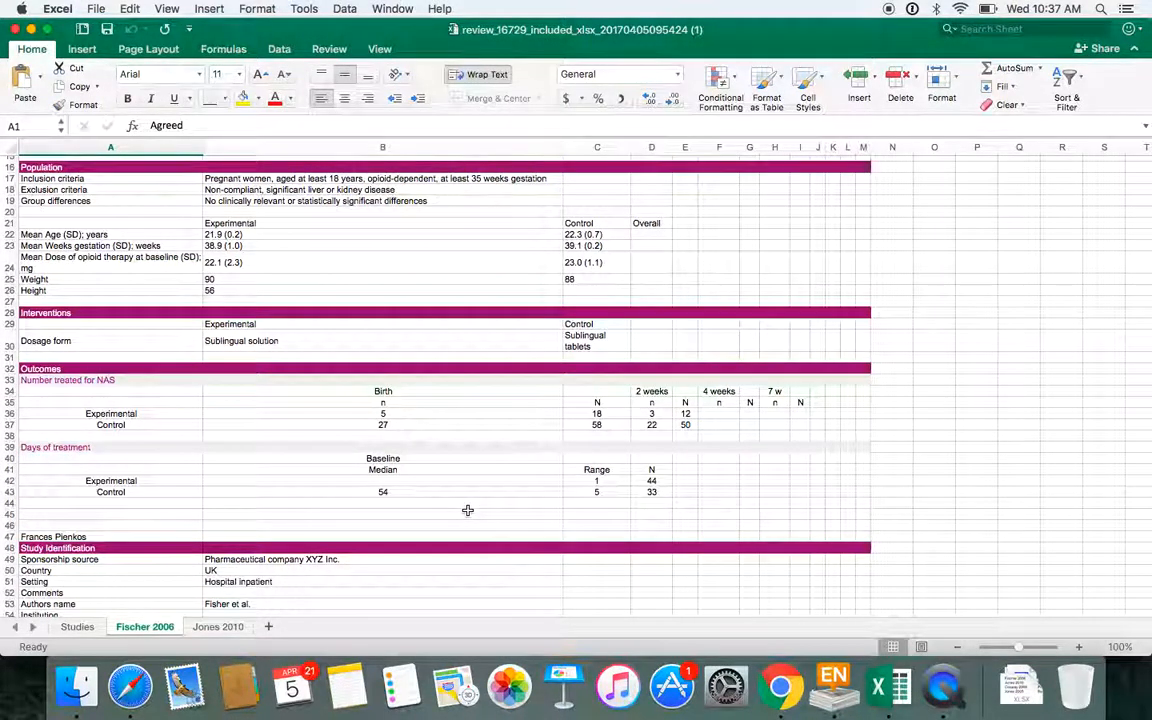
scroll(467, 510, down, 4)
scroll(467, 510, down, 5)
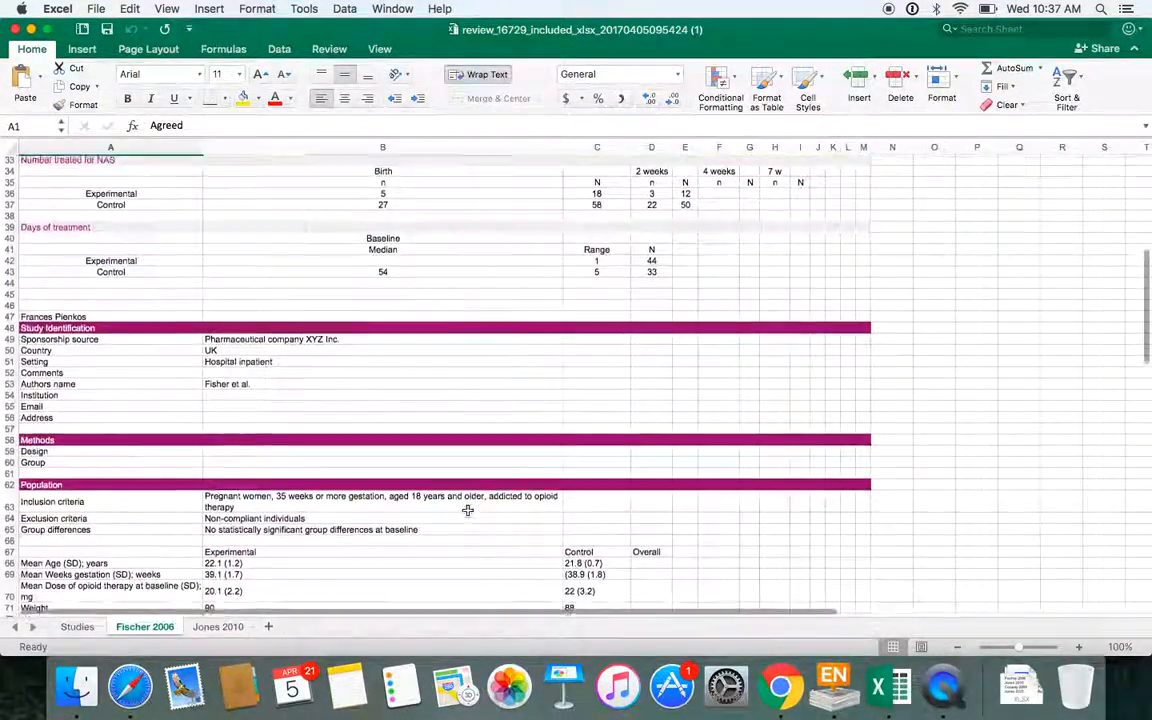
scroll(375, 531, down, 1)
scroll(375, 531, down, 15)
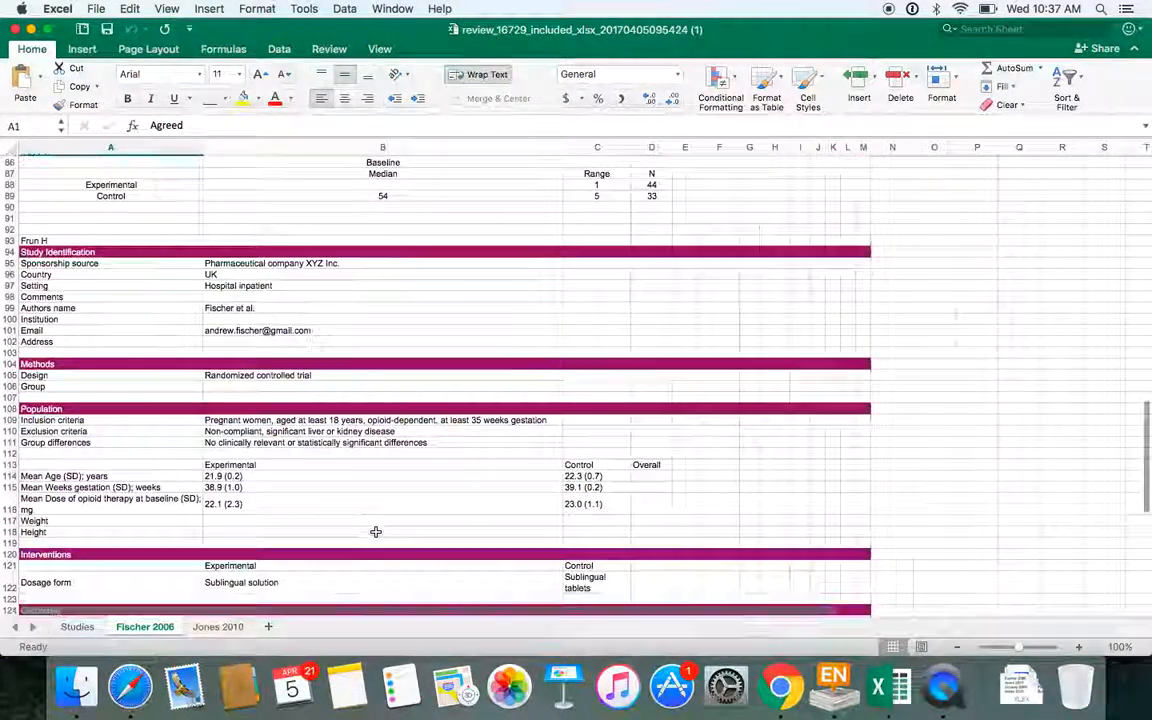
scroll(375, 531, up, 20)
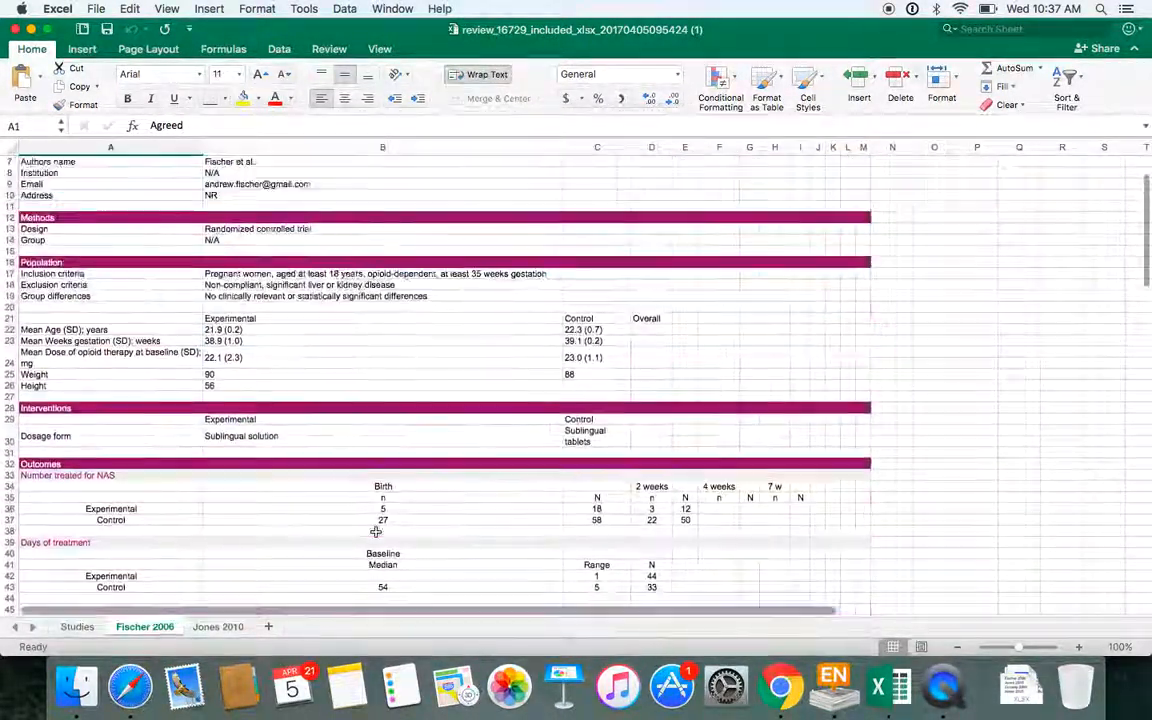
click(229, 624)
click(77, 626)
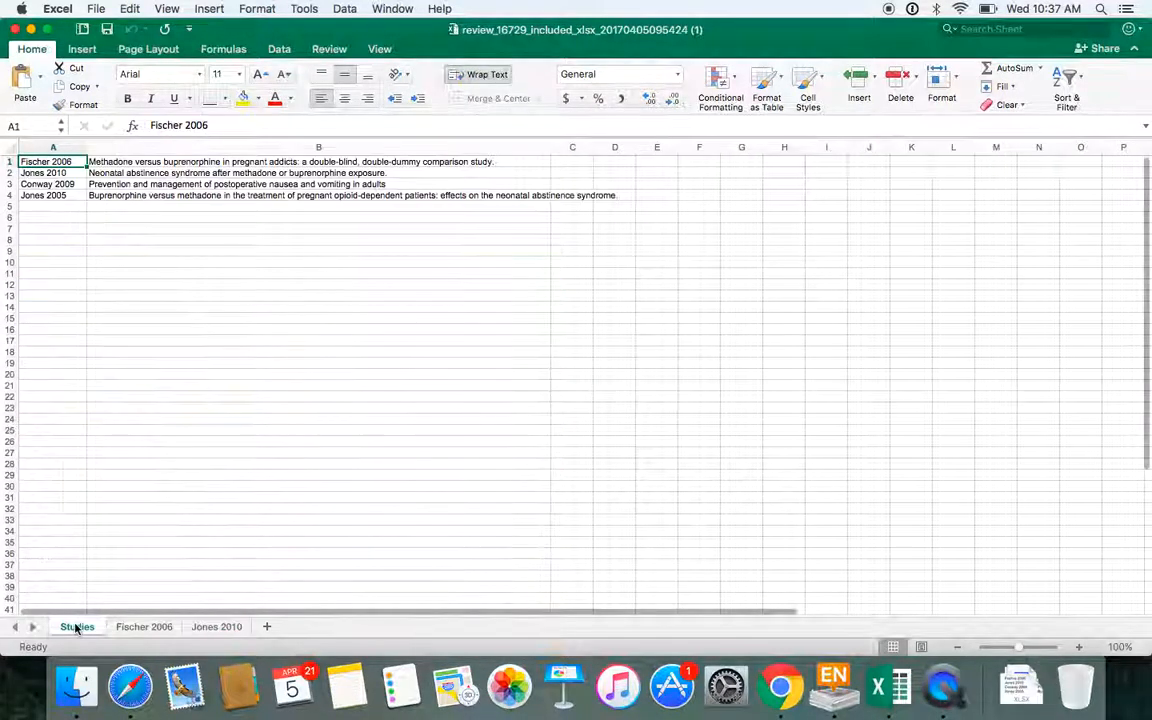
- Switch to Covidence in Chrome and choose "[Intervention] for [health problem]-3.rm5" from the desktop's Worshops folder for the RevMan export of Experimental vs Control
click(782, 686)
click(353, 181)
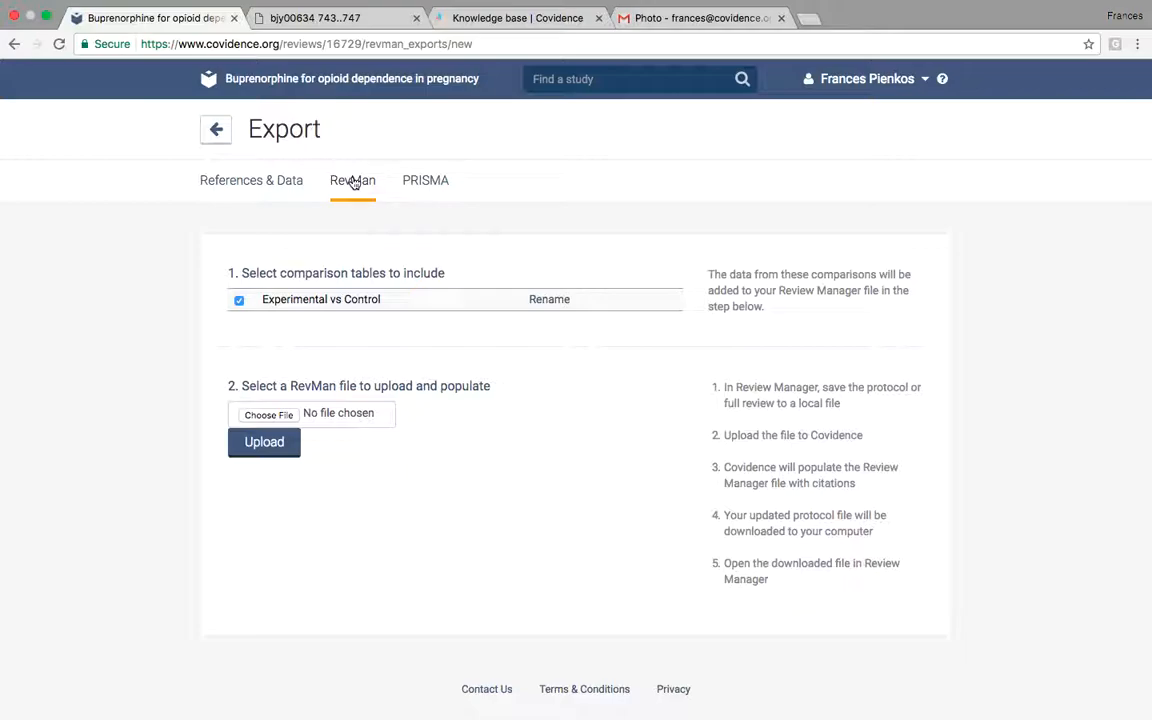
click(292, 415)
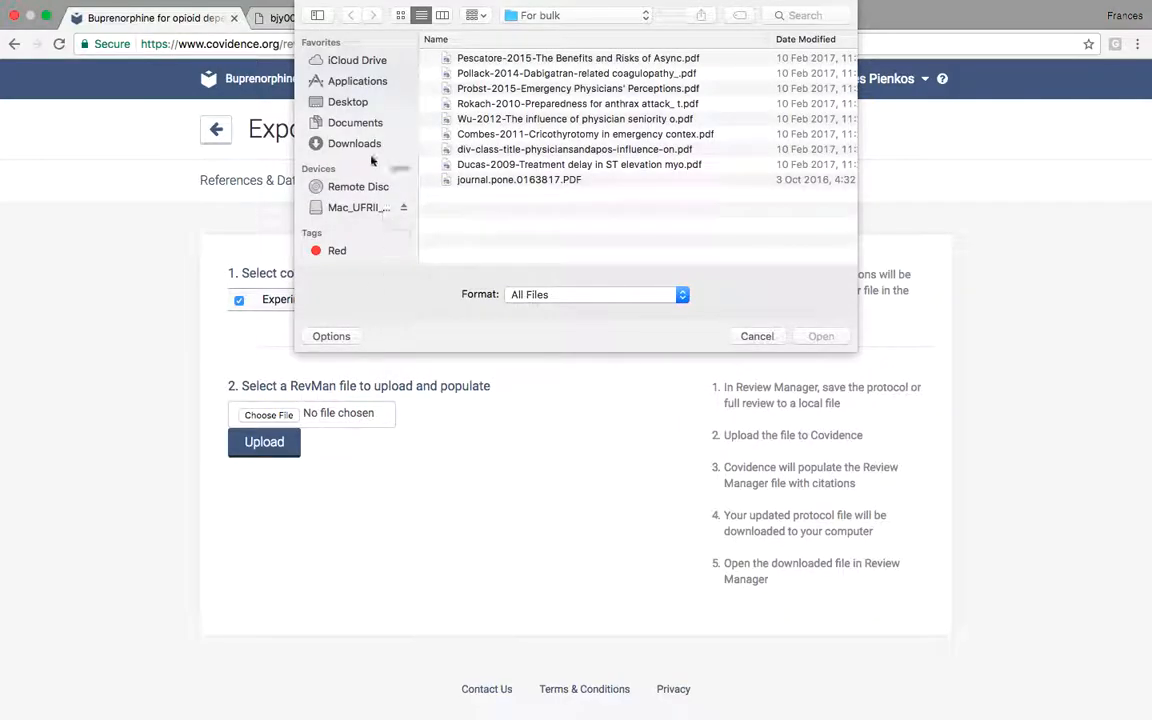
click(364, 143)
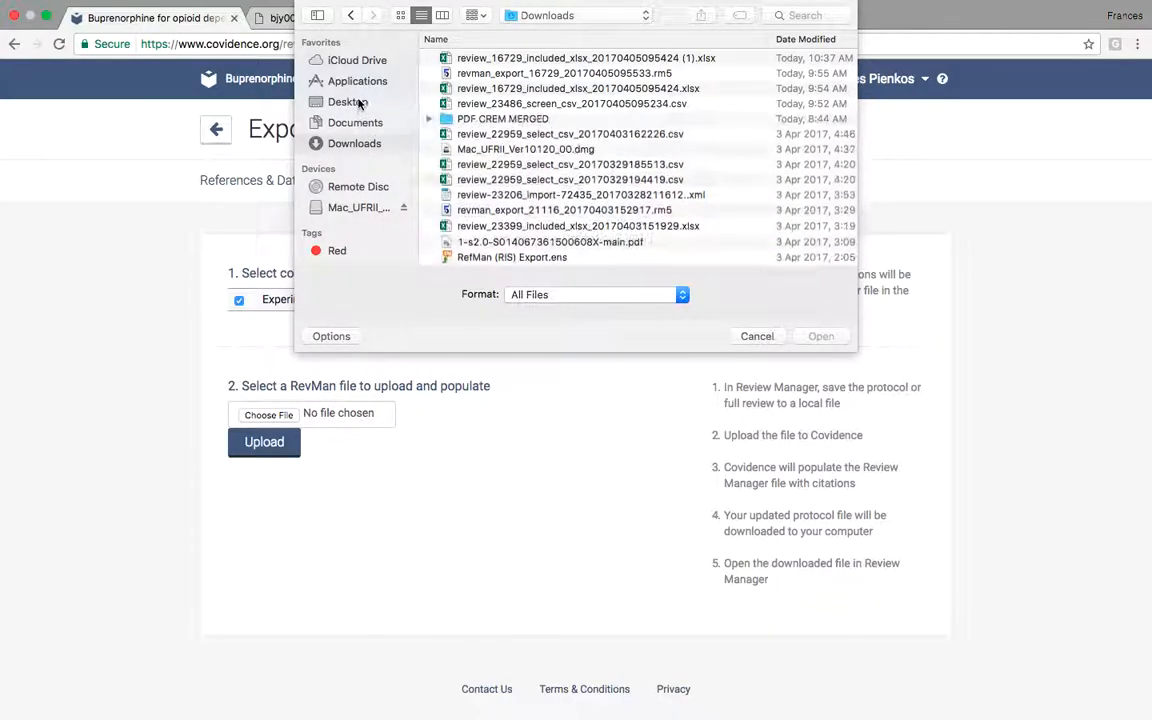
click(360, 103)
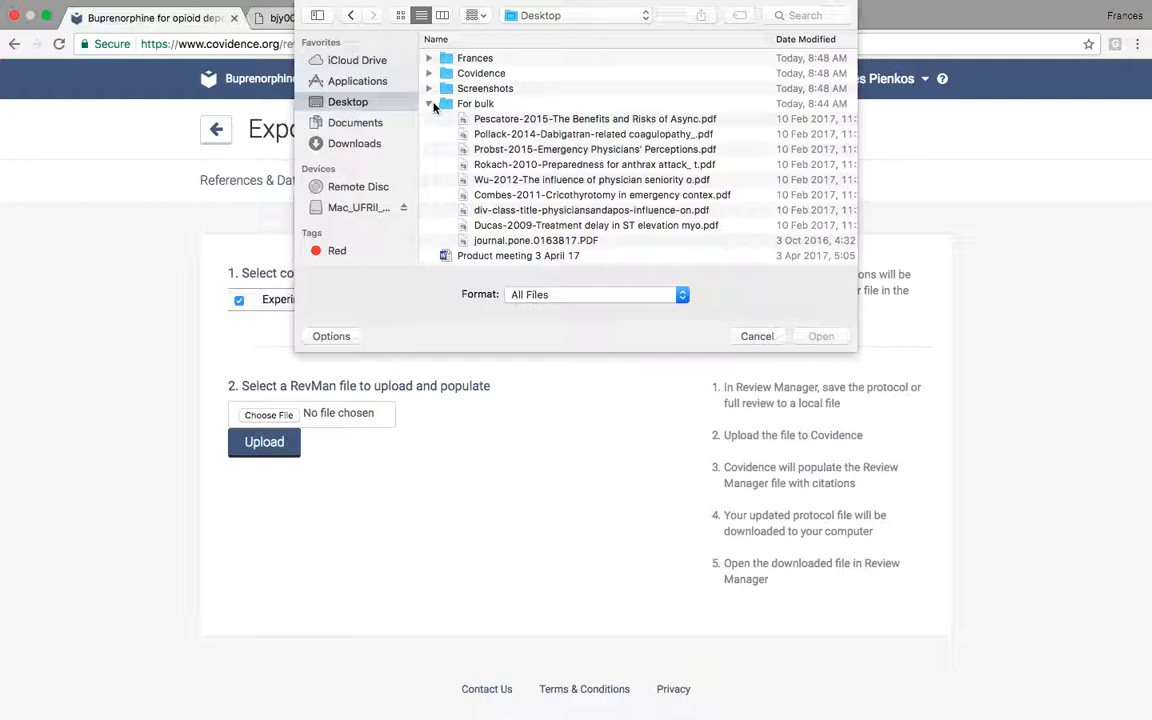
click(429, 104)
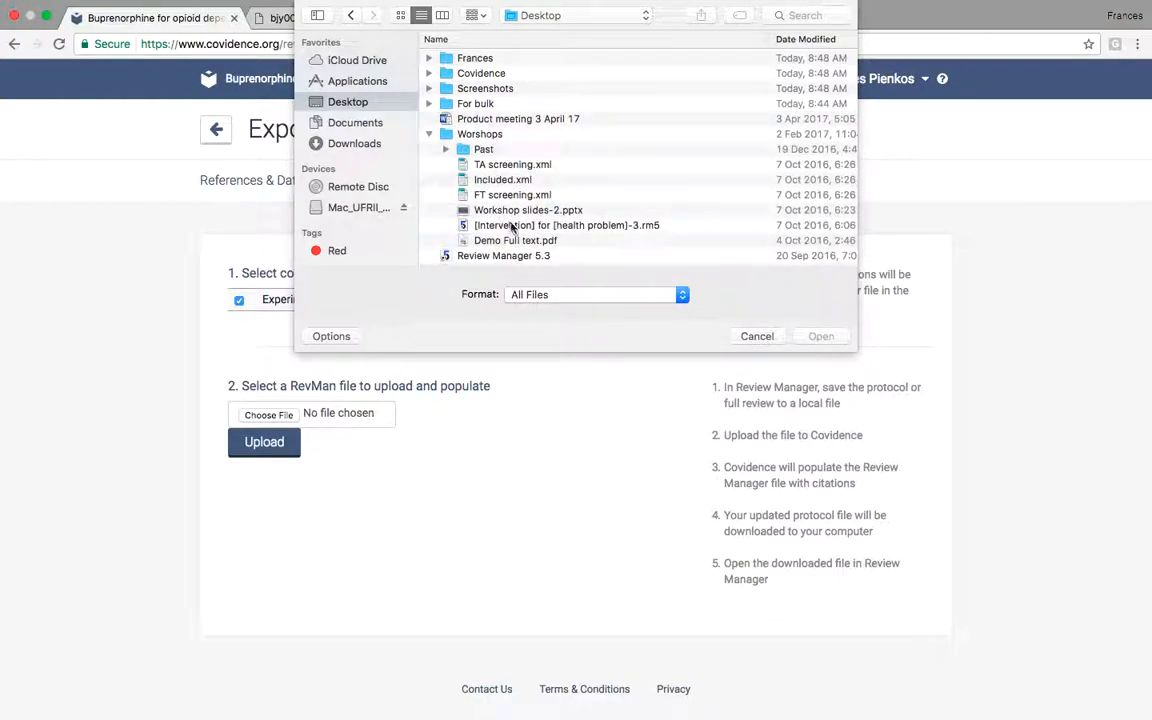
click(512, 226)
click(816, 336)
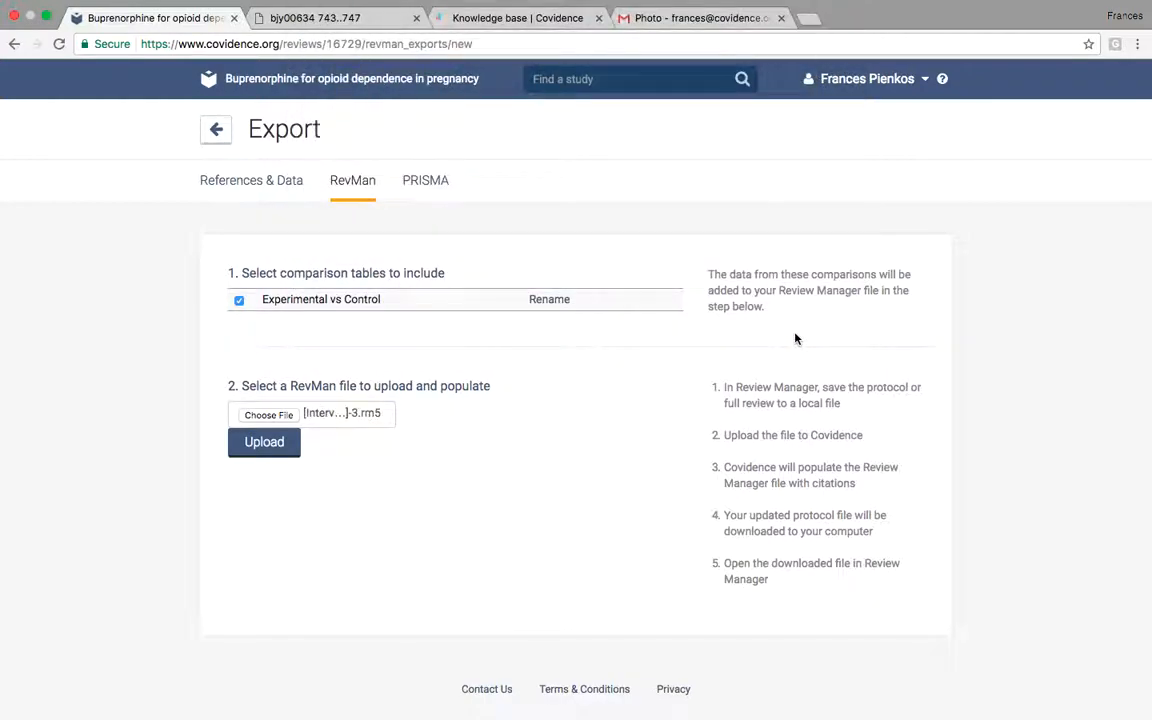
- Upload the chosen RevMan file, download the populated version, and open it in Review Manager
click(286, 447)
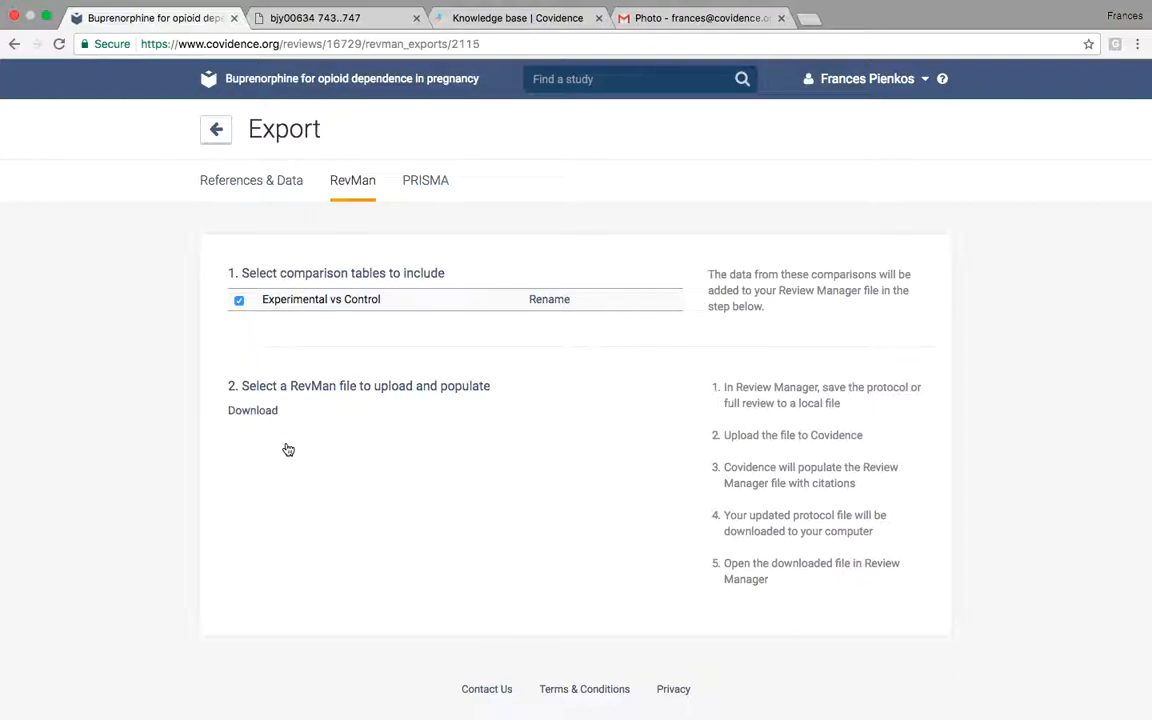
click(266, 412)
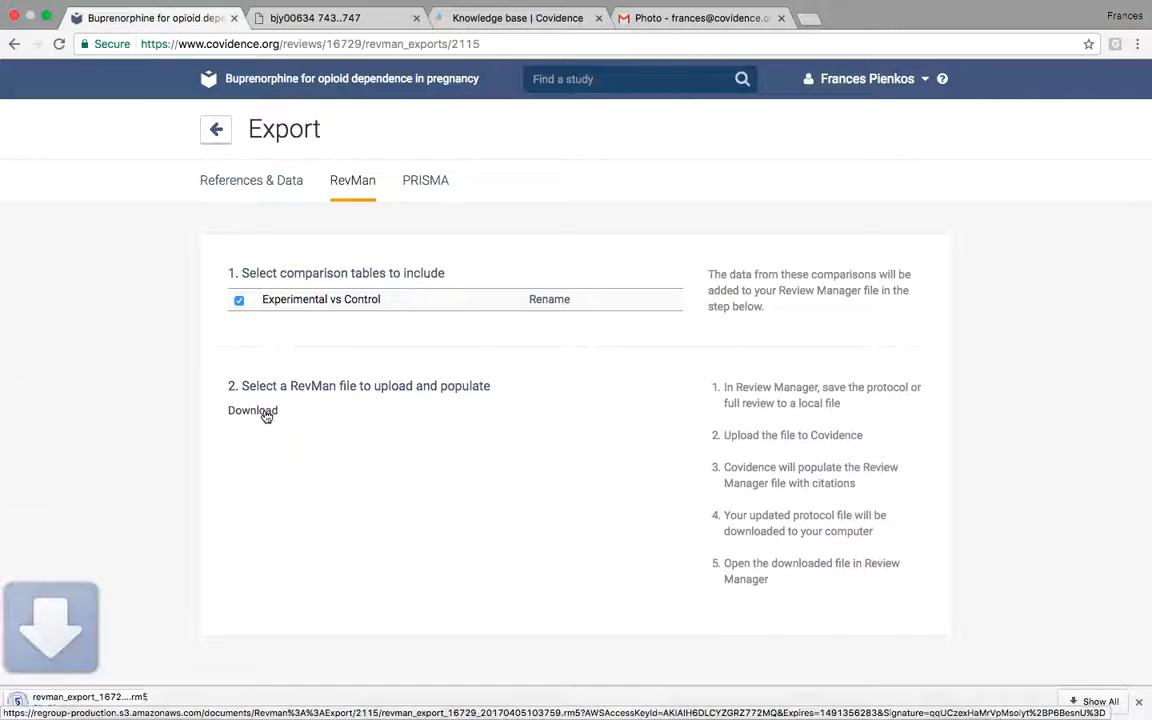
click(133, 700)
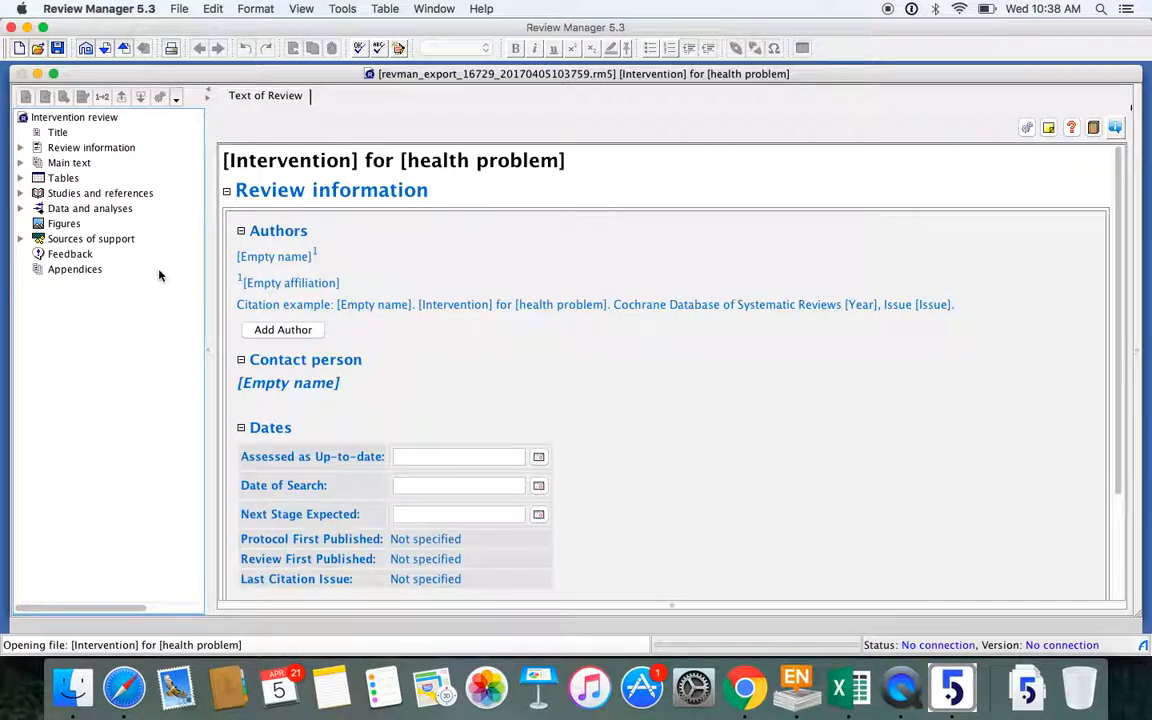
- Open the "Number treated for NAS" outcome from the Experimental vs Control comparison to view its data and forest plot
click(116, 209)
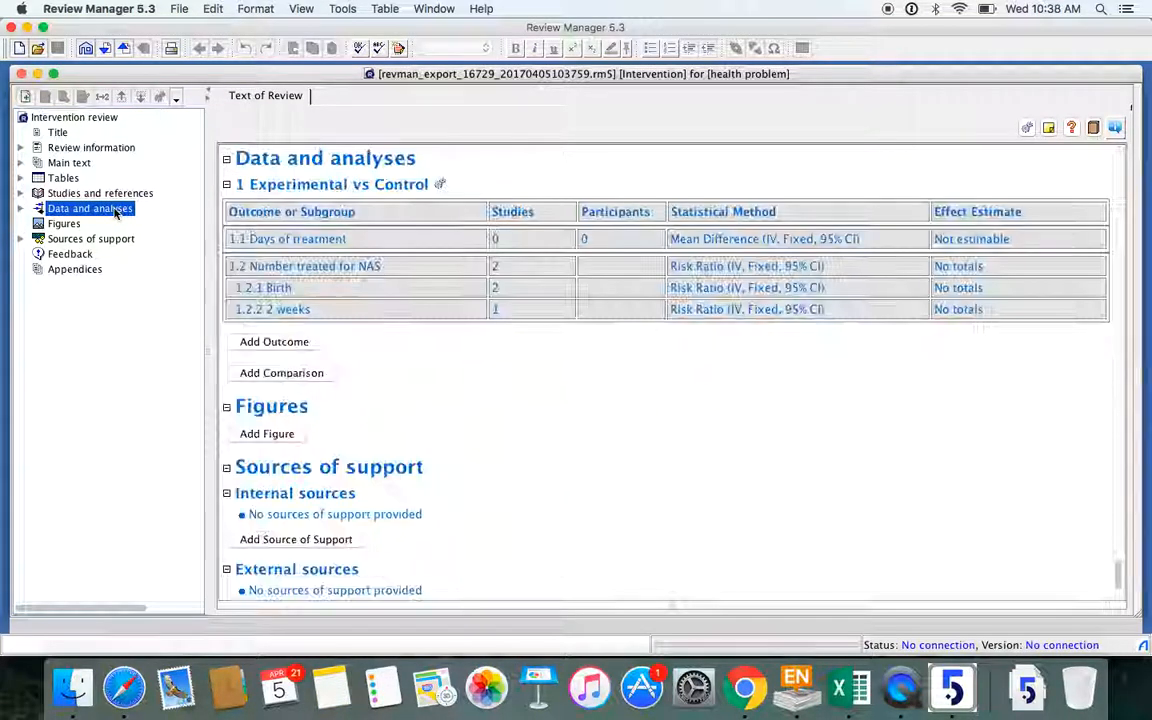
double_click(316, 265)
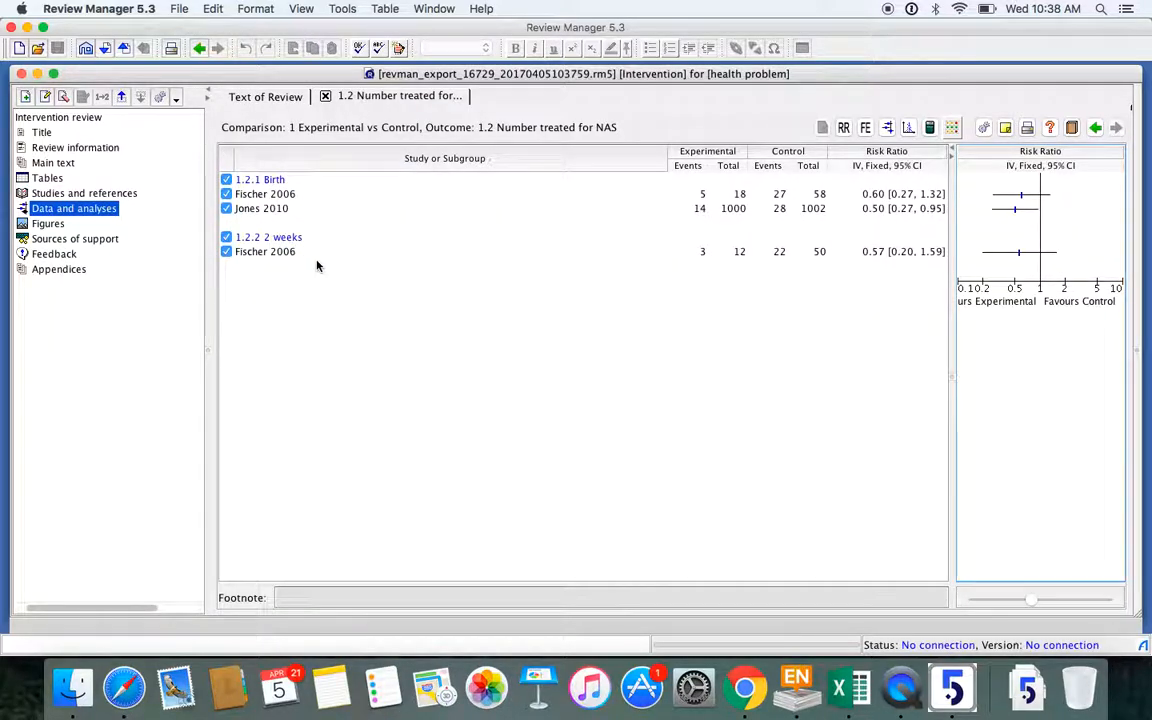
- Look through the references to studies, the characteristics of included studies, and the risk of bias table for Fischer 2006
click(104, 196)
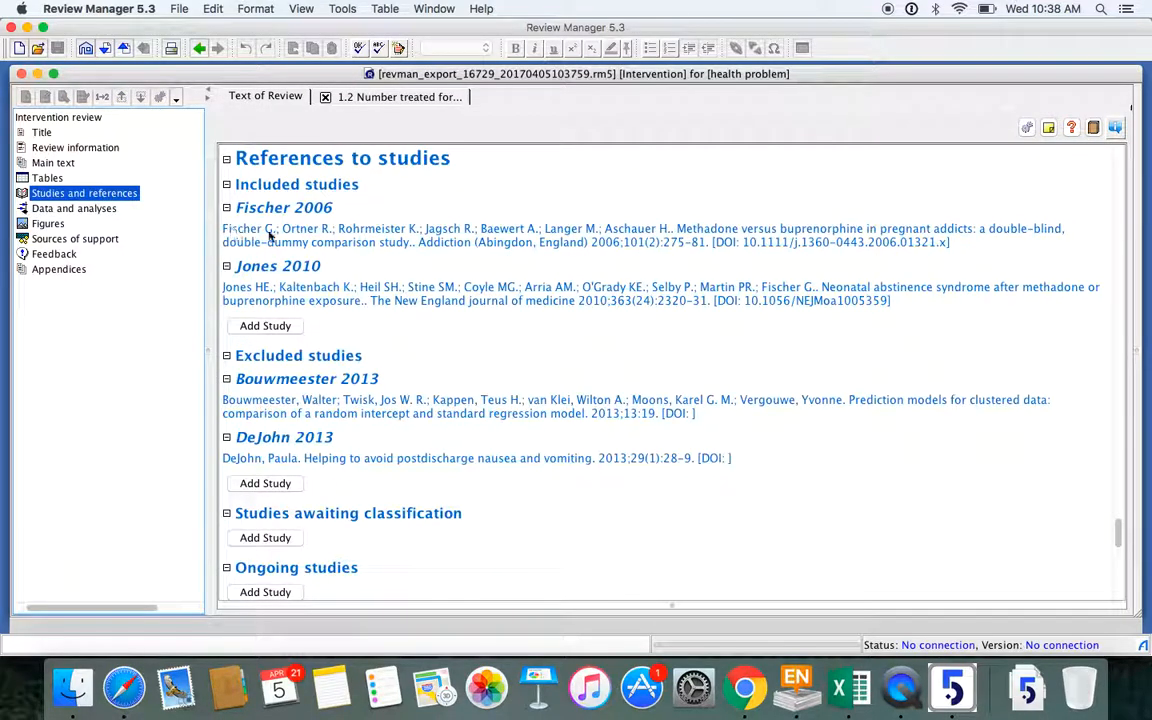
scroll(268, 234, down, 15)
scroll(268, 234, up, 10)
right_click(268, 232)
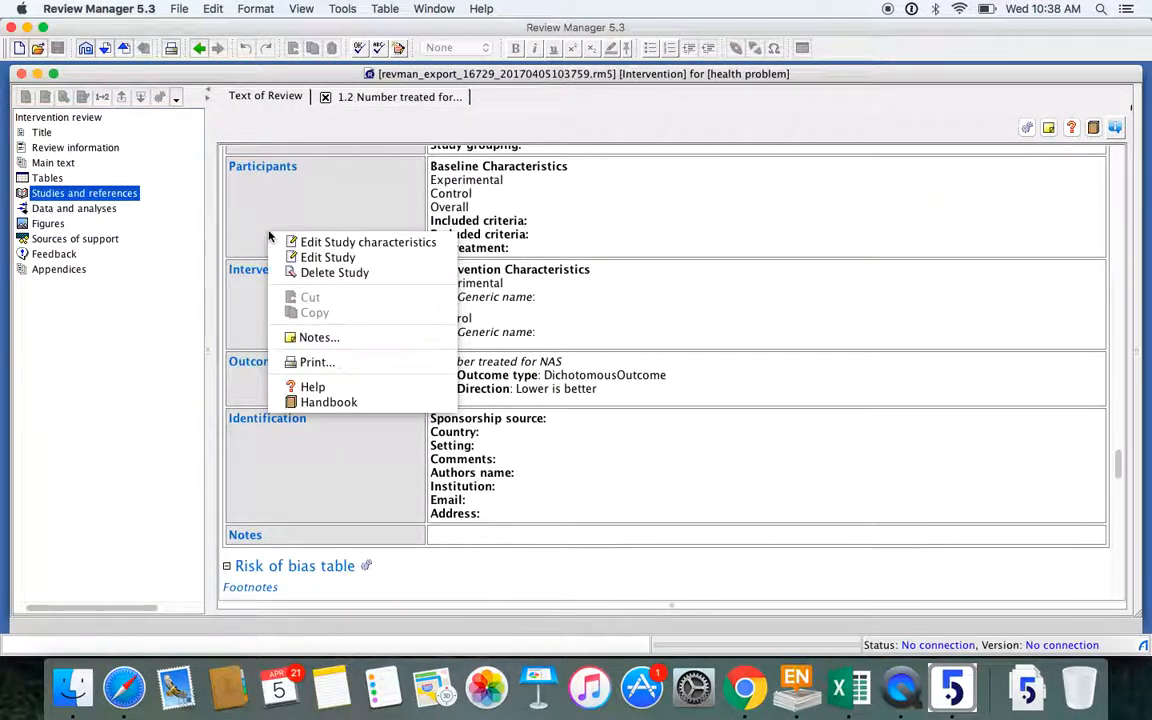
click(266, 214)
scroll(267, 212, up, 20)
scroll(267, 212, down, 12)
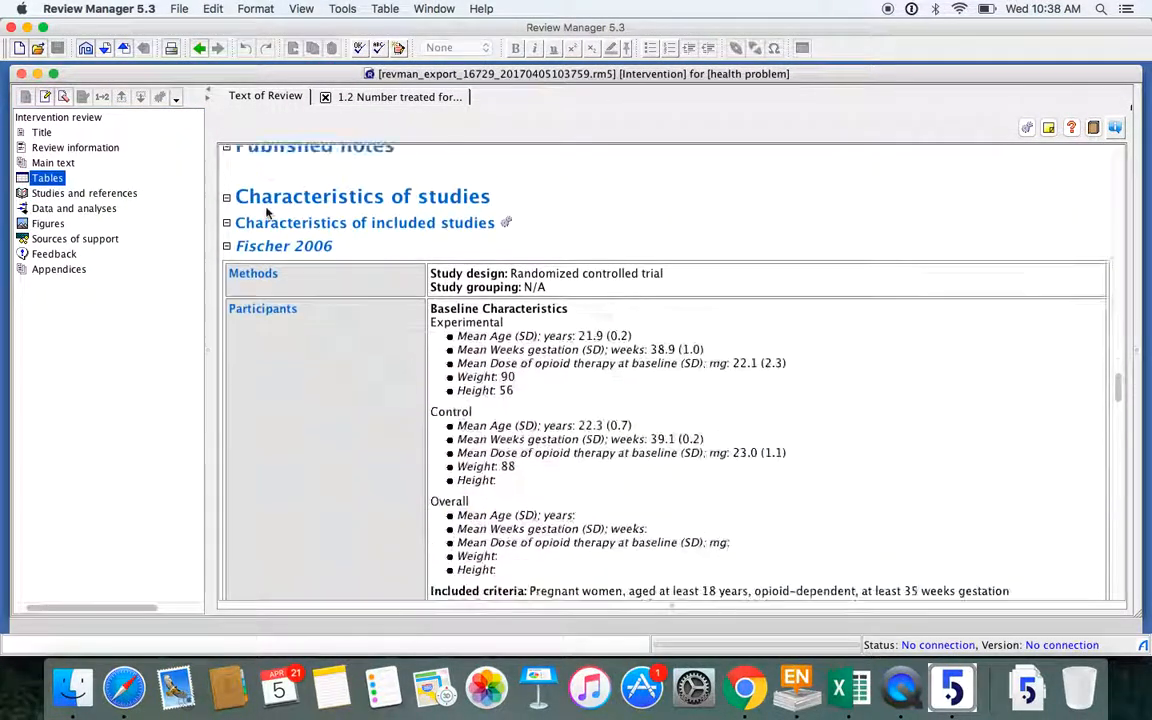
scroll(267, 212, down, 5)
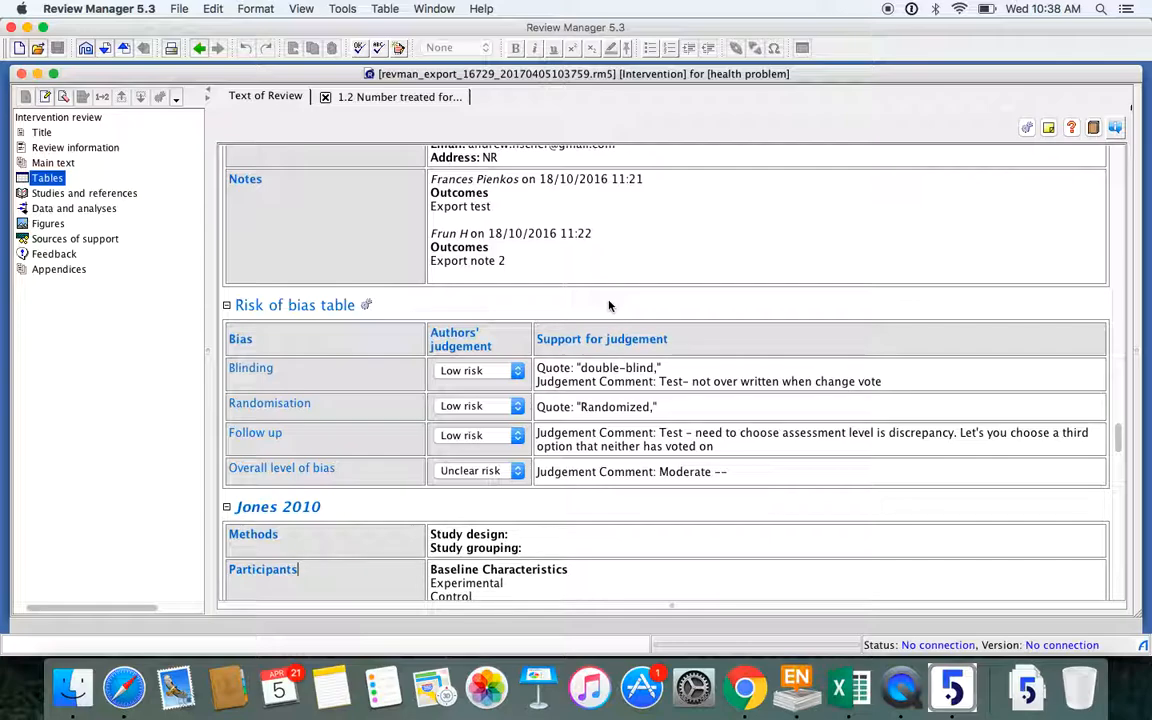
scroll(610, 306, down, 3)
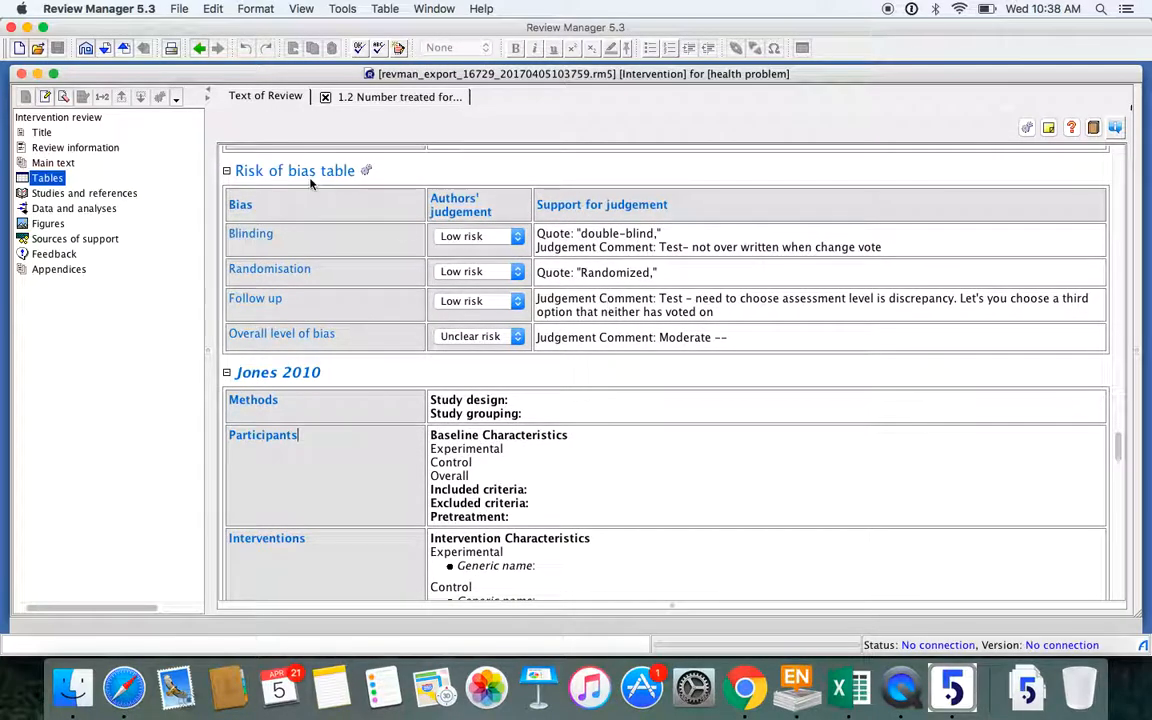
- Switch back to Covidence in Chrome and examine the review's PRISMA flow diagram, expanding the reasons for full-text exclusions
click(746, 688)
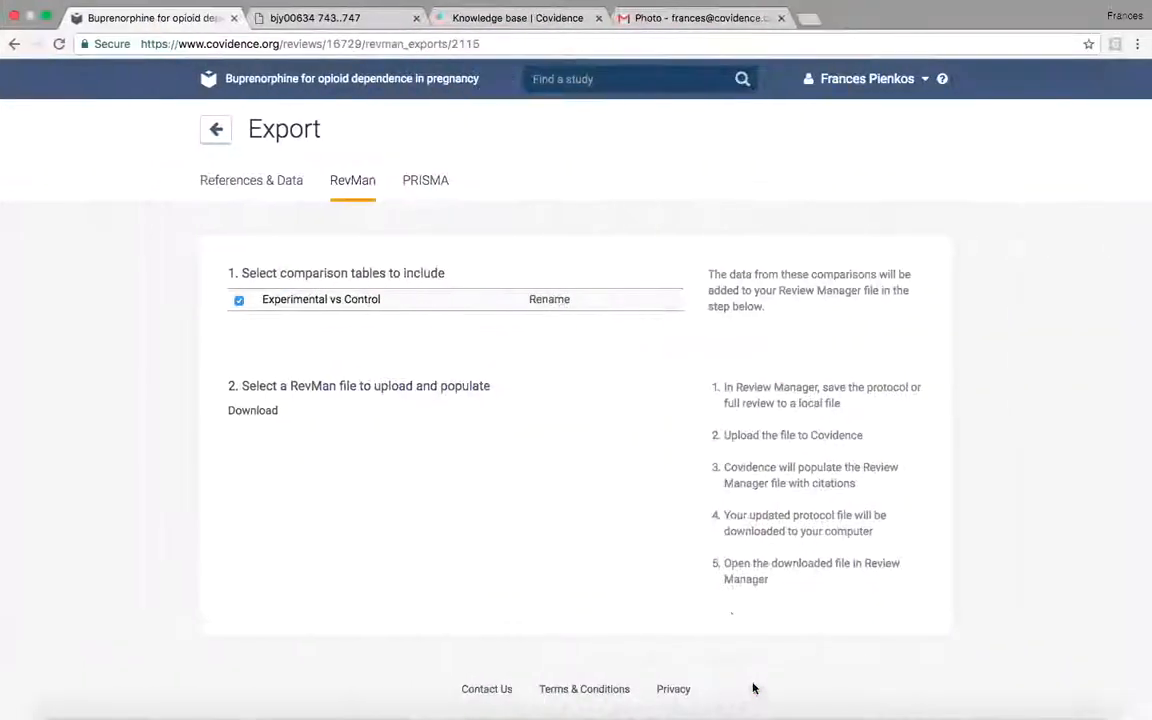
click(426, 192)
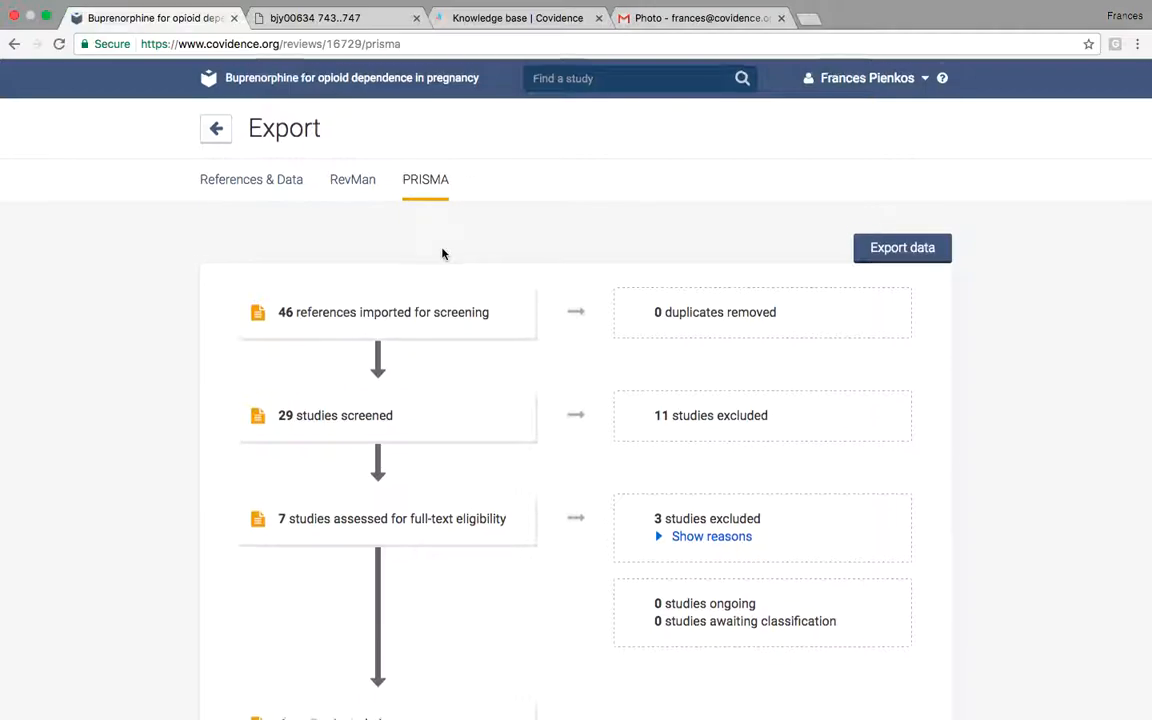
scroll(442, 252, down, 1)
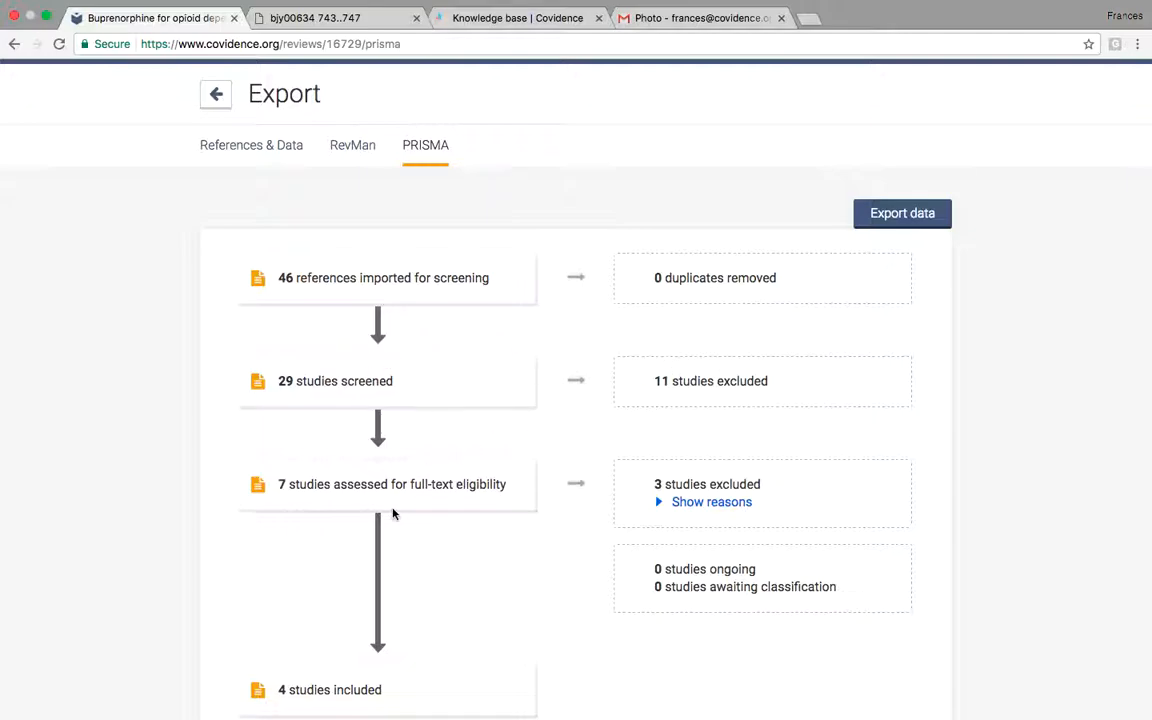
click(660, 503)
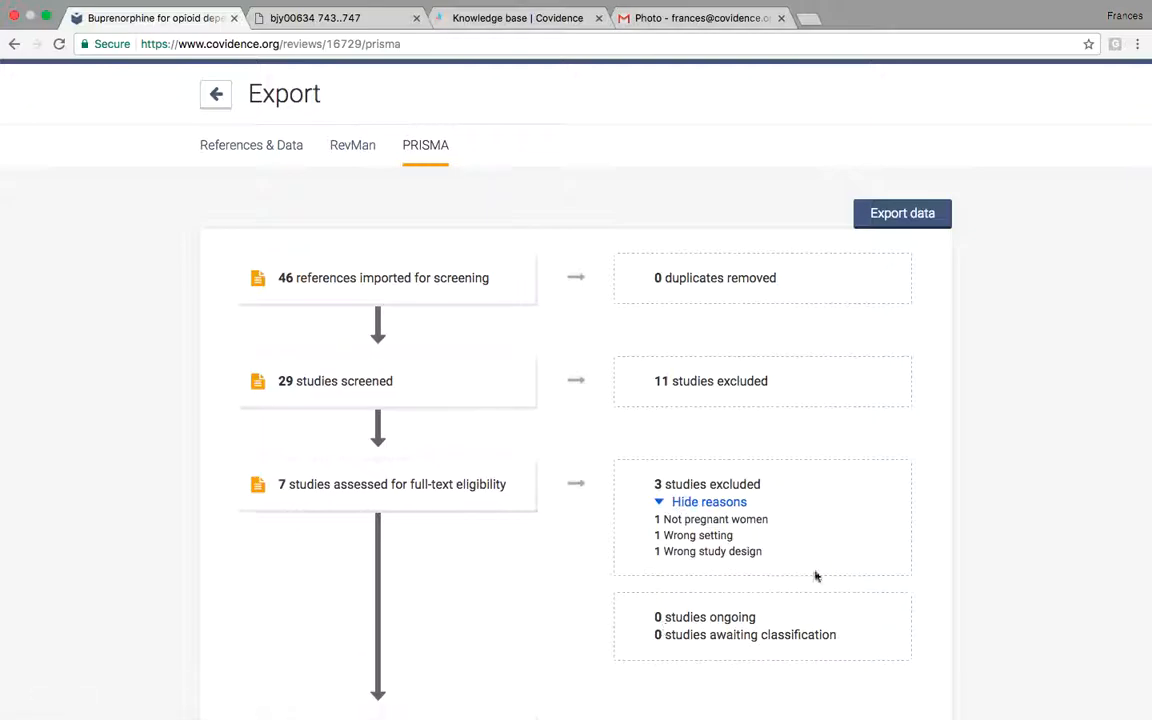
scroll(760, 475, down, 3)
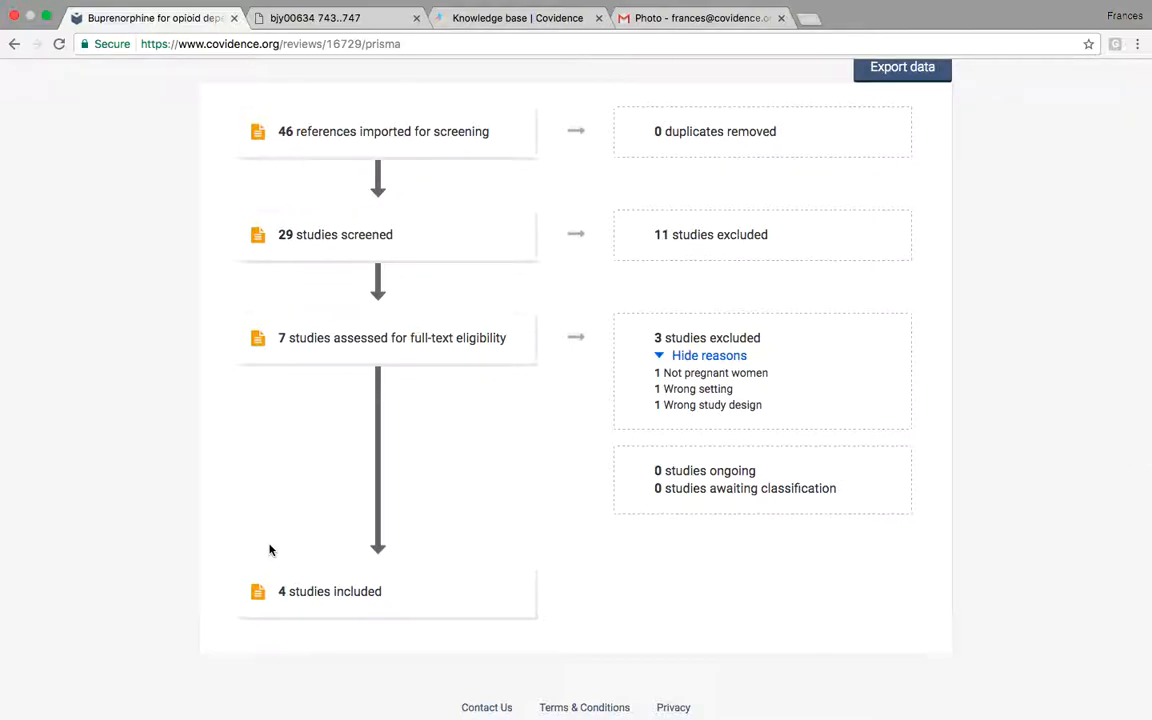
scroll(269, 549, up, 1)
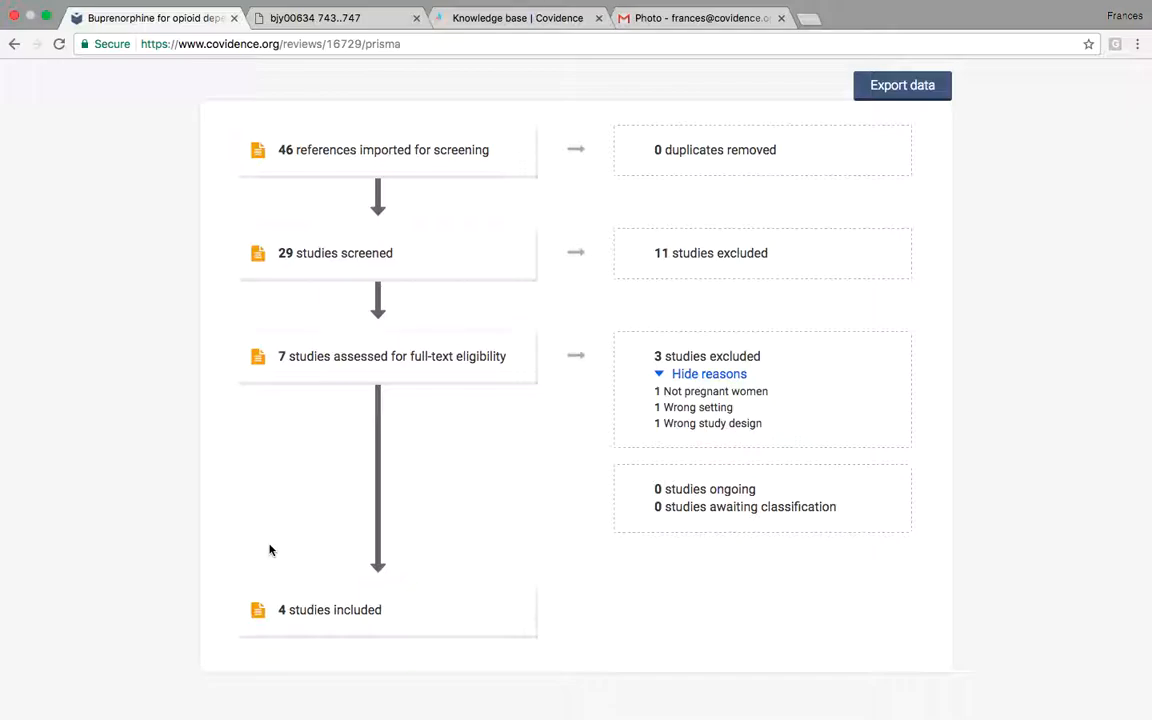
scroll(391, 543, up, 5)
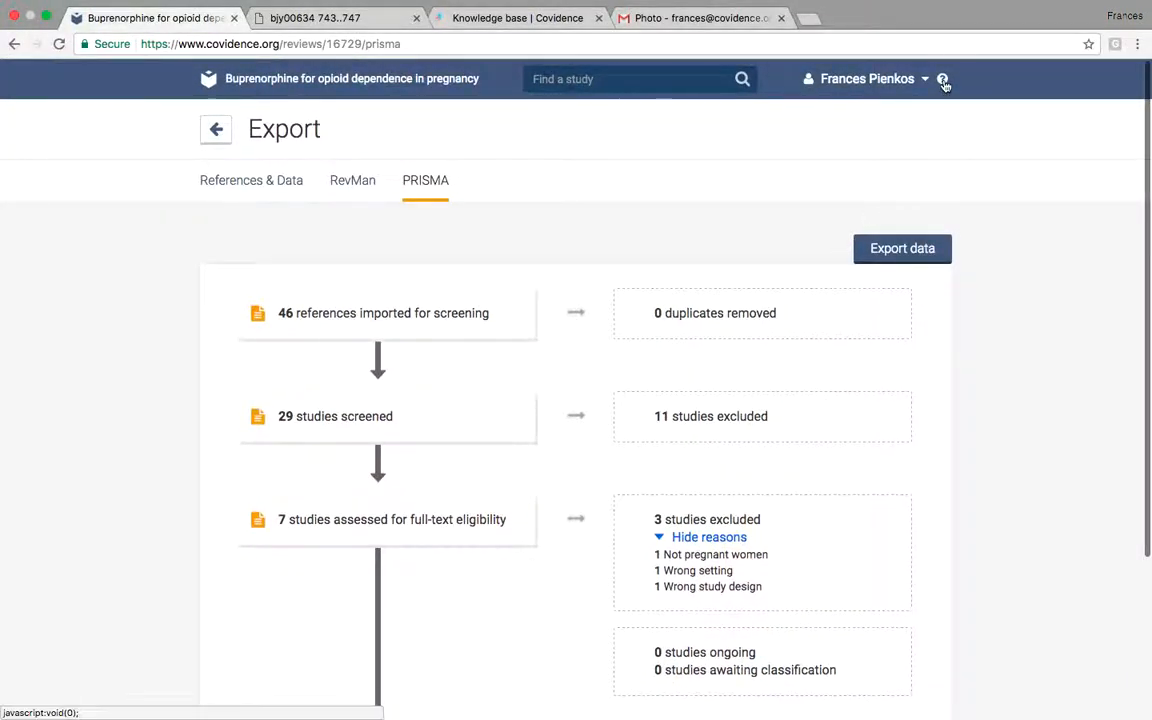
- Open the Covidence knowledge base from the help options, look over its article topics, and return to the review
click(942, 80)
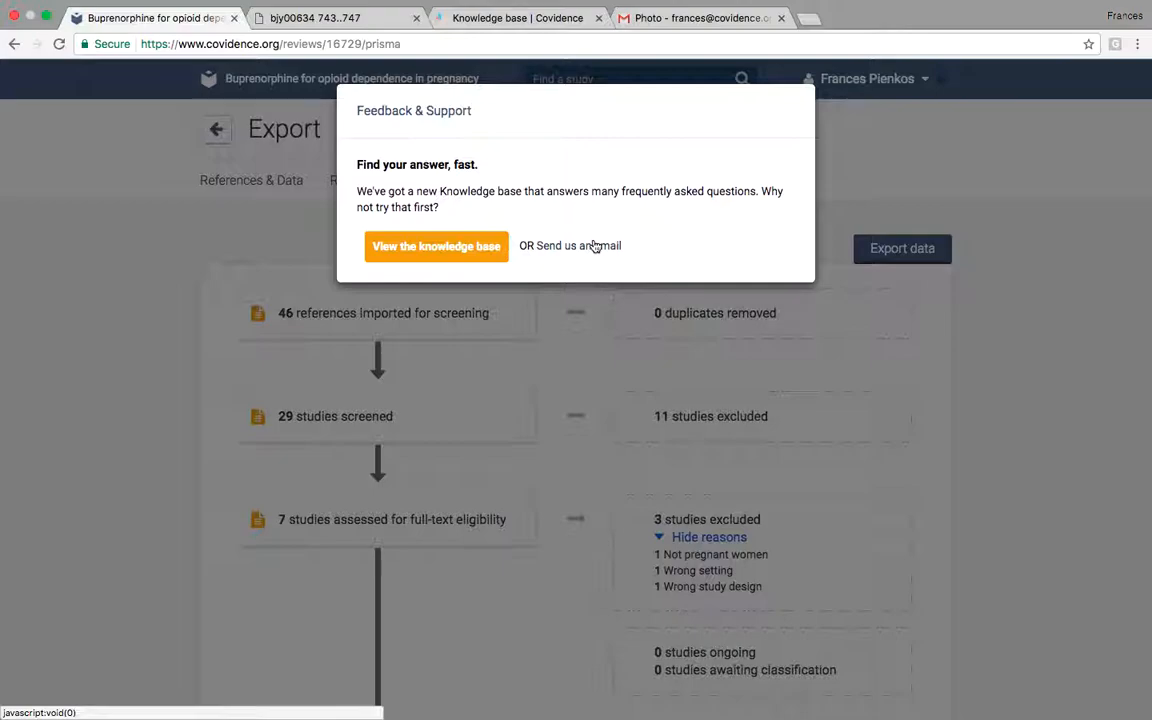
click(487, 245)
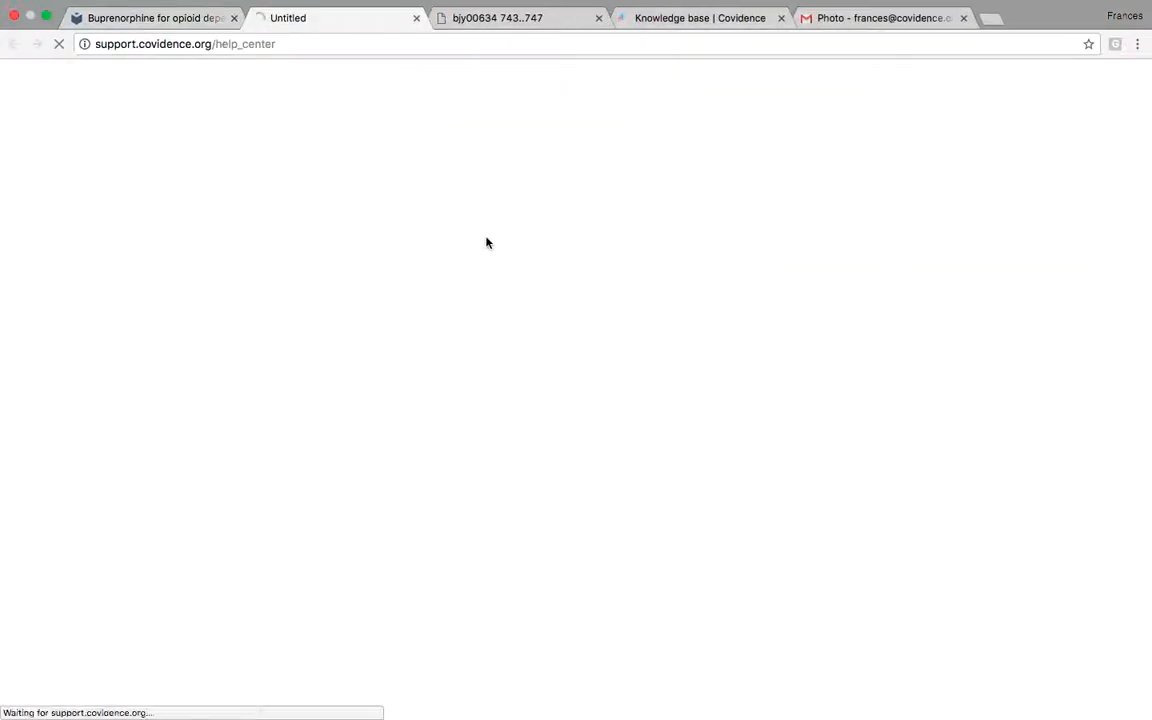
scroll(493, 268, down, 2)
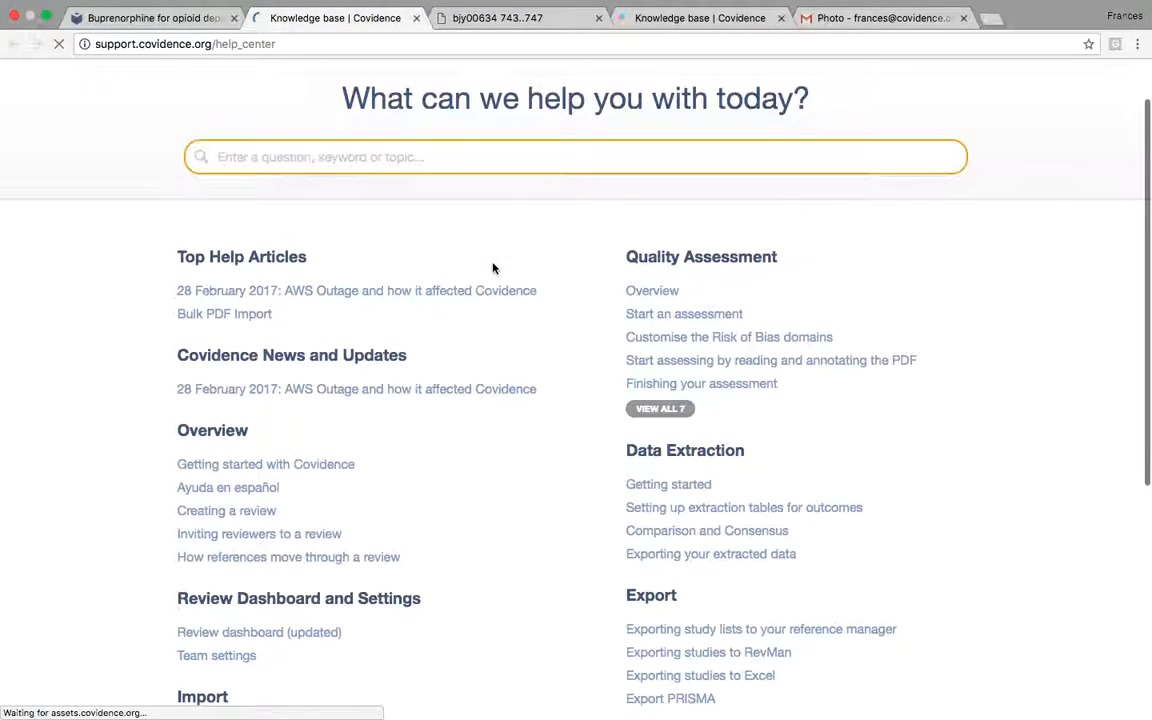
scroll(493, 268, down, 2)
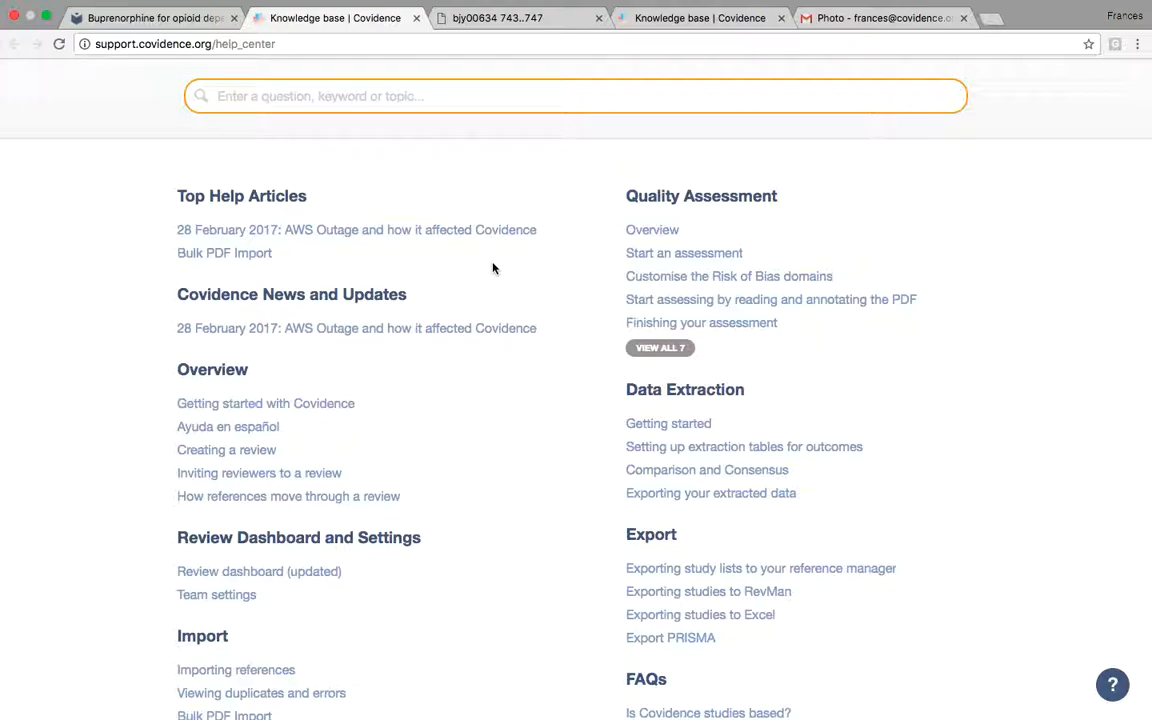
click(207, 20)
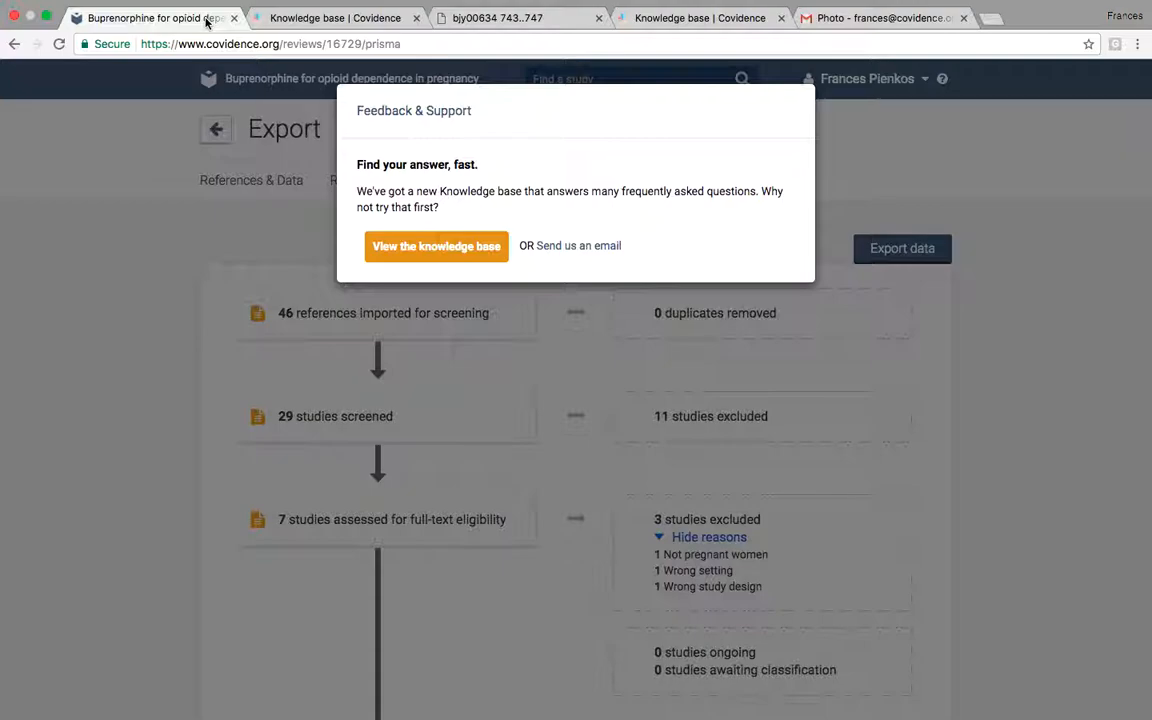
mouse_move(138, 4)
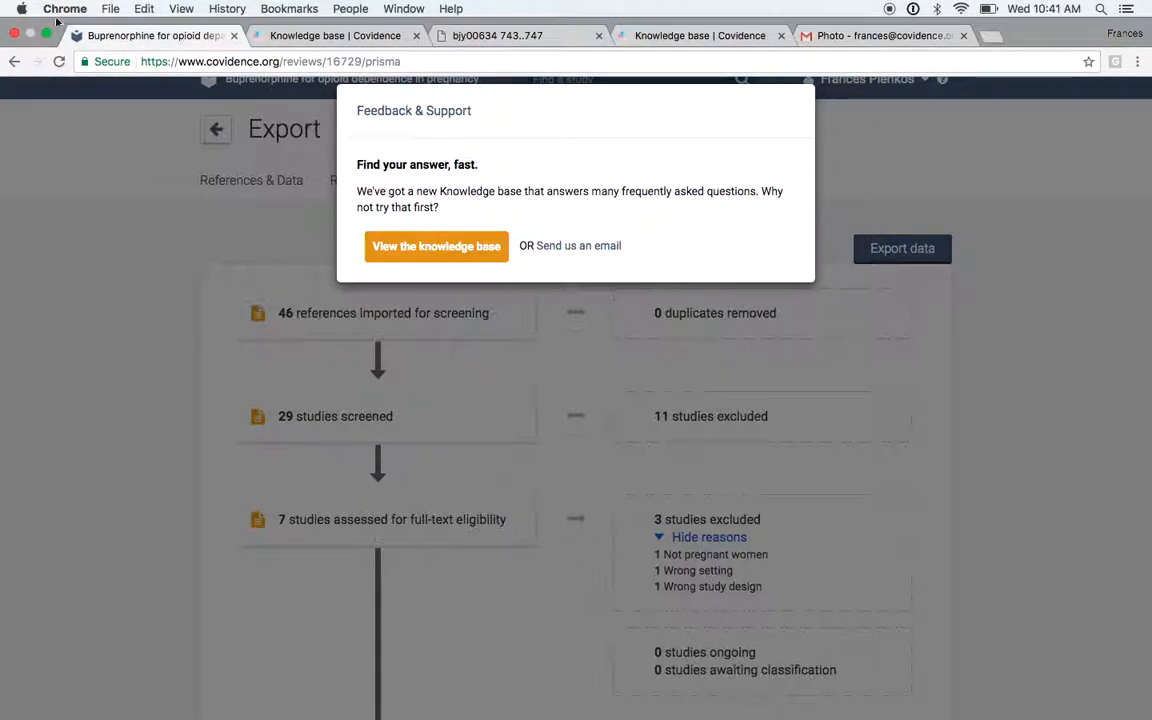